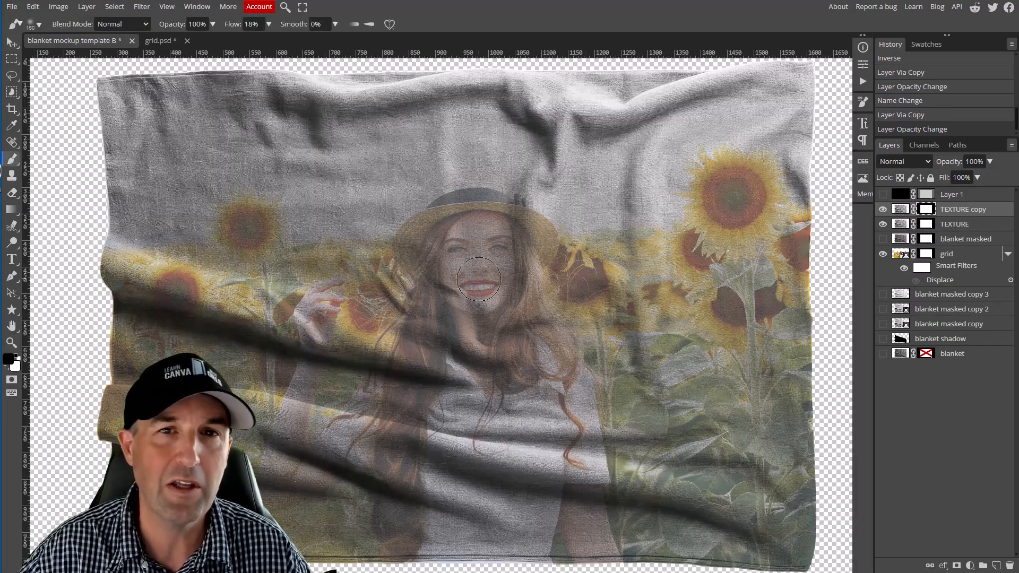
# - Paint black on the TEXTURE copy layer's mask with a gradually larger brush at 18% flow to brighten the printed photo across the blanket
pyautogui.moveTo(263, 84); pyautogui.dragTo(183, 82)
pyautogui.press(']')
pyautogui.moveTo(695, 239); pyautogui.dragTo(737, 345)
pyautogui.moveTo(777, 159); pyautogui.dragTo(785, 393)
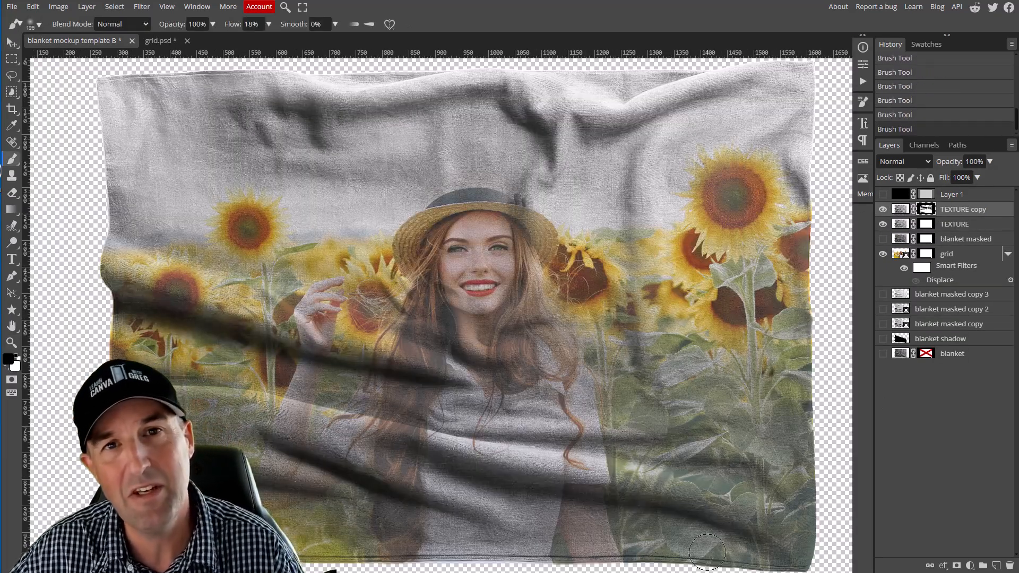
pyautogui.moveTo(316, 427); pyautogui.dragTo(317, 451)
pyautogui.moveTo(398, 530); pyautogui.dragTo(594, 536)
pyautogui.moveTo(743, 408); pyautogui.dragTo(542, 340)
pyautogui.moveTo(740, 241); pyautogui.dragTo(743, 292)
pyautogui.moveTo(223, 159); pyautogui.dragTo(324, 132)
pyautogui.press(']')
pyautogui.press(']')
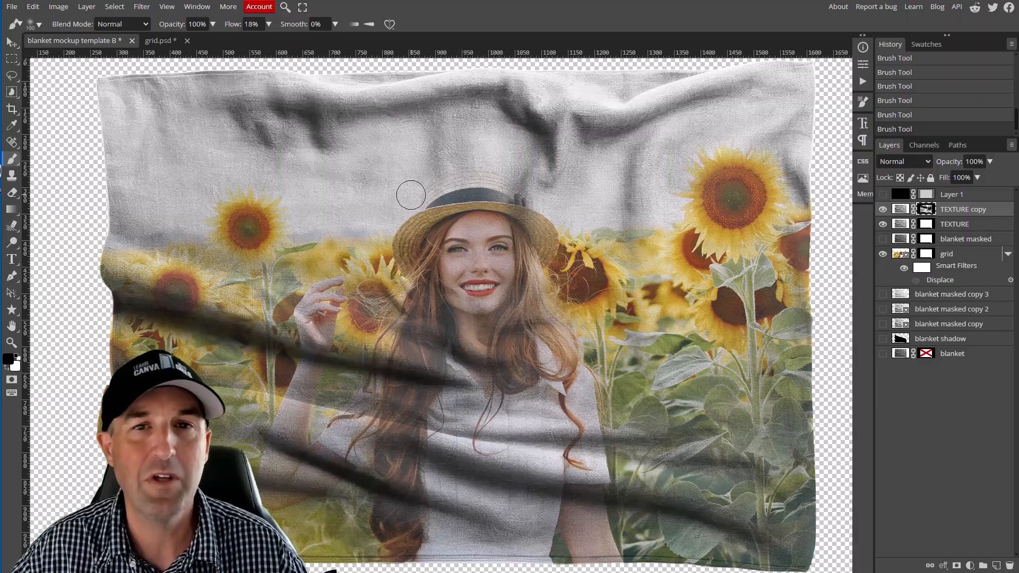
pyautogui.moveTo(451, 175); pyautogui.dragTo(509, 138)
# - Lower the brush flow to 4%, brush lightly across the upper blanket on the mask, and isolate the TEXTURE layer
pyautogui.click(269, 24)
pyautogui.moveTo(235, 44); pyautogui.dragTo(227, 44)
pyautogui.moveTo(228, 143); pyautogui.dragTo(700, 132)
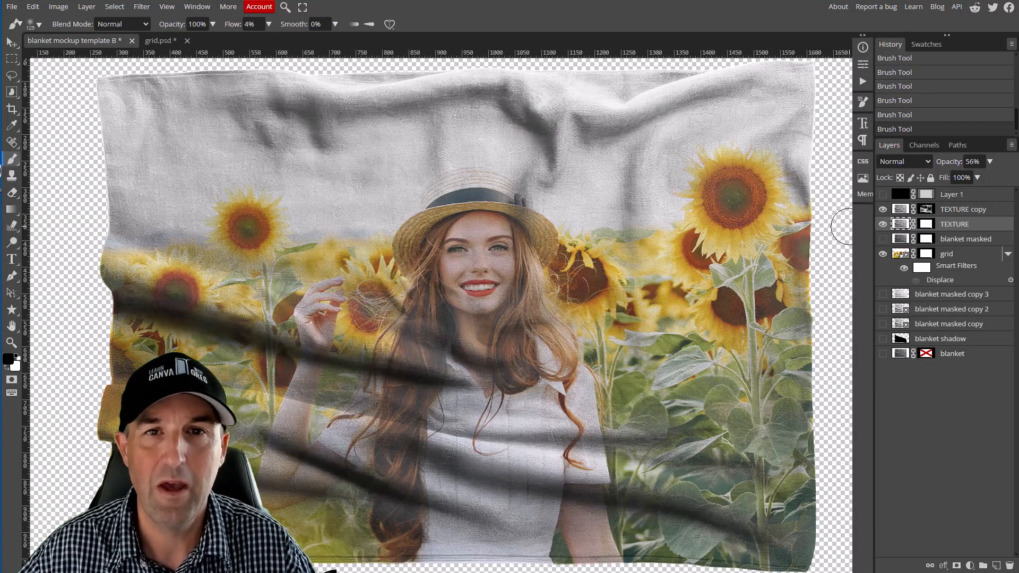
pyautogui.keyDown('alt'); pyautogui.click(882, 224); pyautogui.keyUp('alt')
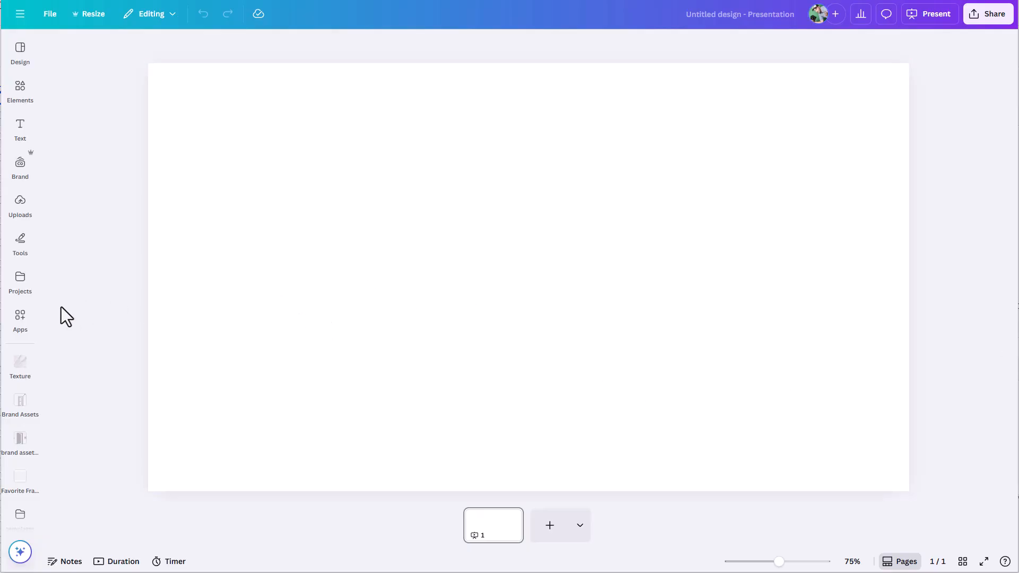
# - Switch to the blank Canva presentation, open the Mockups app and browse its mockup categories
pyautogui.click(20, 325)
pyautogui.scroll(-3, 126, 422)
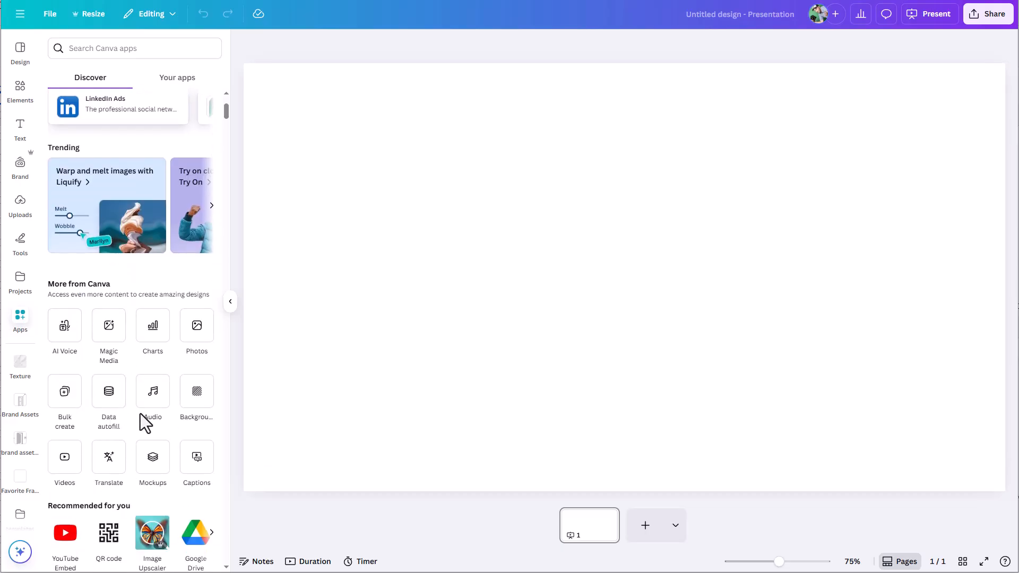
pyautogui.click(154, 469)
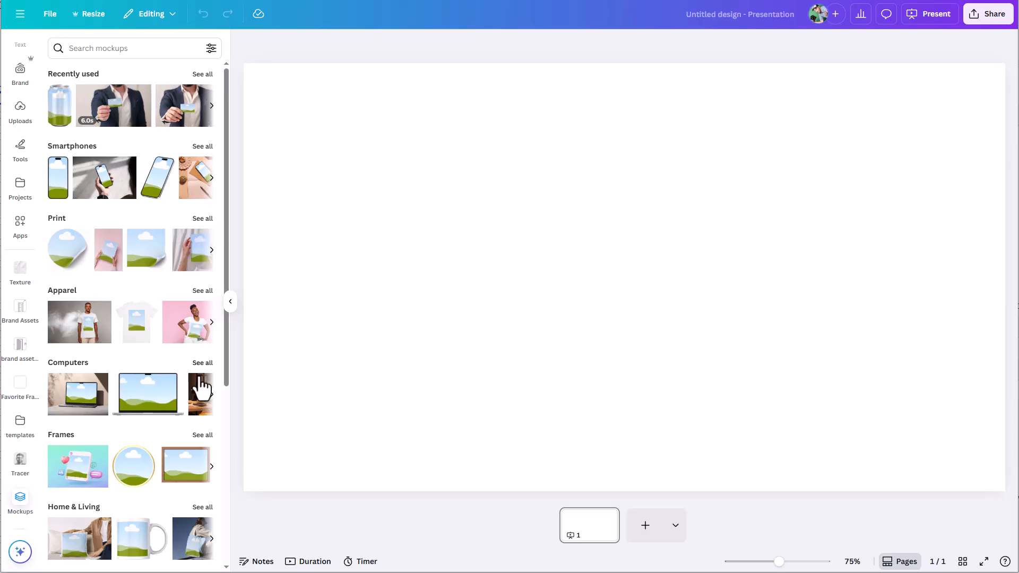
pyautogui.scroll(-3, 197, 384)
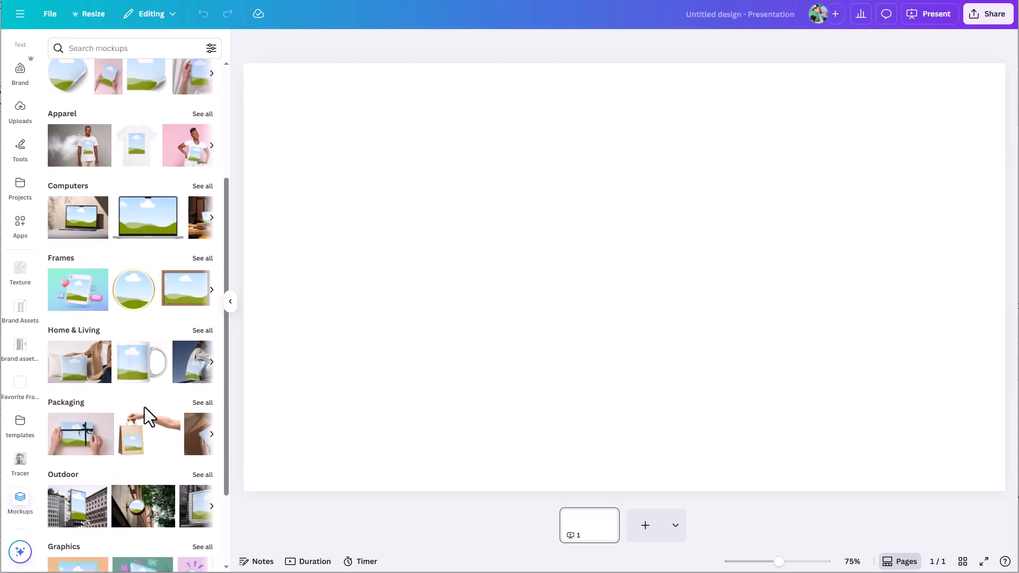
pyautogui.scroll(-2, 176, 520)
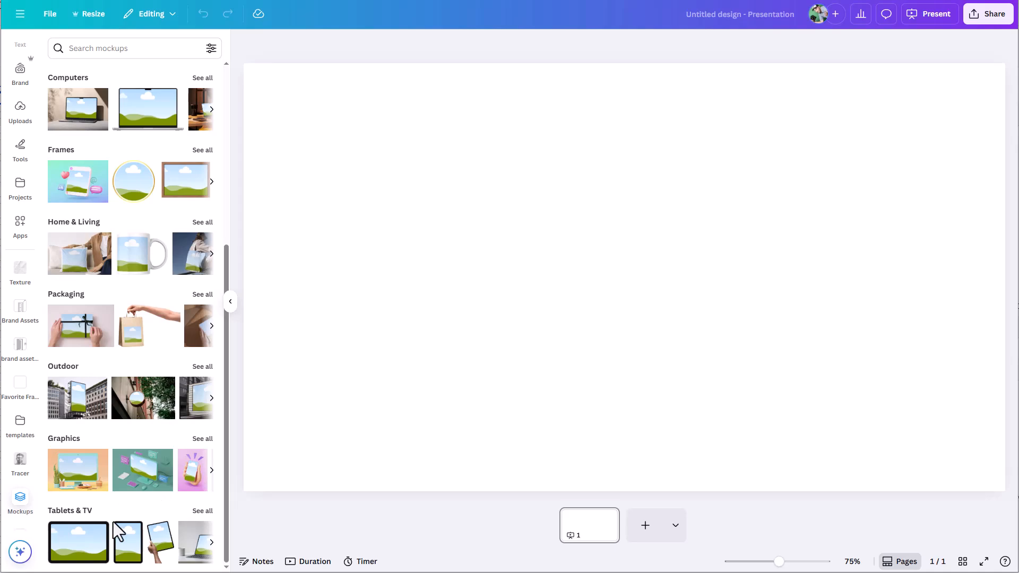
pyautogui.scroll(5, 159, 478)
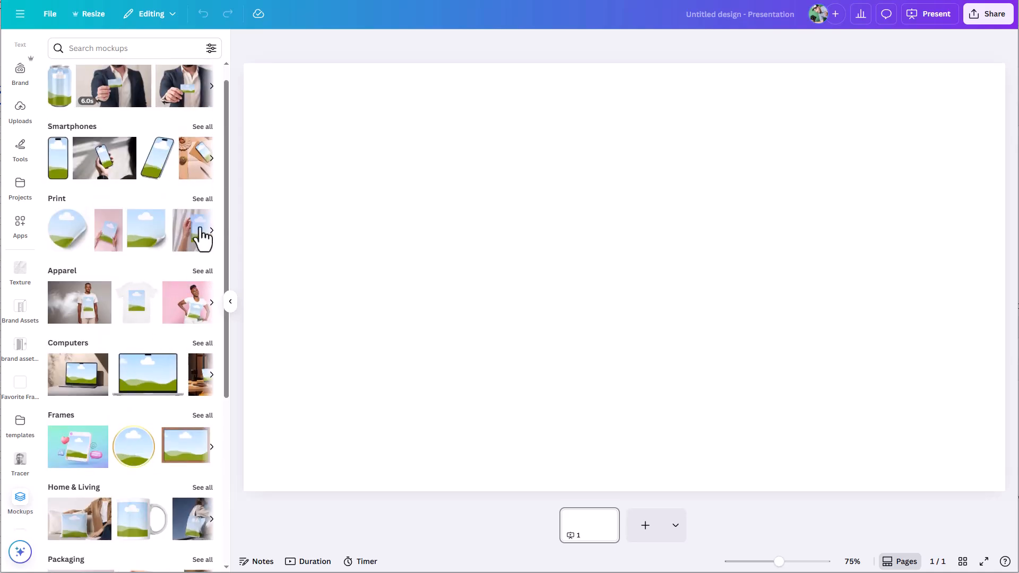
# - Look through all Print mockups, add the round peeling sticker mockup to the page and enlarge it to most of the page height
pyautogui.click(202, 198)
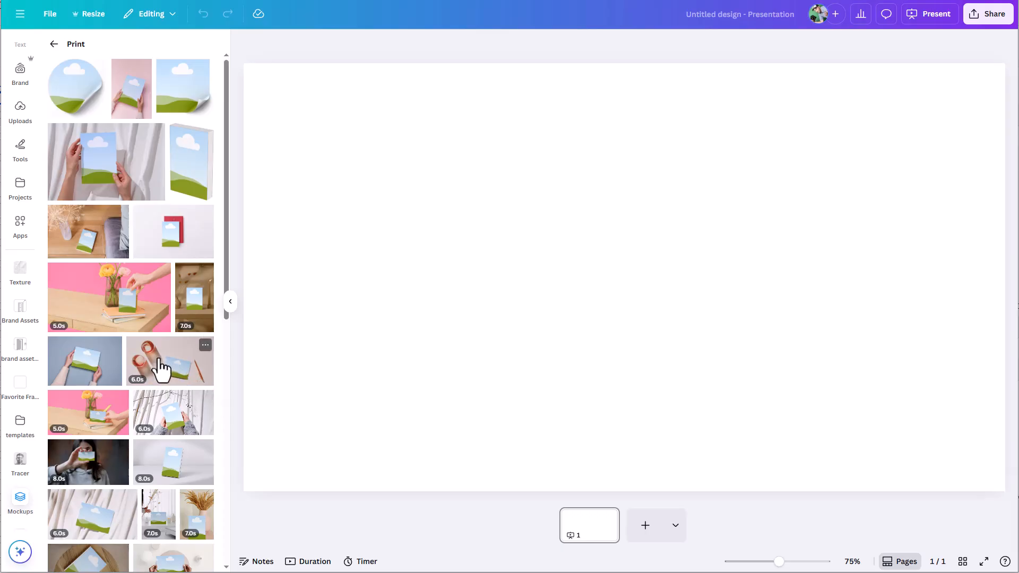
pyautogui.scroll(-10, 160, 368)
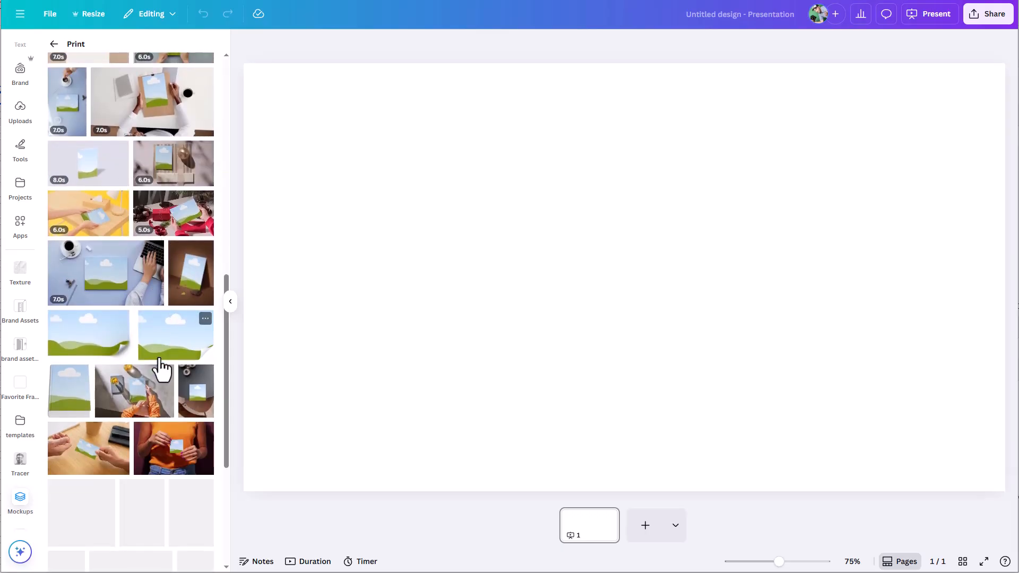
pyautogui.scroll(10, 161, 360)
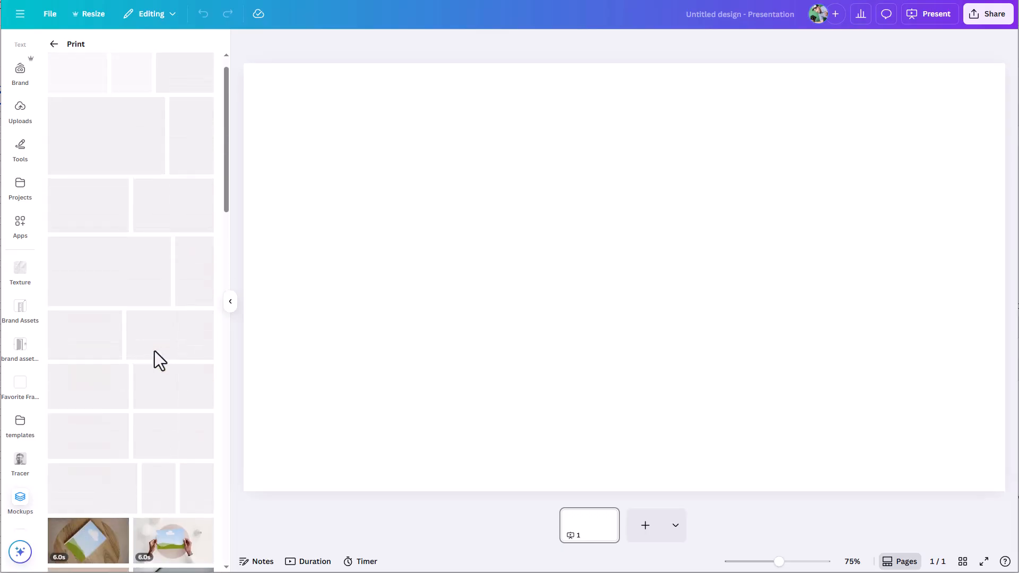
pyautogui.scroll(1, 154, 351)
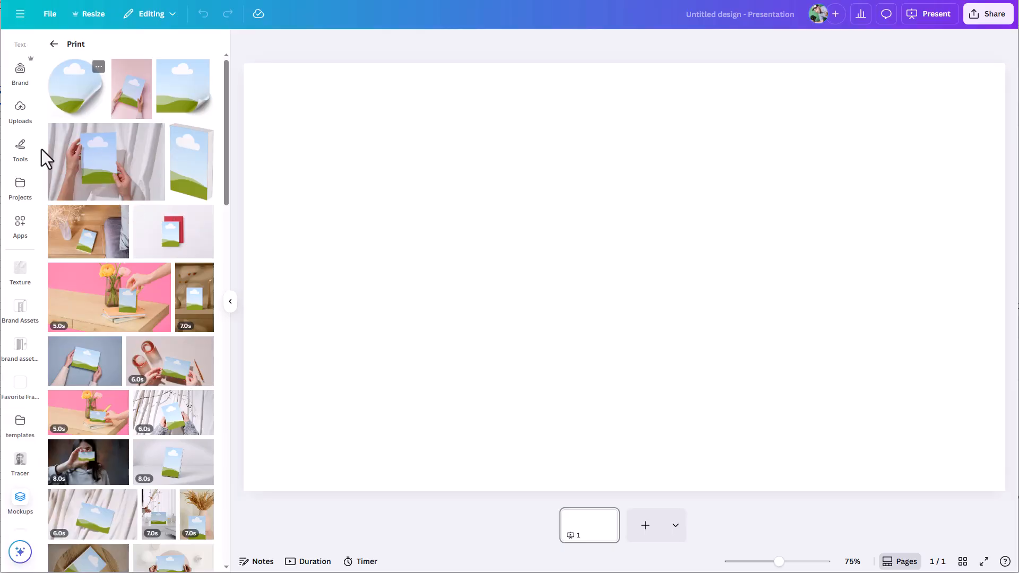
pyautogui.click(73, 101)
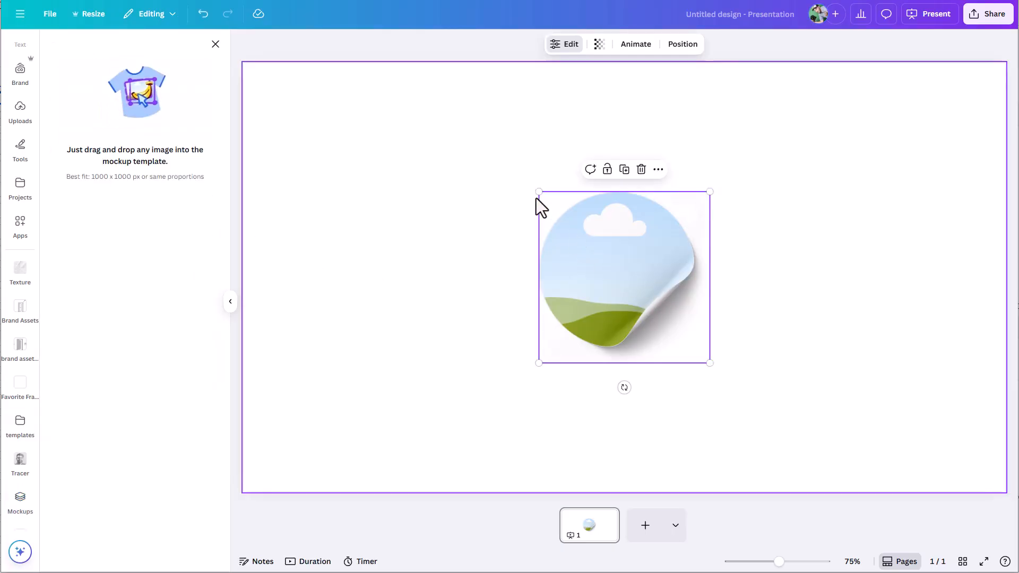
pyautogui.moveTo(536, 191); pyautogui.dragTo(399, 134)
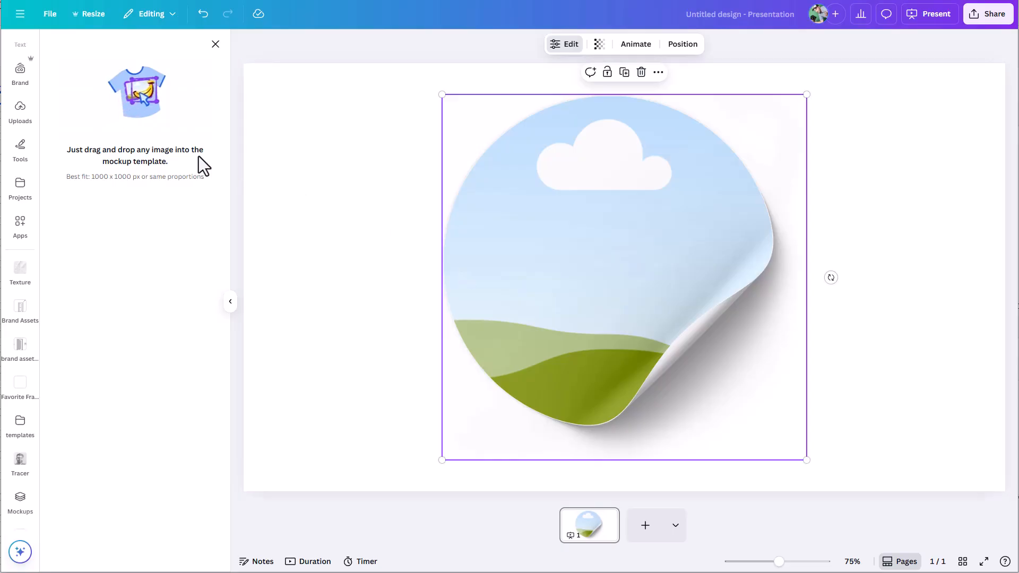
# - Fill the sticker mockup with the uploaded wide Happy Tails image on a pink background
pyautogui.click(30, 125)
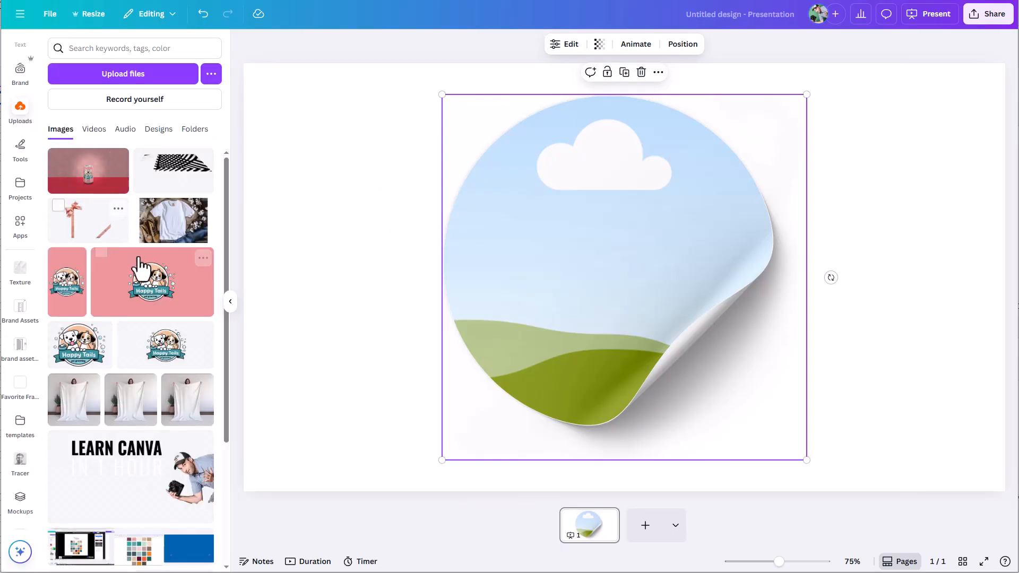
pyautogui.moveTo(130, 281); pyautogui.dragTo(537, 260)
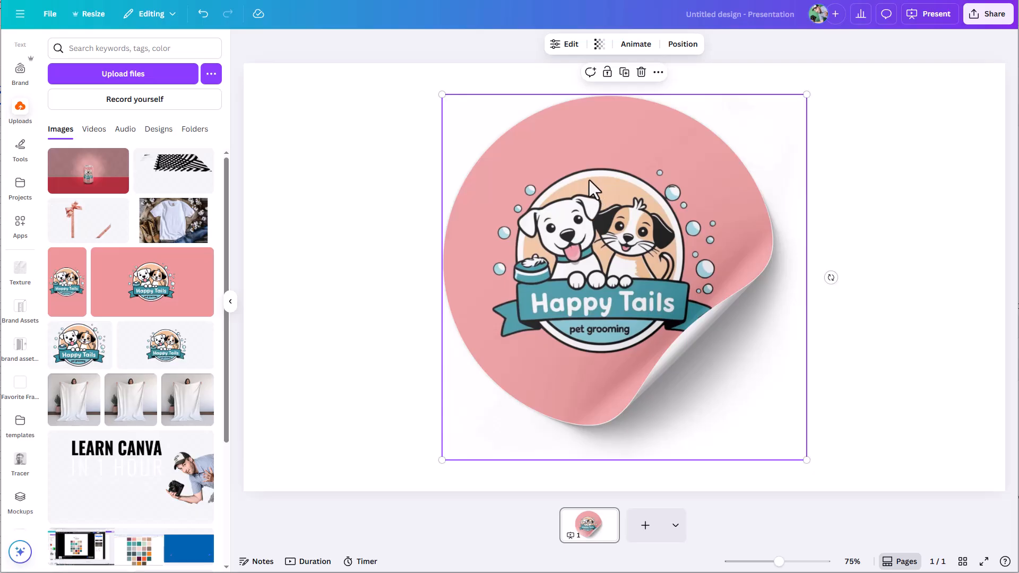
# - Shift the artwork inside the sticker mockup, enlarge it until the logo covers most of the circle, and apply each change
pyautogui.click(568, 46)
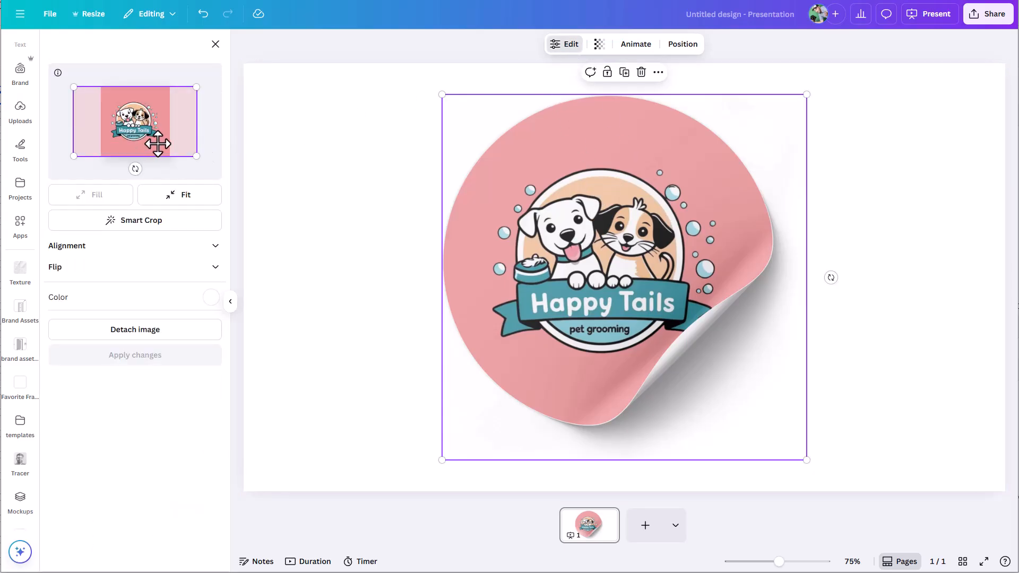
pyautogui.moveTo(157, 146); pyautogui.dragTo(141, 146)
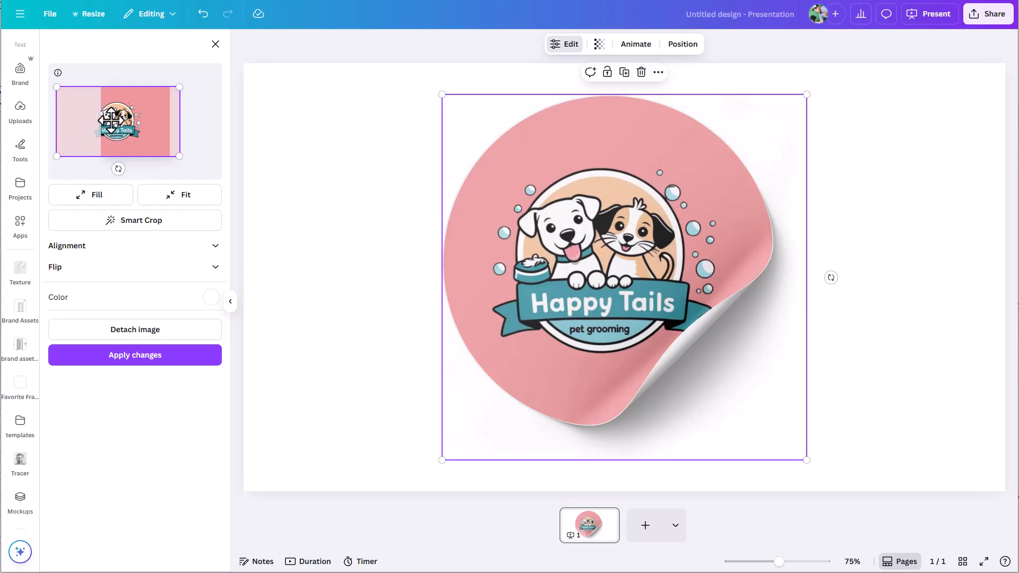
pyautogui.click(151, 356)
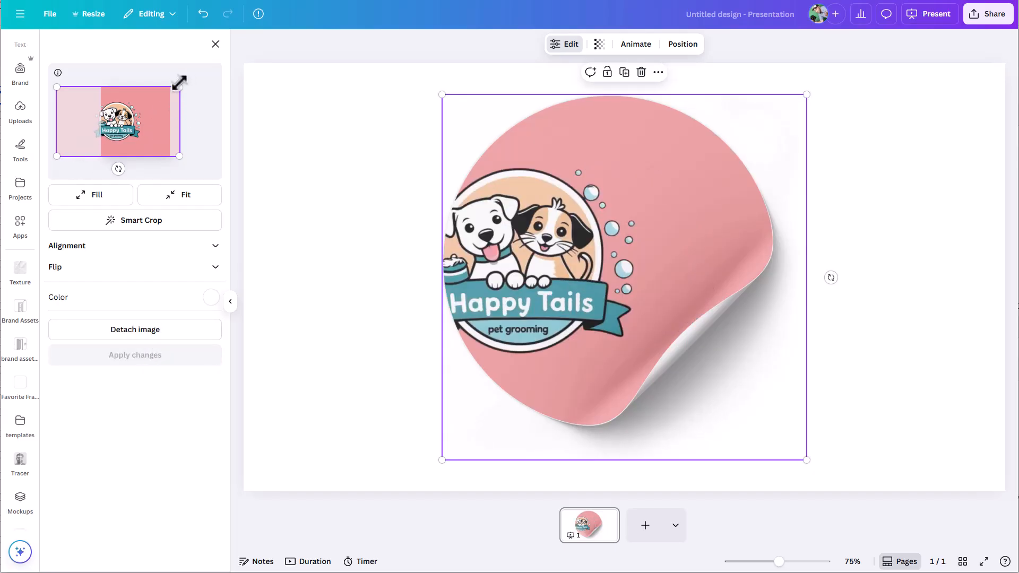
pyautogui.moveTo(179, 83); pyautogui.dragTo(291, 29)
pyautogui.moveTo(179, 118); pyautogui.dragTo(146, 151)
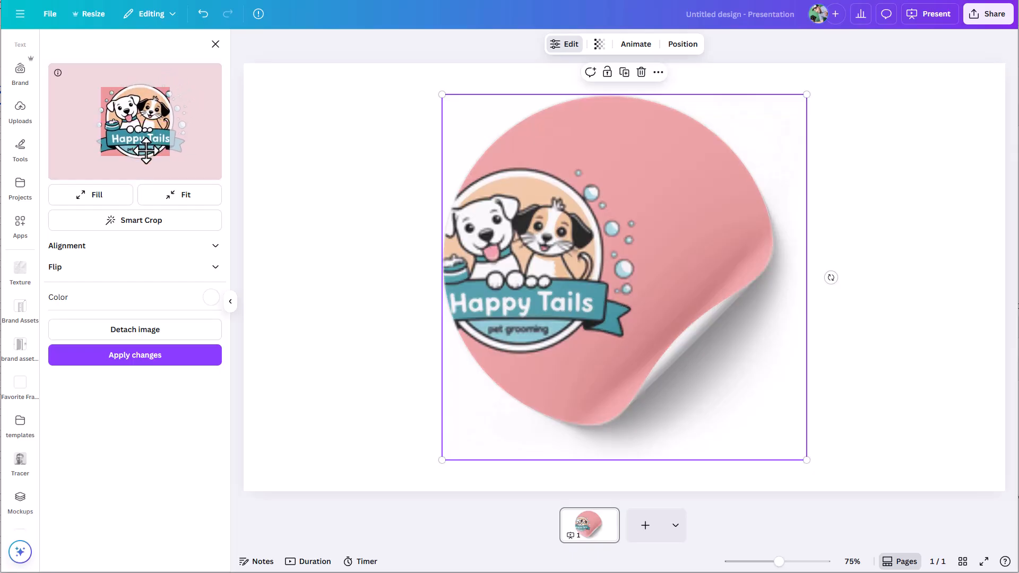
pyautogui.click(142, 356)
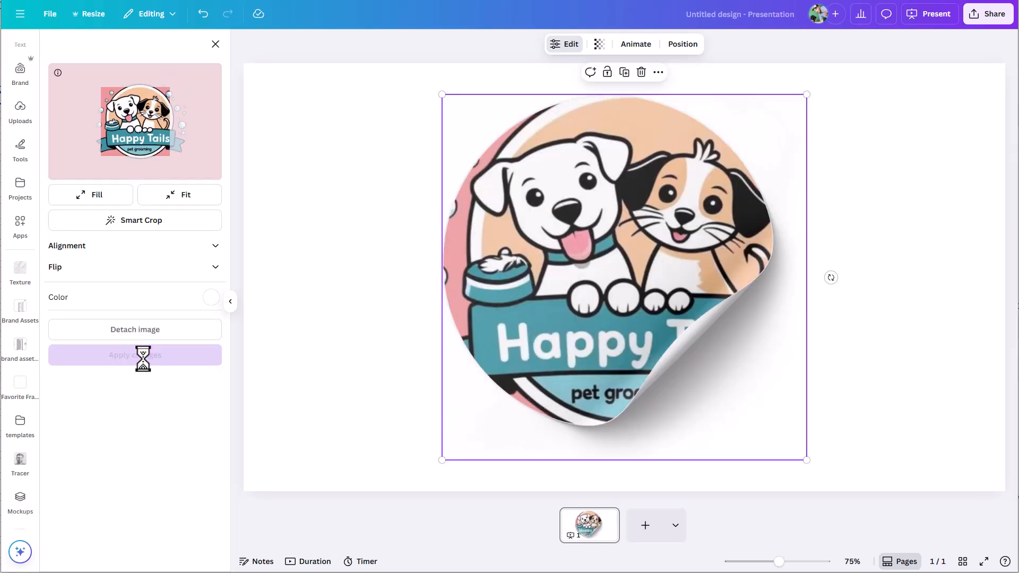
# - Try flipping the sticker artwork vertically and horizontally, and return it to its original orientation
pyautogui.click(216, 267)
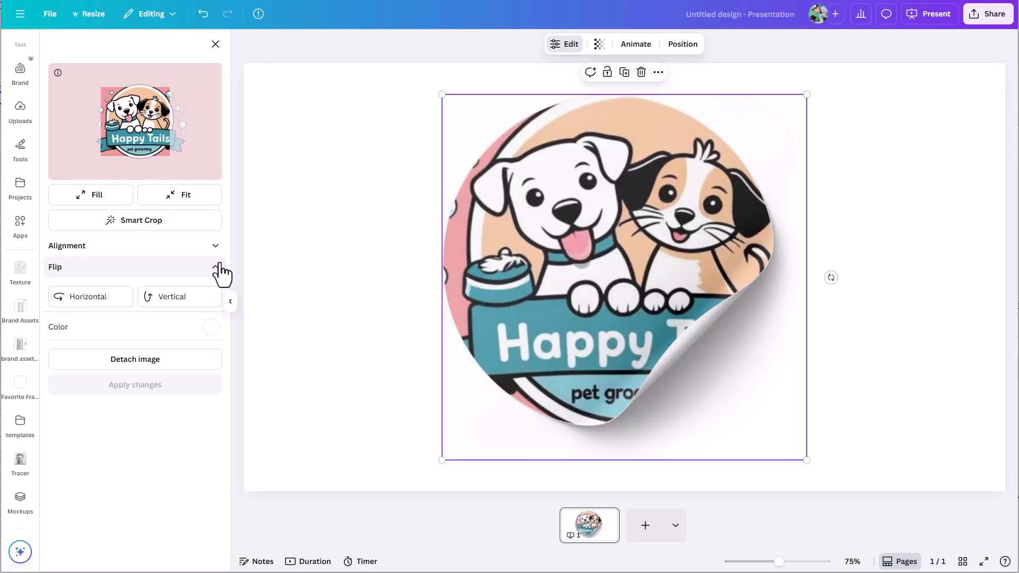
pyautogui.click(151, 303)
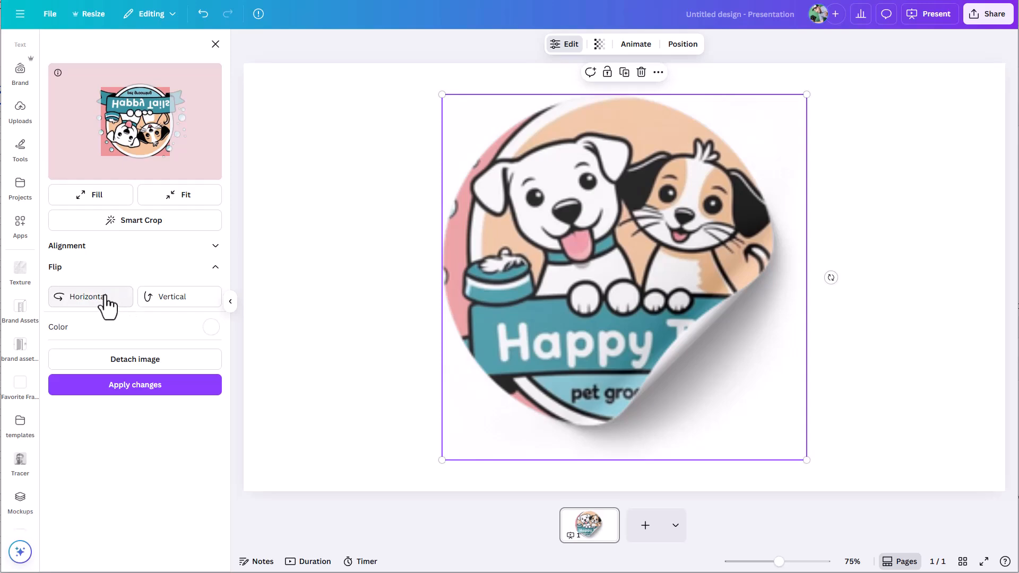
pyautogui.click(105, 300)
pyautogui.click(108, 306)
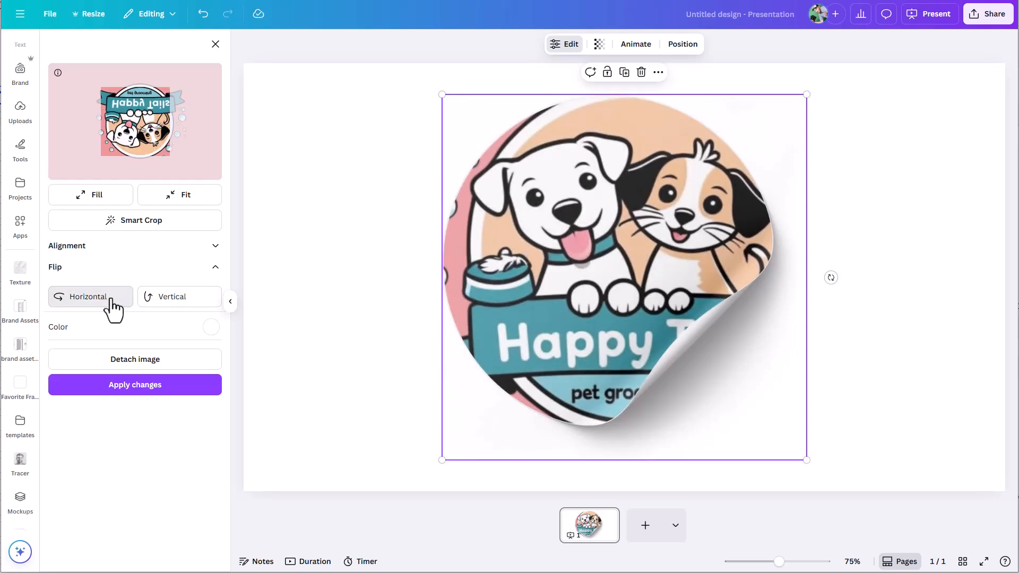
pyautogui.click(152, 307)
# - Set the sticker mockup's color to the blue-violet brand color and apply the change
pyautogui.click(207, 328)
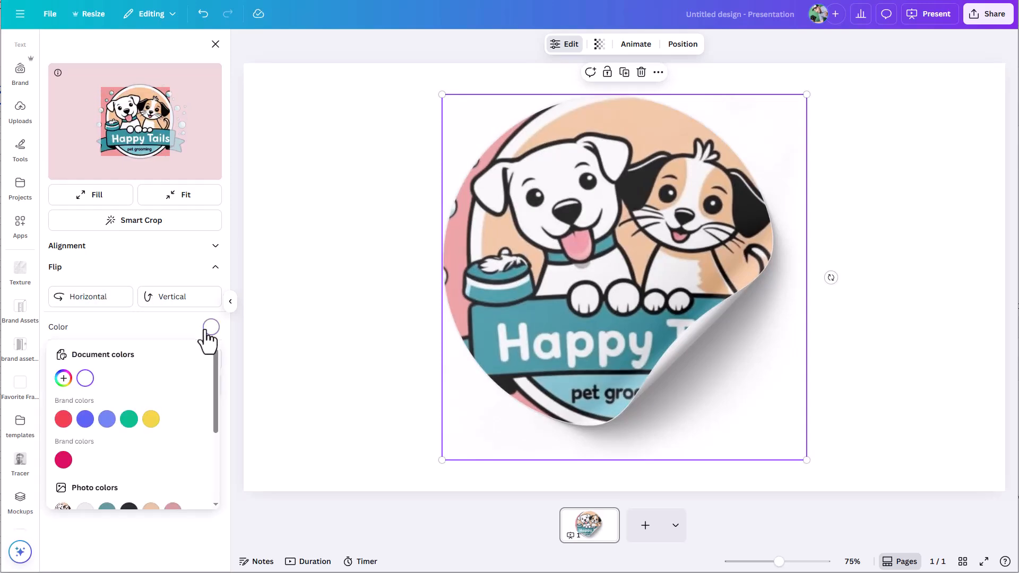
pyautogui.click(84, 423)
pyautogui.scroll(-3, 115, 408)
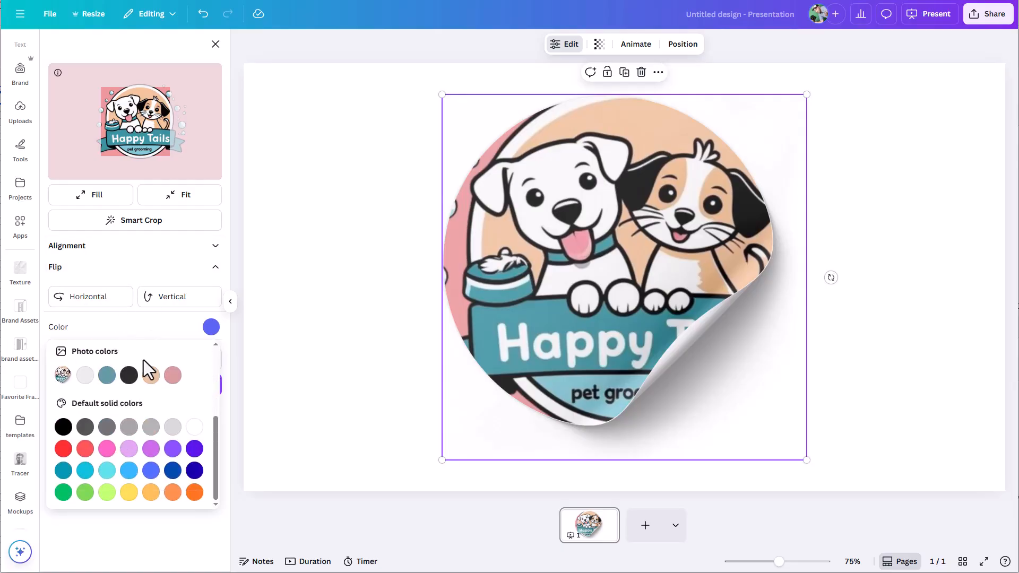
pyautogui.scroll(2, 143, 359)
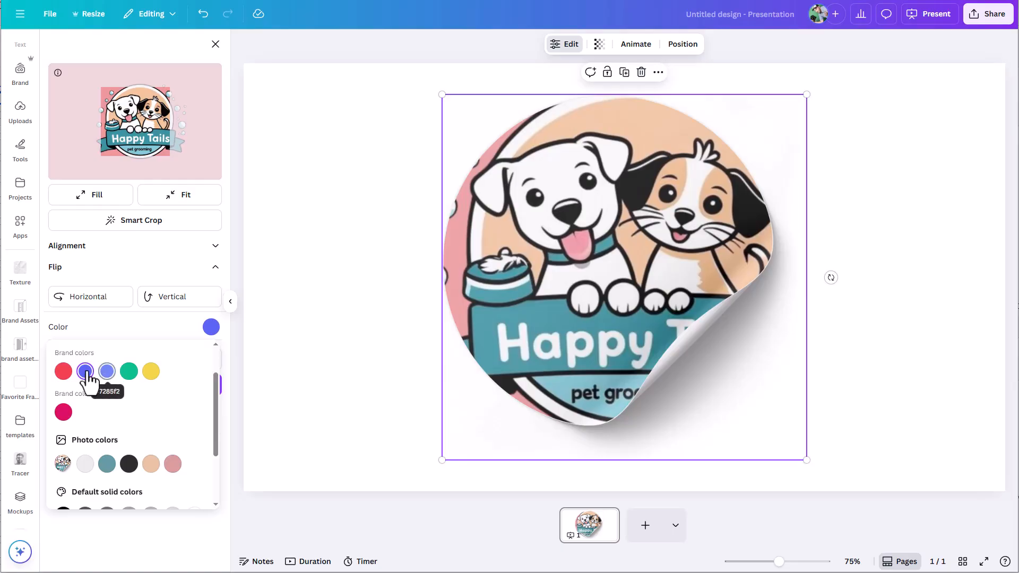
pyautogui.click(179, 268)
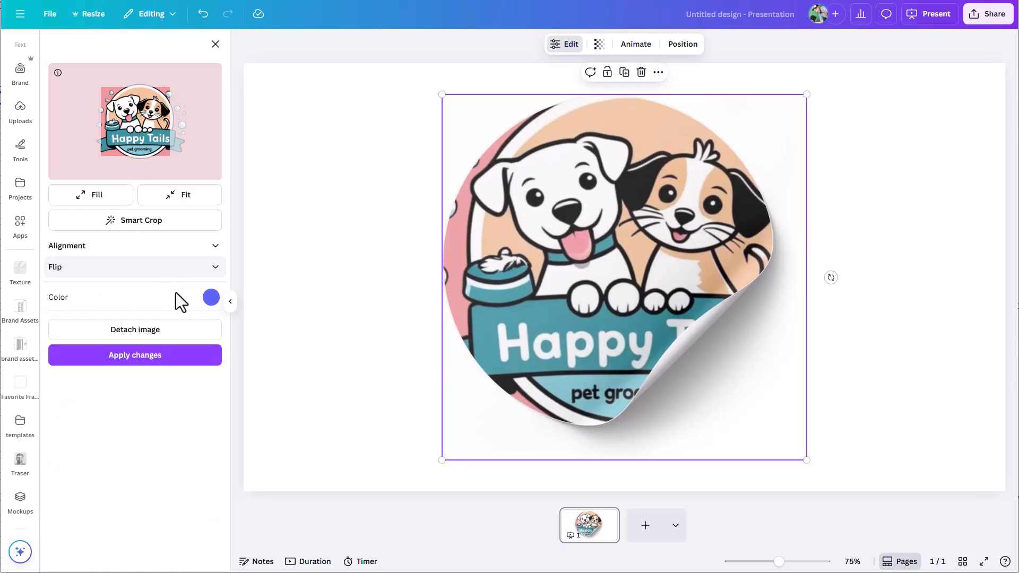
pyautogui.click(159, 355)
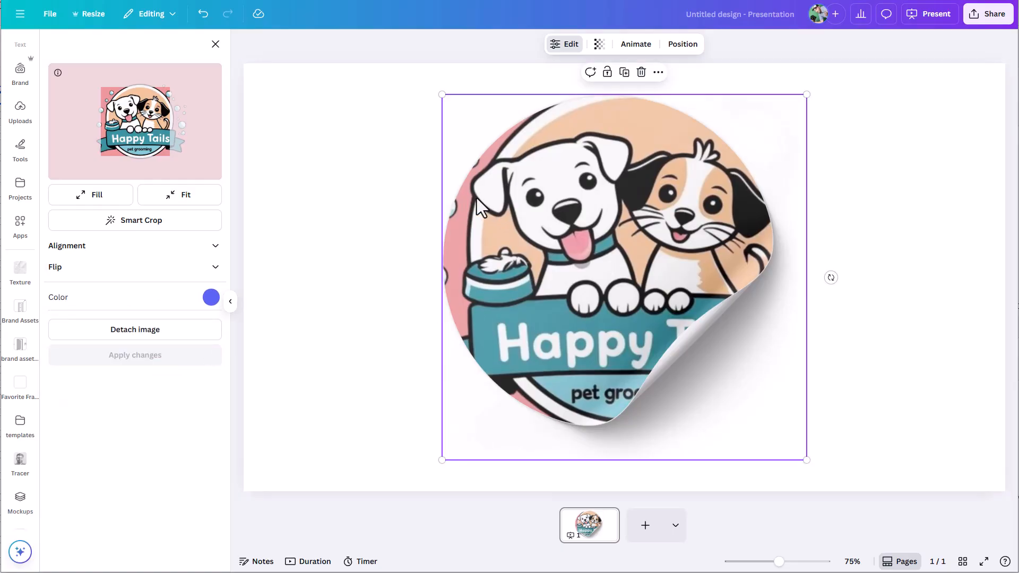
# - Move the sticker mockup slightly down and right, and replace its artwork with the uploaded Happy Tails logo without the pink background
pyautogui.moveTo(802, 457); pyautogui.dragTo(835, 473)
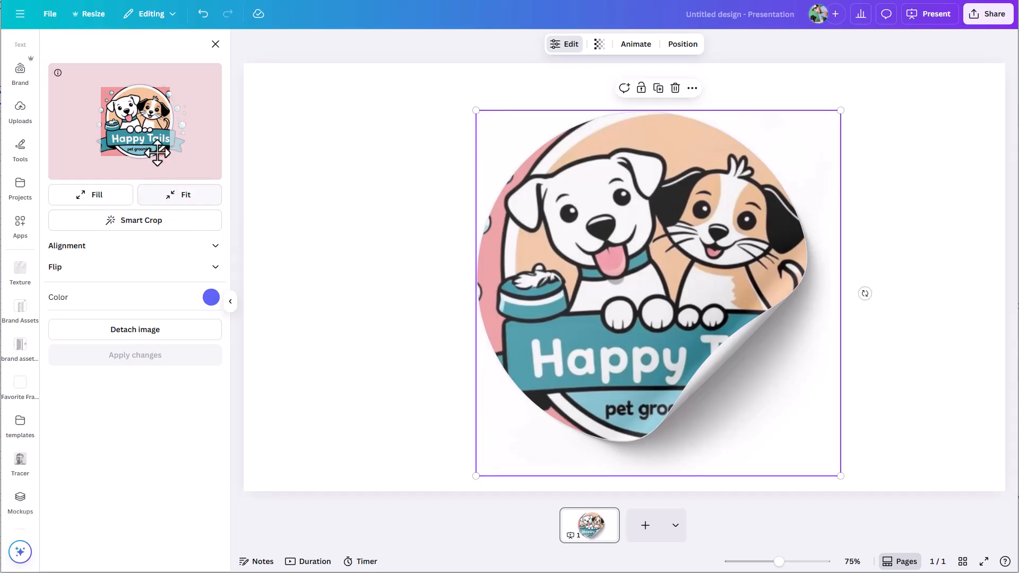
pyautogui.click(121, 206)
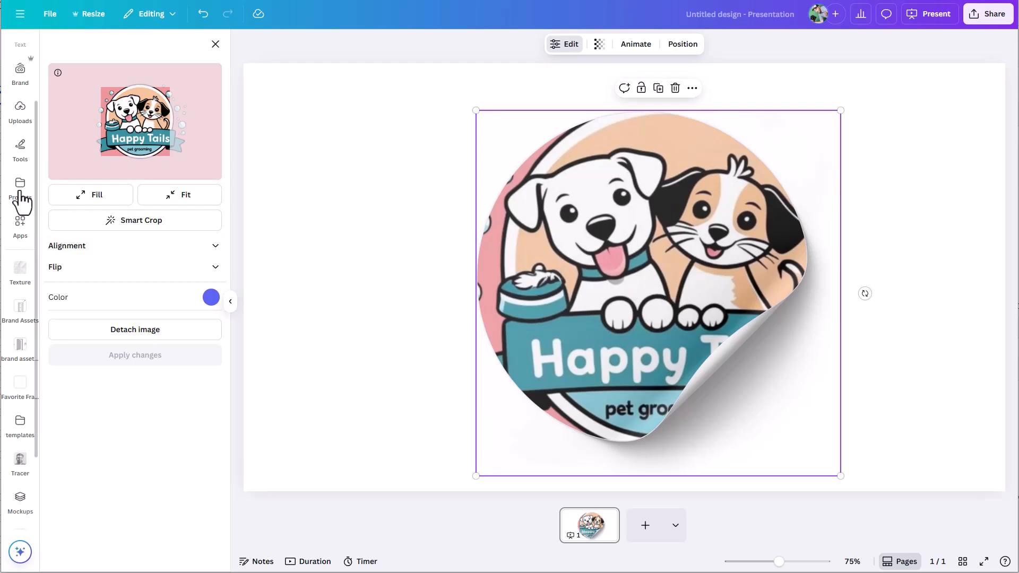
pyautogui.click(20, 112)
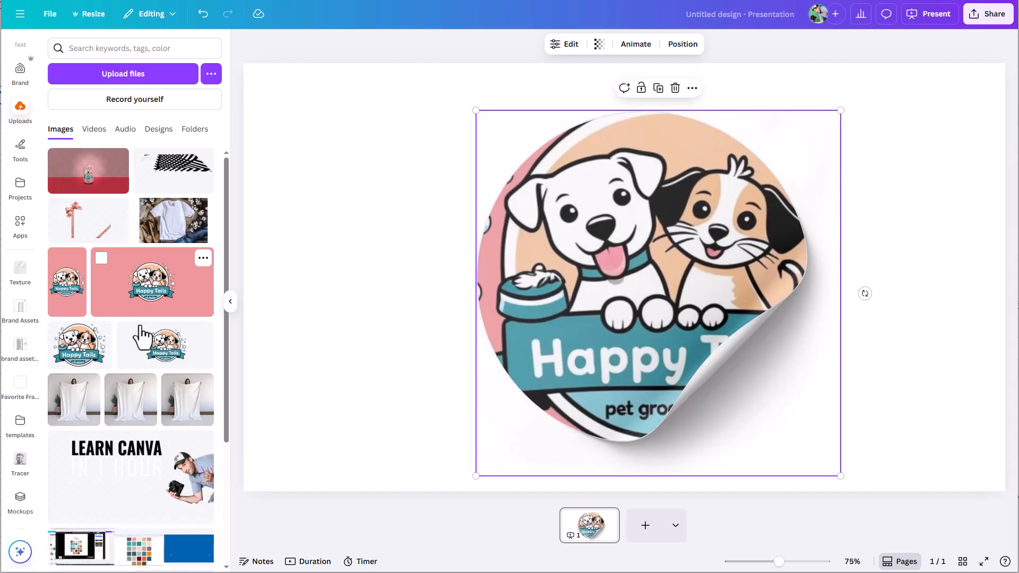
pyautogui.moveTo(151, 363); pyautogui.dragTo(571, 285)
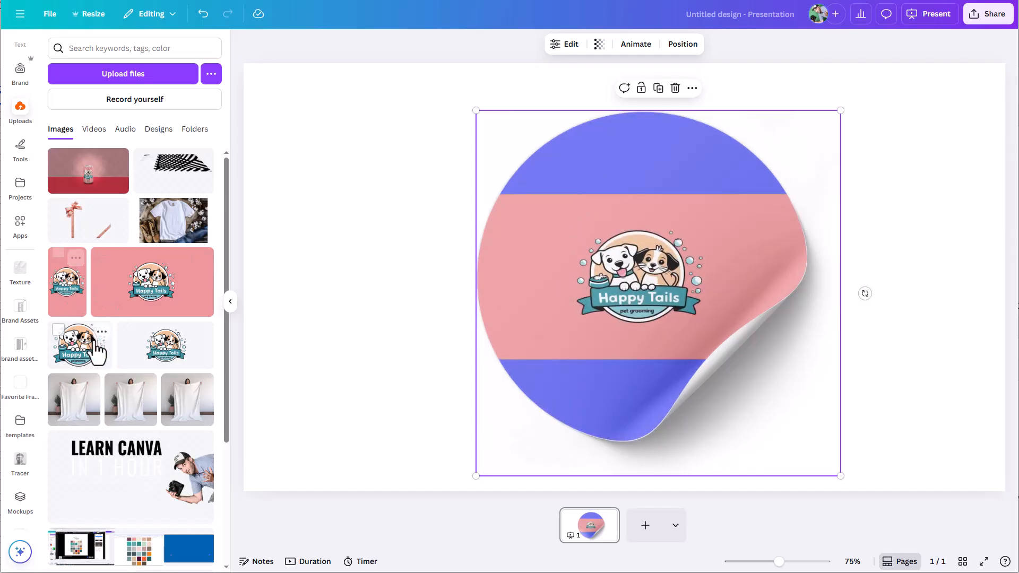
pyautogui.moveTo(81, 358); pyautogui.dragTo(566, 269)
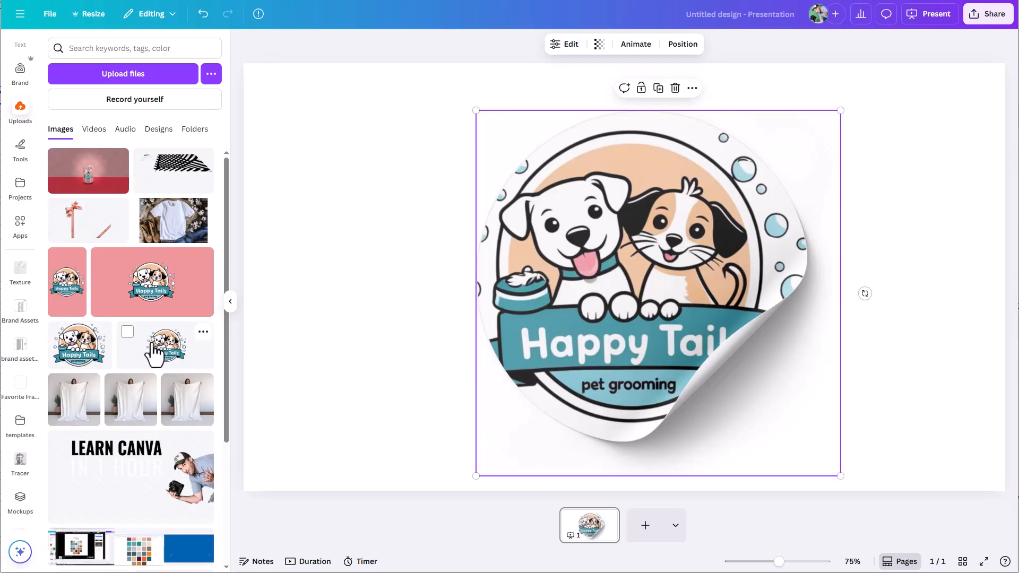
# - Replace the sticker's artwork with the wider transparent Happy Tails logo, and apply the yellow brand color to the mockup
pyautogui.moveTo(154, 347); pyautogui.dragTo(583, 281)
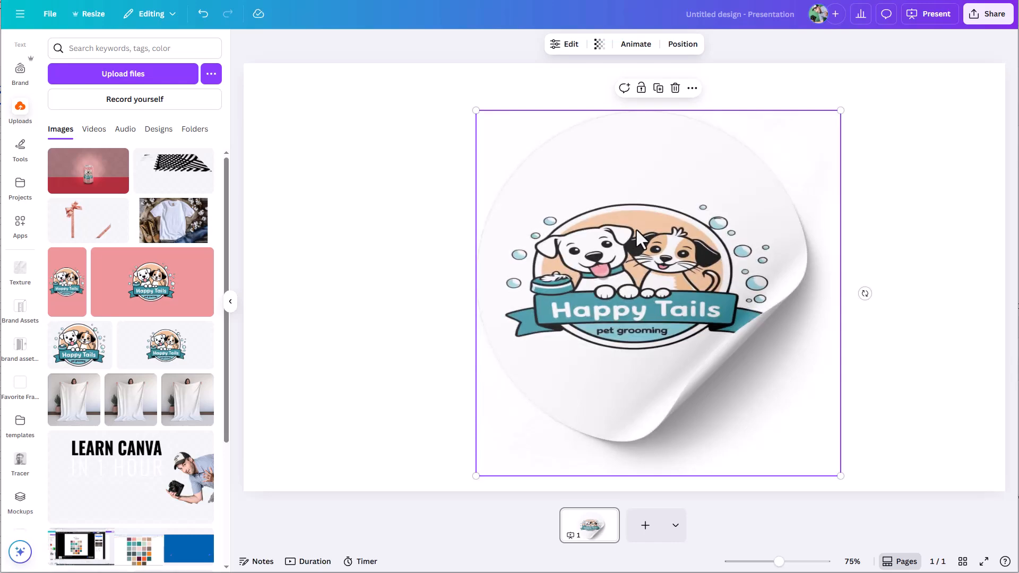
pyautogui.click(566, 44)
pyautogui.click(210, 272)
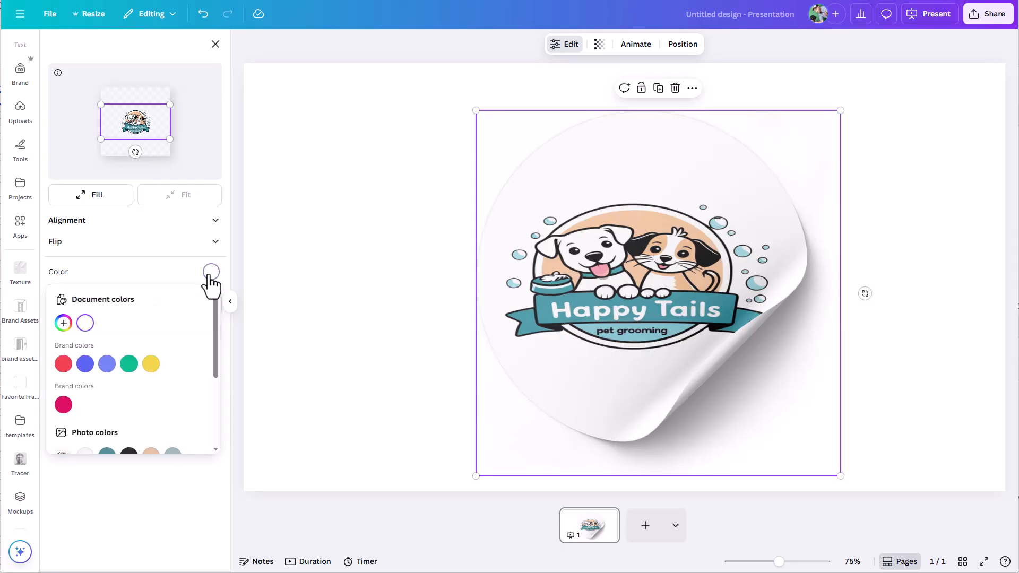
pyautogui.click(151, 365)
pyautogui.scroll(-3, 157, 408)
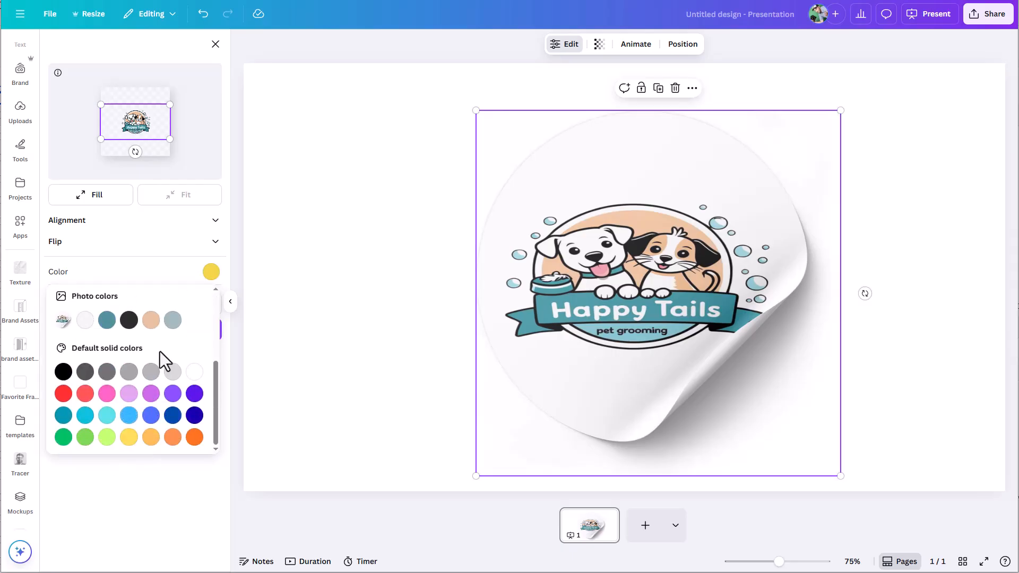
pyautogui.click(150, 329)
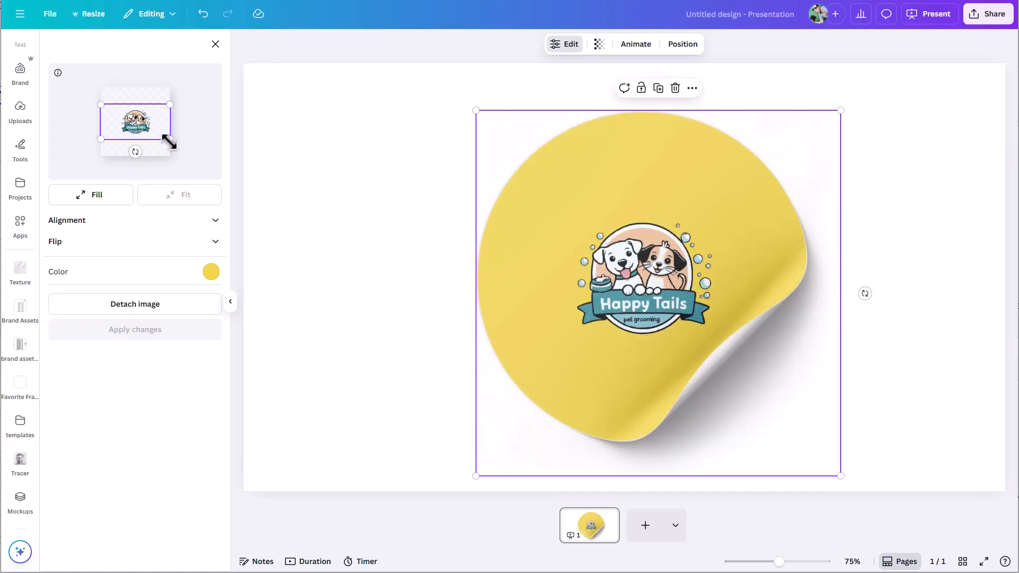
# - Enlarge the logo artwork on the yellow sticker mockup, keep it centered, and apply the change
pyautogui.moveTo(170, 141); pyautogui.dragTo(201, 175)
pyautogui.moveTo(159, 139); pyautogui.dragTo(140, 129)
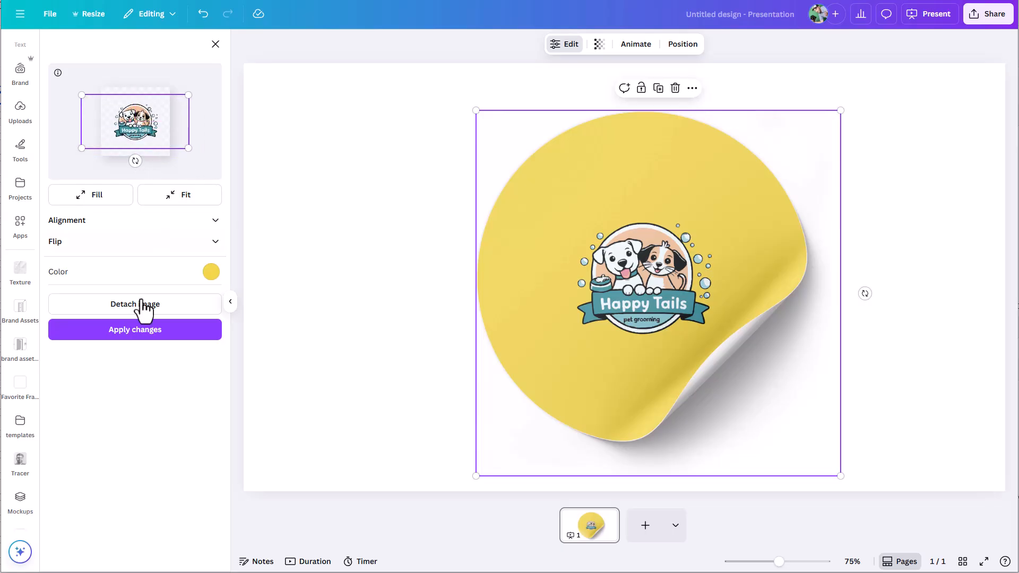
pyautogui.click(142, 339)
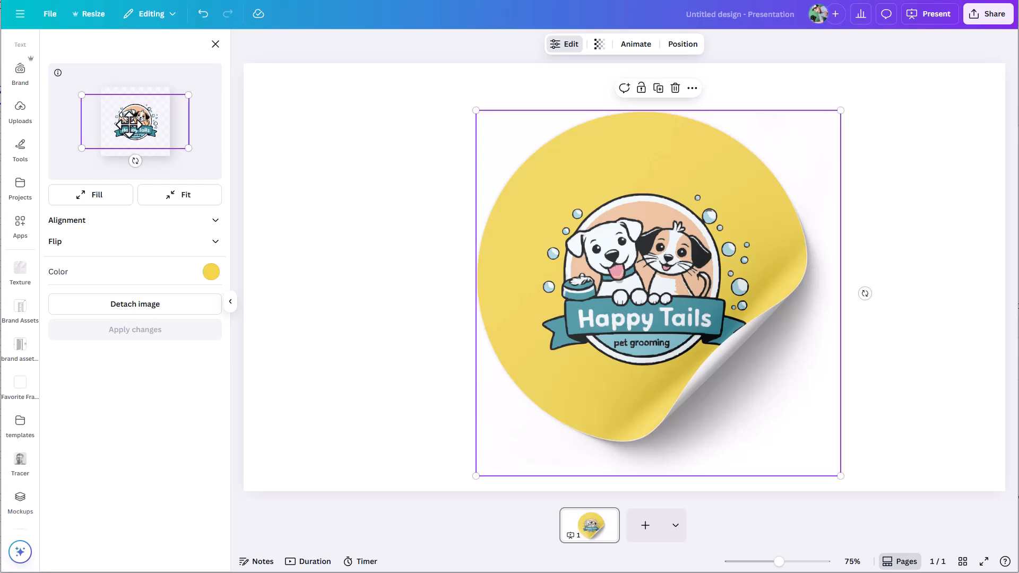
# - Place the wide pink Happy Tails design on the gift box, billboard and mug mockups on pages 2, 3 and 4
pyautogui.click(17, 505)
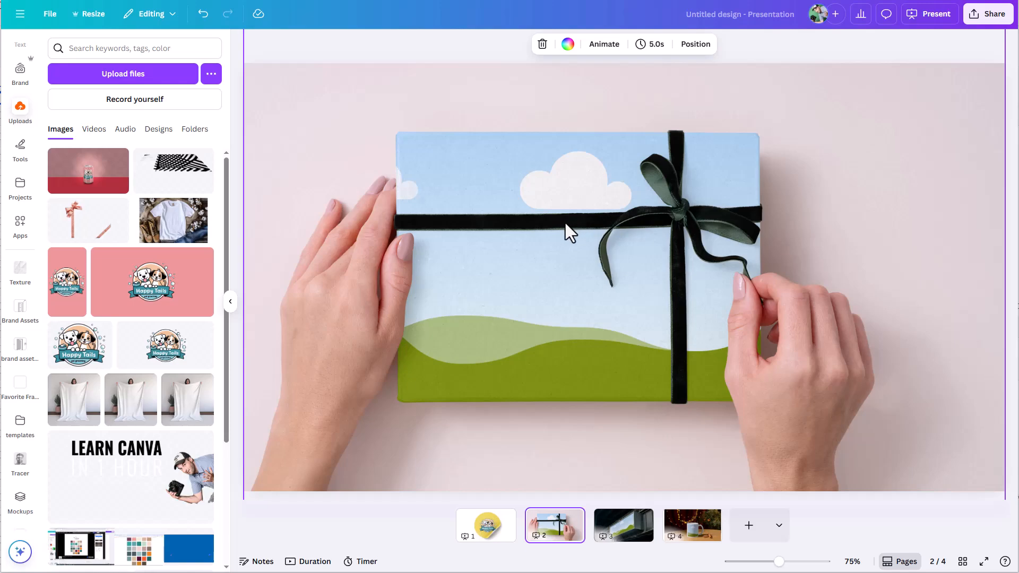
pyautogui.moveTo(100, 271); pyautogui.dragTo(518, 317)
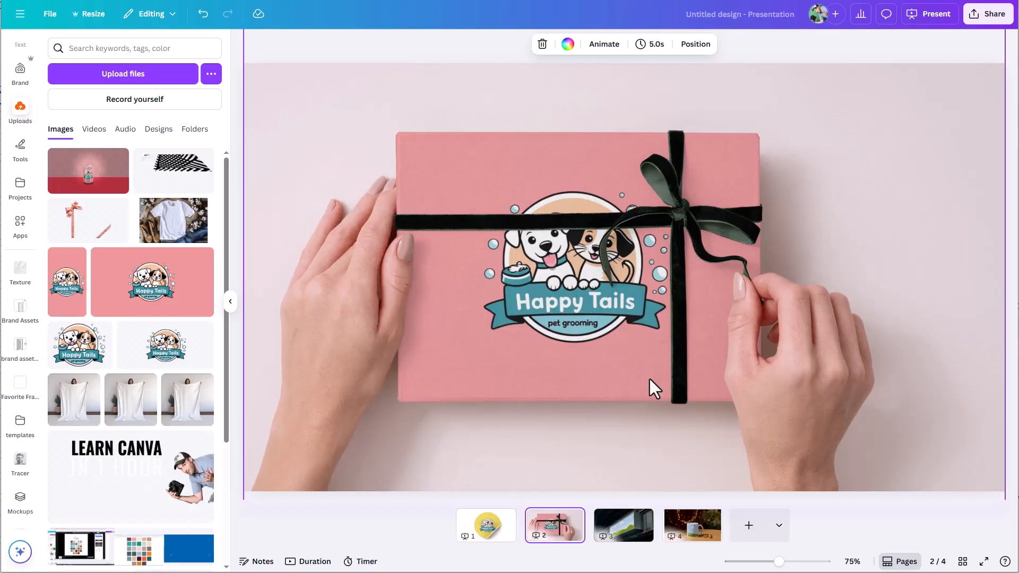
pyautogui.click(611, 537)
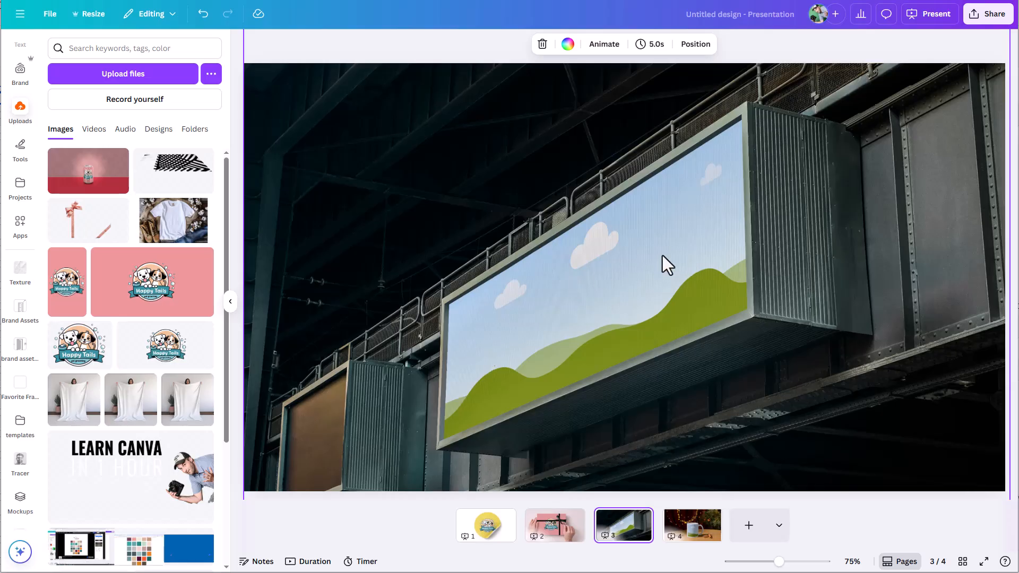
pyautogui.moveTo(152, 282); pyautogui.dragTo(600, 304)
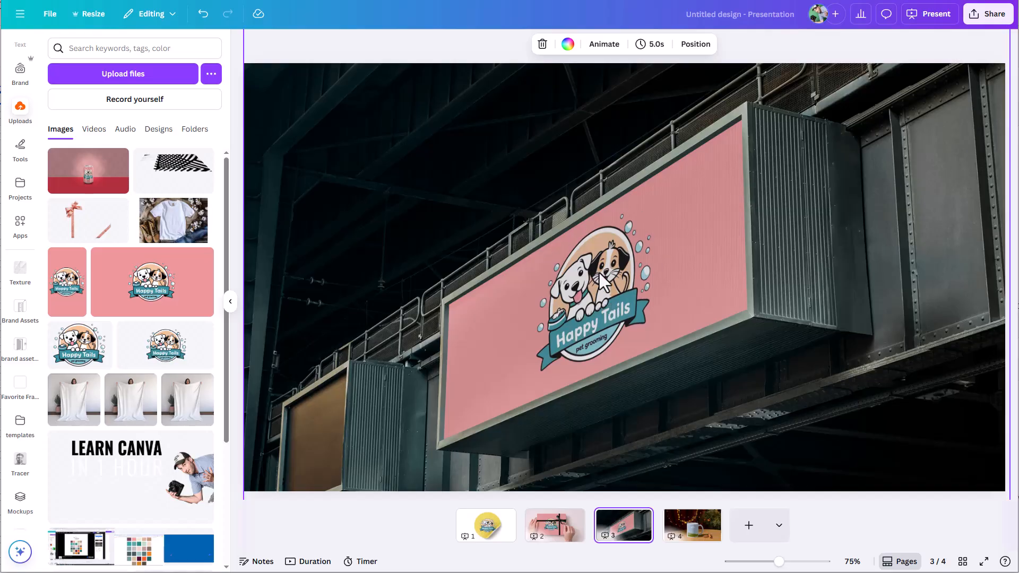
pyautogui.click(693, 532)
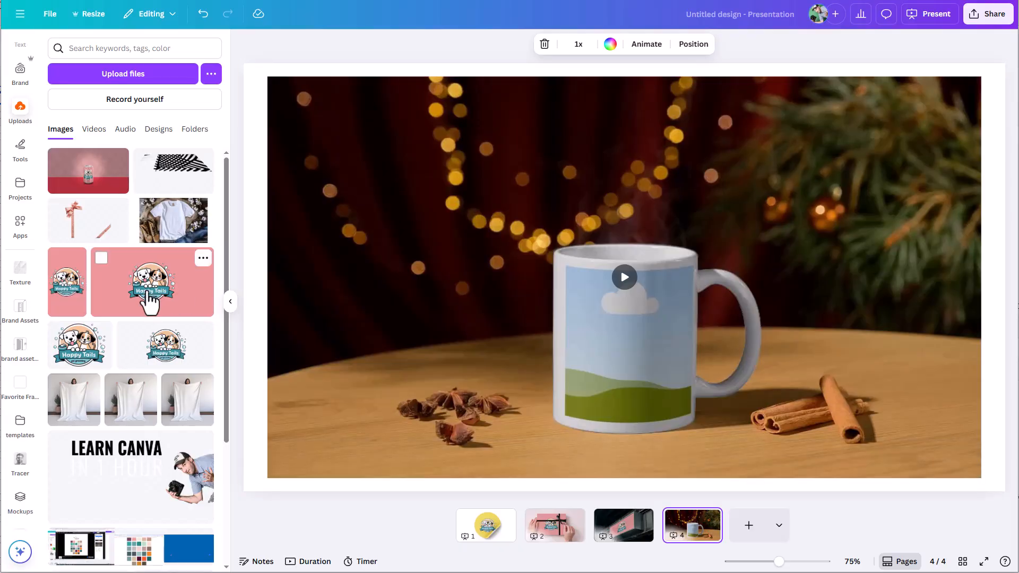
pyautogui.moveTo(148, 297); pyautogui.dragTo(625, 377)
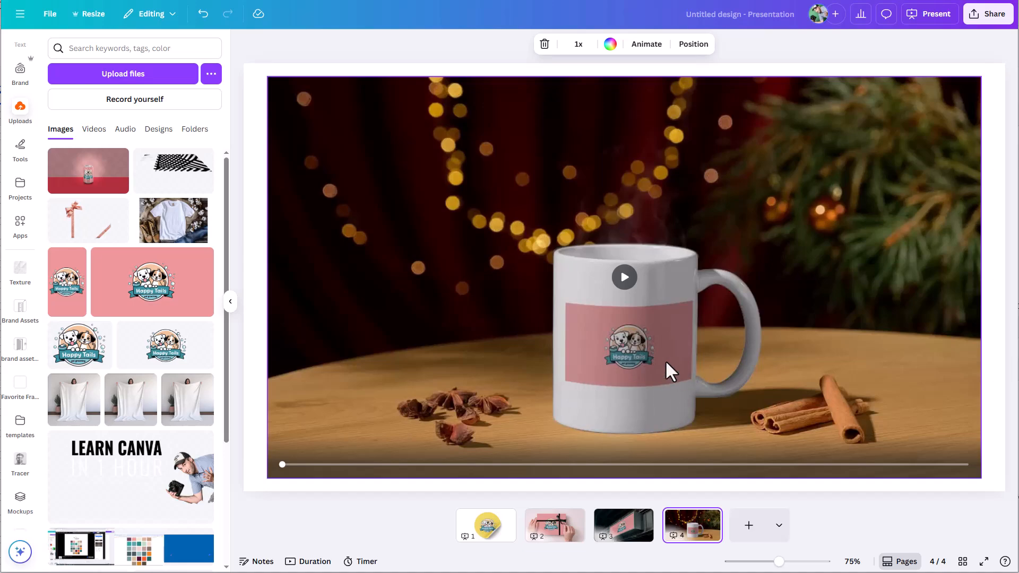
# - Make the pink design fill the mug's print area, apply the change, and play the mug video mockup
pyautogui.click(619, 311)
pyautogui.click(555, 46)
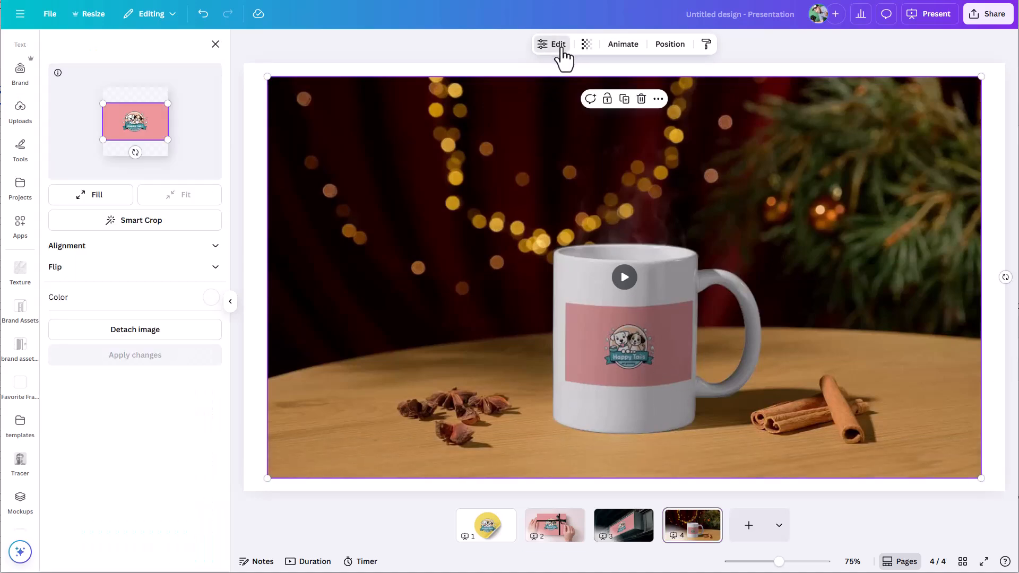
pyautogui.click(99, 199)
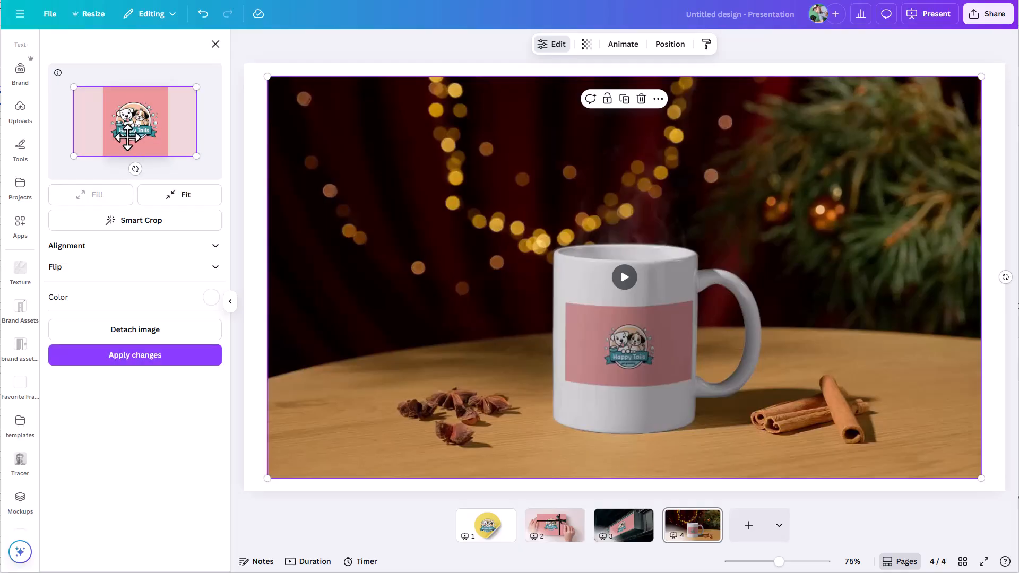
pyautogui.click(161, 357)
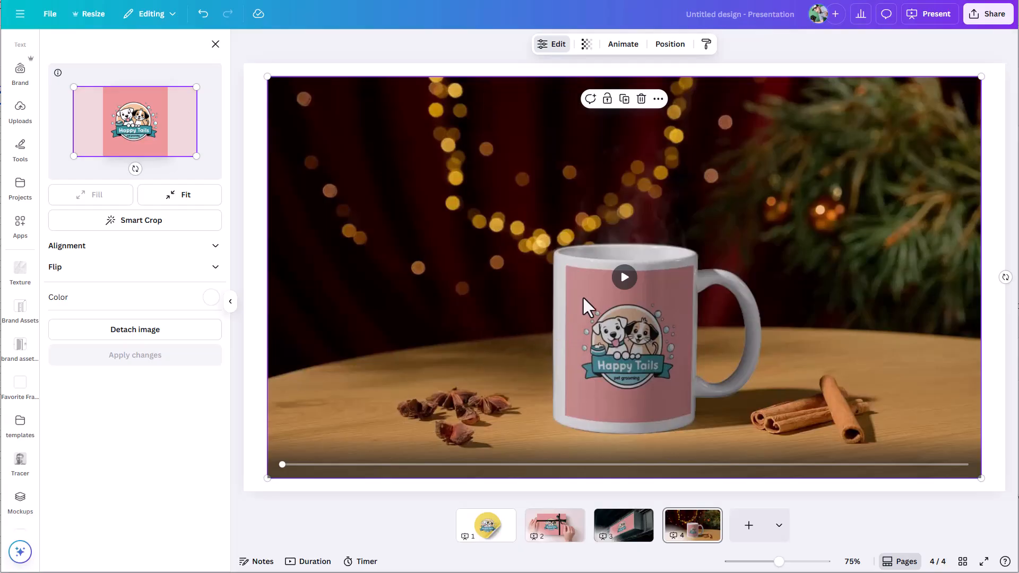
pyautogui.click(620, 281)
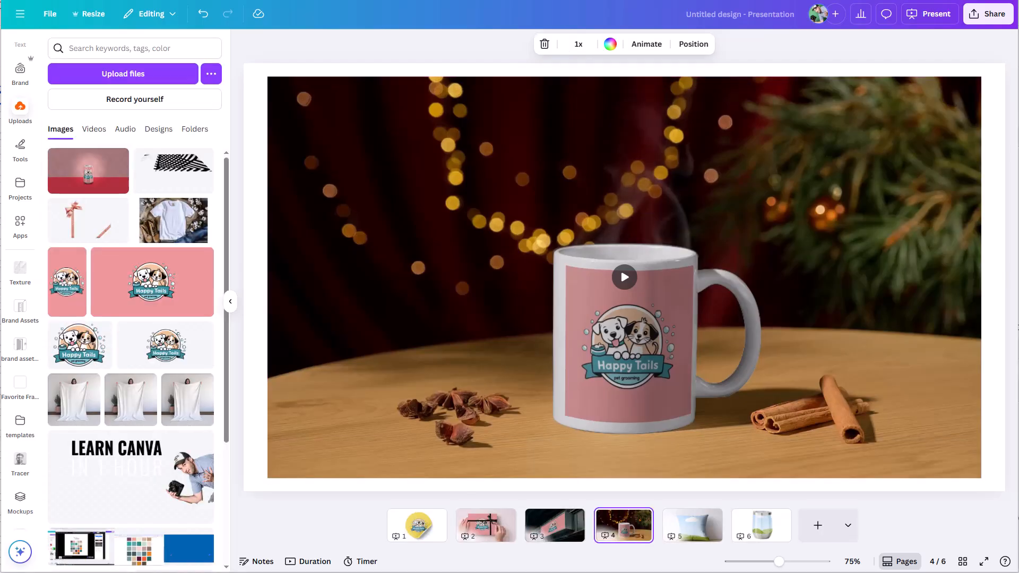
# - Place the wide pink Happy Tails design on the pillow mockup on page 5 and the tumbler mockup on page 6
pyautogui.click(689, 533)
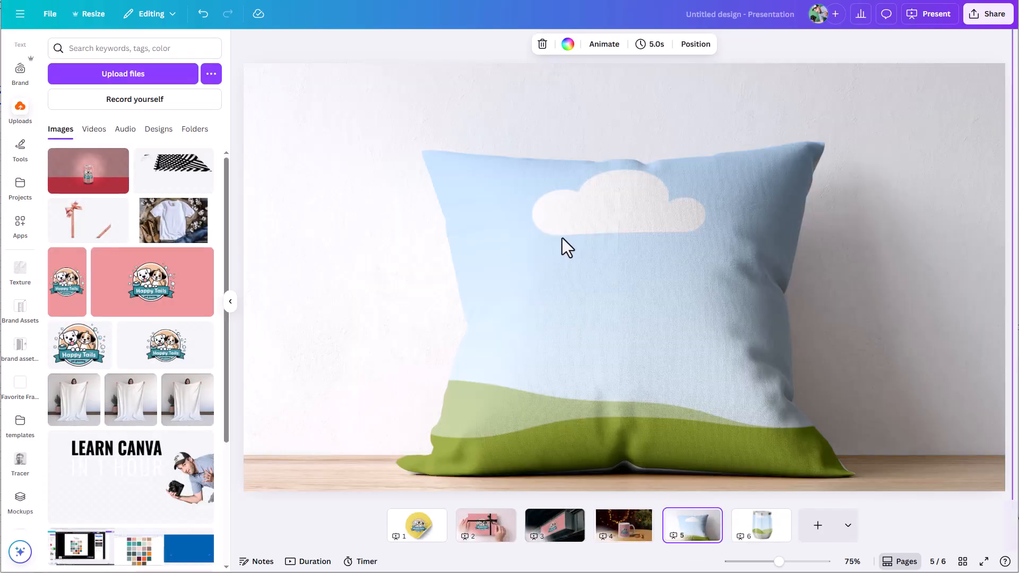
pyautogui.moveTo(168, 274); pyautogui.dragTo(582, 290)
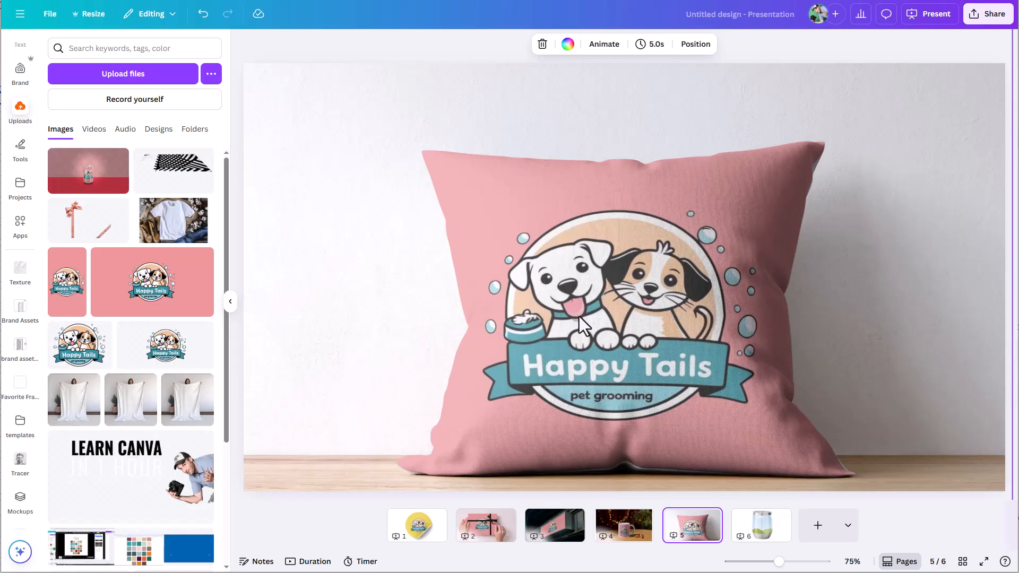
pyautogui.click(760, 530)
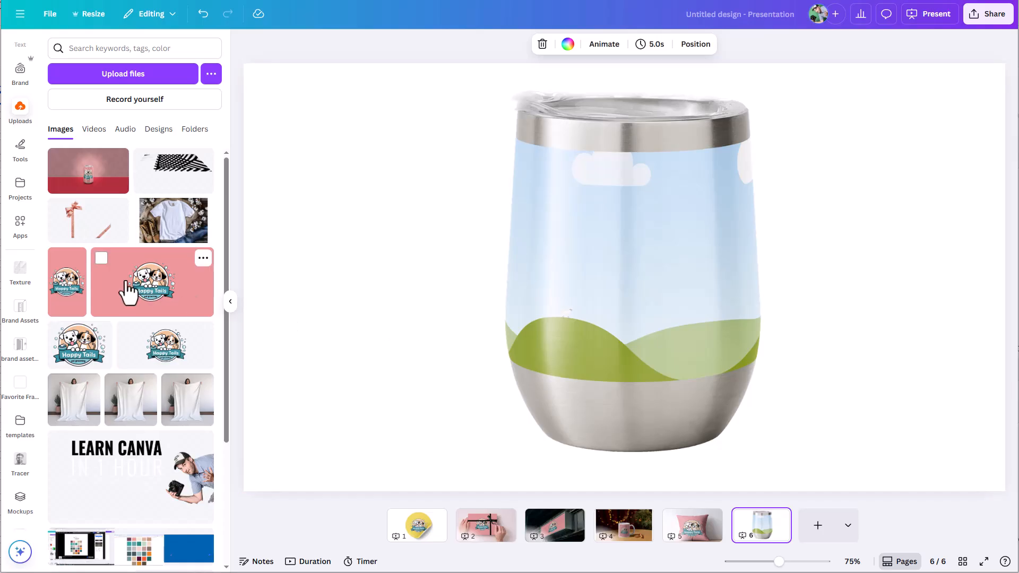
pyautogui.moveTo(130, 289); pyautogui.dragTo(626, 271)
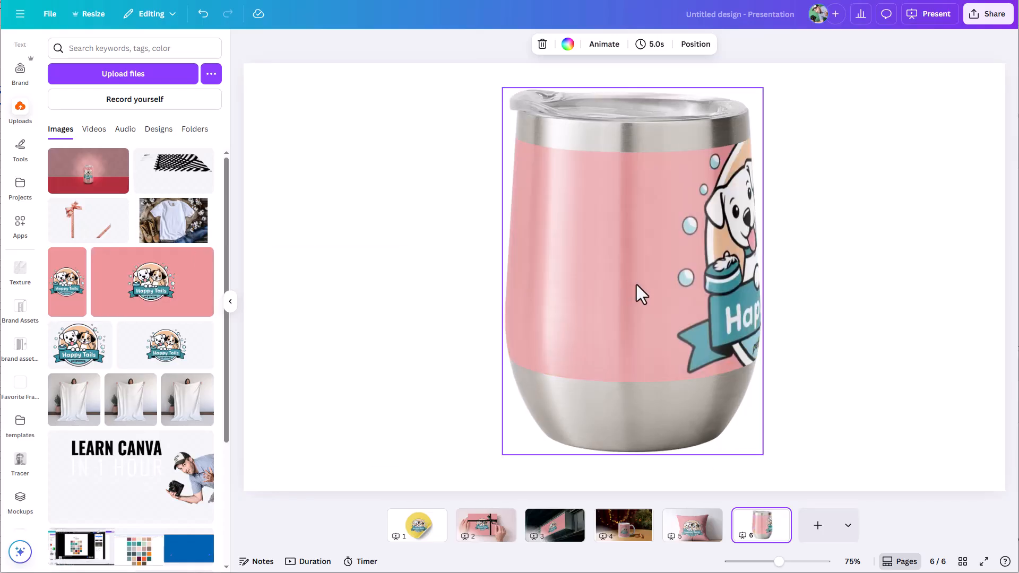
# - Shrink the tumbler mockup's artwork, shift it so the logo sits on the visible front, and apply the changes
pyautogui.click(598, 193)
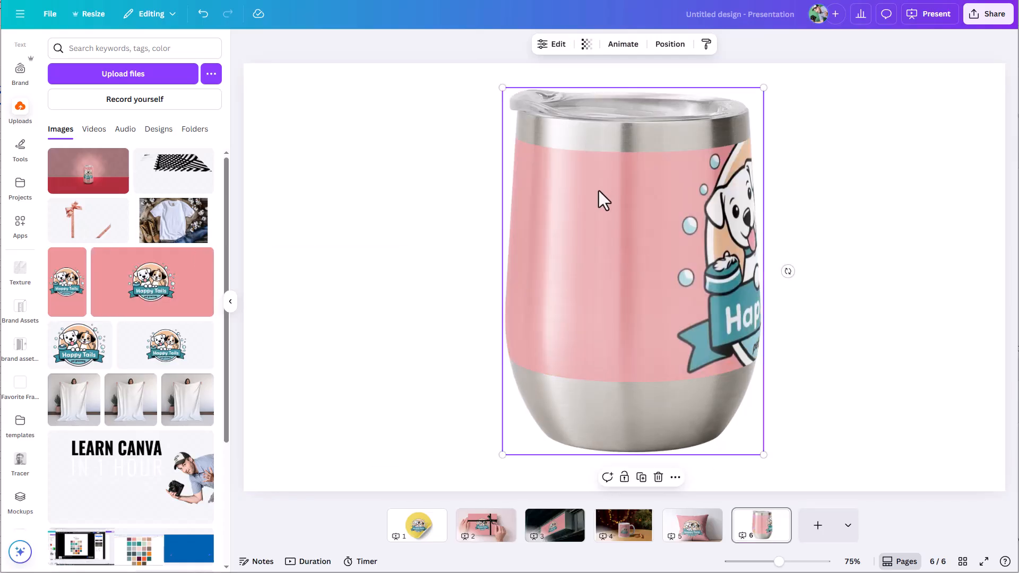
pyautogui.click(549, 46)
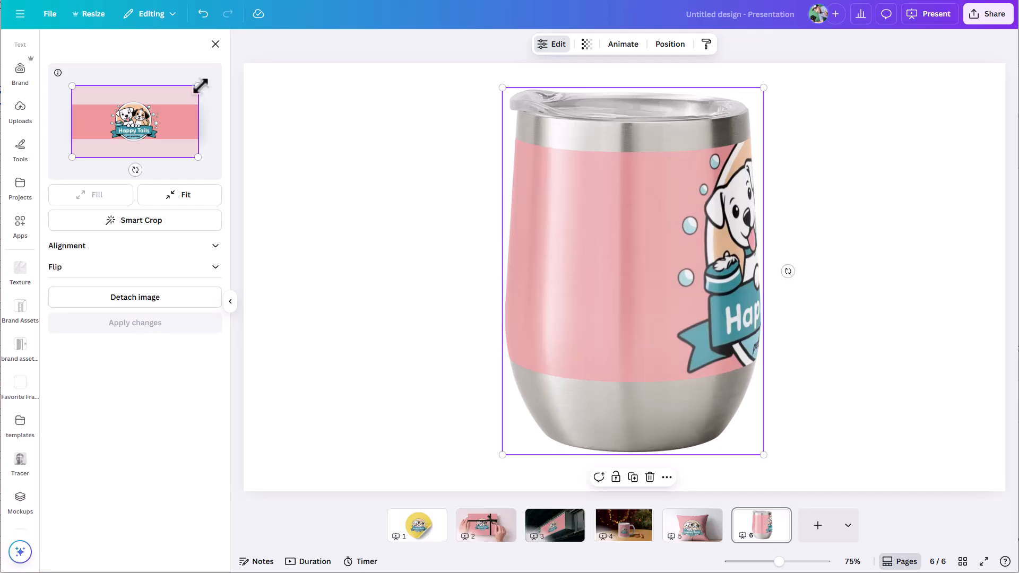
pyautogui.moveTo(198, 86); pyautogui.dragTo(184, 97)
pyautogui.moveTo(157, 130); pyautogui.dragTo(132, 125)
pyautogui.click(124, 321)
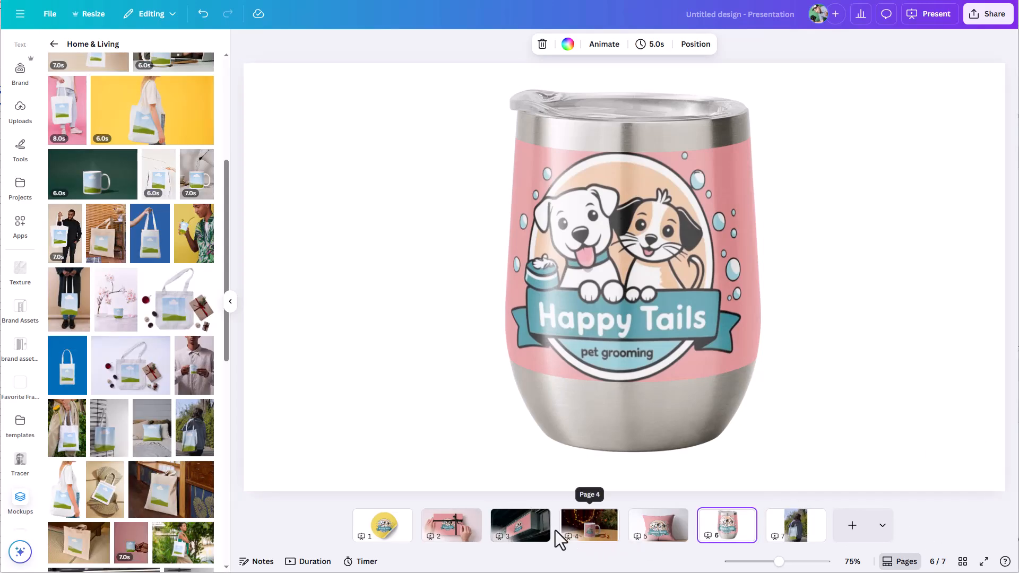
# - Review the finished mockups across the pages, examining the fabric texture on the pillow and the perspective on the billboard up close
pyautogui.click(384, 536)
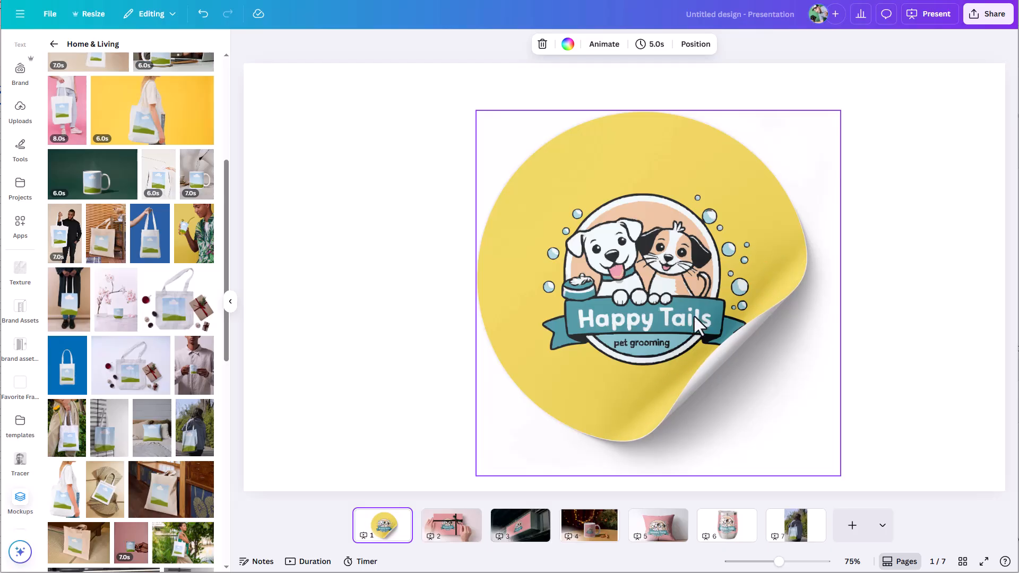
pyautogui.click(787, 539)
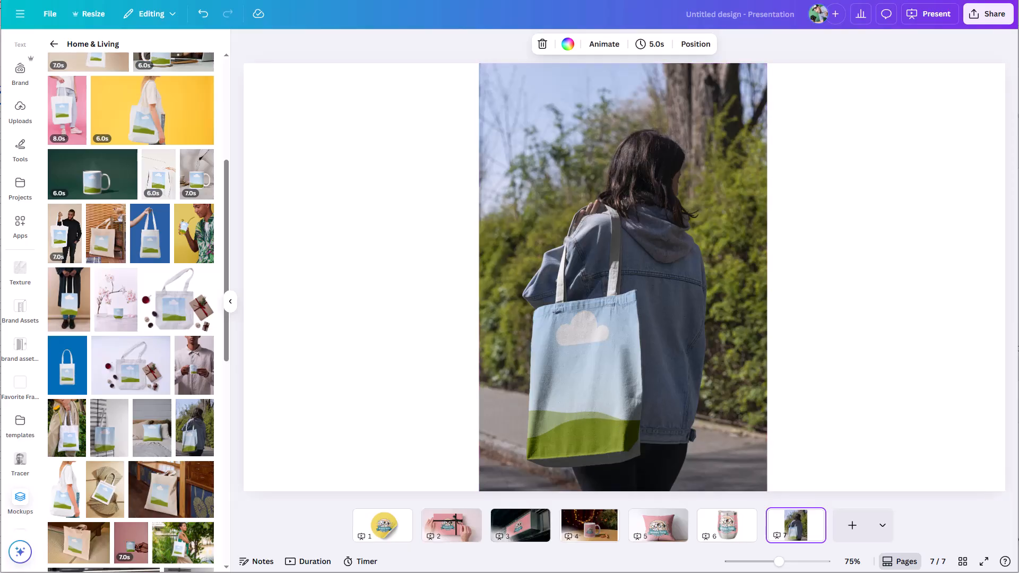
pyautogui.click(662, 533)
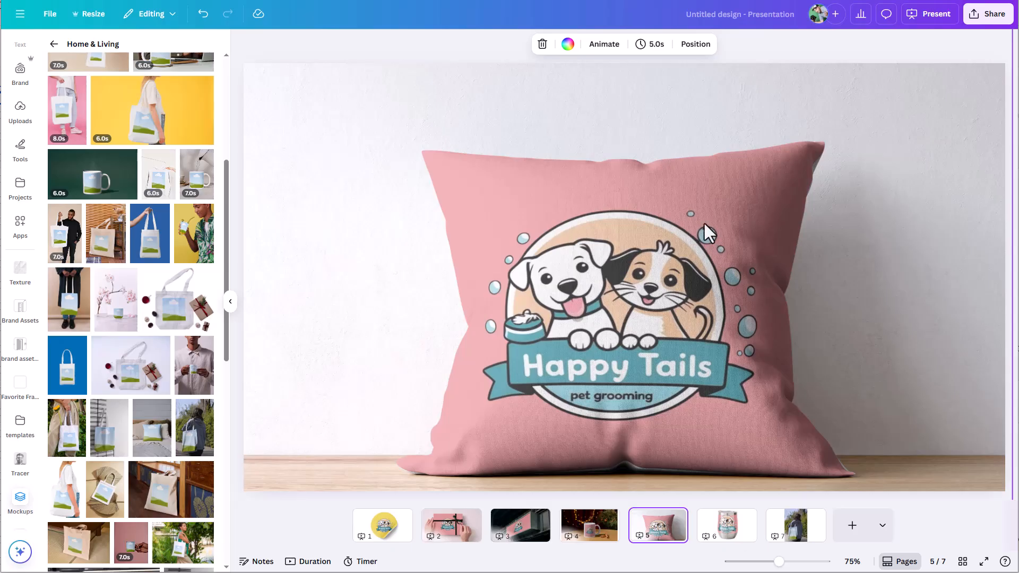
pyautogui.moveTo(778, 561); pyautogui.dragTo(794, 562)
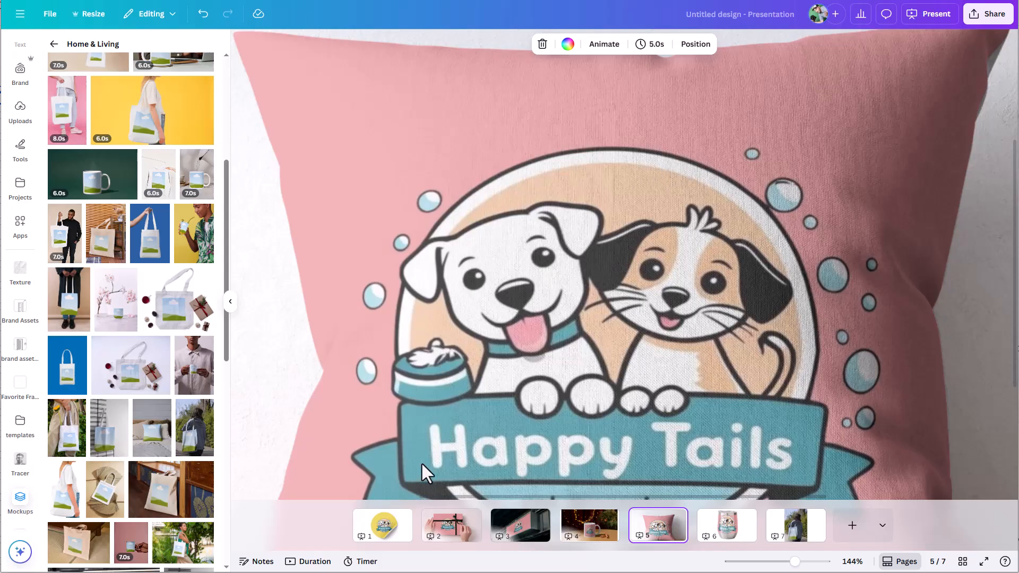
pyautogui.click(509, 533)
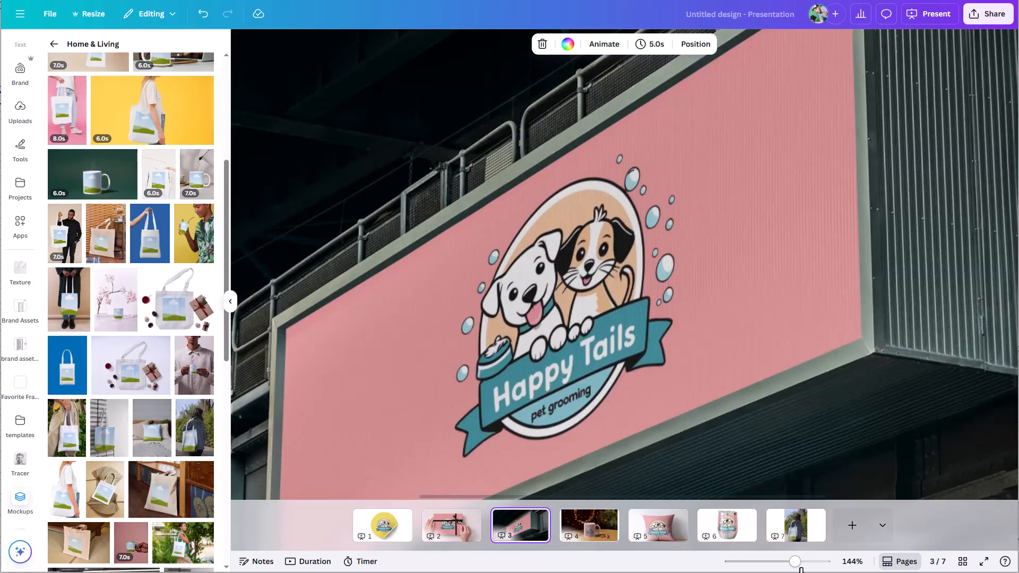
pyautogui.moveTo(795, 561); pyautogui.dragTo(777, 562)
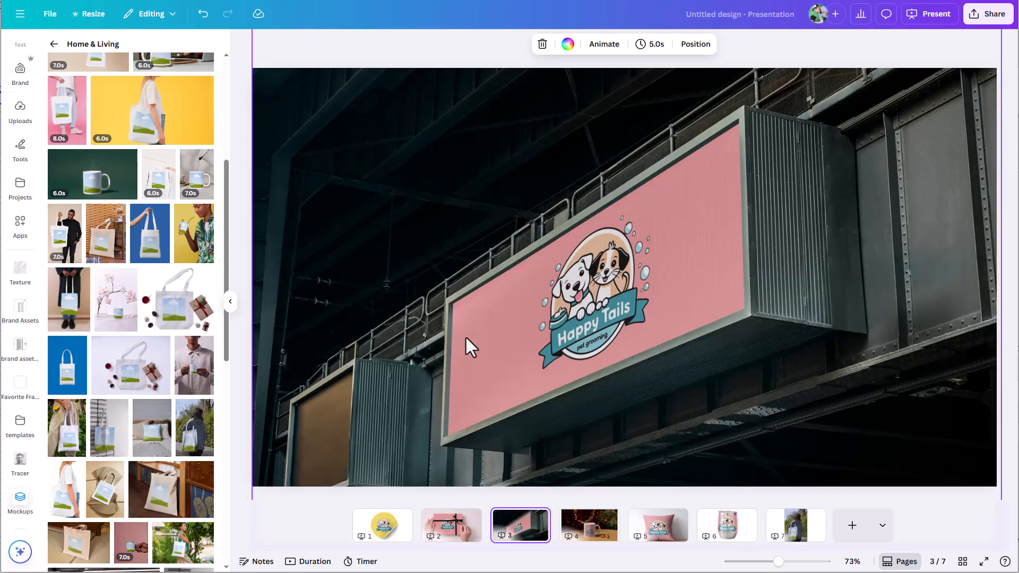
pyautogui.click(653, 537)
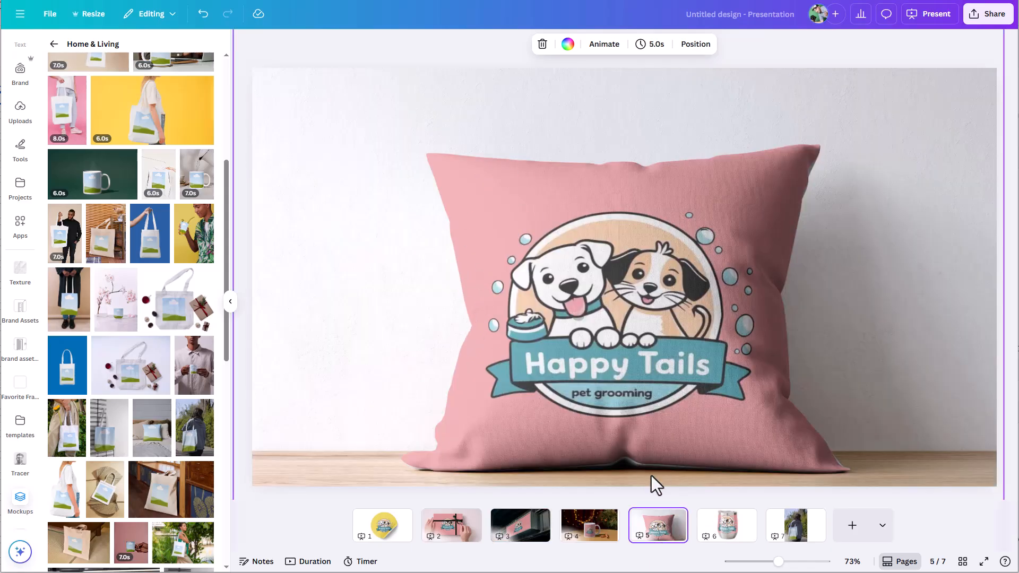
pyautogui.click(729, 534)
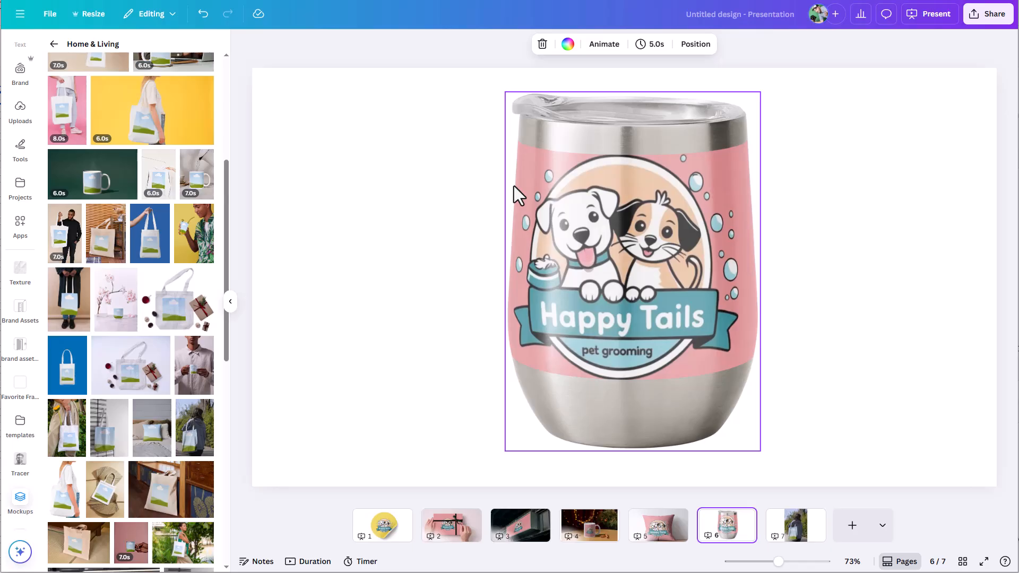
pyautogui.click(645, 533)
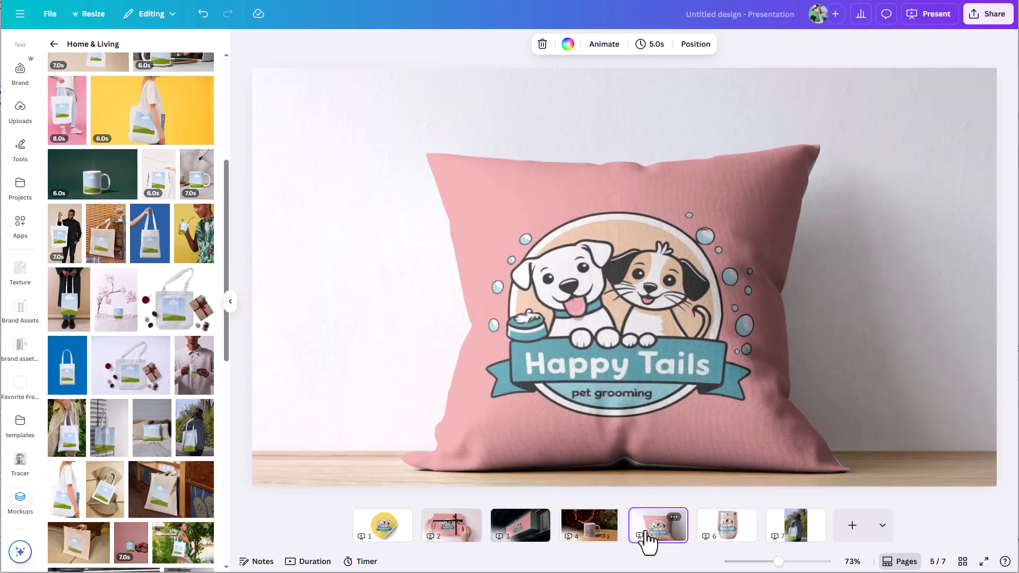
pyautogui.click(724, 534)
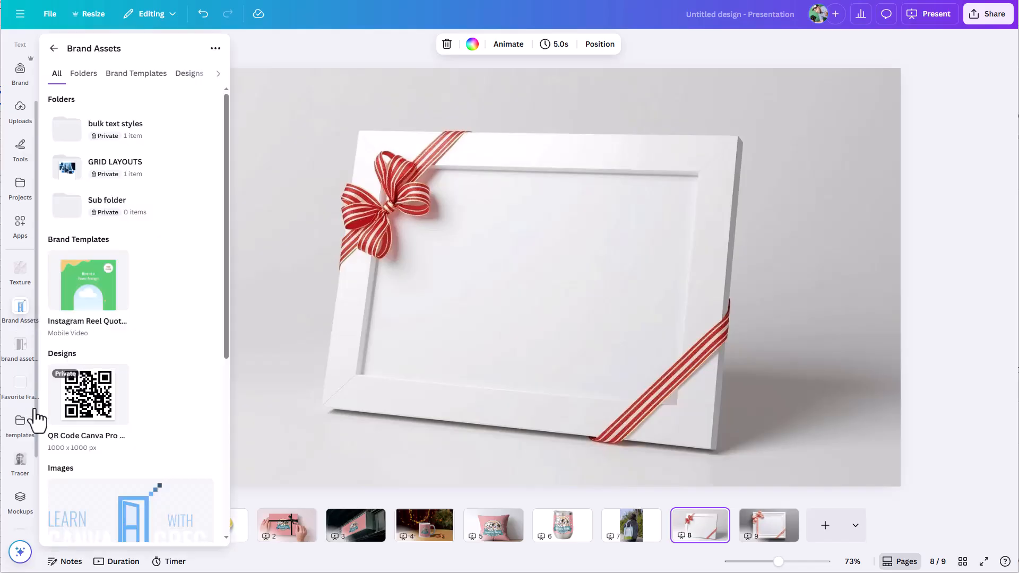
# - Generate a custom mockup template from the frame photo on page 8 and confirm the result that fills only the frame's inner opening
pyautogui.click(21, 225)
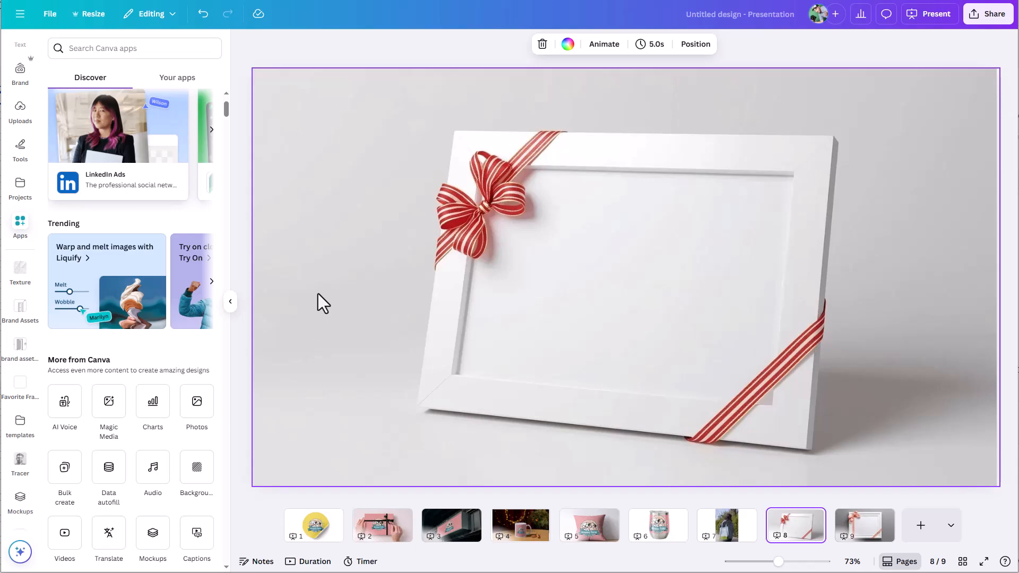
pyautogui.click(345, 234)
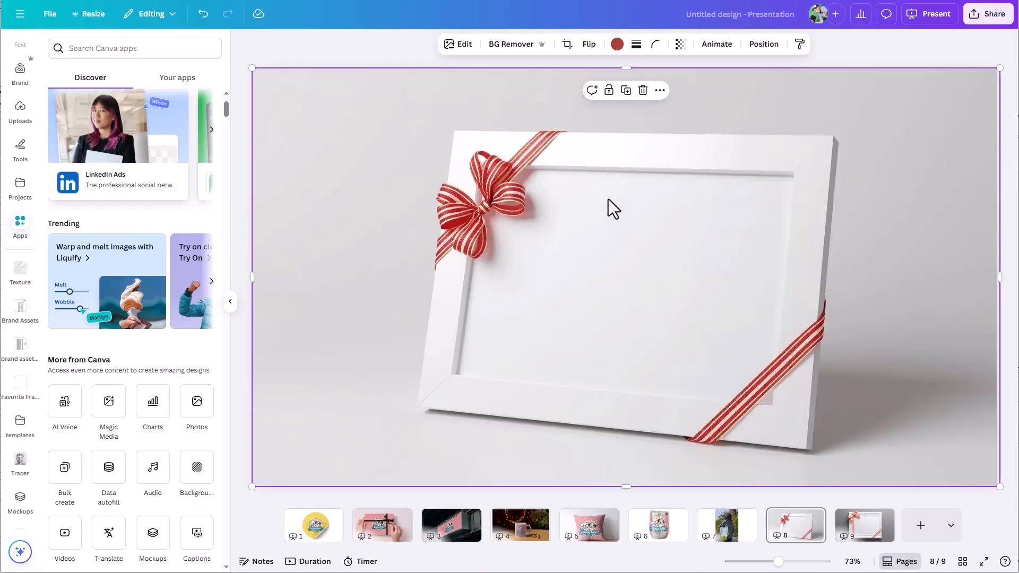
pyautogui.click(459, 44)
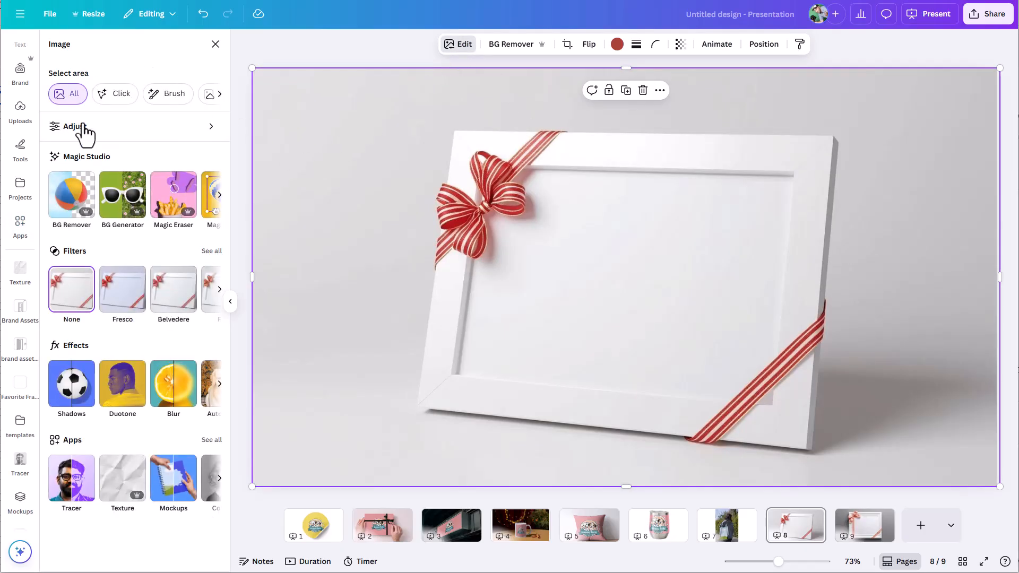
pyautogui.click(168, 491)
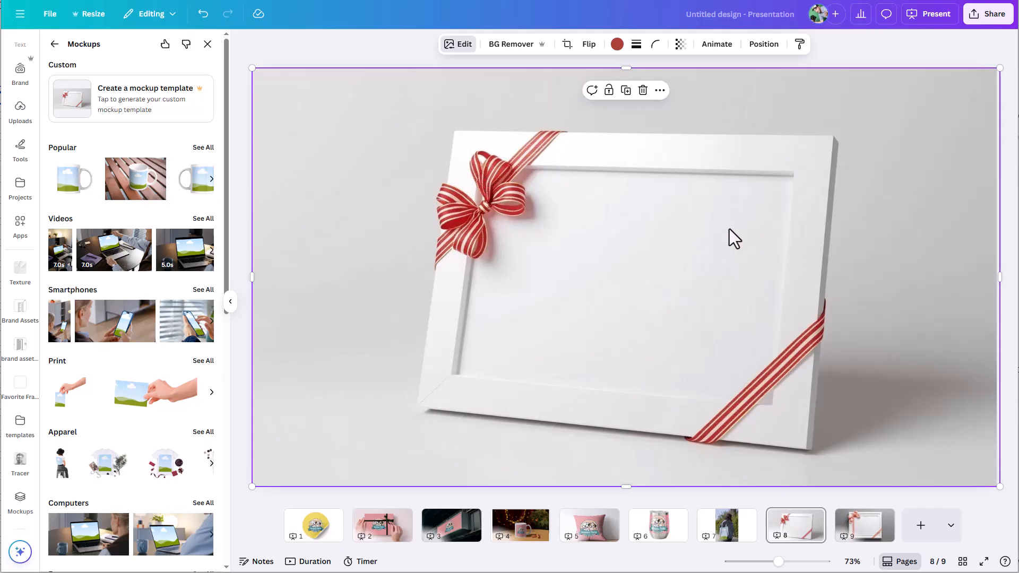
pyautogui.click(129, 104)
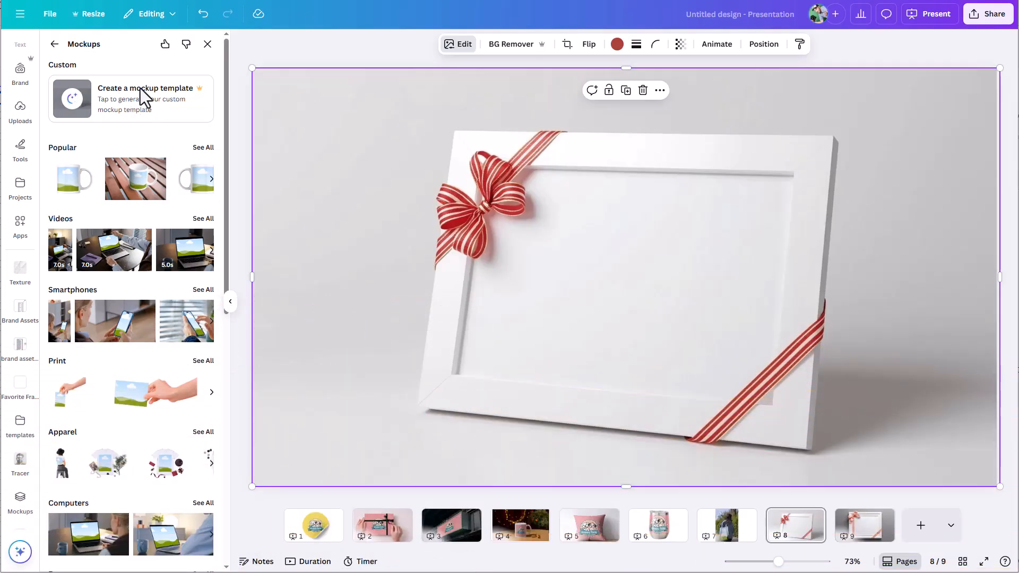
pyautogui.click(132, 85)
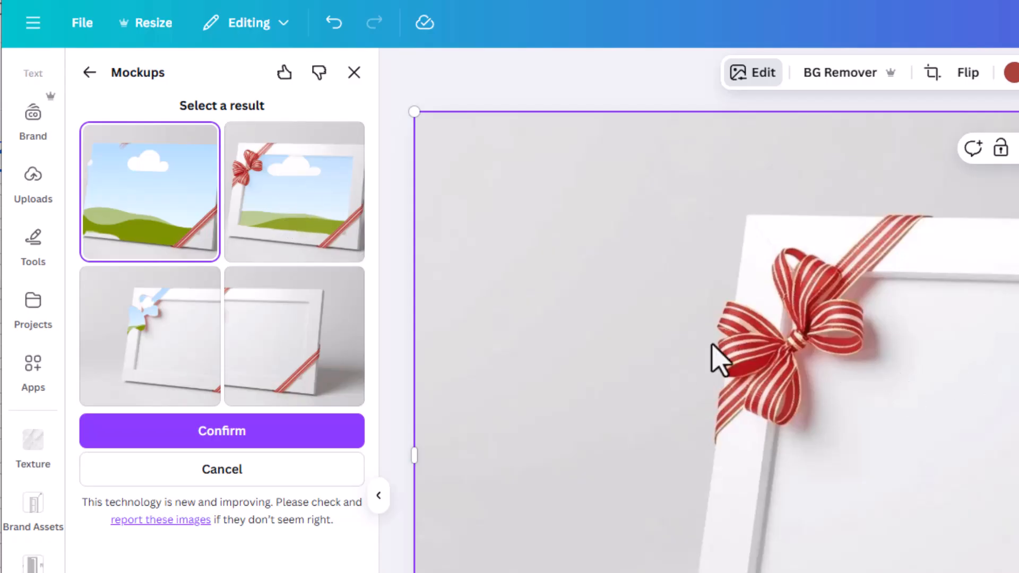
pyautogui.click(311, 213)
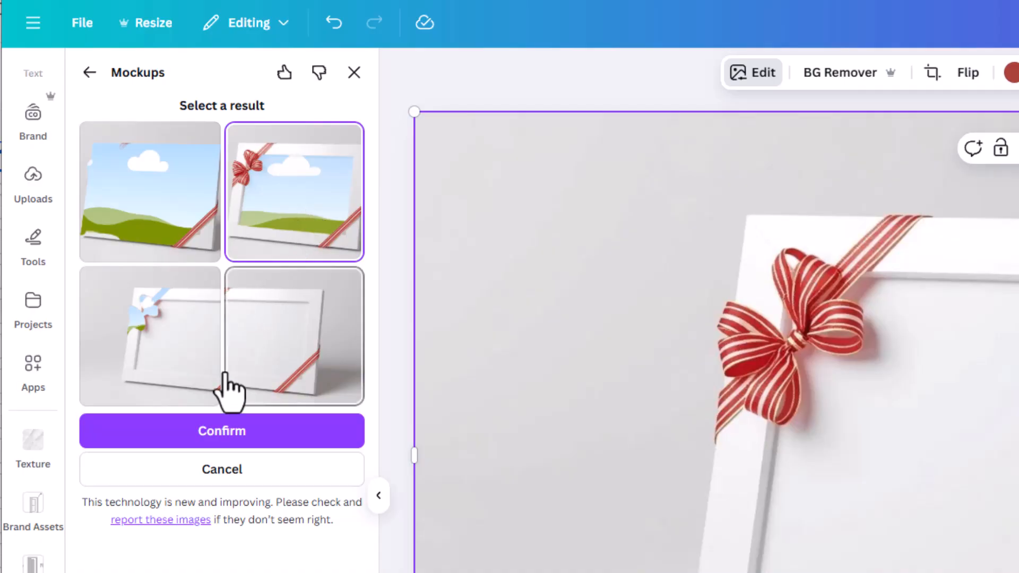
pyautogui.click(210, 431)
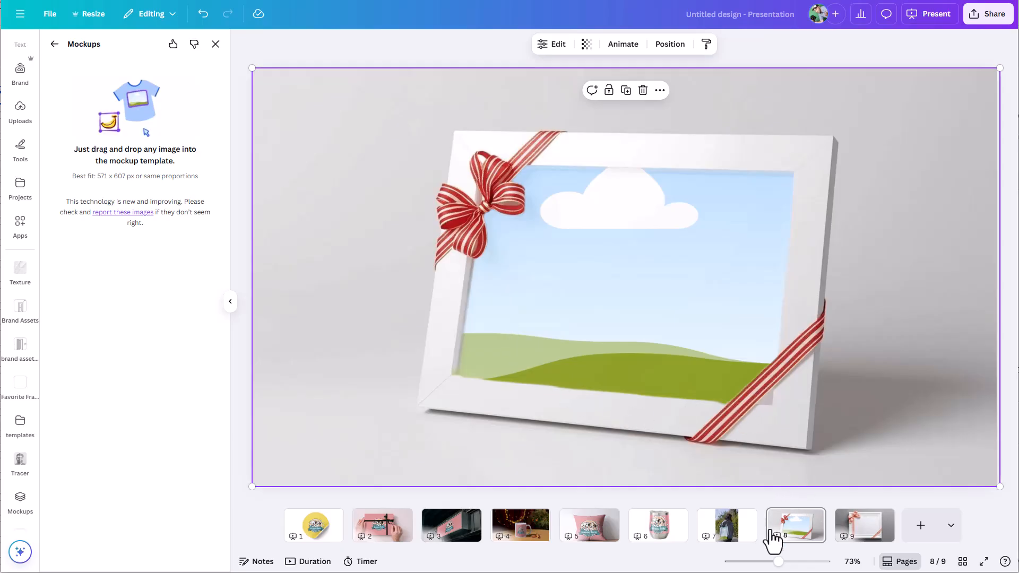
# - Place the recently used photo of the laughing woman on yellow in the page 8 frame mockup and open its image placement settings
pyautogui.moveTo(778, 561); pyautogui.dragTo(786, 561)
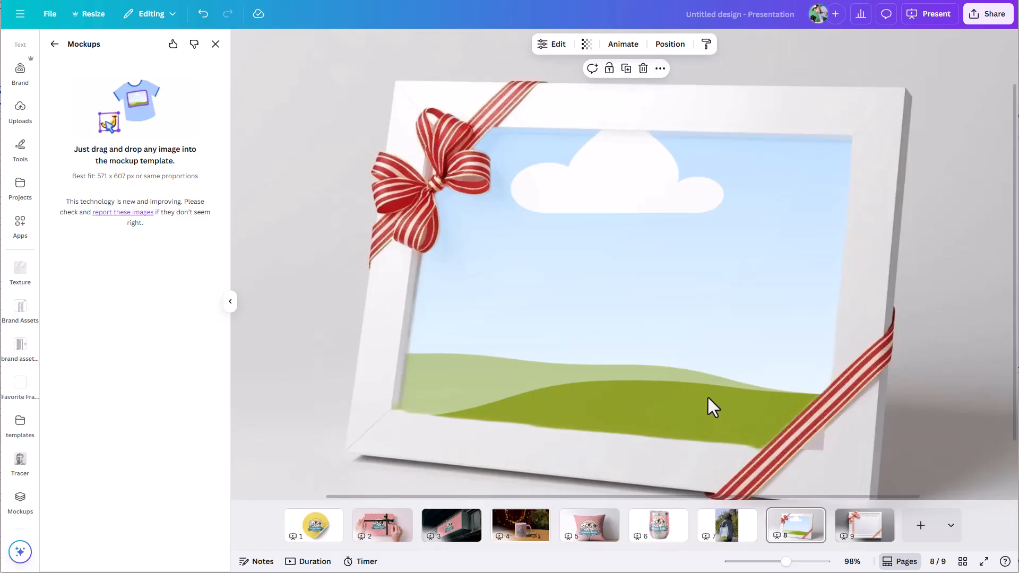
pyautogui.click(19, 126)
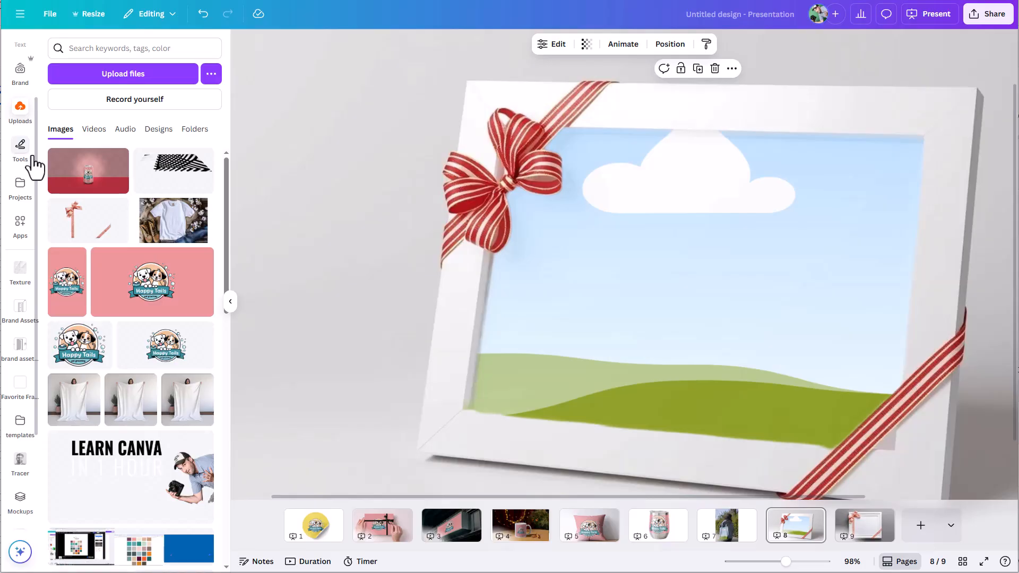
pyautogui.scroll(2, 12, 158)
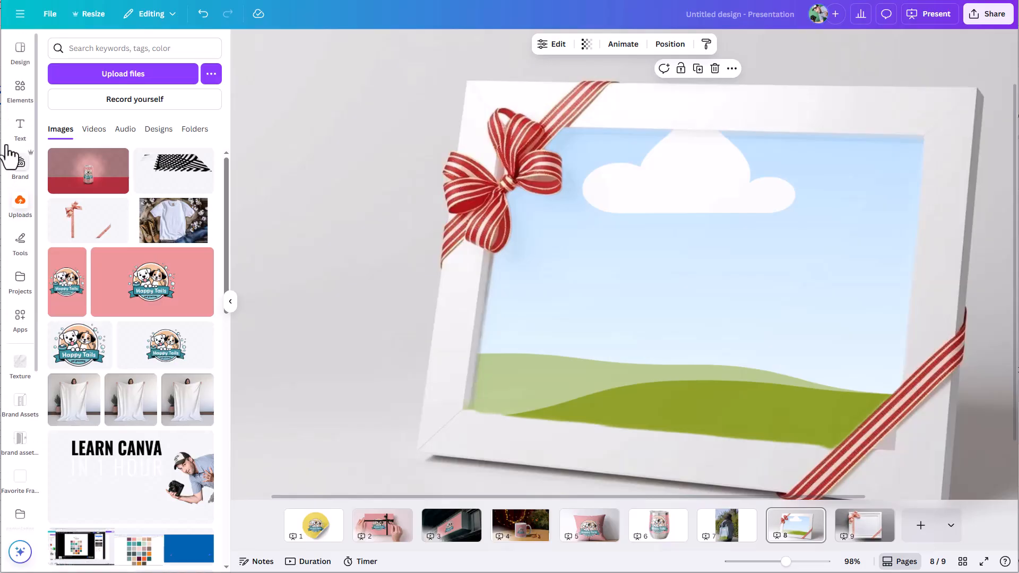
pyautogui.click(21, 90)
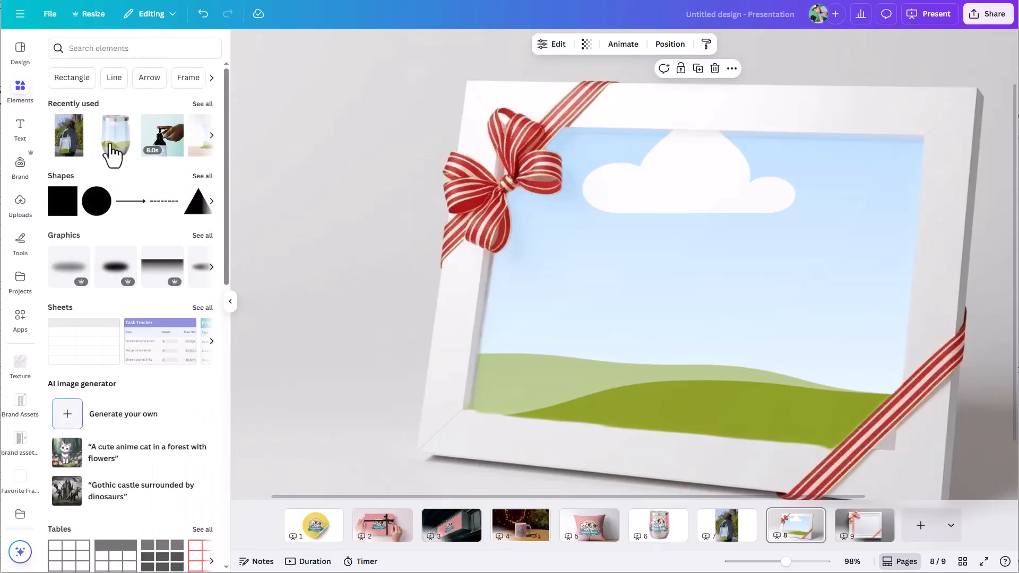
pyautogui.click(203, 104)
pyautogui.moveTo(94, 321); pyautogui.dragTo(544, 306)
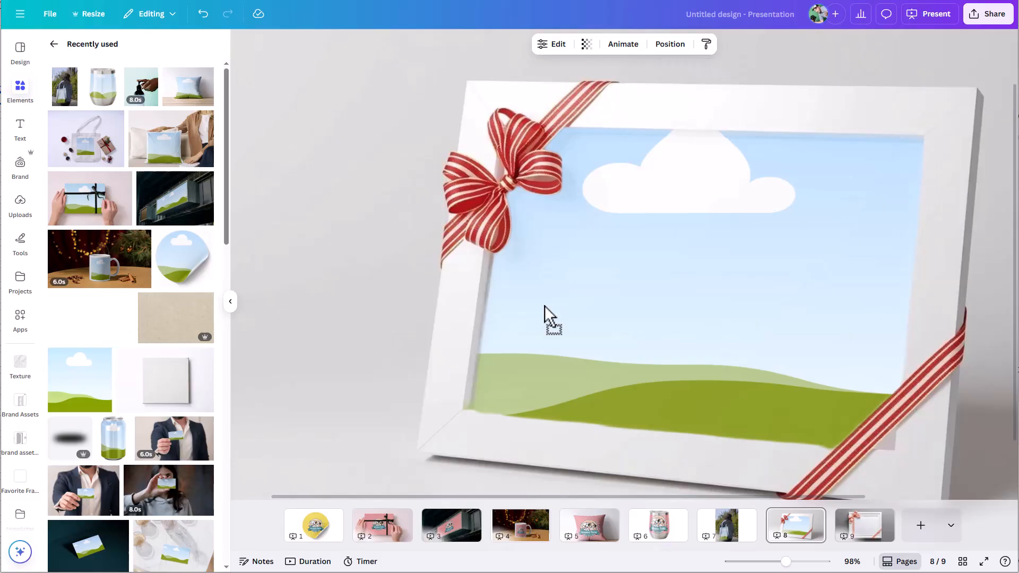
pyautogui.moveTo(664, 266); pyautogui.dragTo(660, 266)
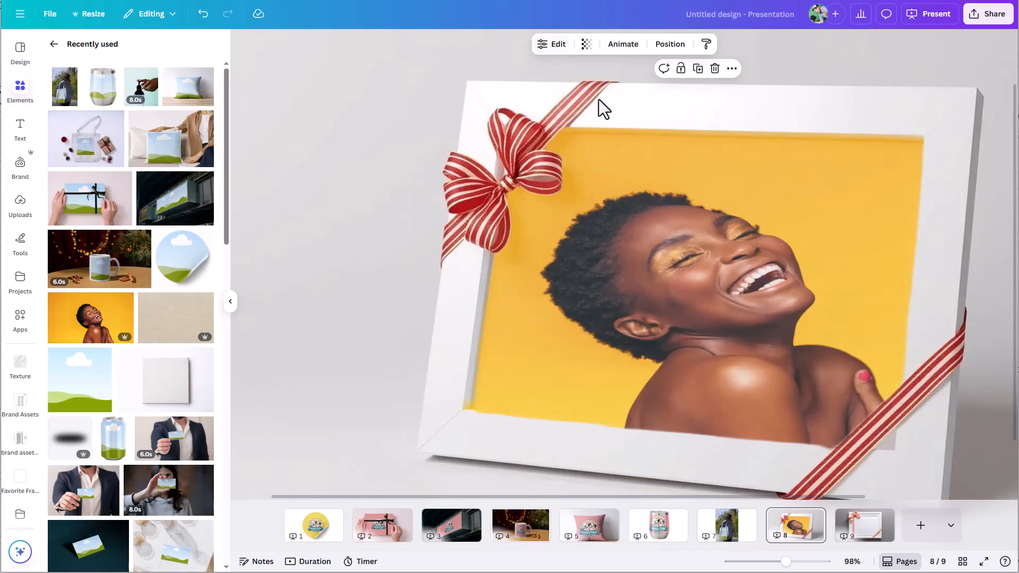
pyautogui.click(551, 45)
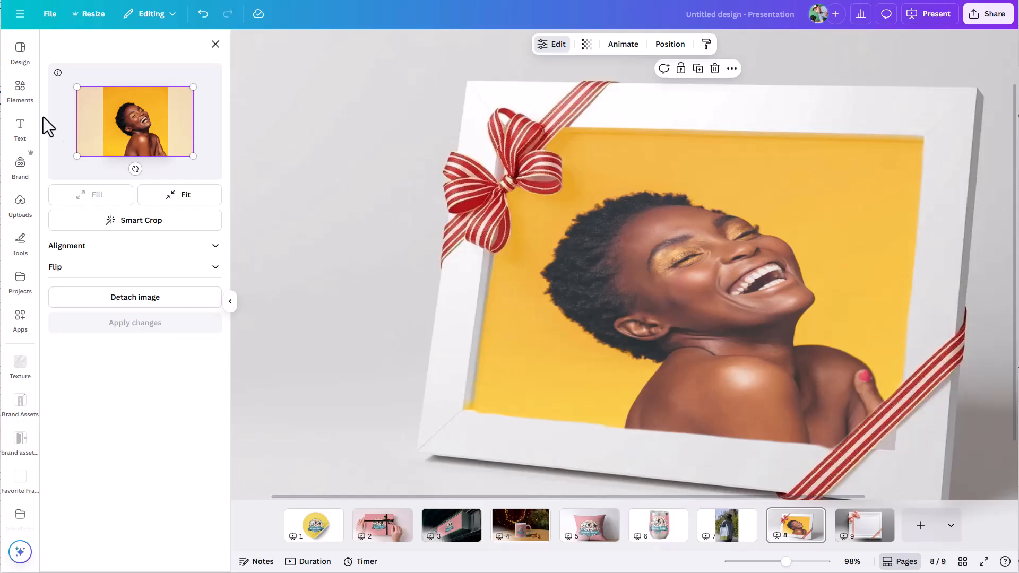
# - Search the element photos for "grid" and place the white photo with bold black grid lines in the page 8 frame mockup
pyautogui.click(21, 91)
pyautogui.click(126, 48)
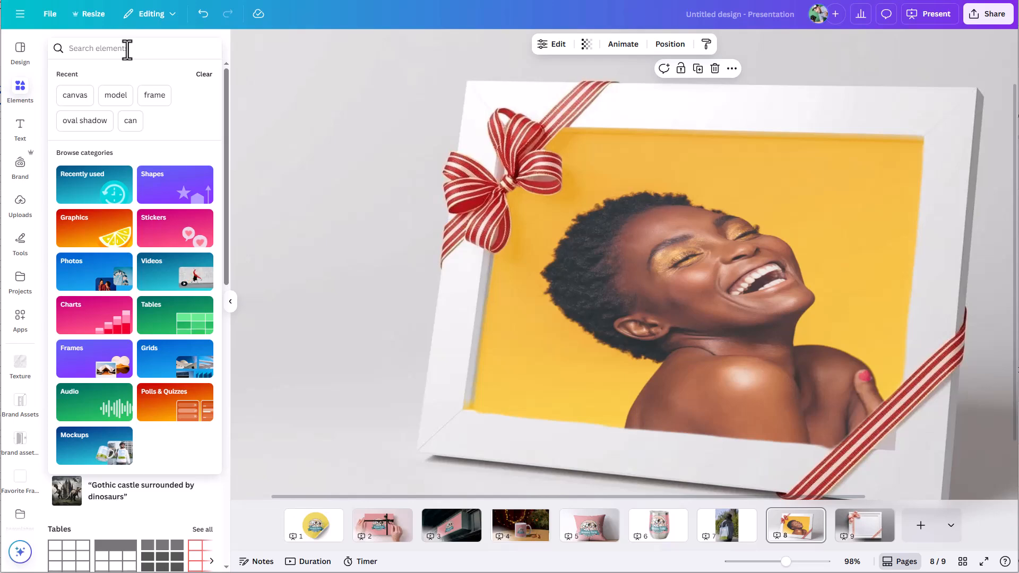
pyautogui.write('grid')
pyautogui.press('Return')
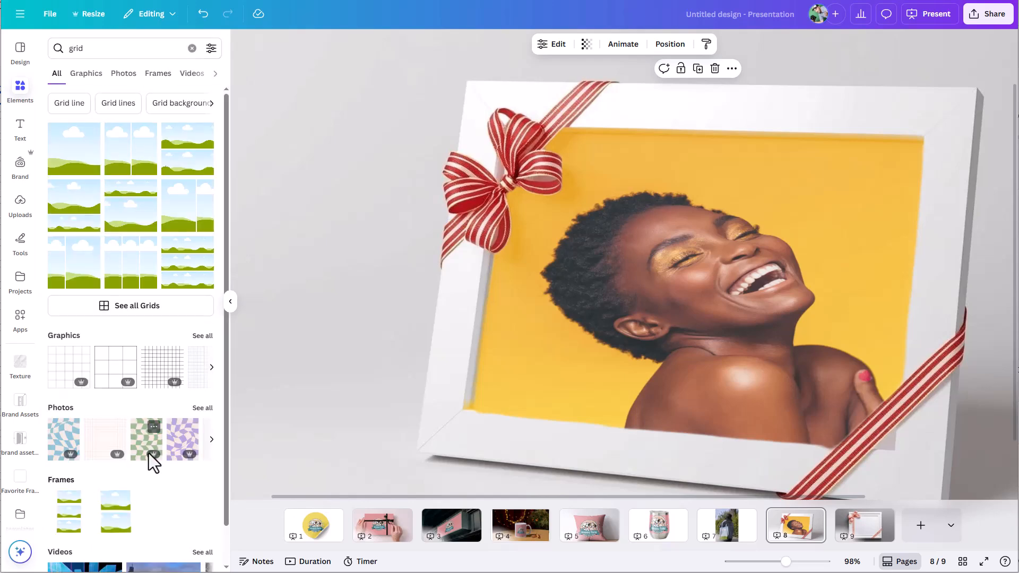
pyautogui.click(202, 408)
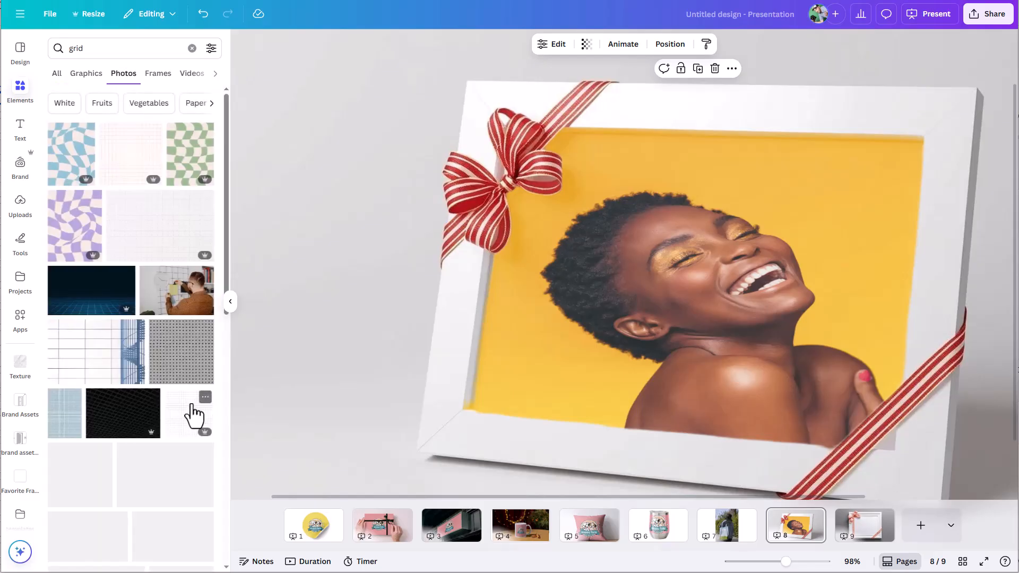
pyautogui.scroll(-5, 147, 401)
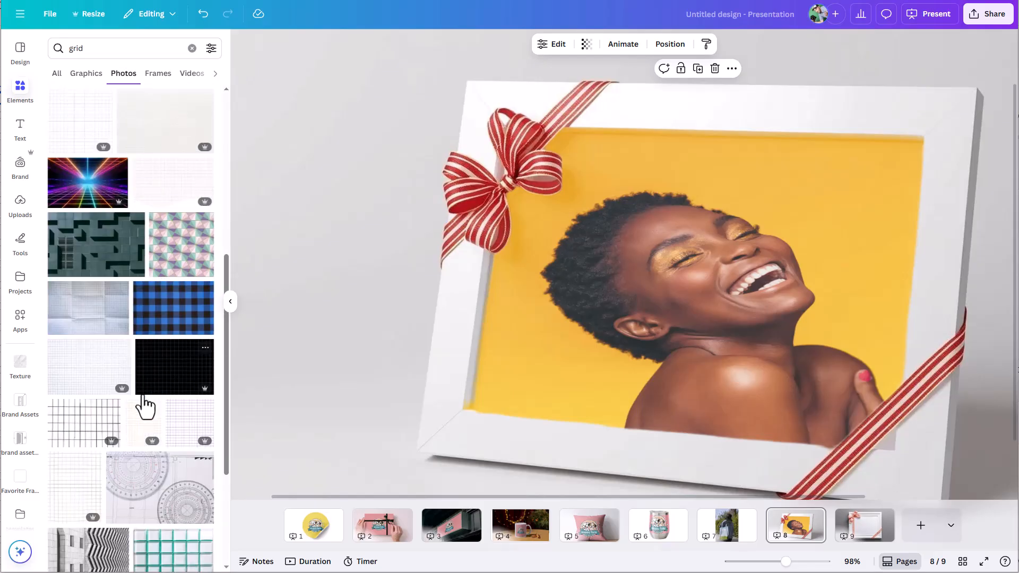
pyautogui.scroll(-3, 104, 469)
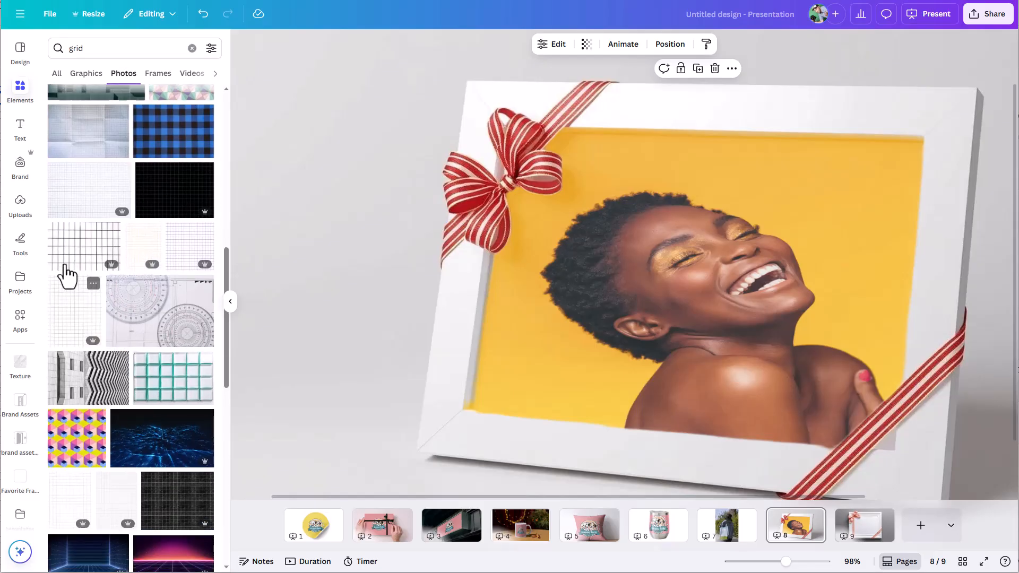
pyautogui.moveTo(63, 268); pyautogui.dragTo(639, 299)
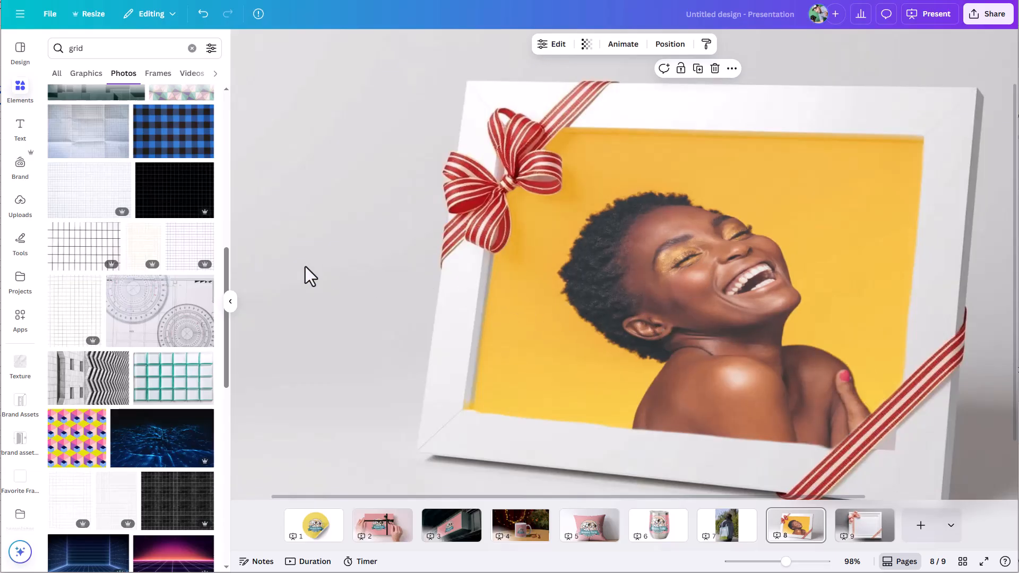
pyautogui.moveTo(53, 250); pyautogui.dragTo(665, 269)
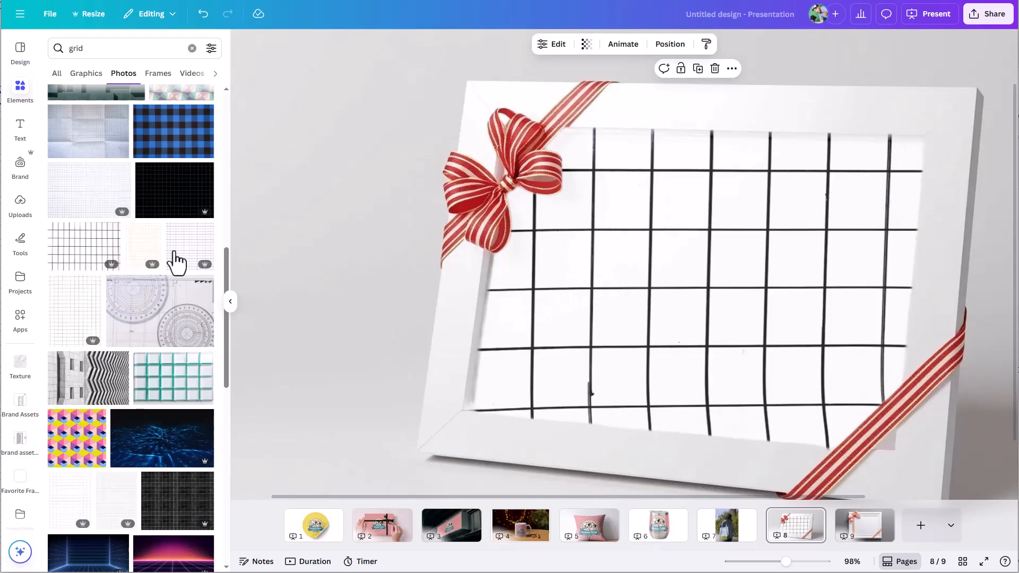
# - Add the black-lined grid photo flat on page 8 for comparison with the mockup, and delete that copy
pyautogui.click(69, 262)
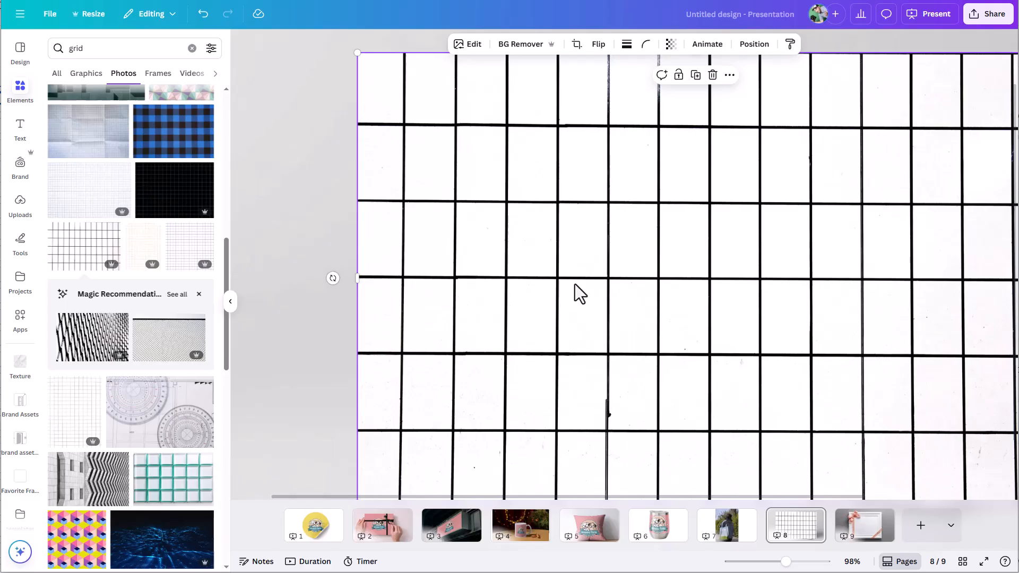
pyautogui.press('Delete')
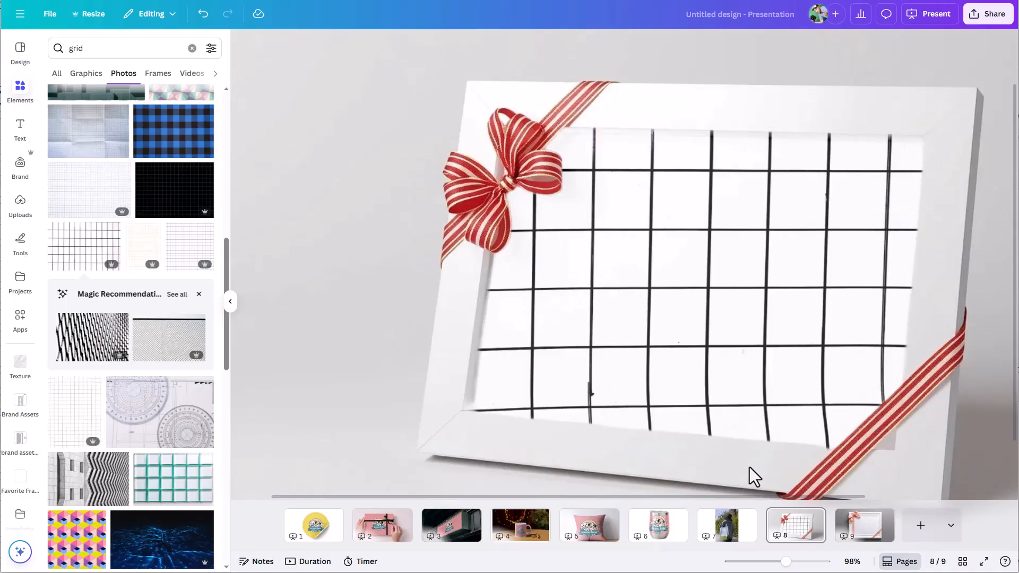
# - Try generating a custom mockup template from the page 9 frame photo, using the result that fills only the inner opening, and undo it
pyautogui.click(860, 536)
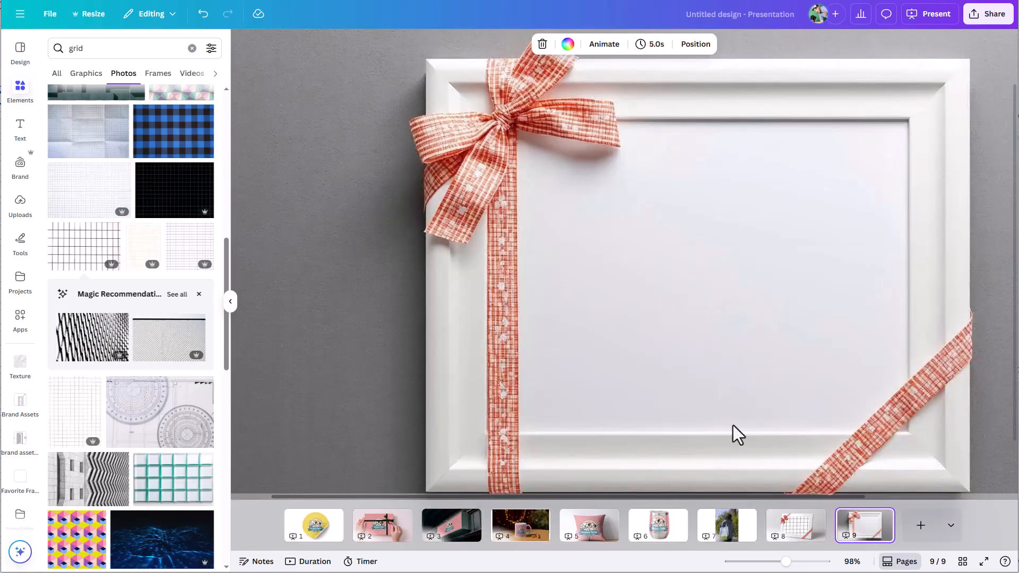
pyautogui.click(488, 161)
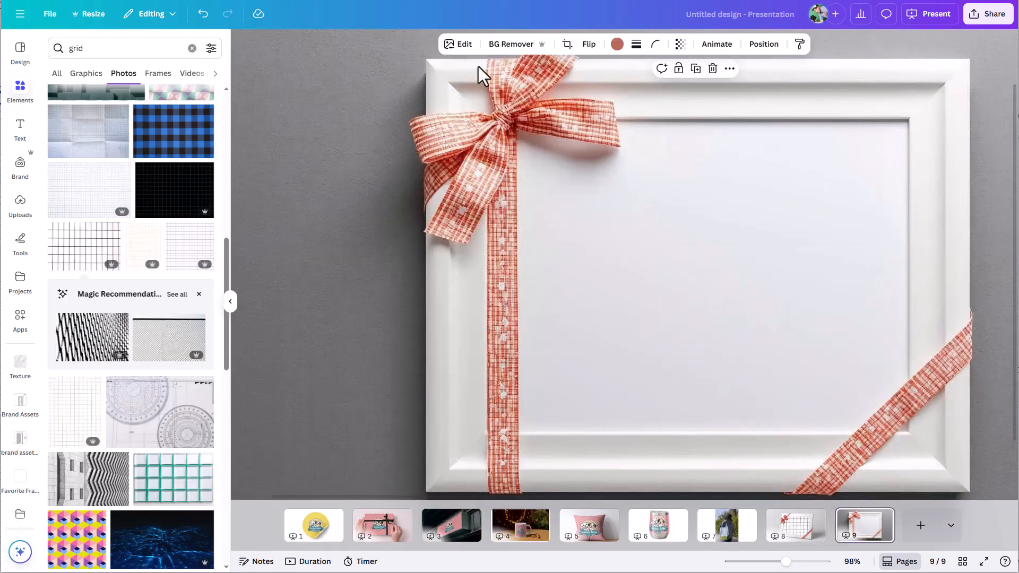
pyautogui.click(459, 45)
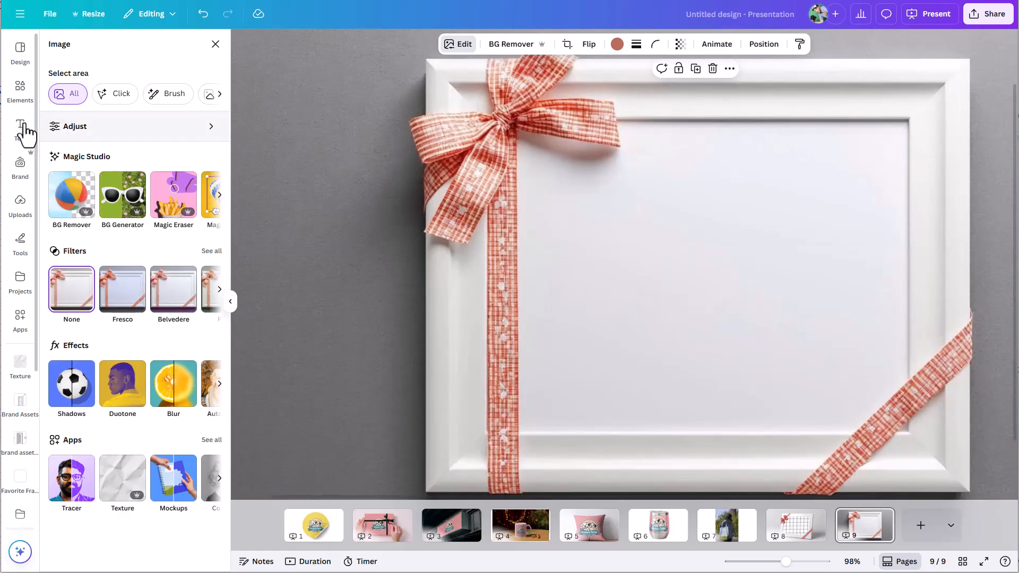
pyautogui.click(171, 496)
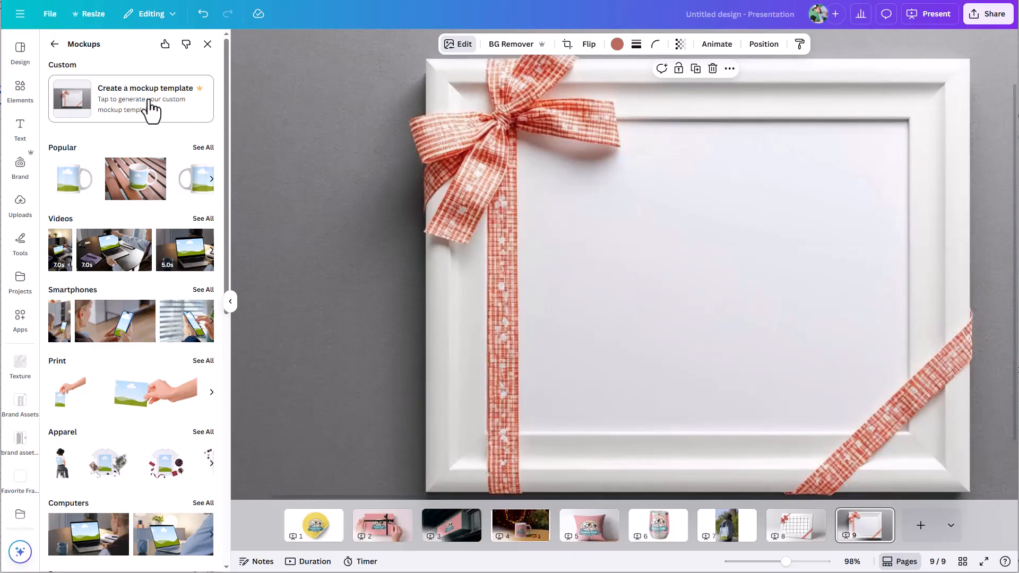
pyautogui.click(95, 99)
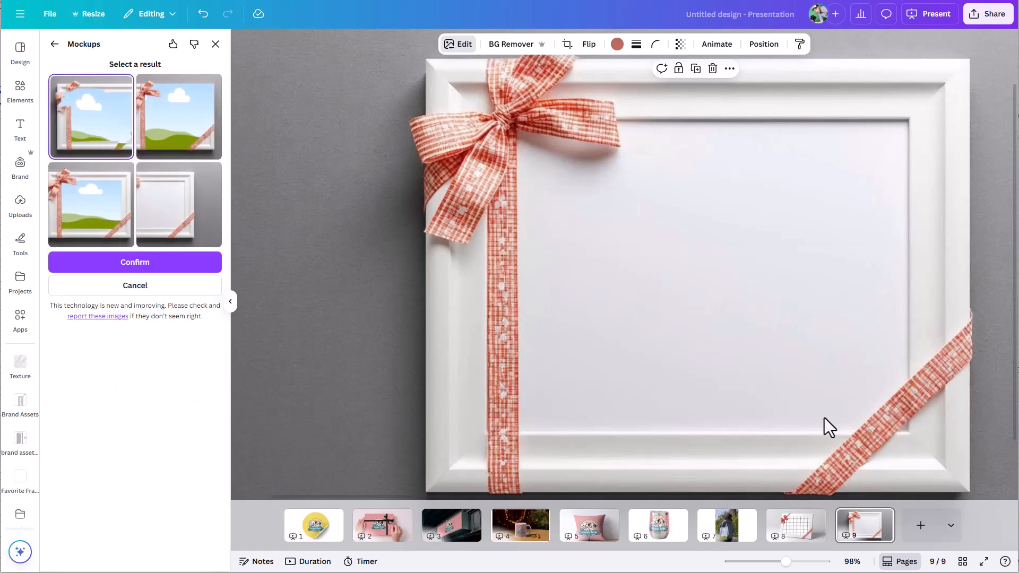
pyautogui.click(79, 213)
pyautogui.click(128, 264)
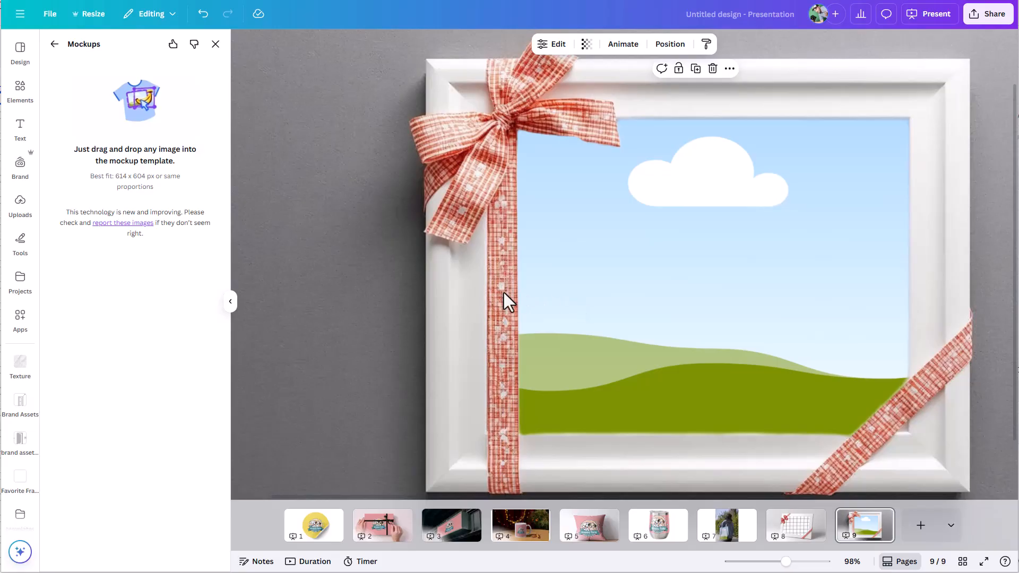
pyautogui.hotkey('ctrl', 'z')
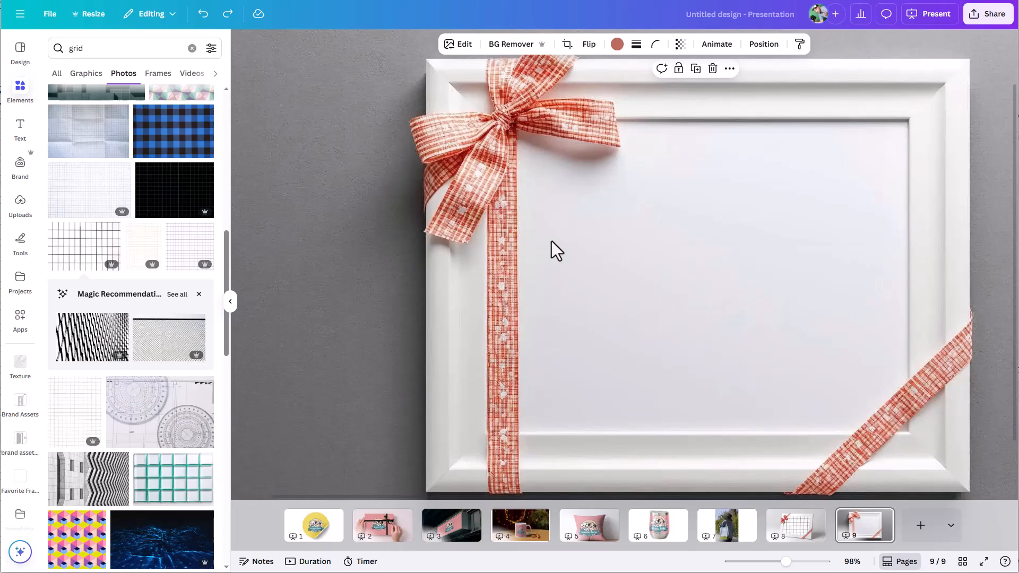
# - Use Magic Grab to separate the bow and its vertical ribbon from the frame photo on page 9
pyautogui.click(464, 47)
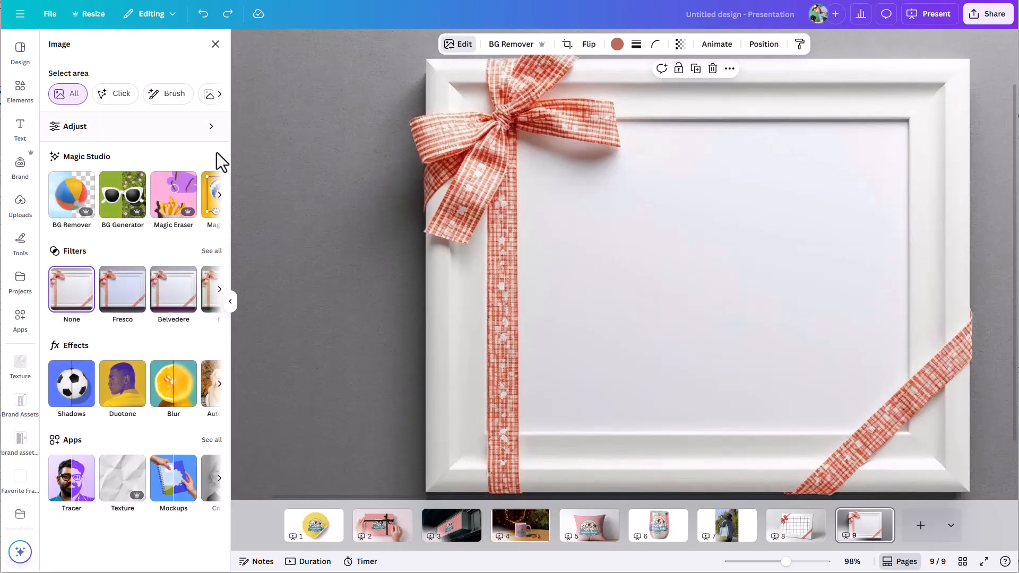
pyautogui.click(219, 195)
pyautogui.click(82, 201)
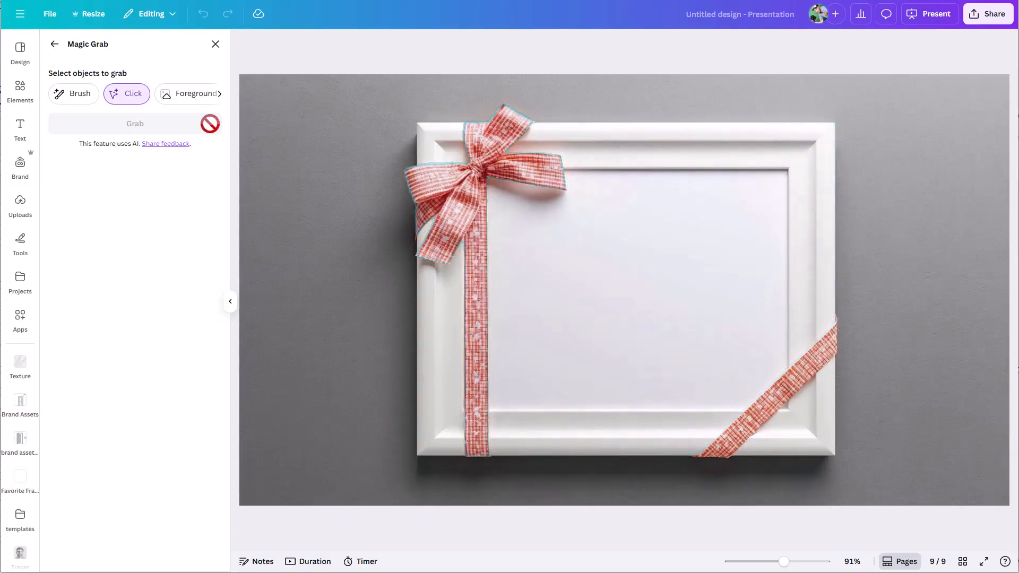
pyautogui.click(468, 203)
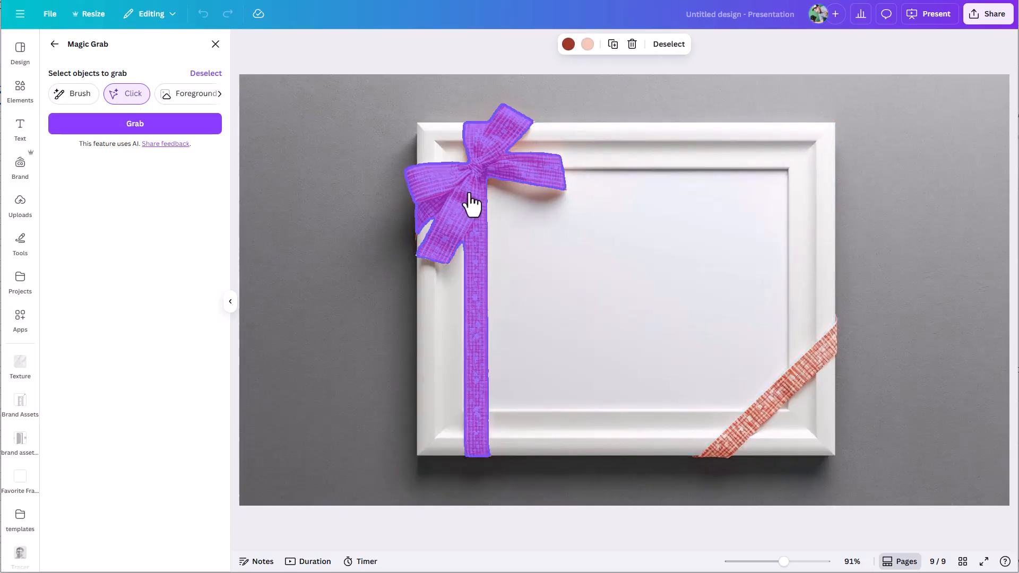
pyautogui.click(155, 126)
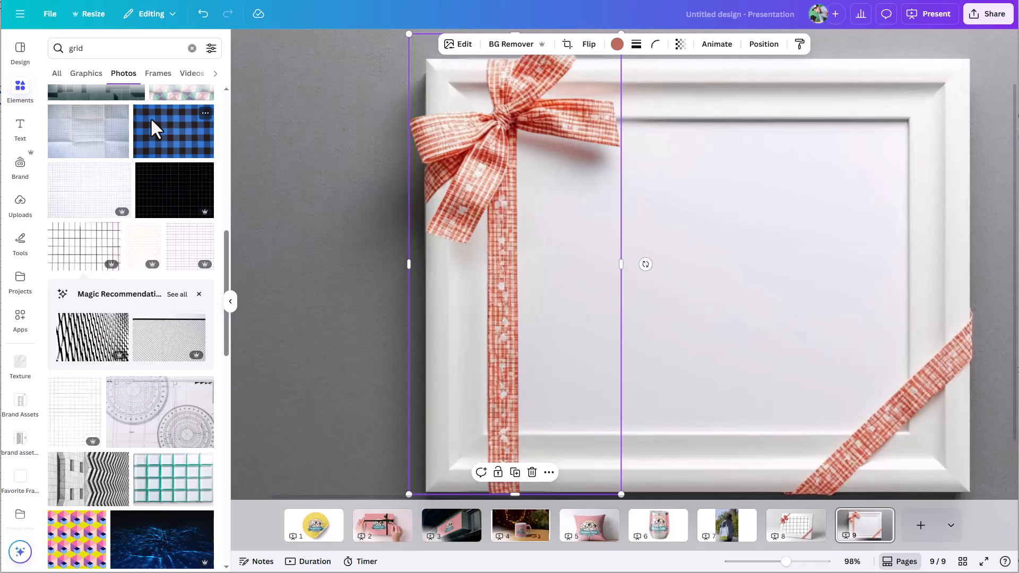
# - Show the page's layers, move the separated bow toward the middle of the frame to expose the area behind it, and undo the move
pyautogui.click(765, 45)
pyautogui.click(183, 73)
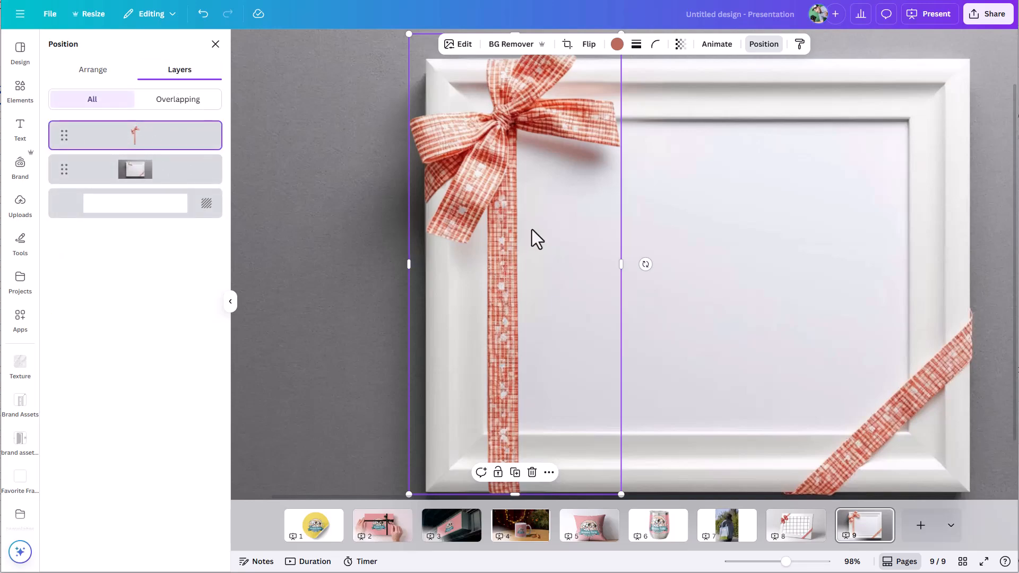
pyautogui.moveTo(506, 225); pyautogui.dragTo(709, 234)
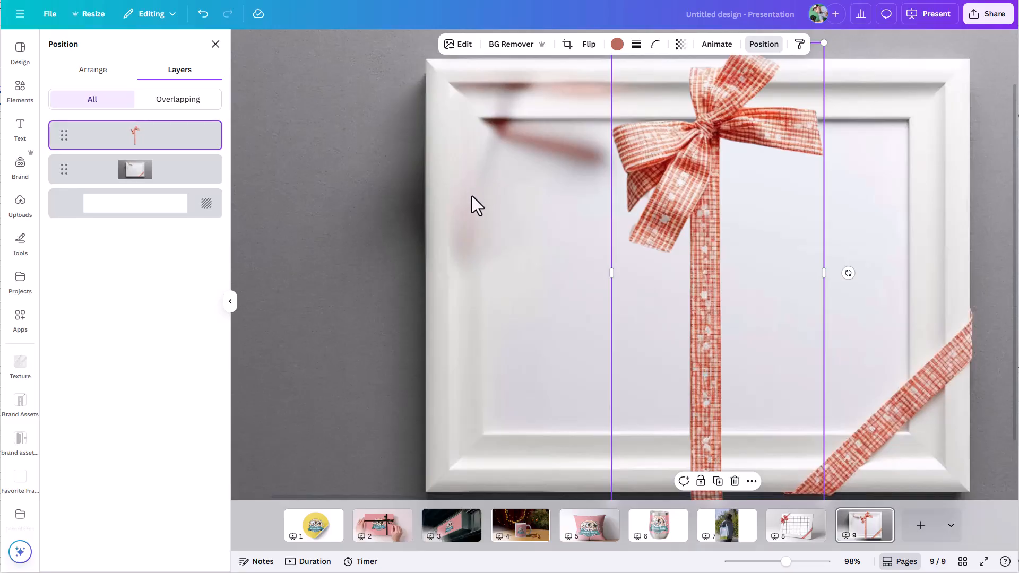
pyautogui.hotkey('ctrl', 'z')
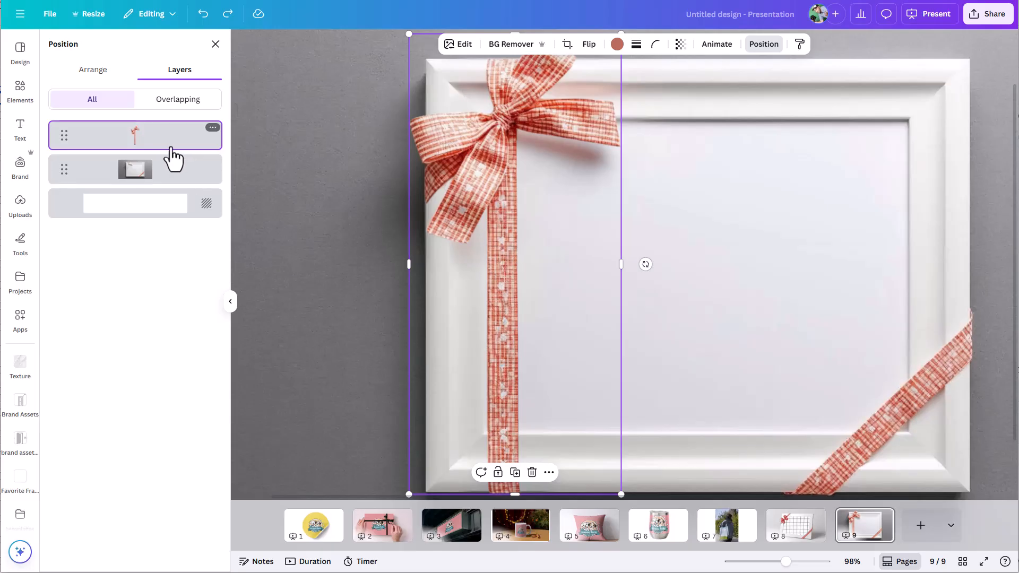
# - Use Magic Grab with a size 30 brush to separate the diagonal corner ribbon from the frame photo on page 9
pyautogui.click(143, 173)
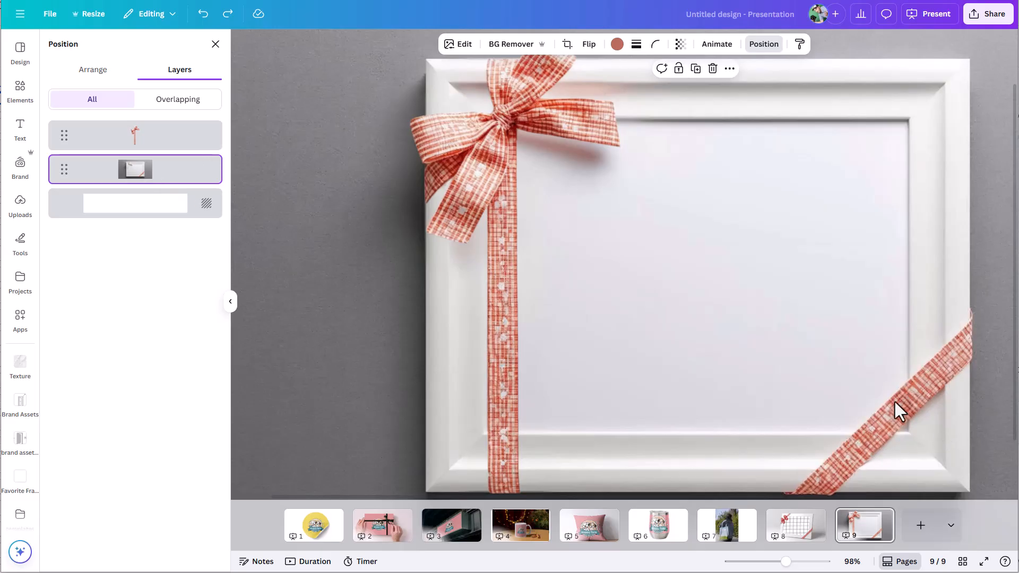
pyautogui.click(460, 44)
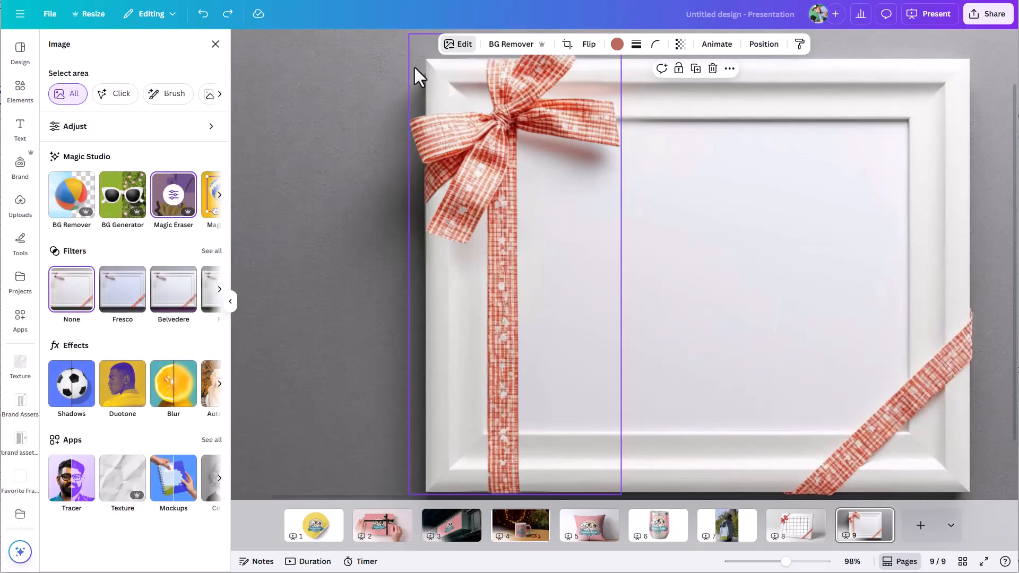
pyautogui.click(219, 195)
pyautogui.click(72, 196)
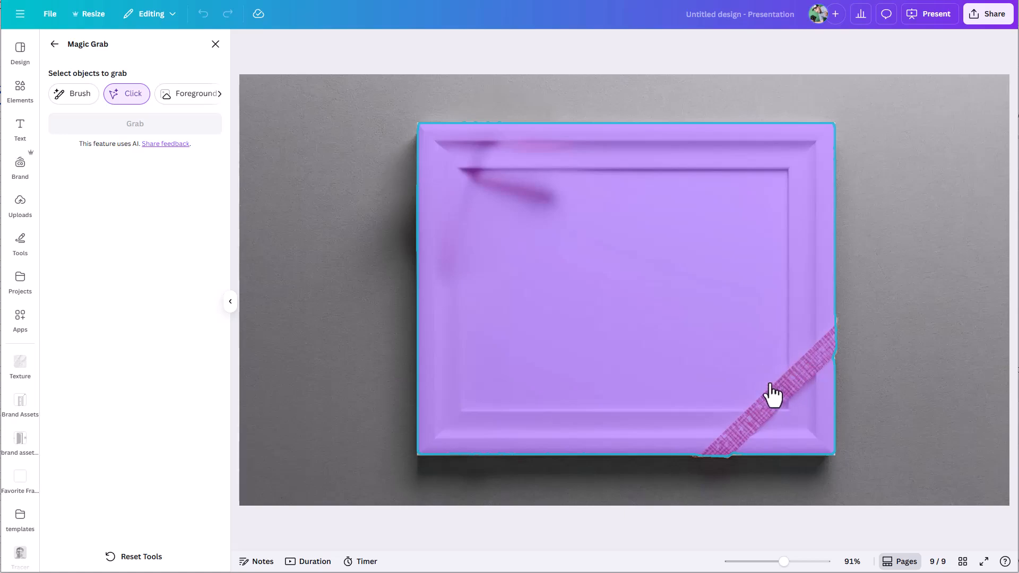
pyautogui.click(65, 103)
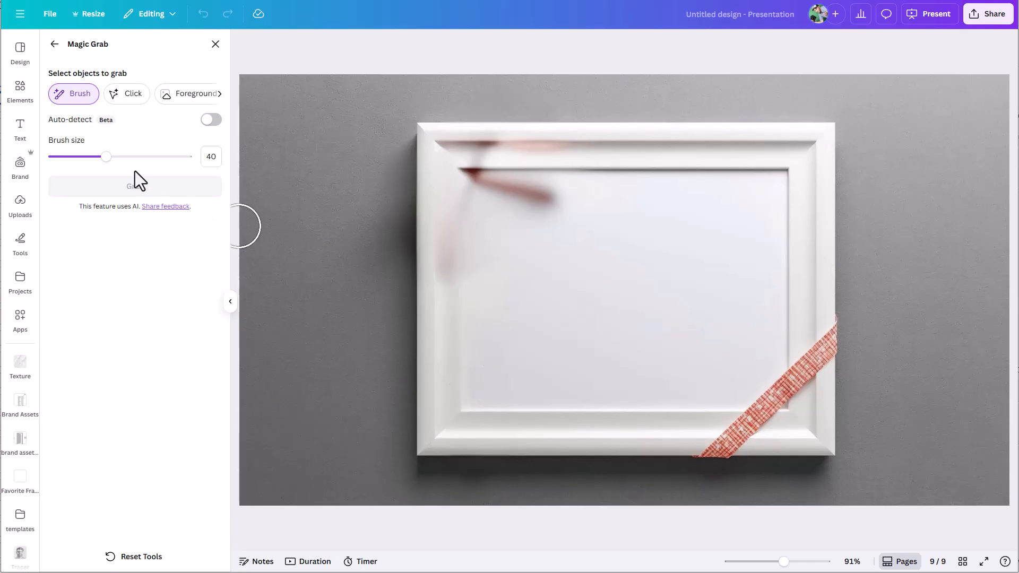
pyautogui.moveTo(106, 157); pyautogui.dragTo(93, 157)
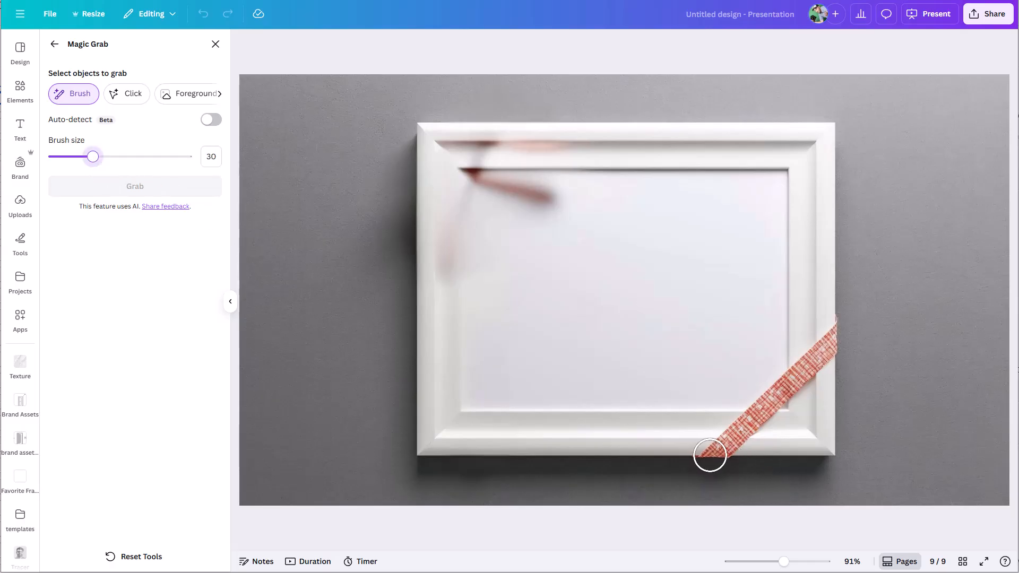
pyautogui.moveTo(709, 455)
pyautogui.mouseDown()
pyautogui.moveTo(835, 331)
pyautogui.moveTo(721, 452)
pyautogui.mouseUp()
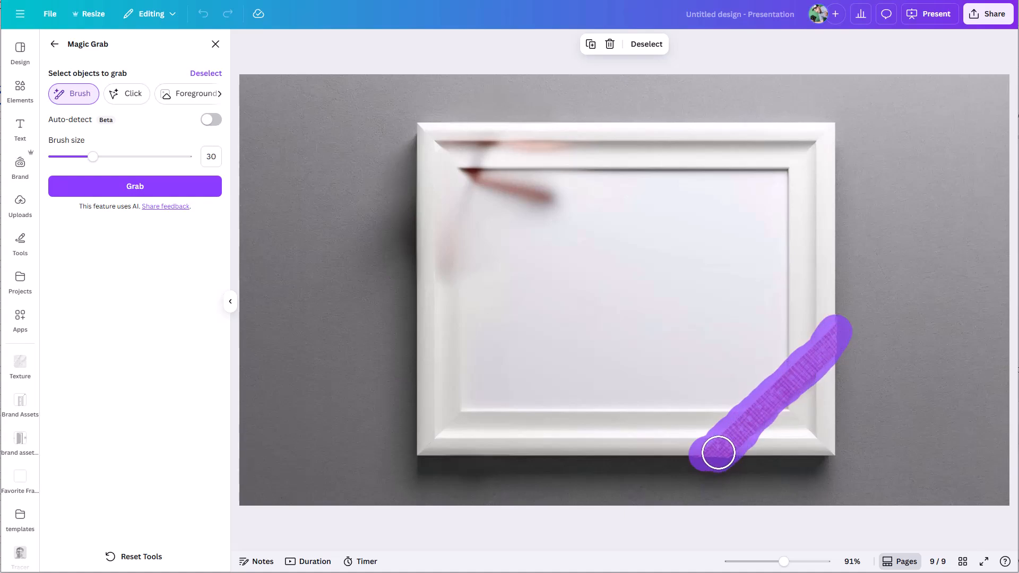
pyautogui.click(166, 188)
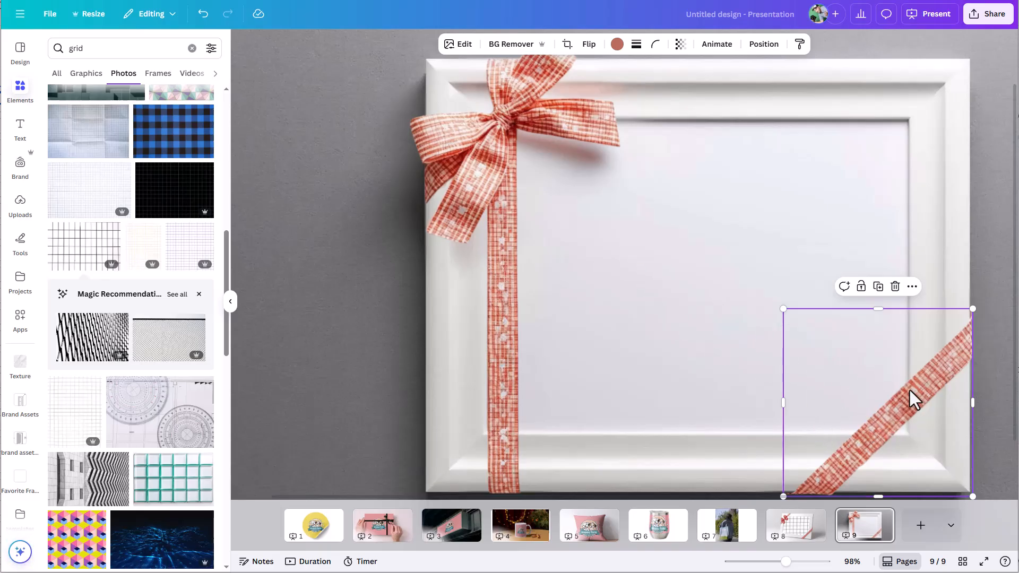
# - Search the elements for "frame" and add the square photo frame with the landscape placeholder to page 9
pyautogui.click(763, 45)
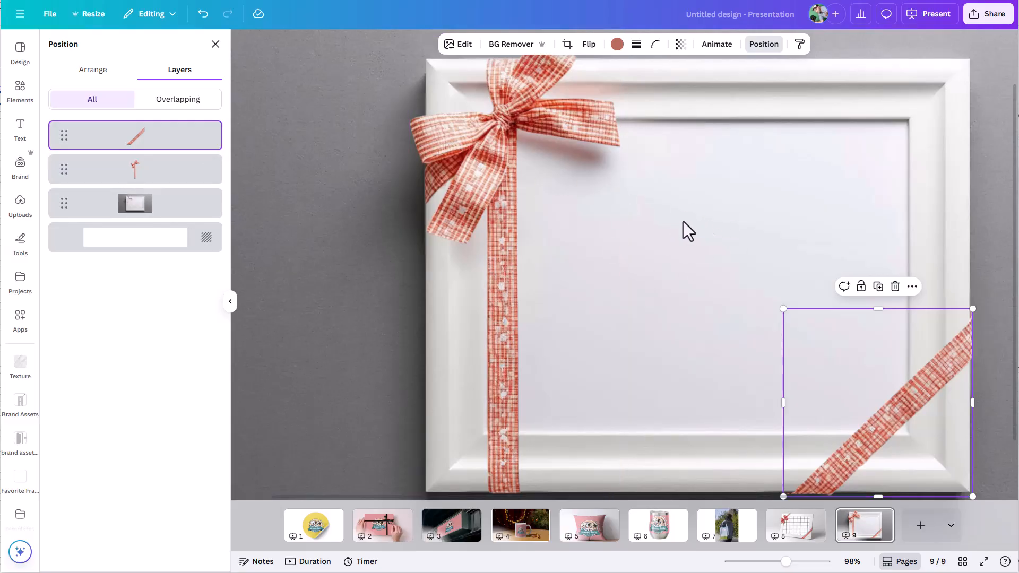
pyautogui.click(19, 91)
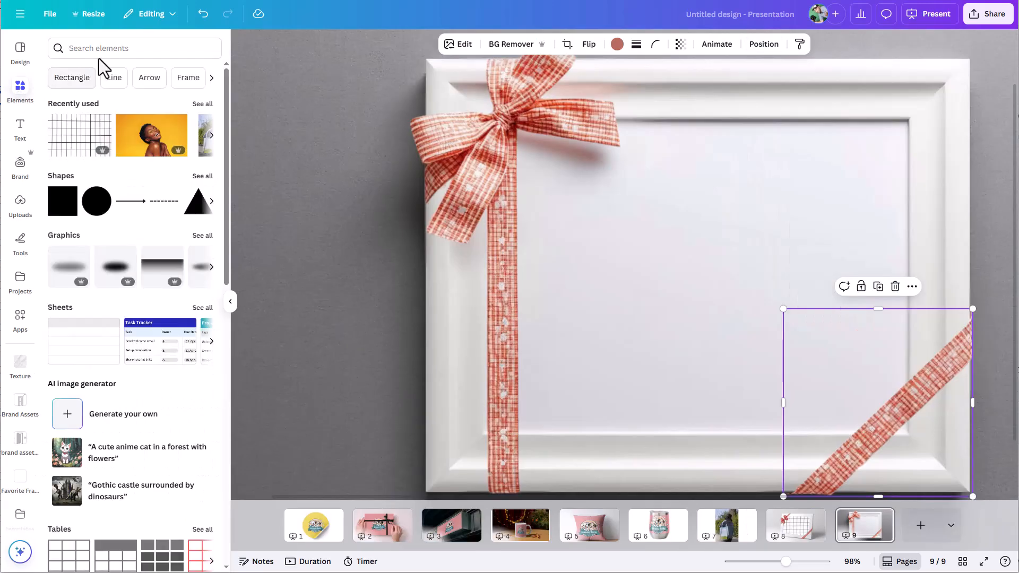
pyautogui.click(104, 53)
pyautogui.write('fa')
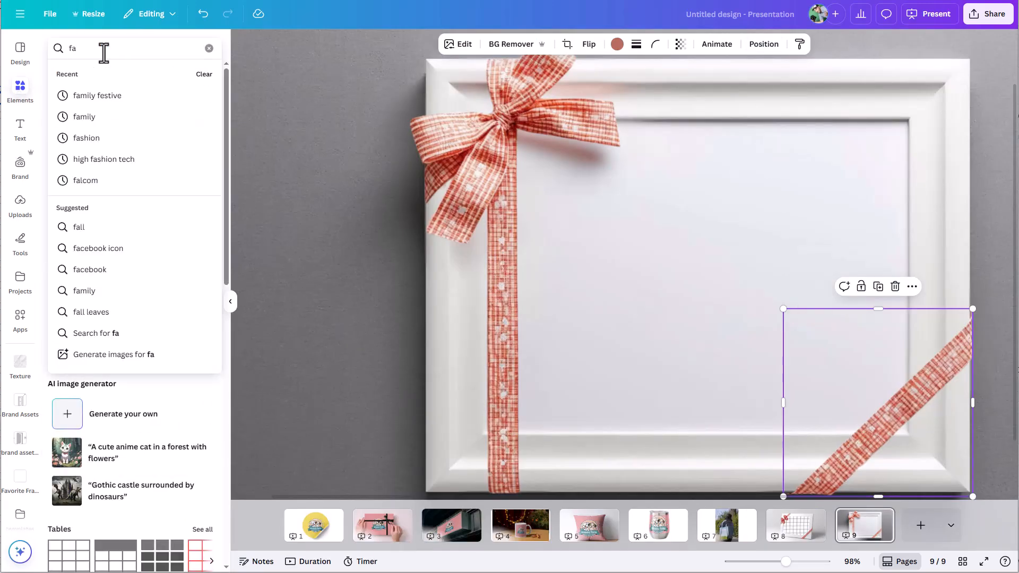
pyautogui.press('BackSpace')
pyautogui.write('rame')
pyautogui.press('Return')
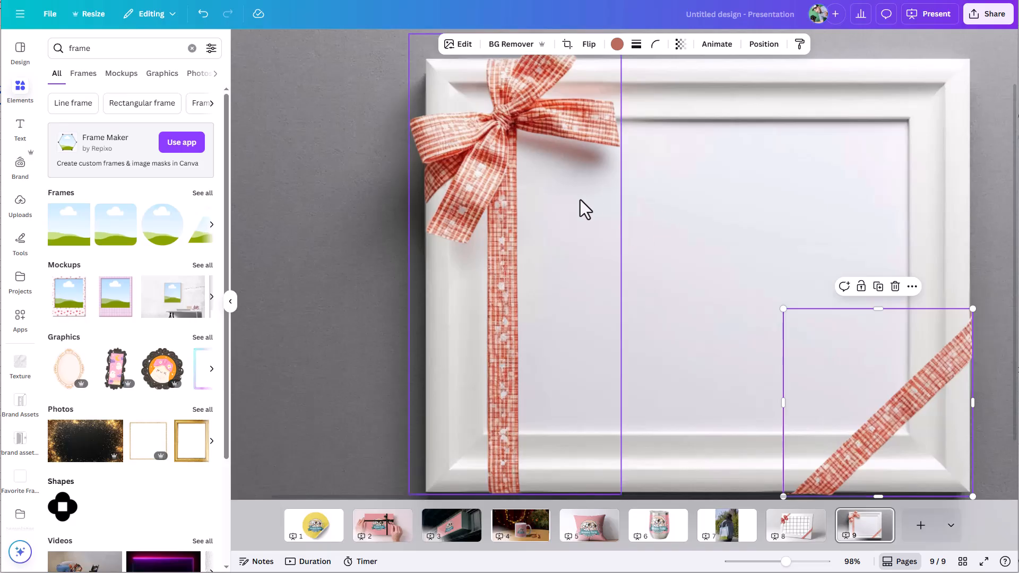
pyautogui.click(74, 244)
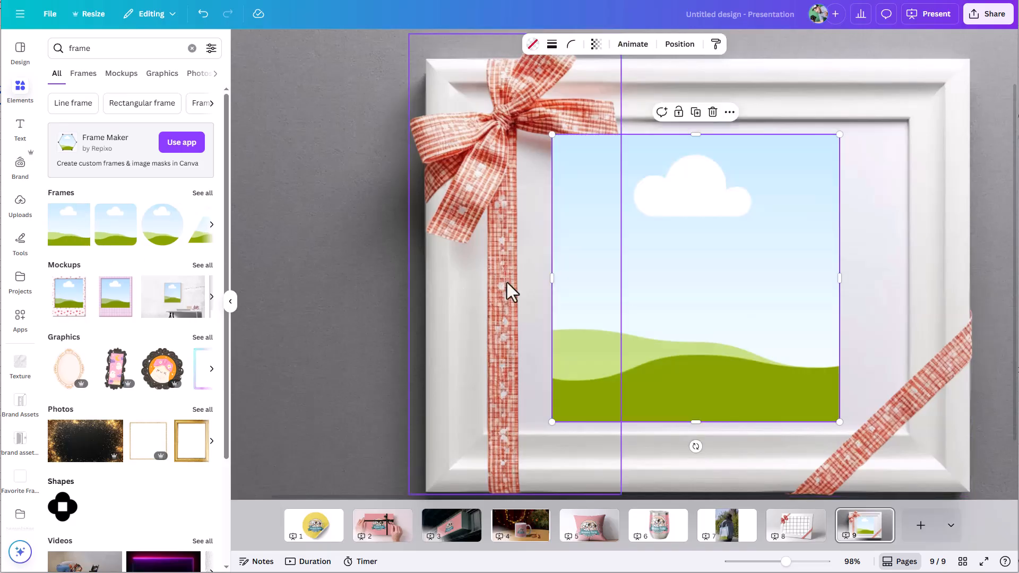
# - Move and stretch the placeholder frame so it covers the white inner opening of the picture frame
pyautogui.moveTo(671, 266); pyautogui.dragTo(599, 241)
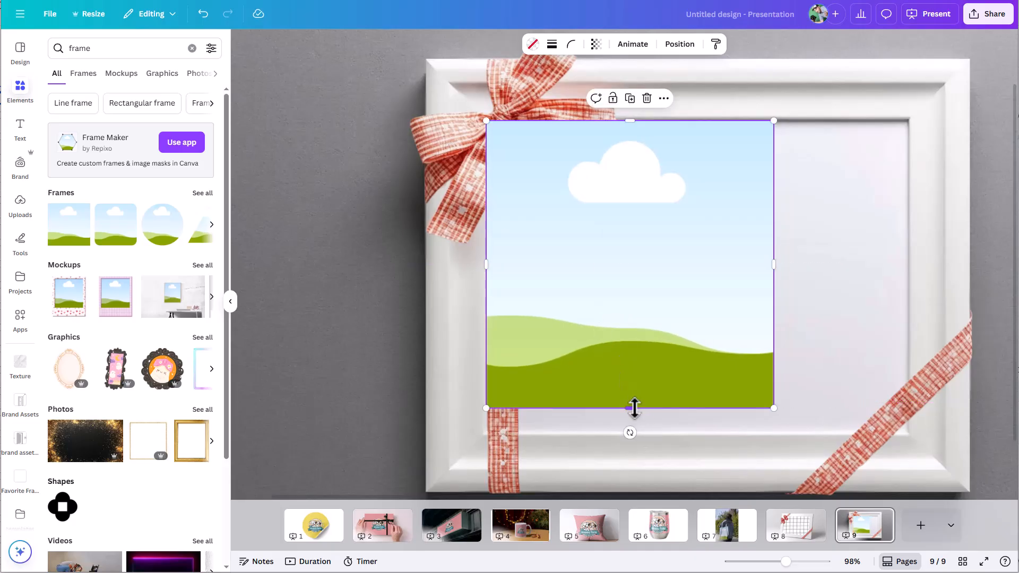
pyautogui.moveTo(631, 410); pyautogui.dragTo(629, 432)
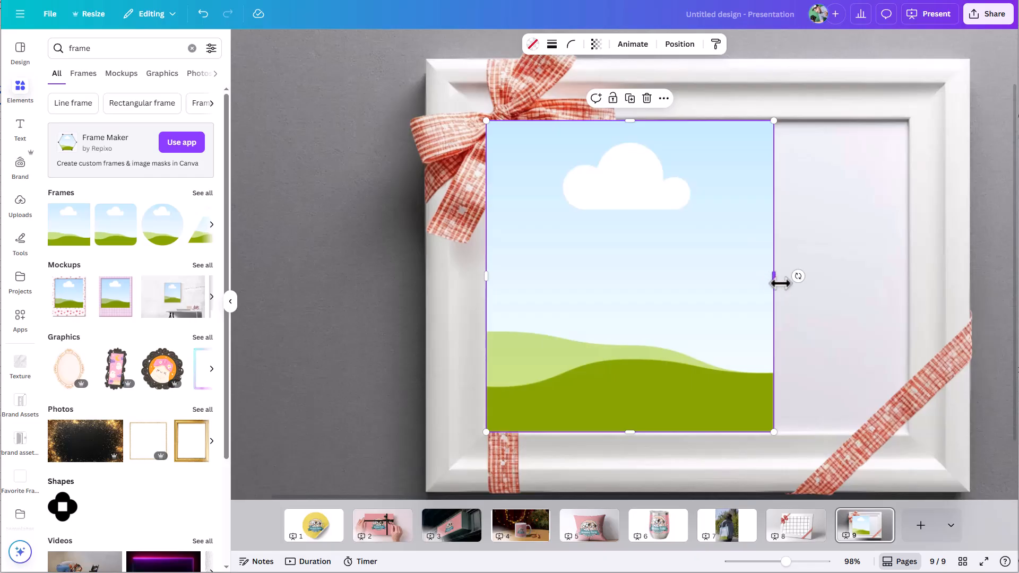
pyautogui.moveTo(779, 279); pyautogui.dragTo(906, 302)
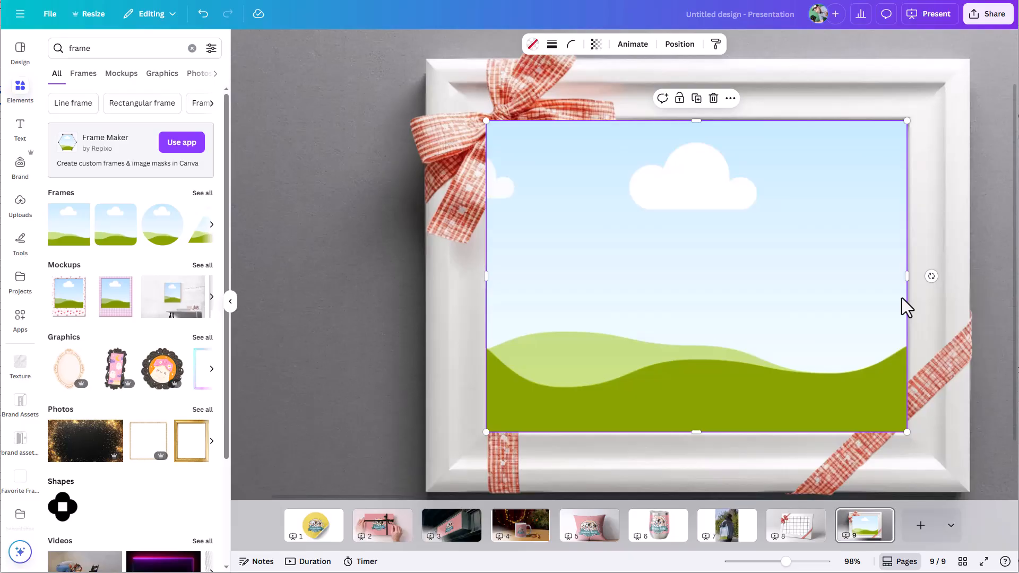
# - Send the placeholder frame backward two layers so it sits behind both ribbons and above the picture frame photo
pyautogui.hotkey('ctrl', '[')
pyautogui.hotkey('ctrl', '[')
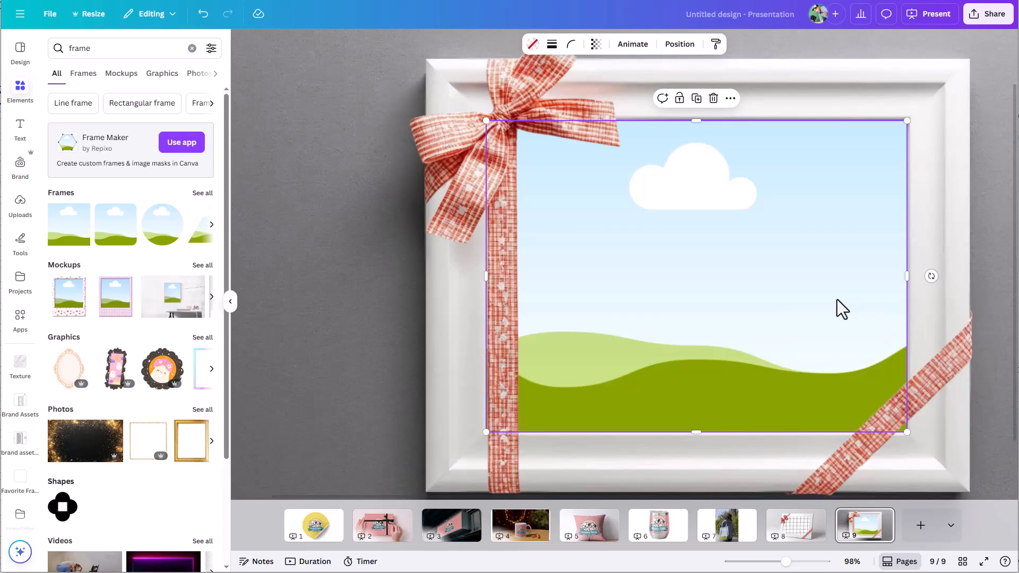
pyautogui.click(679, 45)
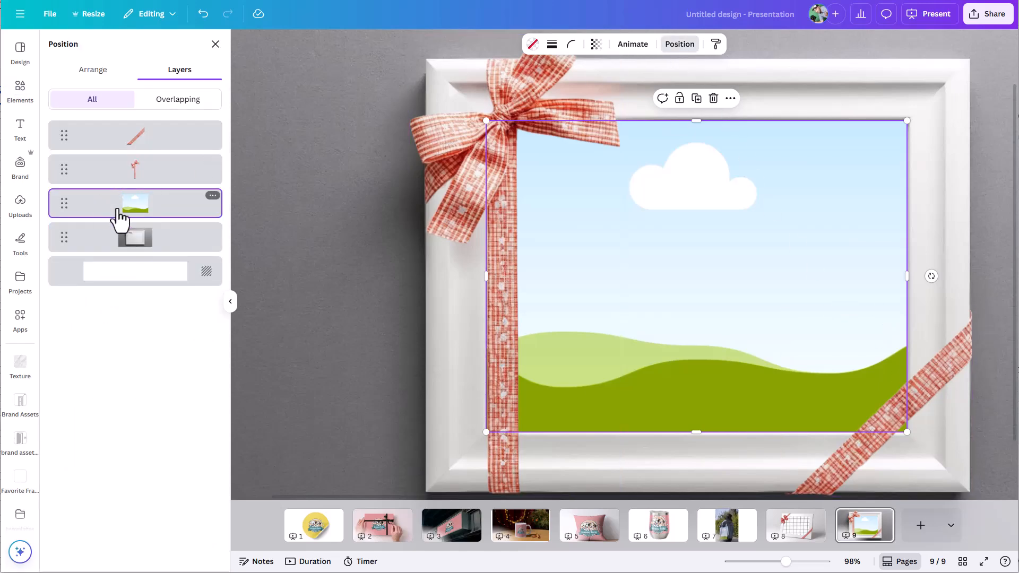
pyautogui.moveTo(119, 218)
pyautogui.mouseDown()
pyautogui.moveTo(118, 123)
pyautogui.moveTo(118, 221)
pyautogui.mouseUp()
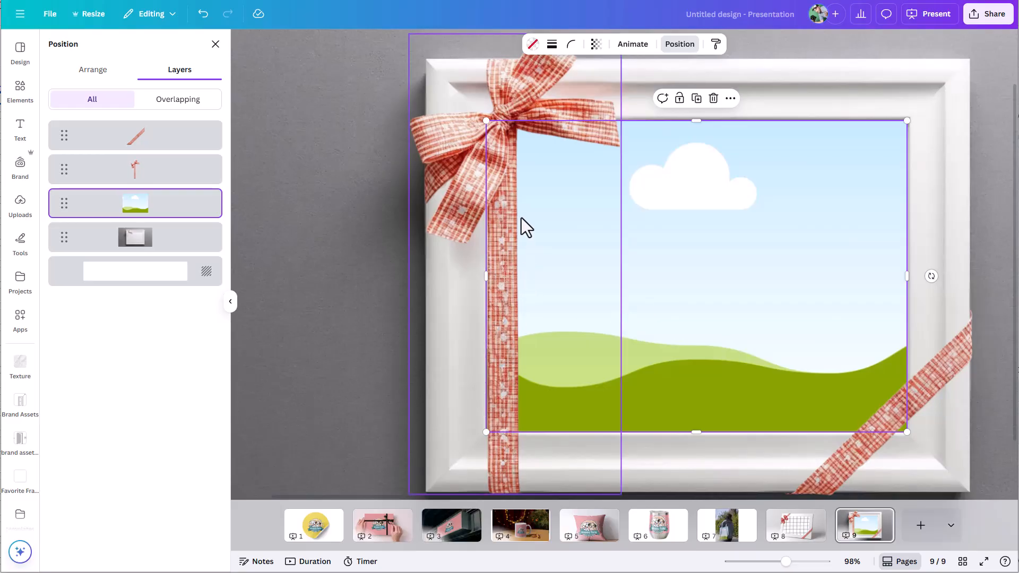
# - Nudge the diagonal ribbon slightly and fill the placeholder frame with the recently used photo of the laughing woman on yellow
pyautogui.click(920, 425)
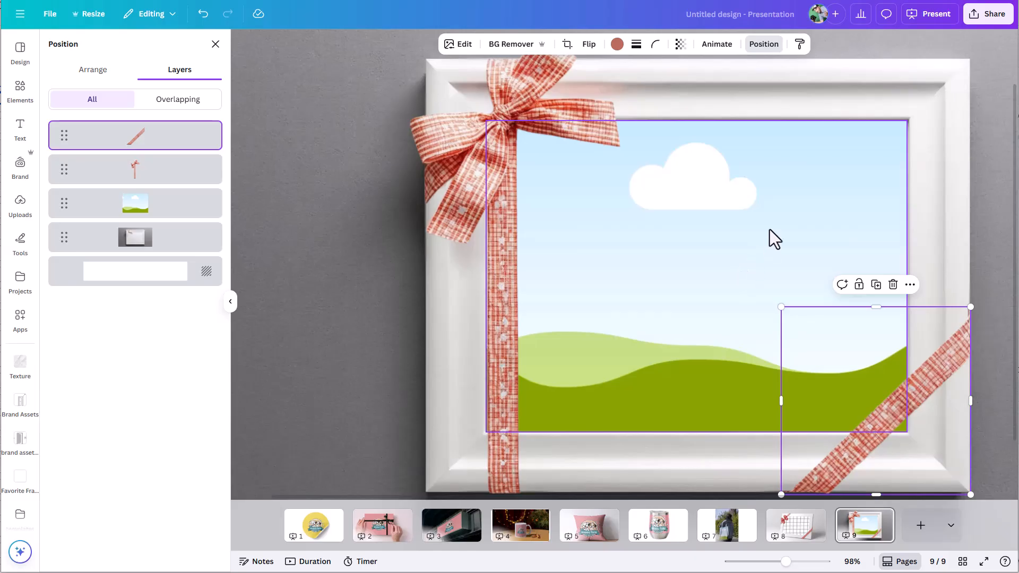
pyautogui.click(20, 89)
pyautogui.moveTo(192, 137); pyautogui.dragTo(666, 208)
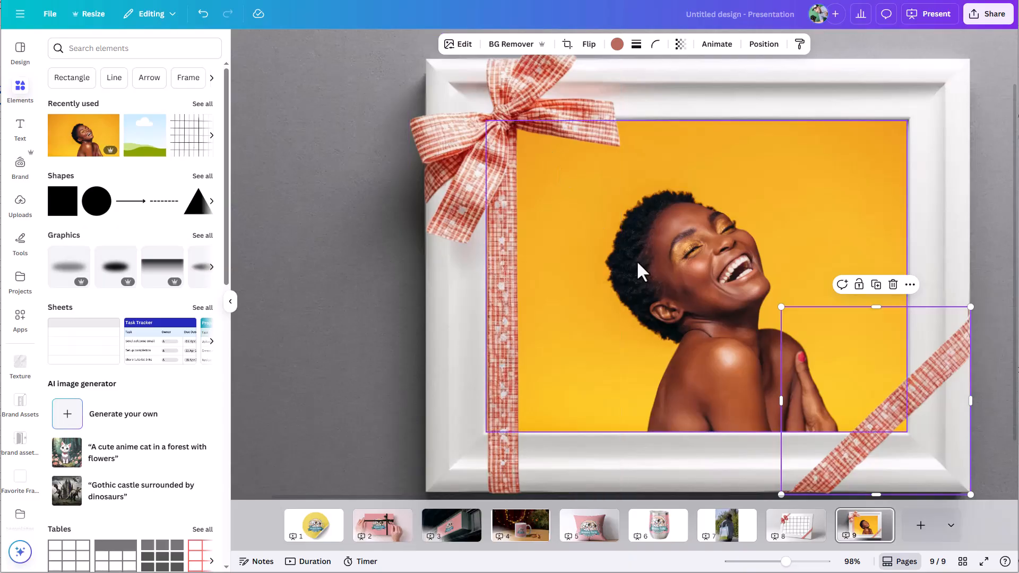
# - Duplicate the bow with its vertical ribbon
pyautogui.click(501, 188)
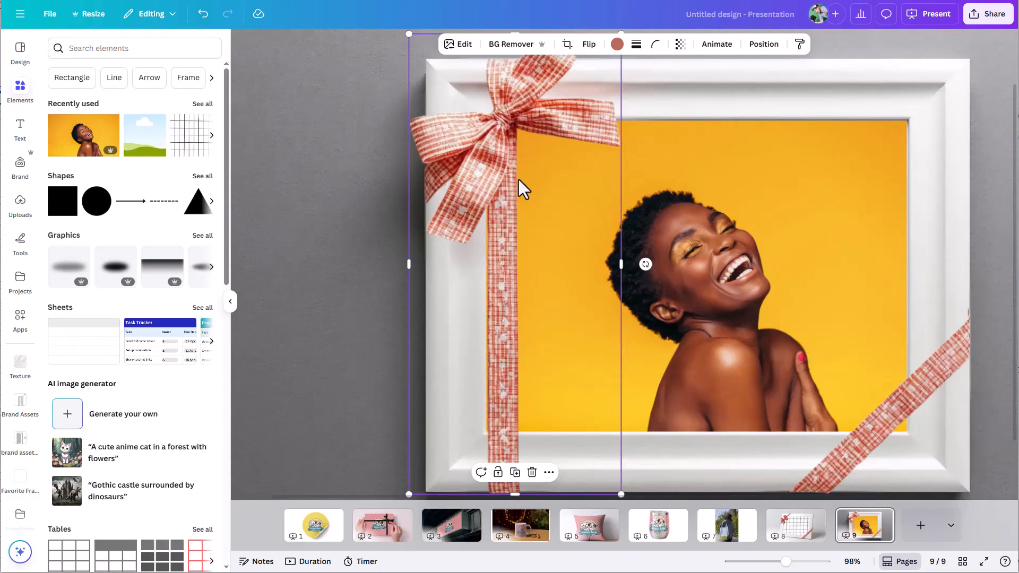
pyautogui.rightClick(491, 141)
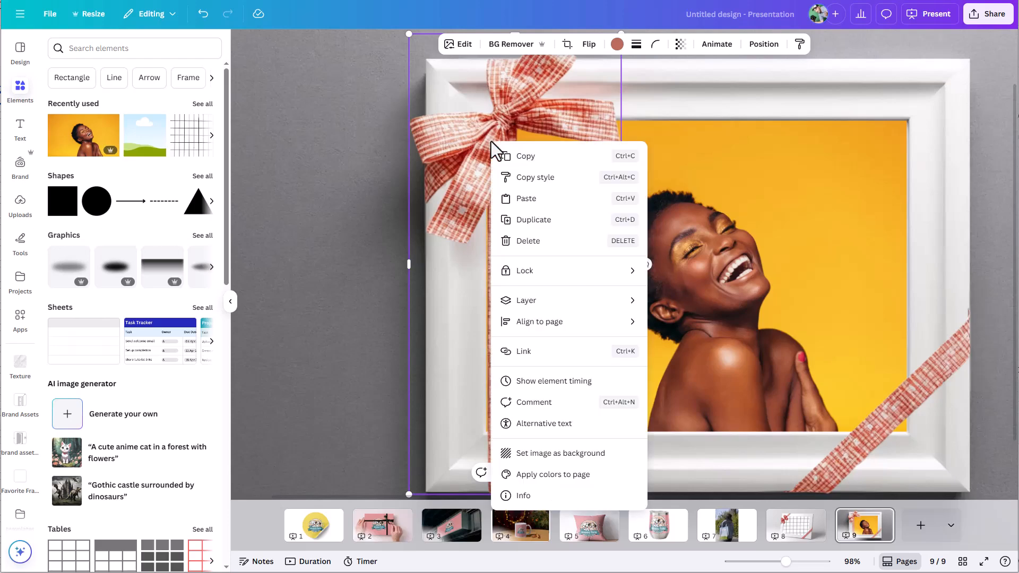
pyautogui.click(530, 220)
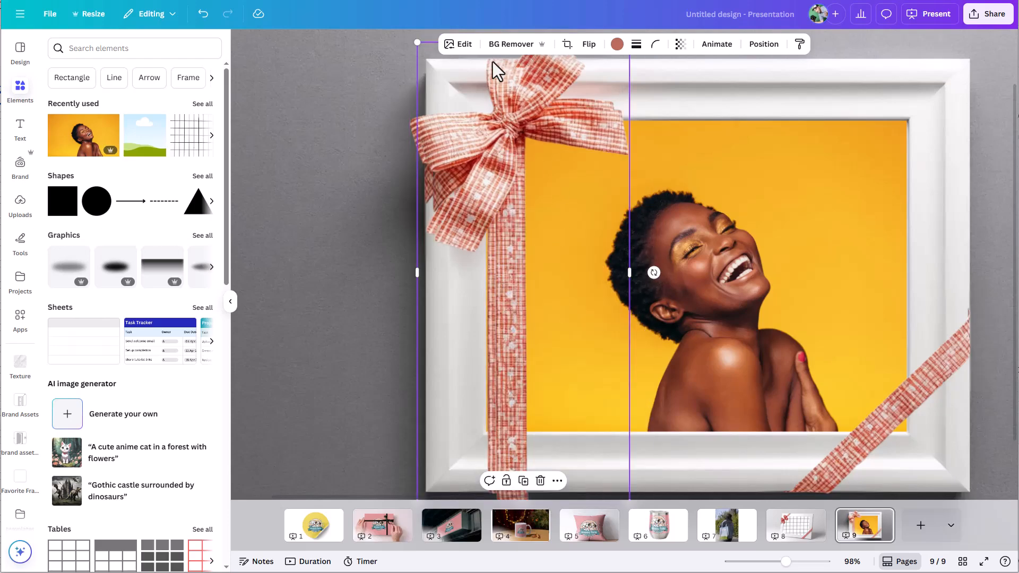
# - Turn the duplicated bow solid black with a custom Duotone effect, setting the highlights to #000000
pyautogui.click(463, 47)
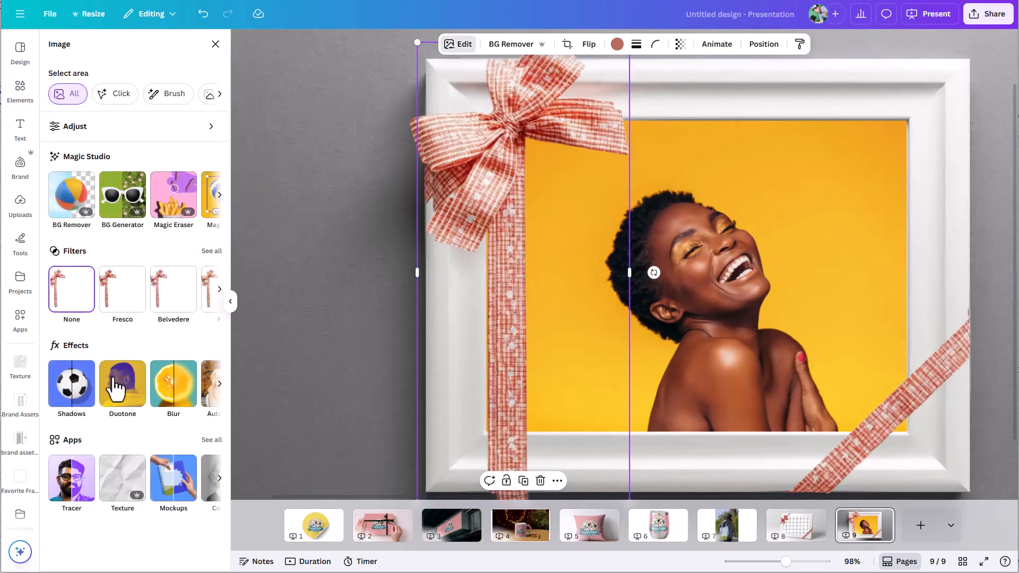
pyautogui.click(122, 395)
pyautogui.click(72, 183)
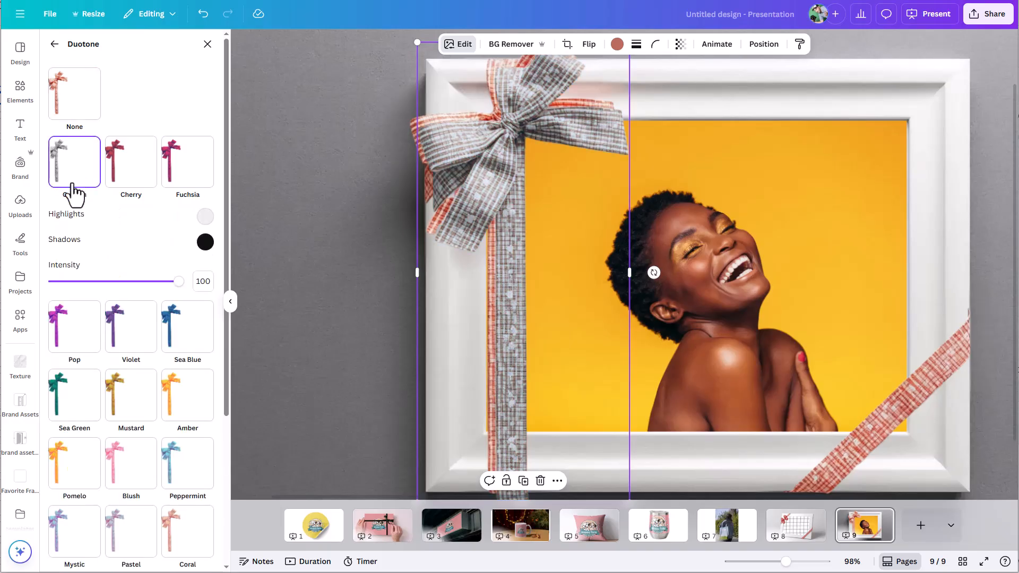
pyautogui.click(204, 216)
pyautogui.moveTo(220, 291); pyautogui.dragTo(178, 330)
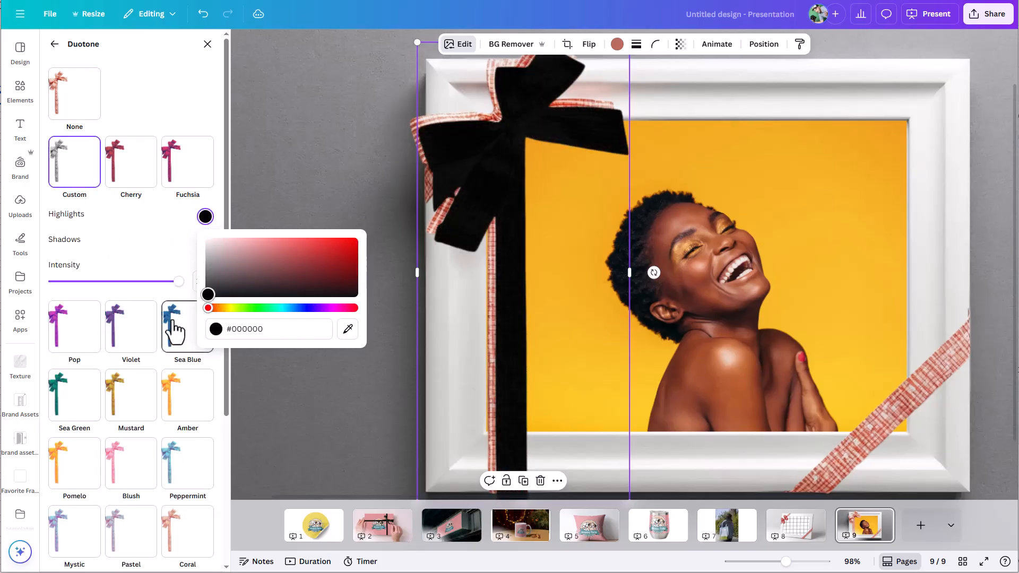
pyautogui.click(55, 44)
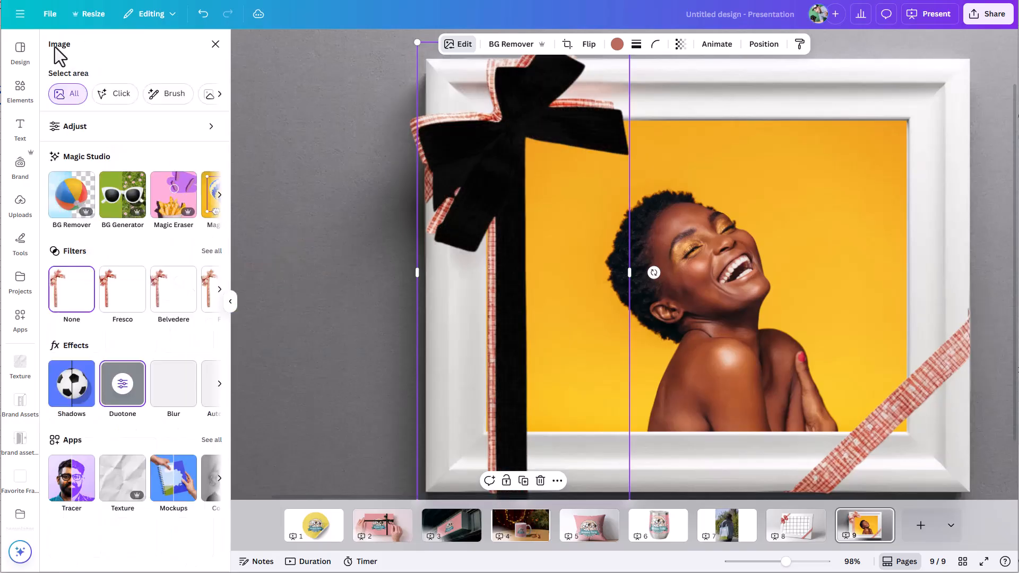
# - Blur the whole black bow image at intensity 35 and place its layer directly below the original bow as a shadow
pyautogui.click(171, 393)
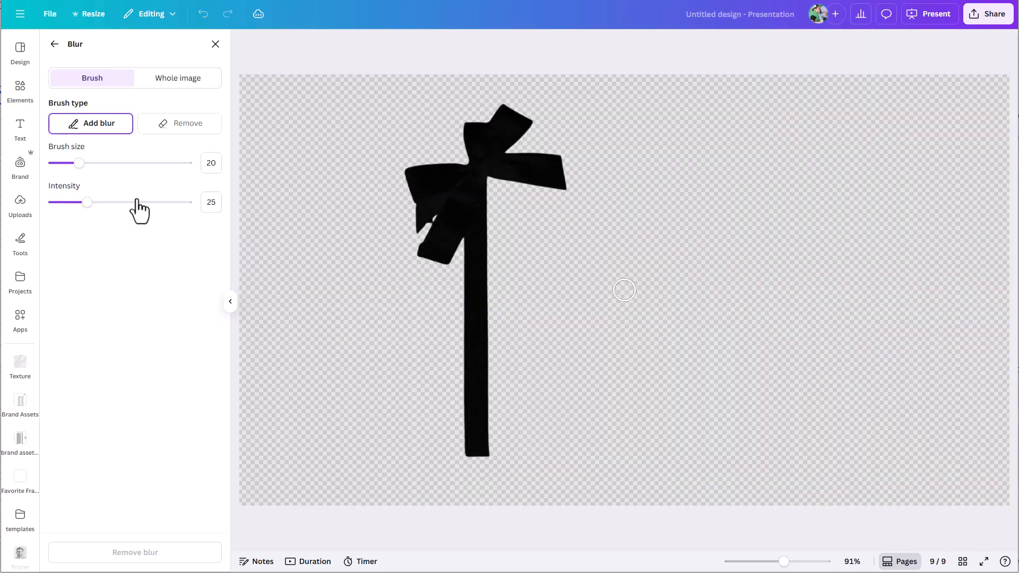
pyautogui.click(160, 80)
pyautogui.moveTo(62, 133); pyautogui.dragTo(98, 127)
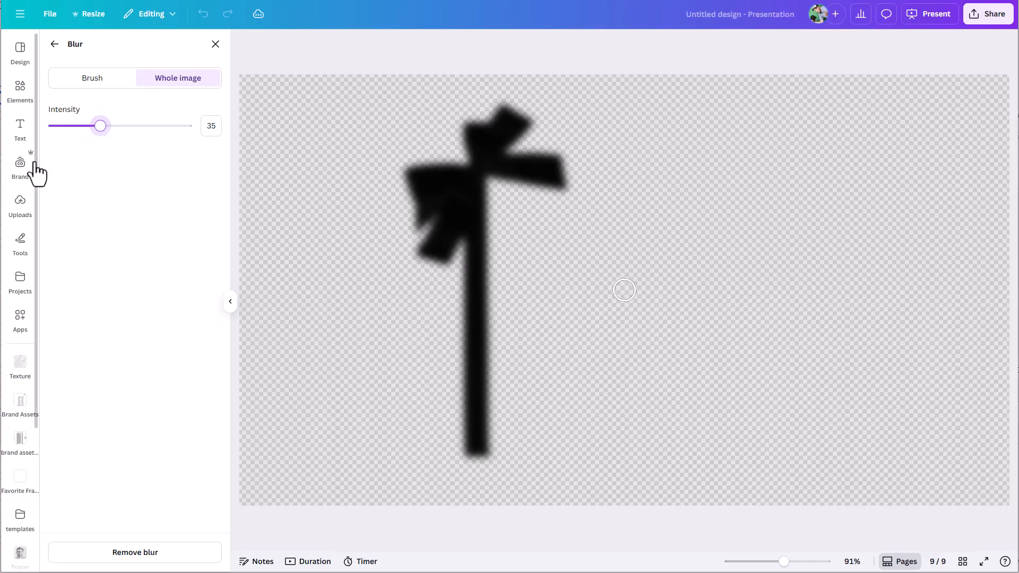
pyautogui.click(55, 44)
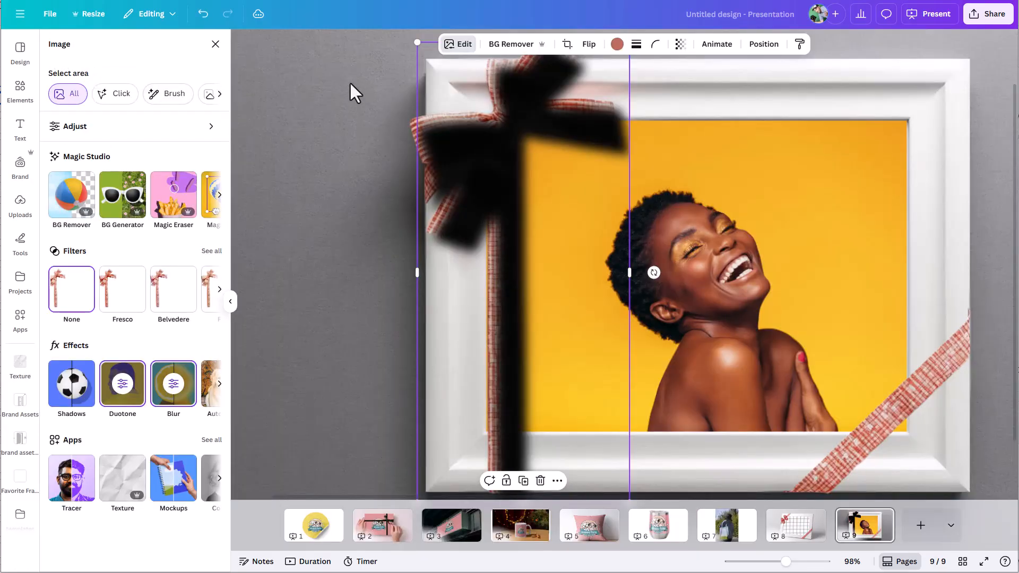
pyautogui.click(763, 44)
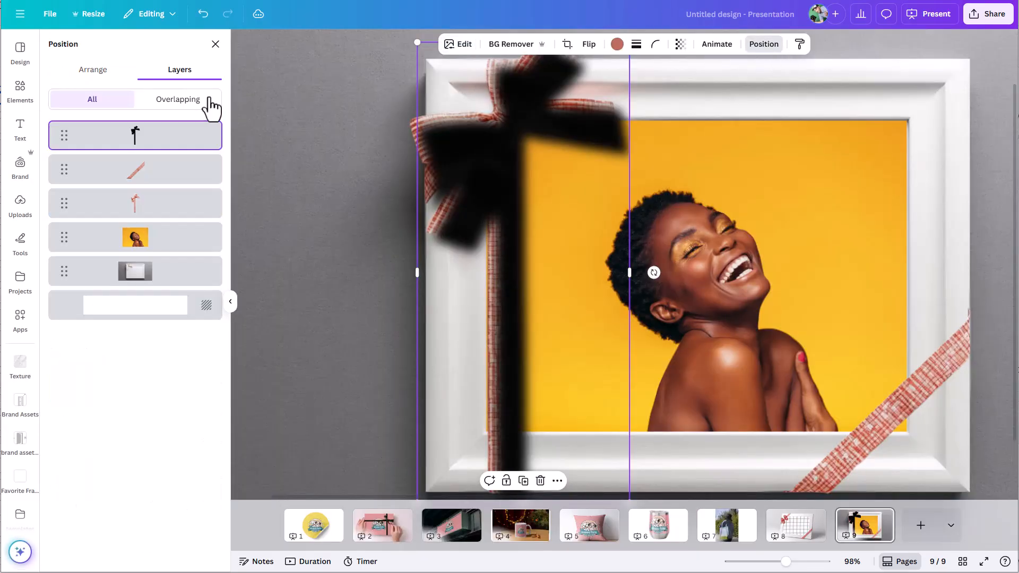
pyautogui.moveTo(140, 136); pyautogui.dragTo(141, 227)
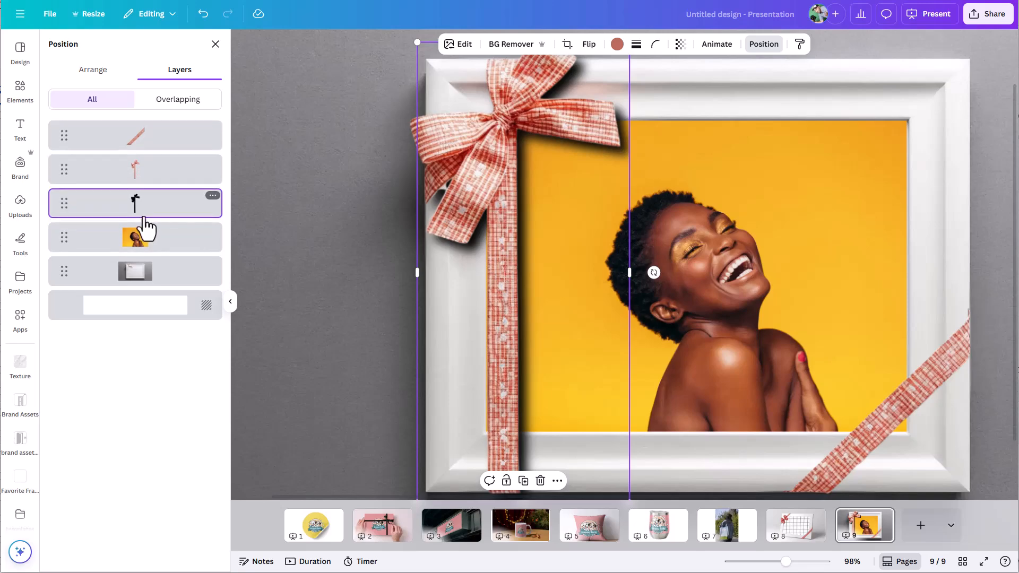
# - Set the transparency of the blurred black bow shadow to 31 and deselect it to view the whole mockup
pyautogui.click(680, 44)
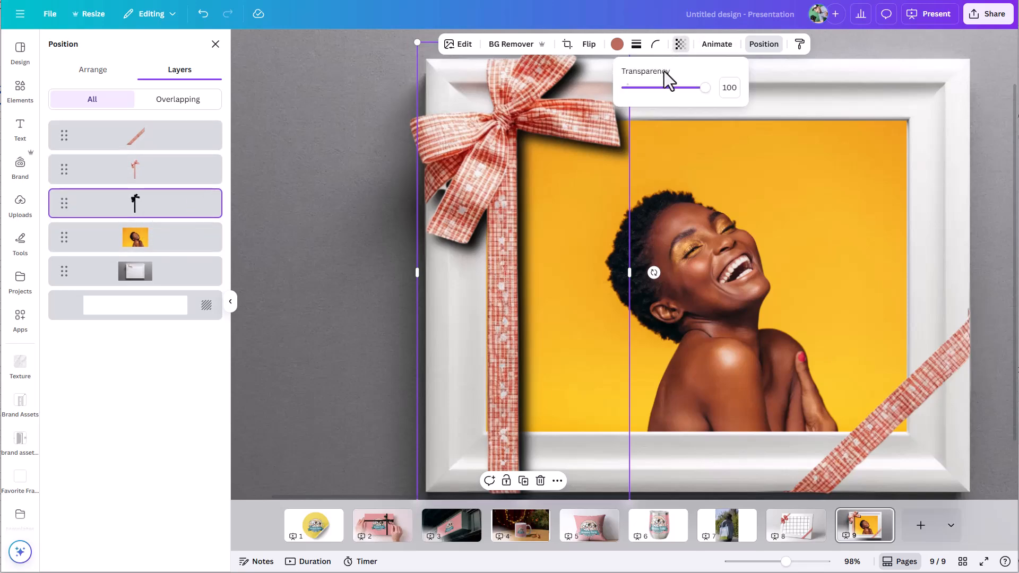
pyautogui.moveTo(687, 90); pyautogui.dragTo(658, 95)
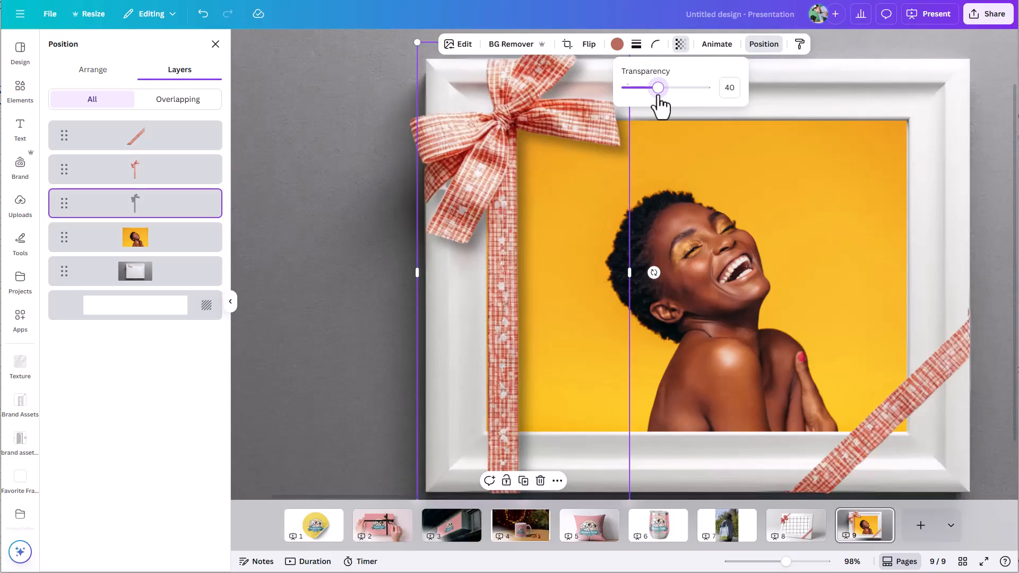
pyautogui.moveTo(660, 95); pyautogui.dragTo(653, 97)
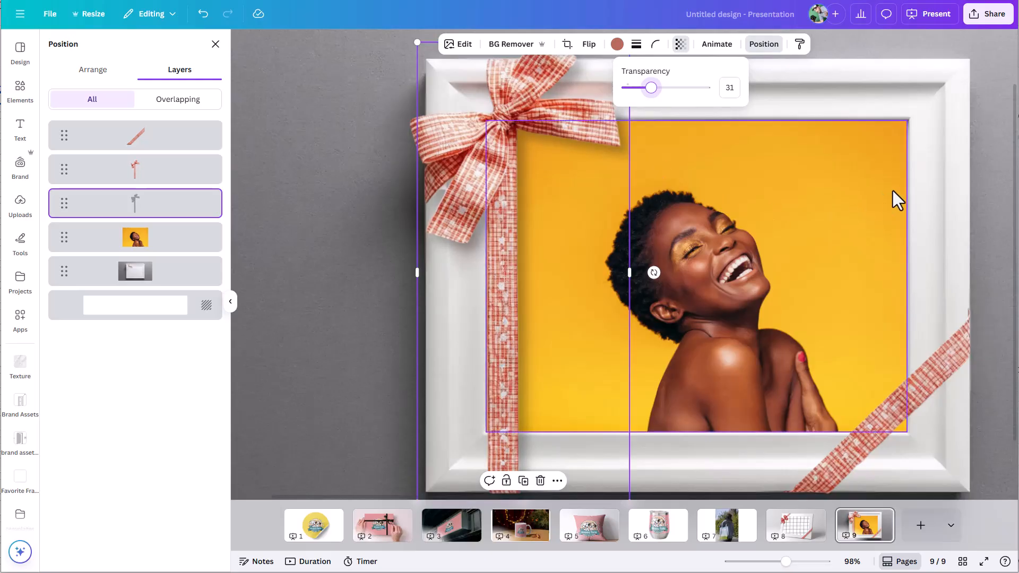
pyautogui.click(988, 149)
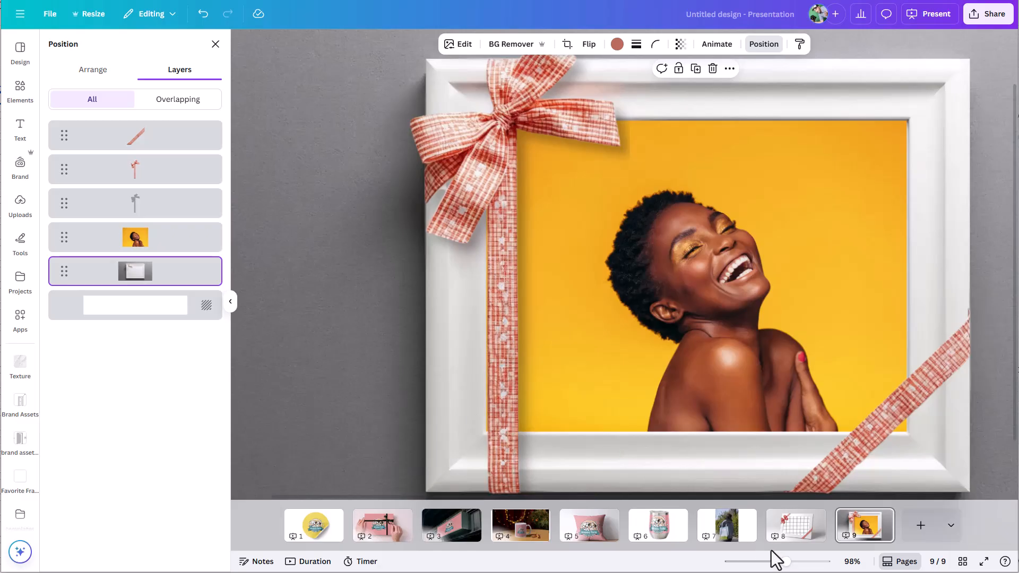
pyautogui.moveTo(785, 561); pyautogui.dragTo(779, 561)
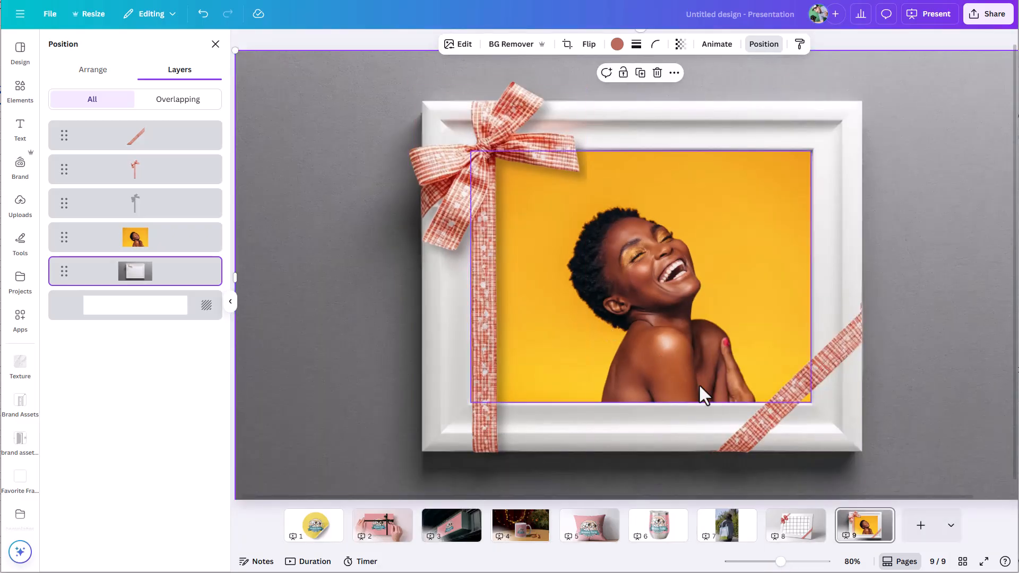
pyautogui.press('Escape')
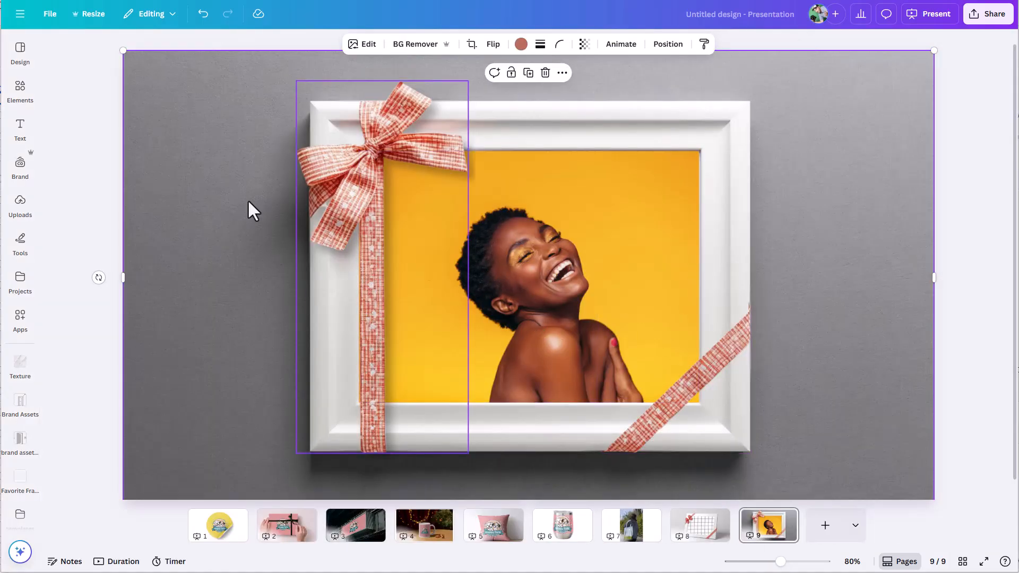
# - Swap the framed photo for model stock photos in turn: woman with open palm, woman in white hat, woman in profile on a brown background
pyautogui.click(19, 89)
pyautogui.moveTo(122, 178); pyautogui.dragTo(639, 284)
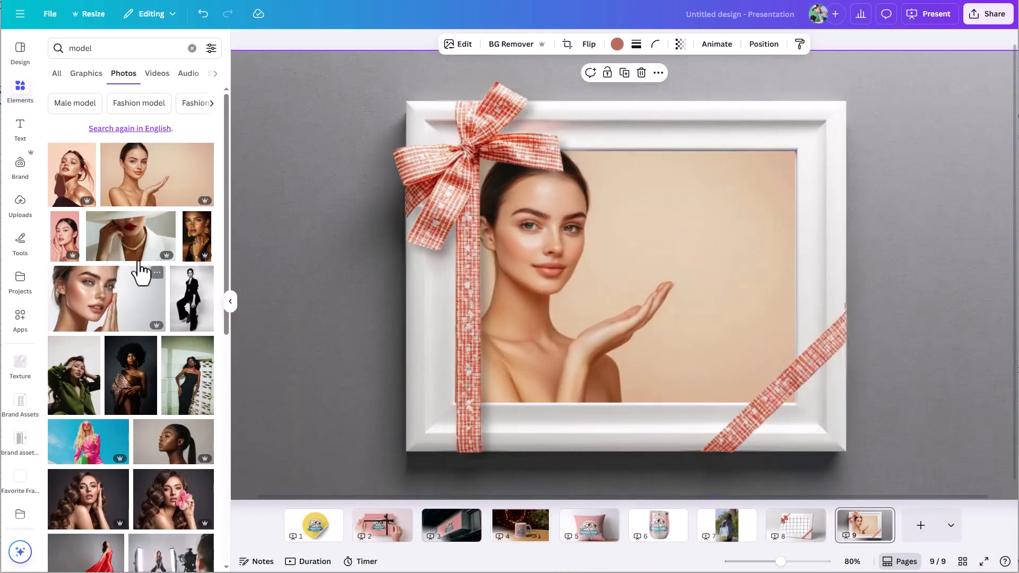
pyautogui.moveTo(160, 228); pyautogui.dragTo(446, 339)
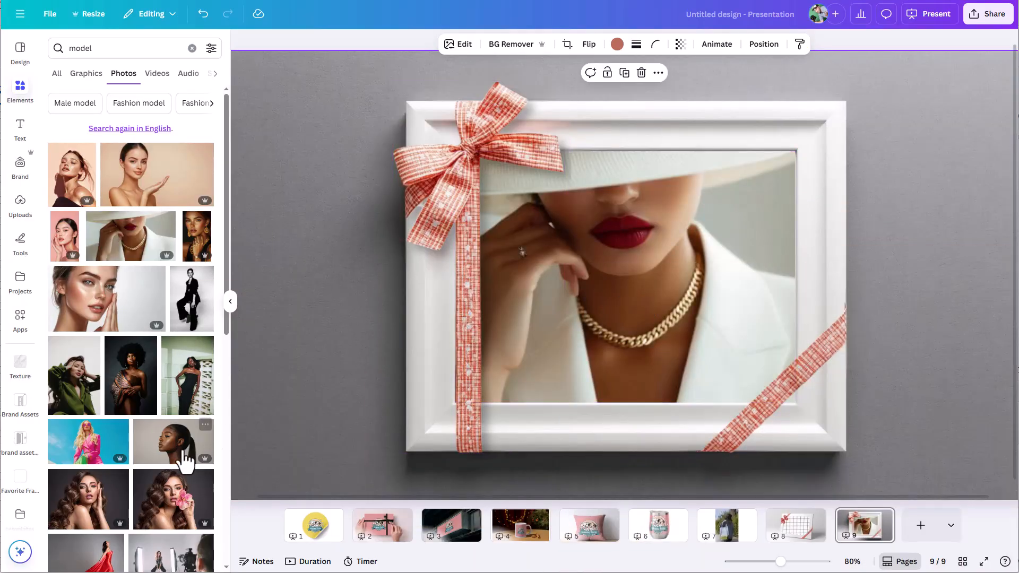
pyautogui.moveTo(186, 447); pyautogui.dragTo(622, 299)
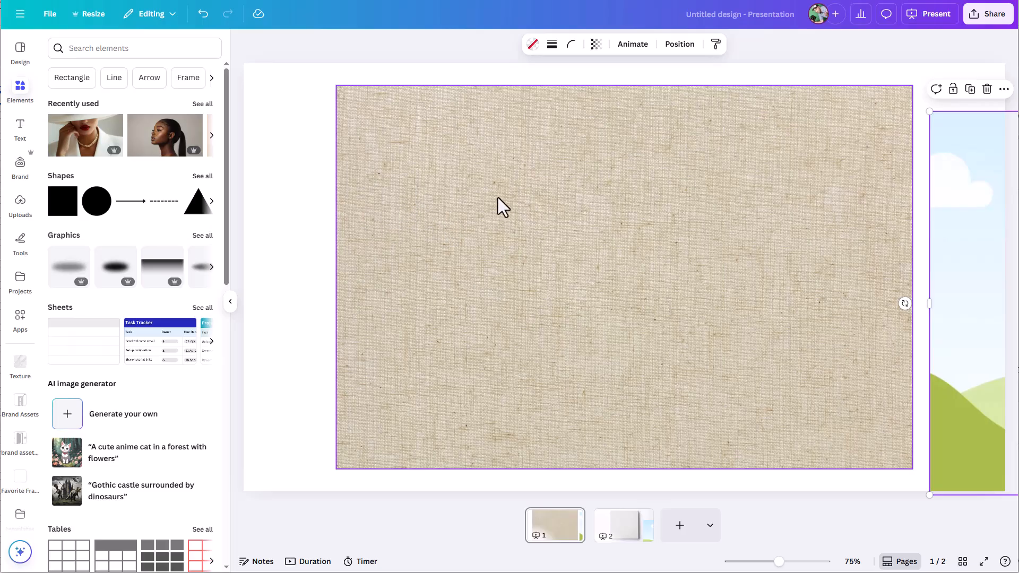
# - Cover the linen texture on page 1 with the landscape placeholder frame and set the frame's transparency to 100
pyautogui.moveTo(932, 305); pyautogui.dragTo(354, 300)
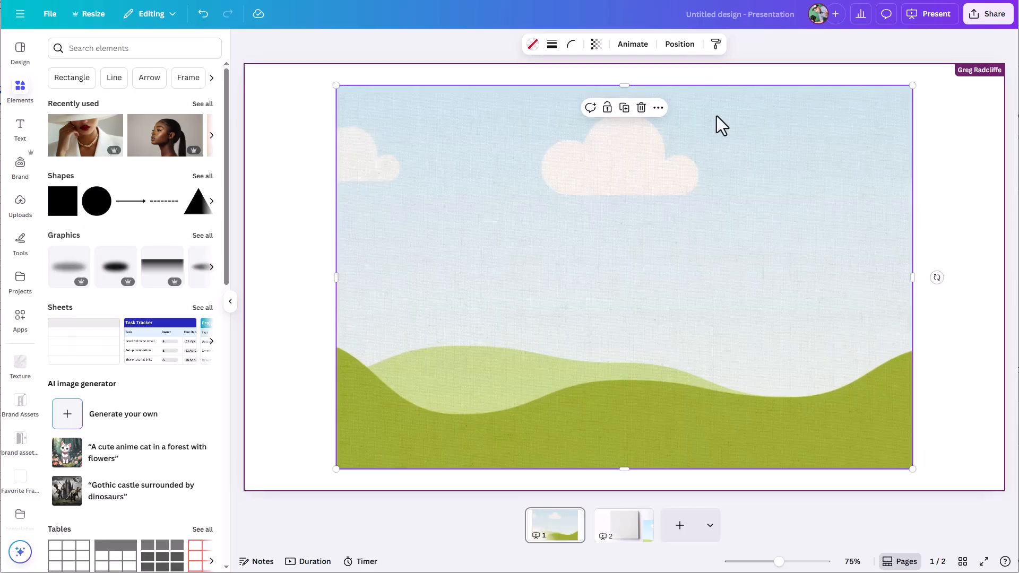
pyautogui.click(596, 44)
pyautogui.moveTo(598, 88); pyautogui.dragTo(700, 113)
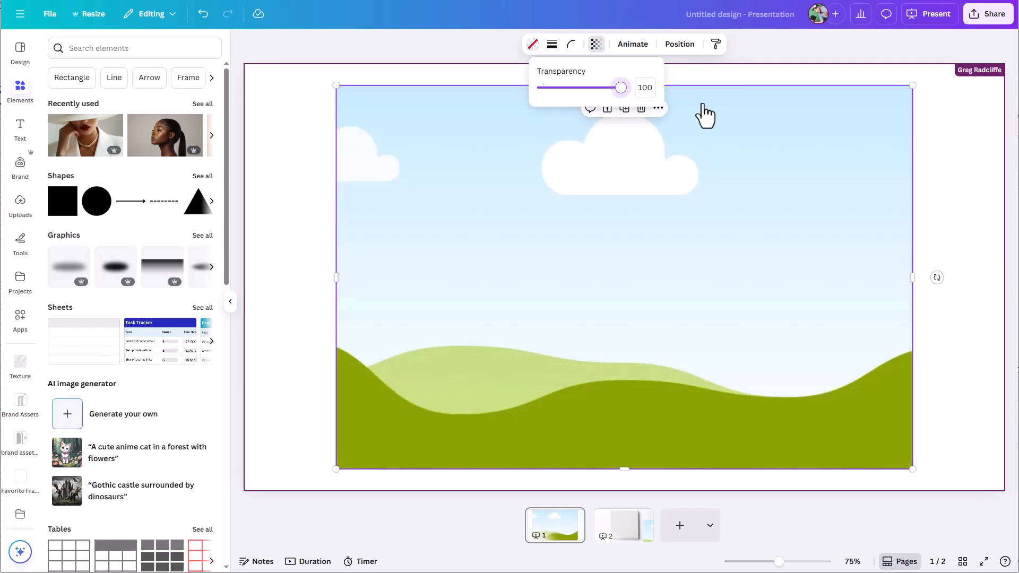
# - Fill the frame over the linen with the white-hat woman photo and set its transparency to 71
pyautogui.moveTo(123, 137); pyautogui.dragTo(476, 232)
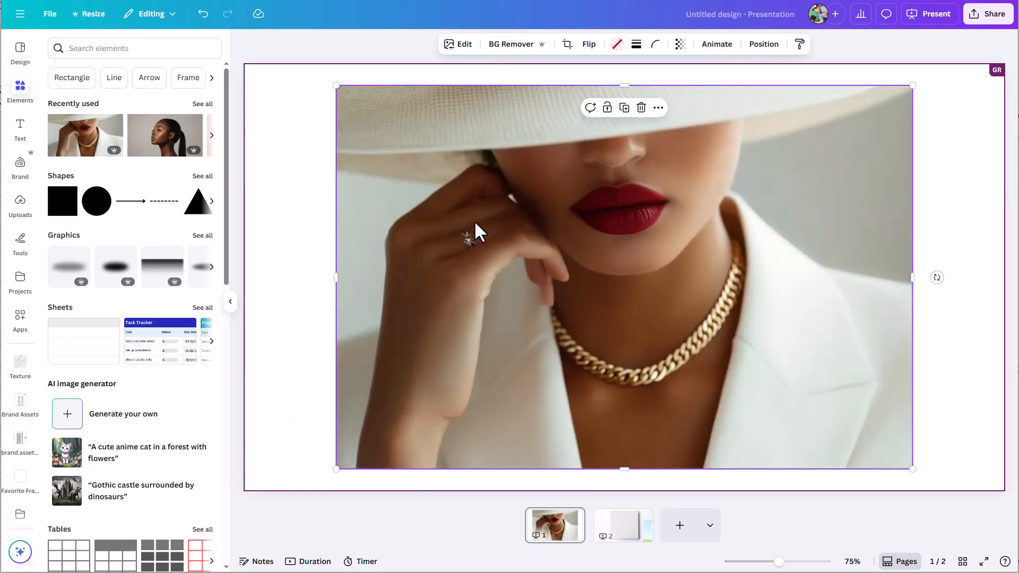
pyautogui.click(680, 44)
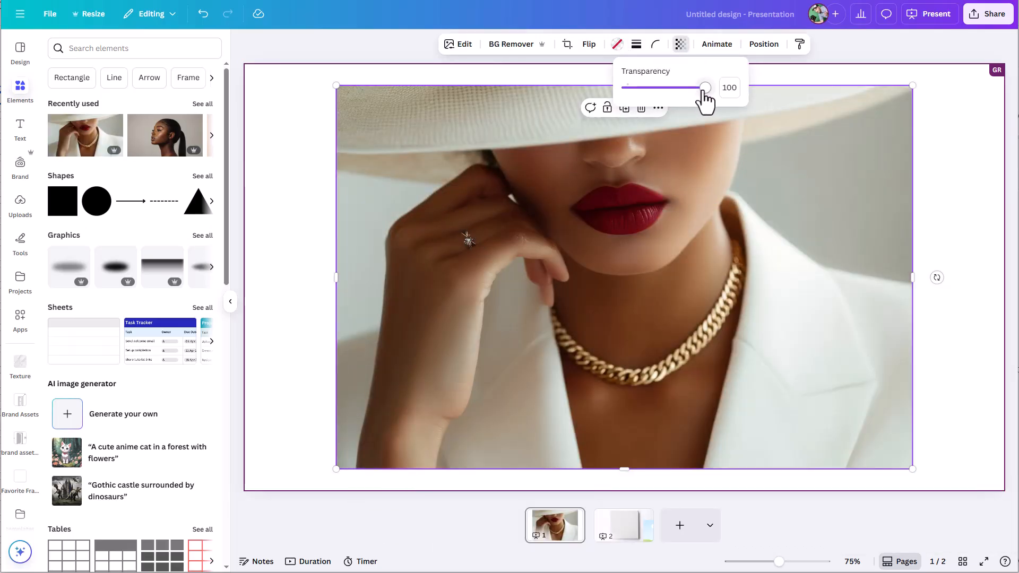
pyautogui.moveTo(704, 92); pyautogui.dragTo(683, 91)
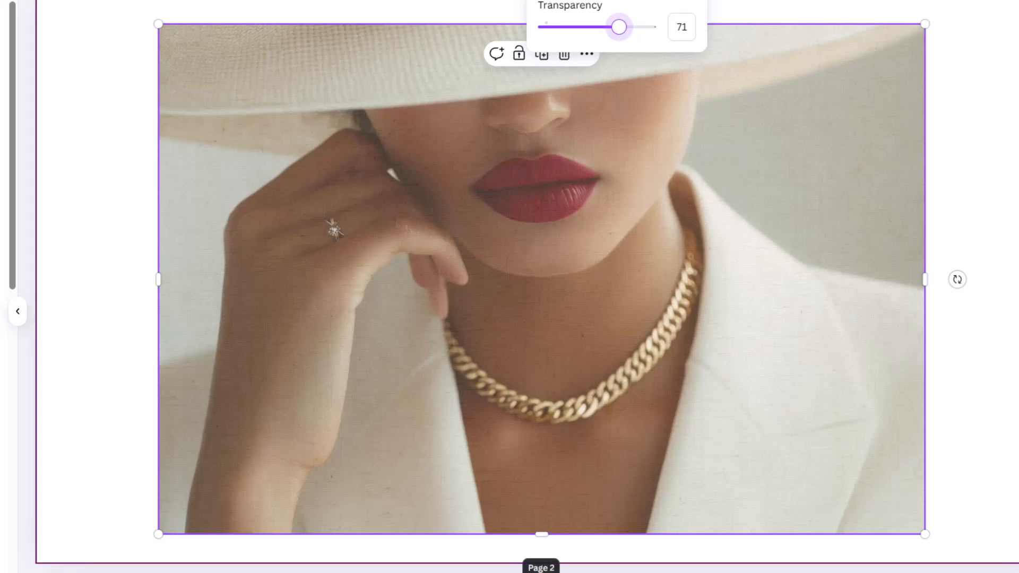
# - Go to page 2 and move the placeholder frame exactly over the blank square canvas
pyautogui.click(557, 572)
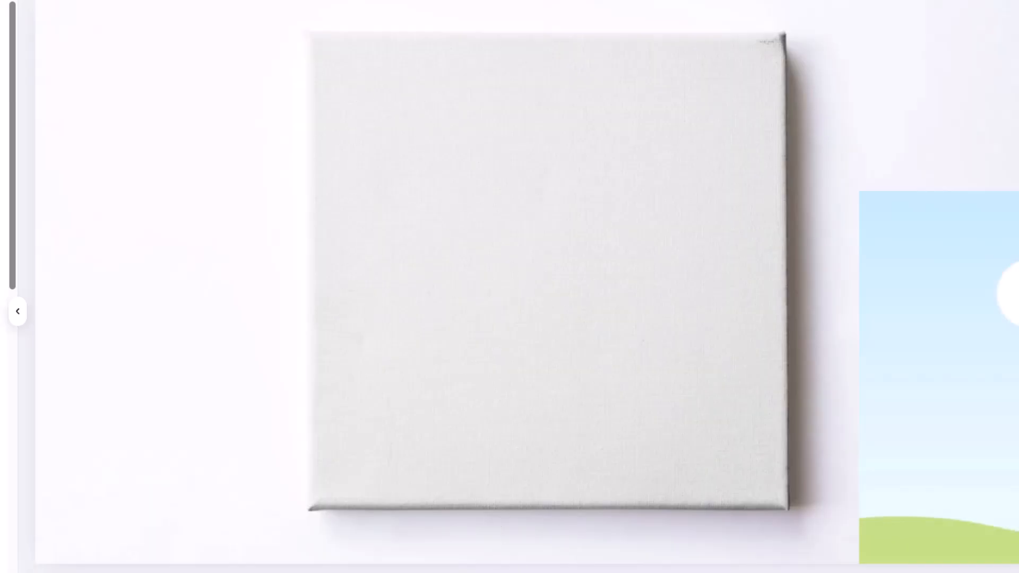
pyautogui.moveTo(785, 572)
pyautogui.mouseDown()
pyautogui.moveTo(801, 572)
pyautogui.moveTo(781, 572)
pyautogui.mouseUp()
pyautogui.moveTo(832, 404); pyautogui.dragTo(391, 274)
# - Fill the frame on the square canvas with the white-hat woman photo and set its transparency to 51
pyautogui.moveTo(11, 154); pyautogui.dragTo(474, 259)
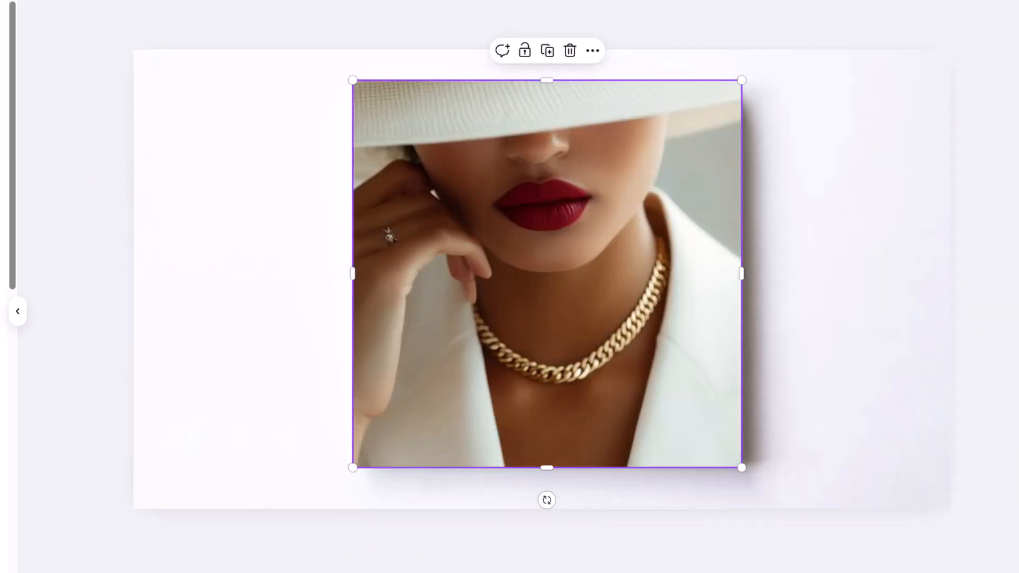
pyautogui.scroll(5, 542, 279)
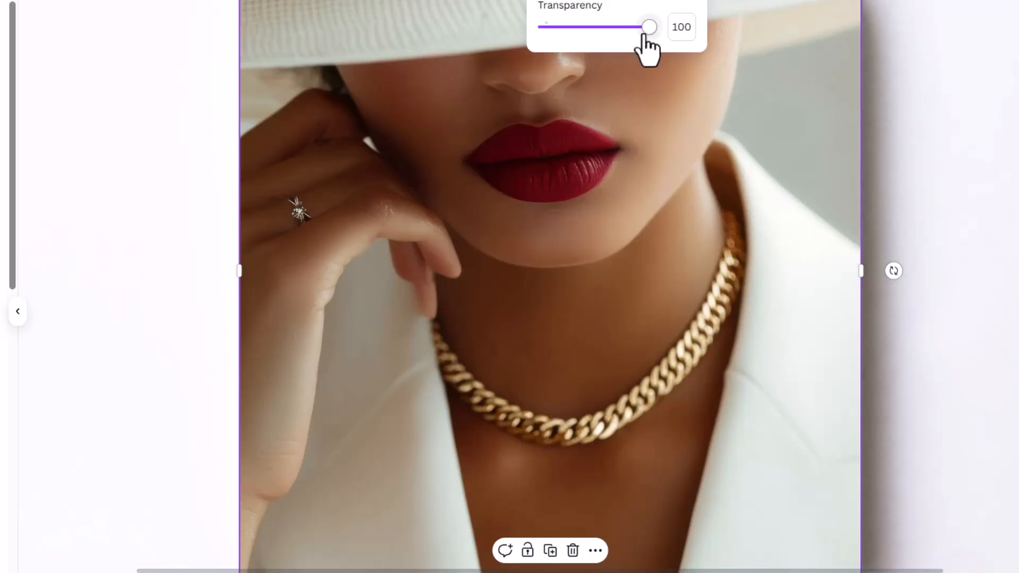
pyautogui.moveTo(646, 28); pyautogui.dragTo(597, 27)
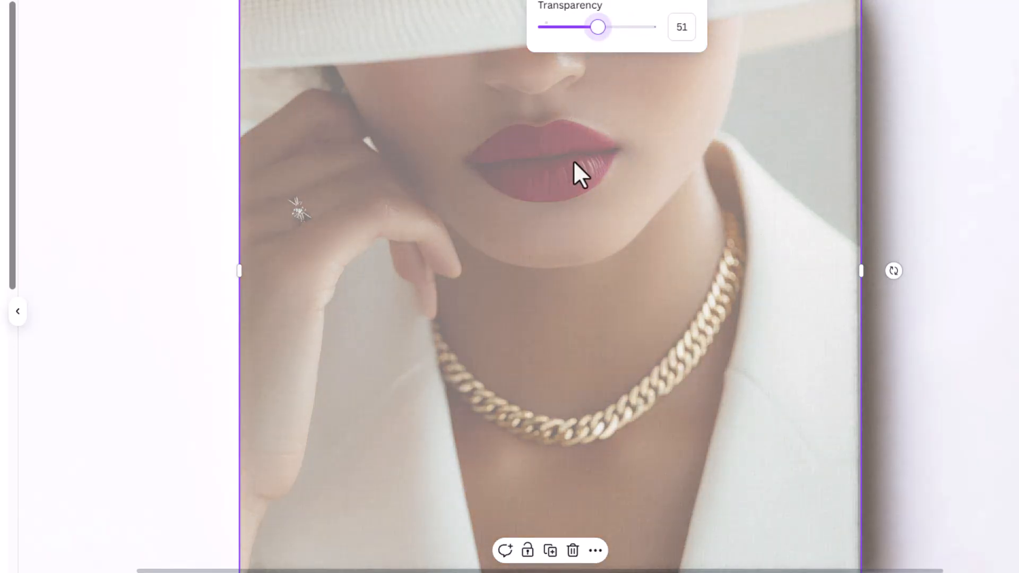
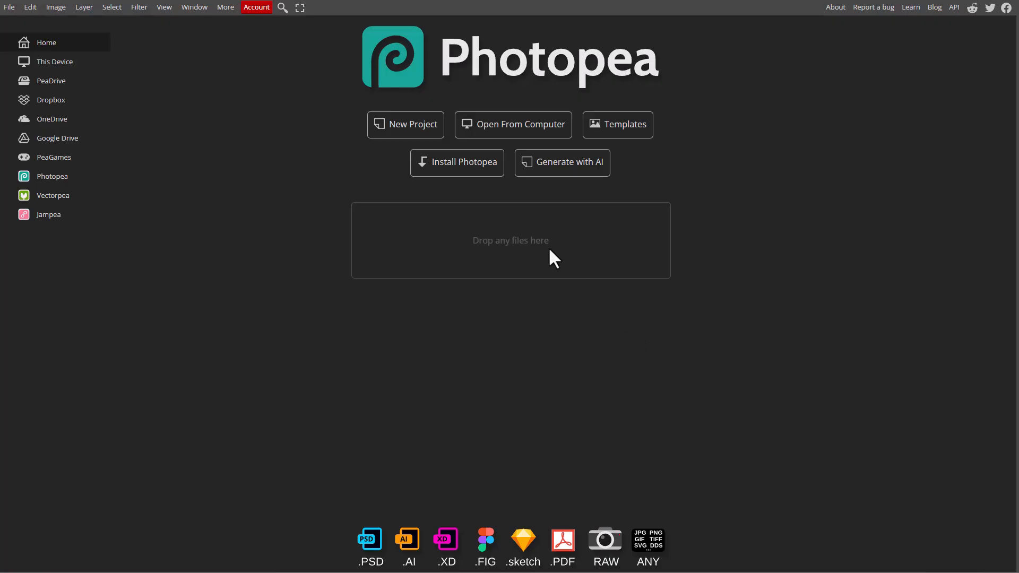
# - Switch to Photopea and open the "square canvas" image from the computer
pyautogui.click(510, 140)
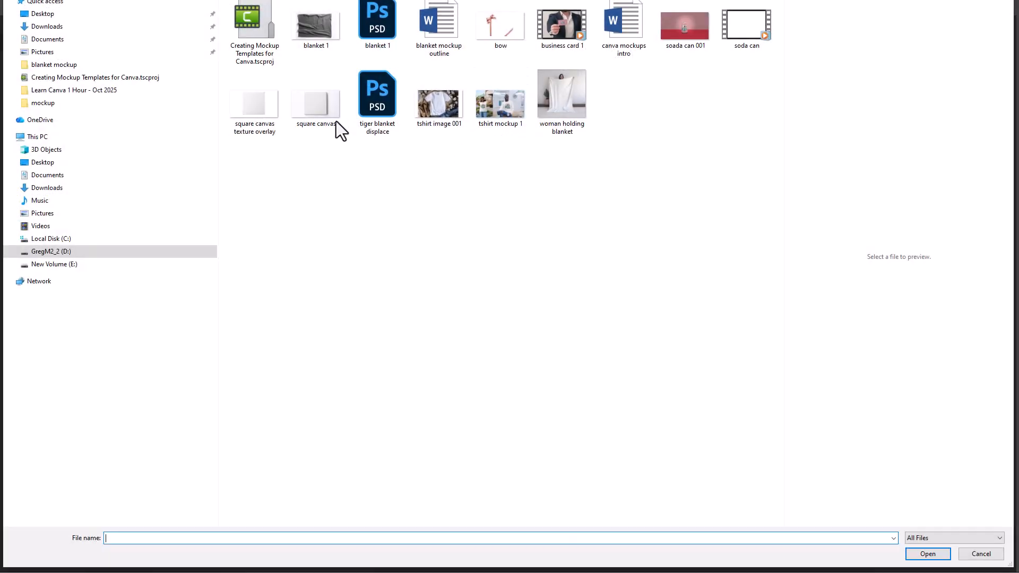
pyautogui.click(316, 107)
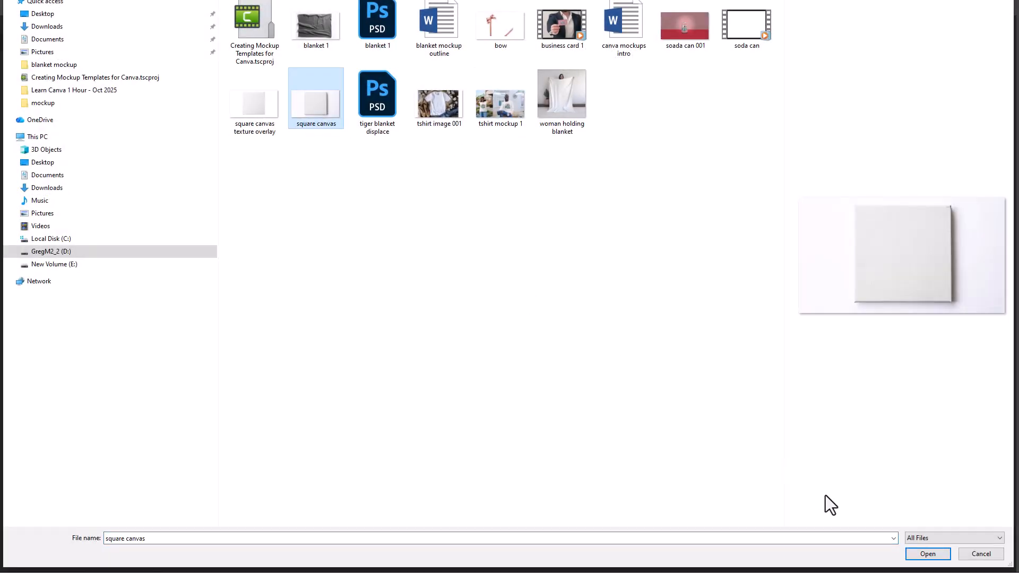
pyautogui.click(929, 553)
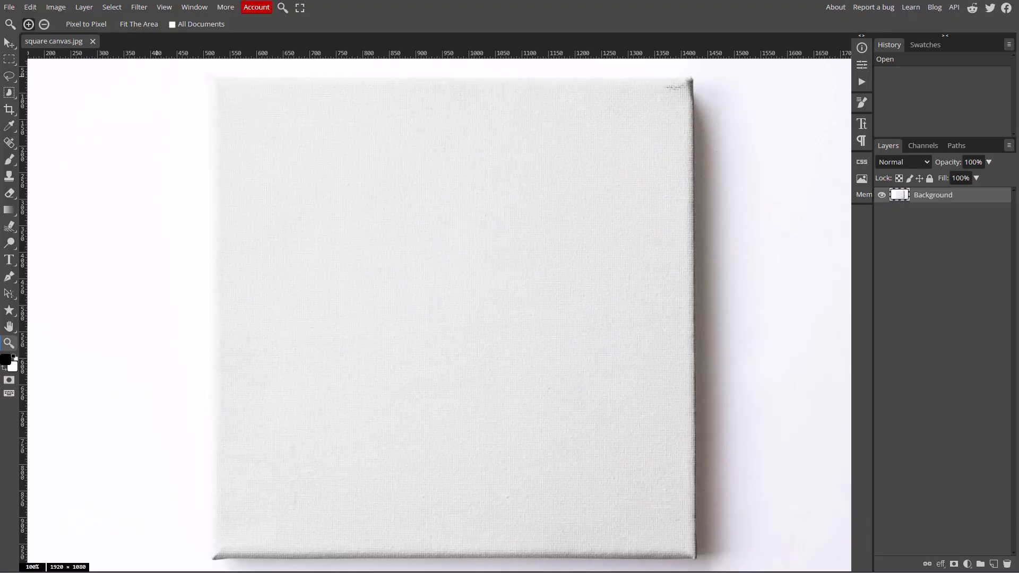
# - Select the square canvas with a rectangular selection, copy it to a new layer and hide the Background layer
pyautogui.click(9, 59)
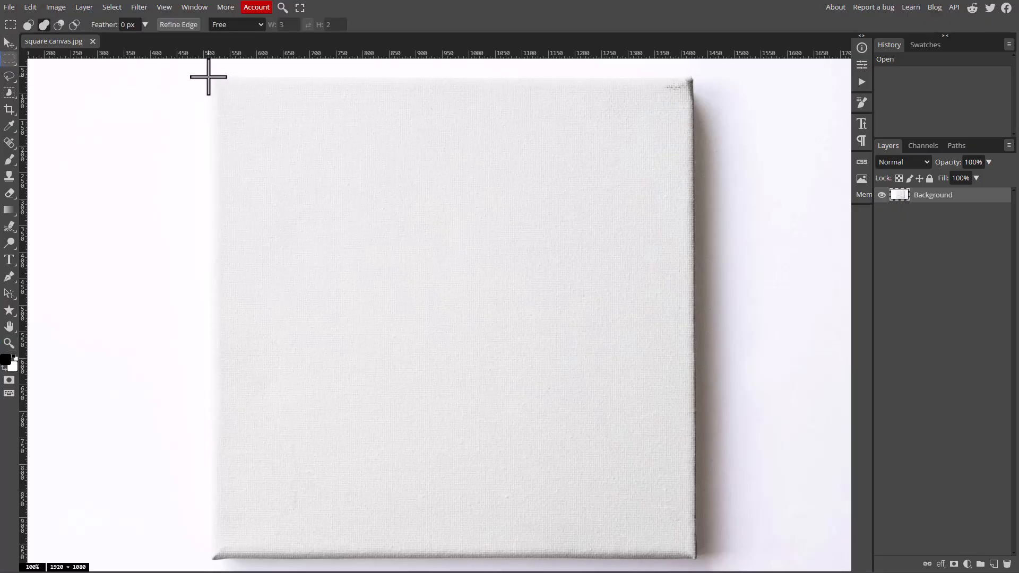
pyautogui.moveTo(209, 79); pyautogui.dragTo(694, 558)
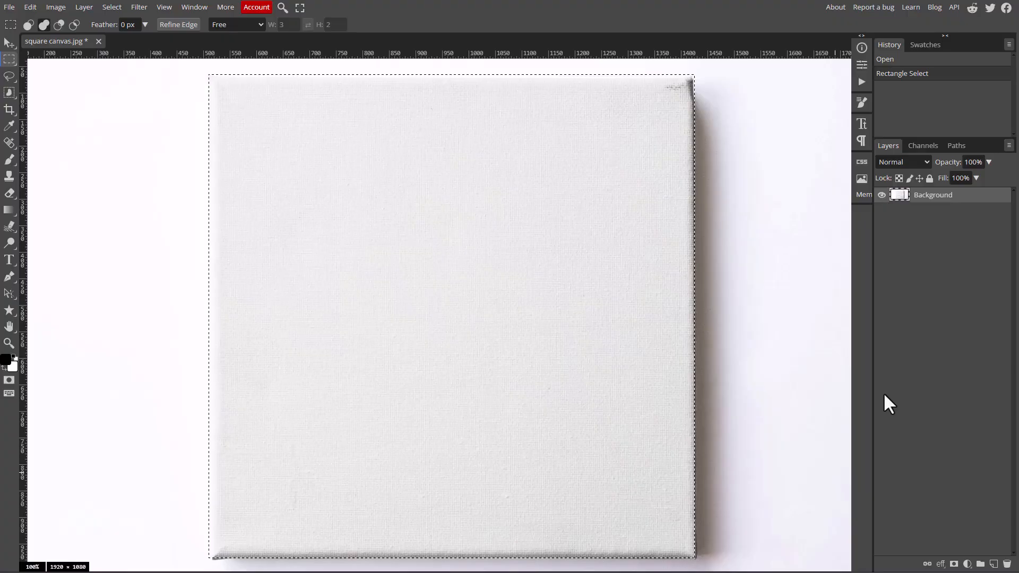
pyautogui.hotkey('ctrl', 'j')
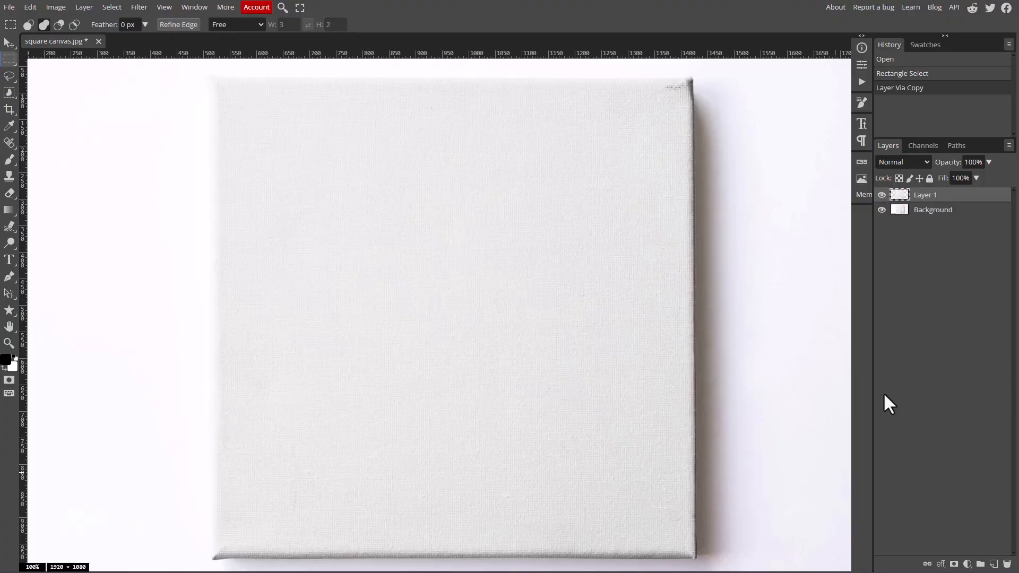
pyautogui.click(882, 209)
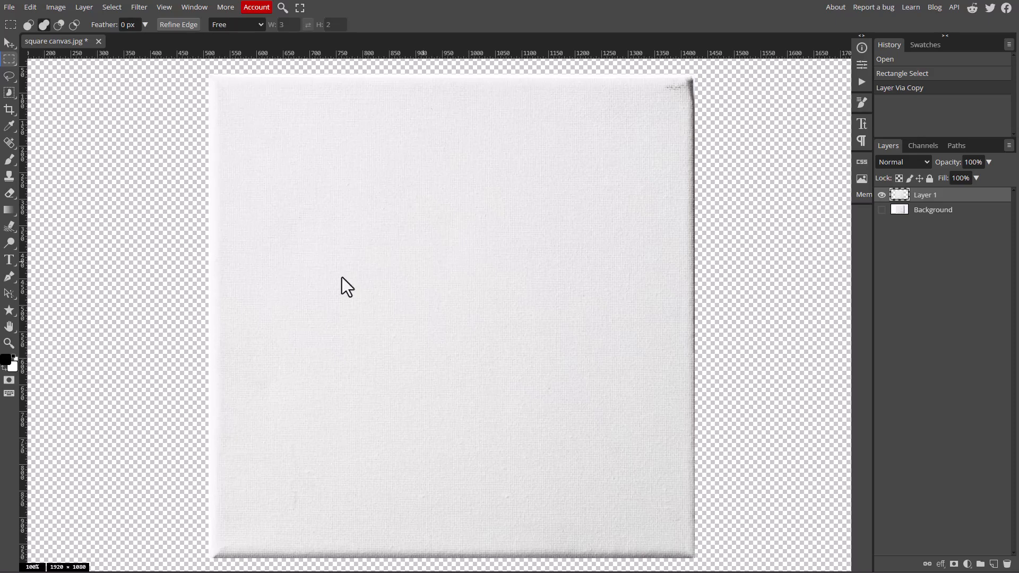
# - Invert the colours of the copied canvas layer
pyautogui.click(9, 343)
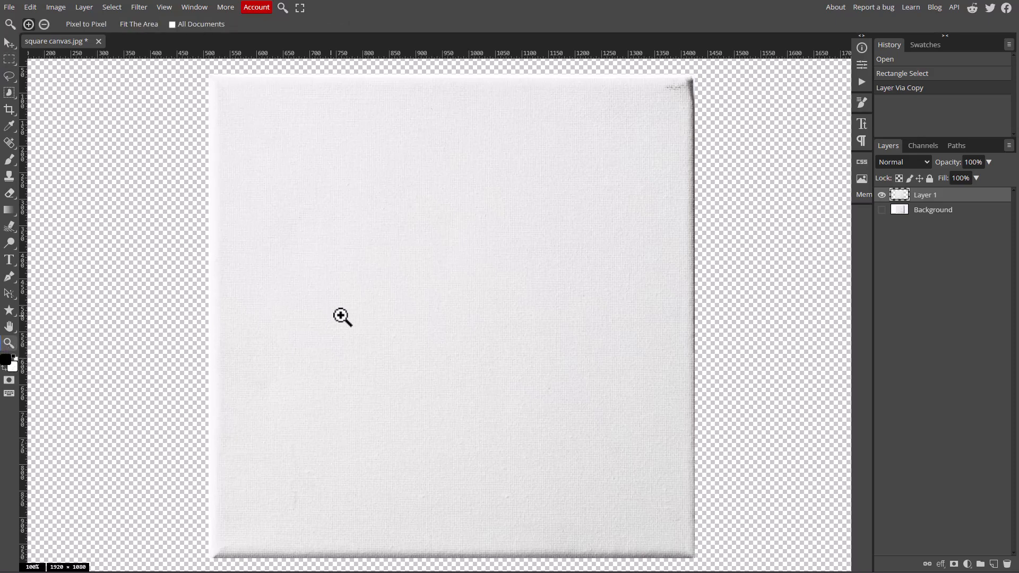
pyautogui.click(402, 302)
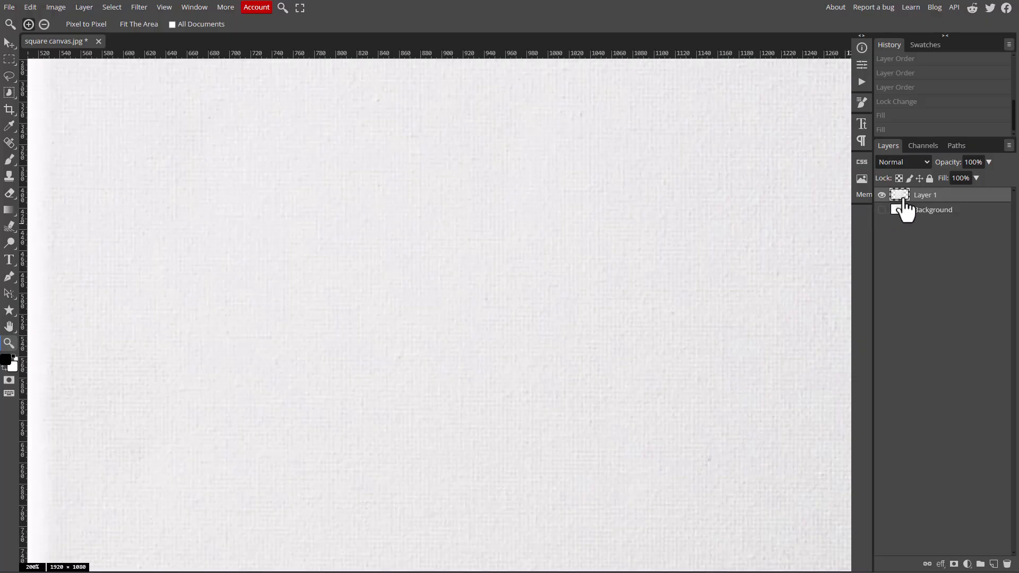
pyautogui.hotkey('ctrl', 'i')
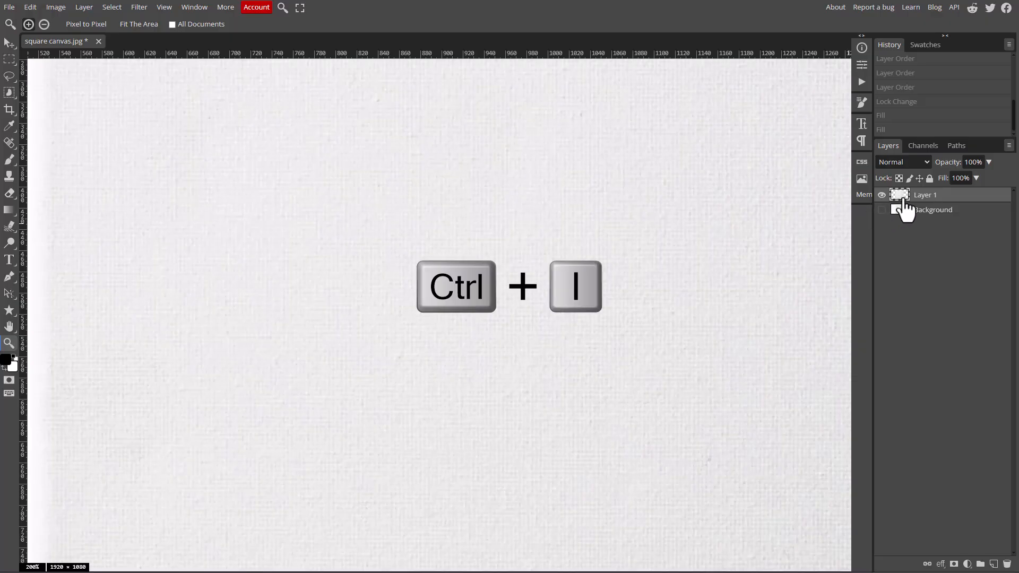
pyautogui.hotkey('ctrl', 'i')
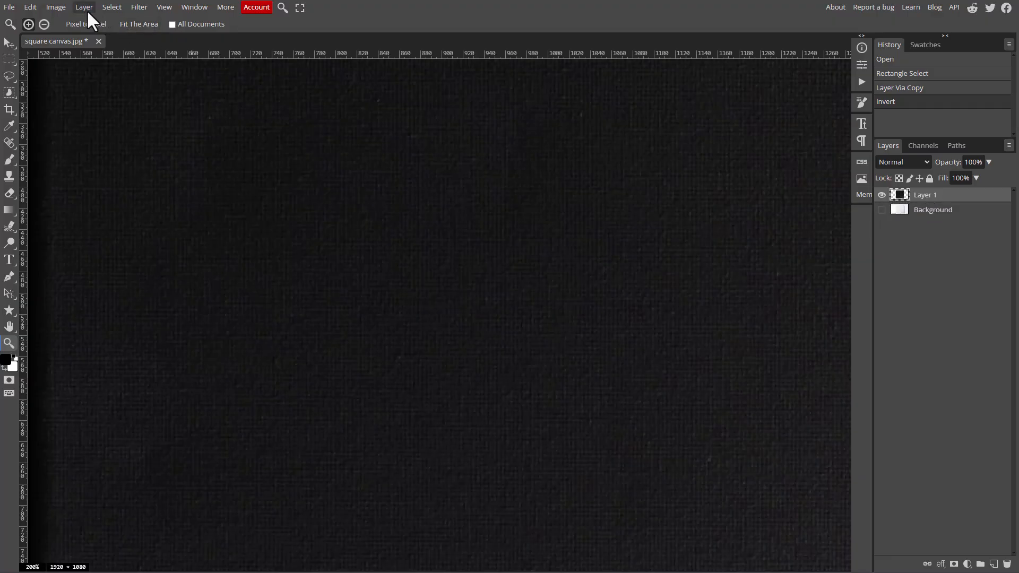
pyautogui.click(57, 7)
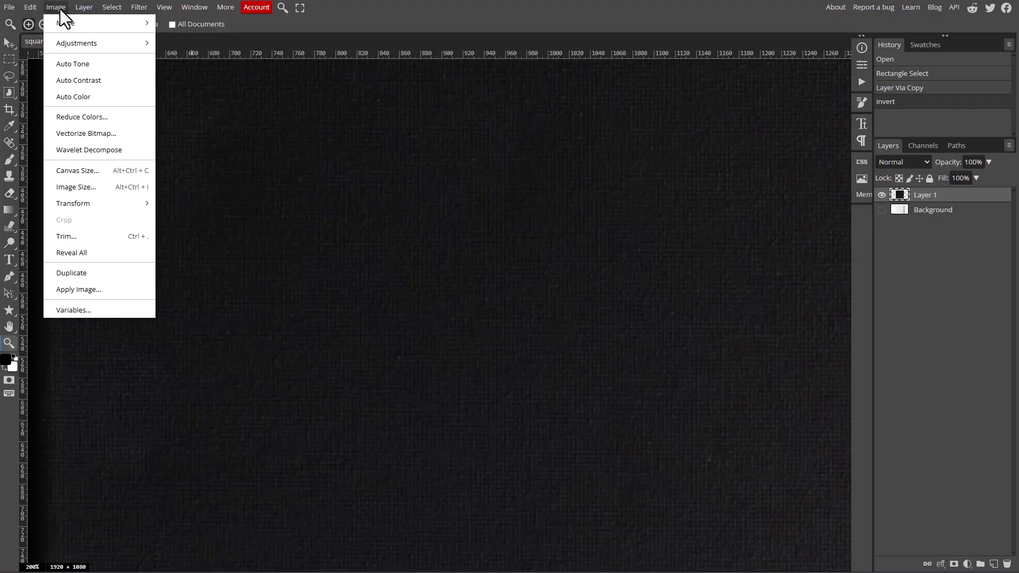
pyautogui.moveTo(80, 43)
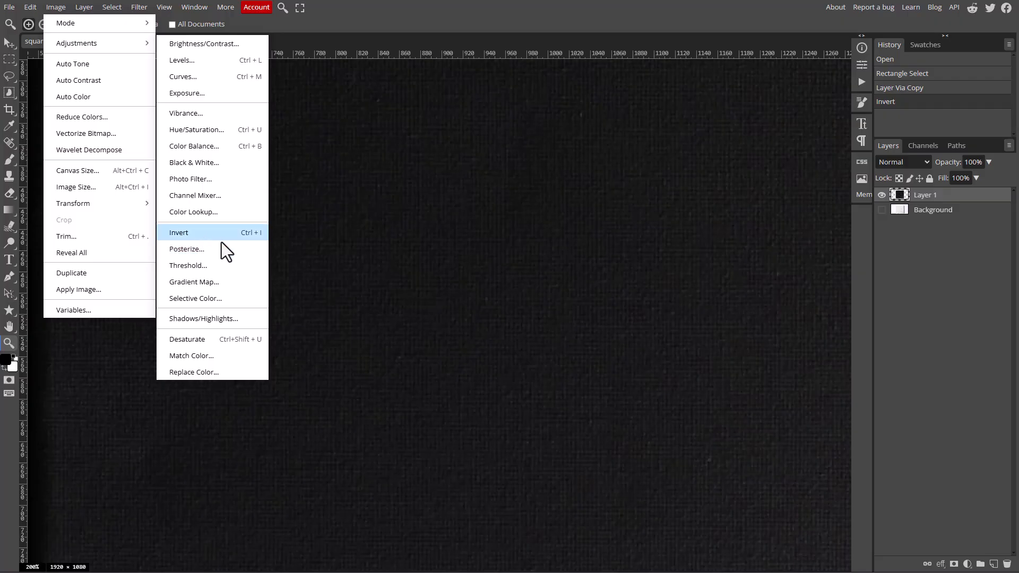
pyautogui.click(950, 198)
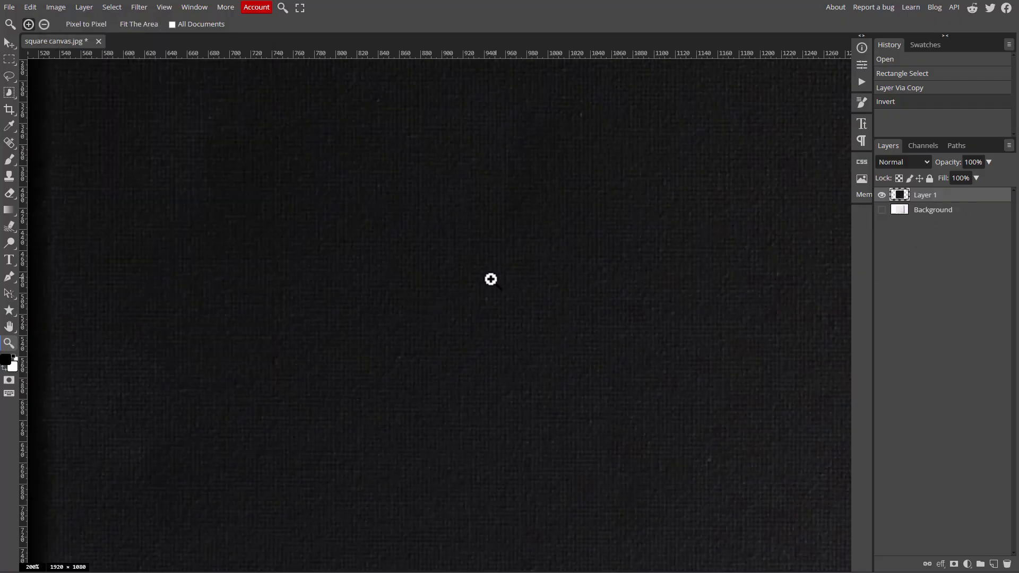
# - Load the bright pixels of Layer 1 as a selection from the RGB channel and return to the layers
pyautogui.click(463, 278)
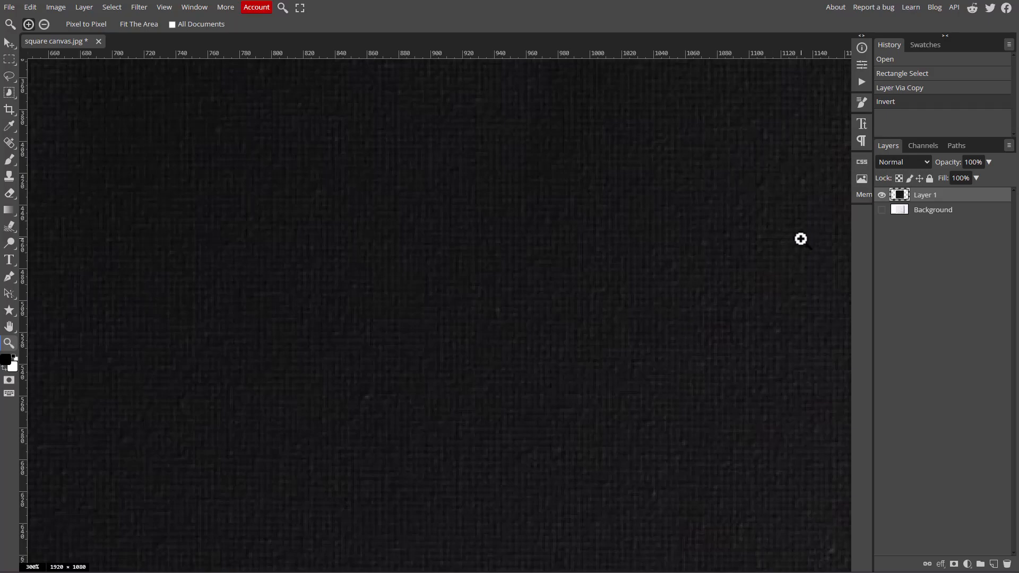
pyautogui.click(921, 145)
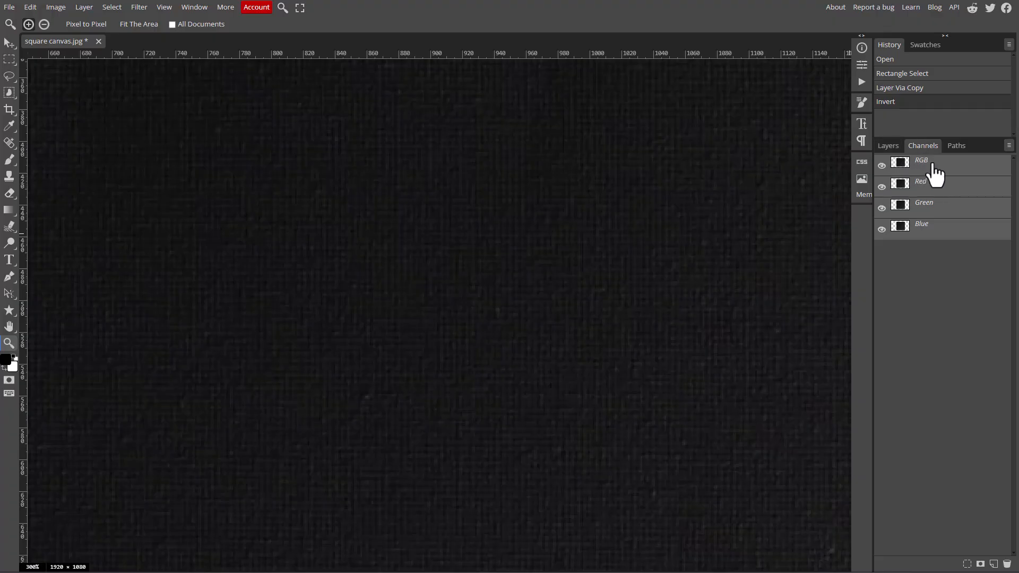
pyautogui.click(887, 143)
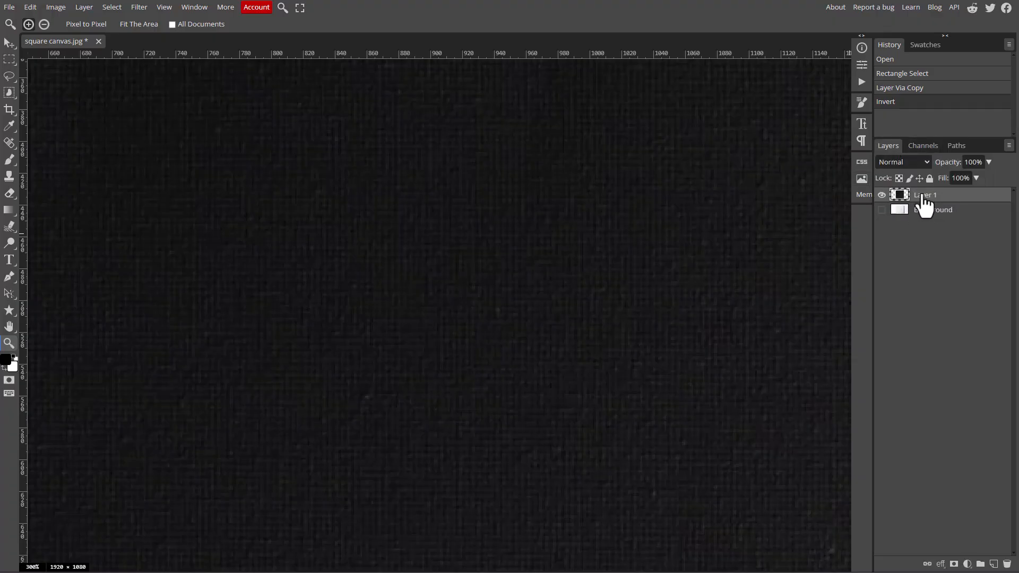
pyautogui.click(925, 147)
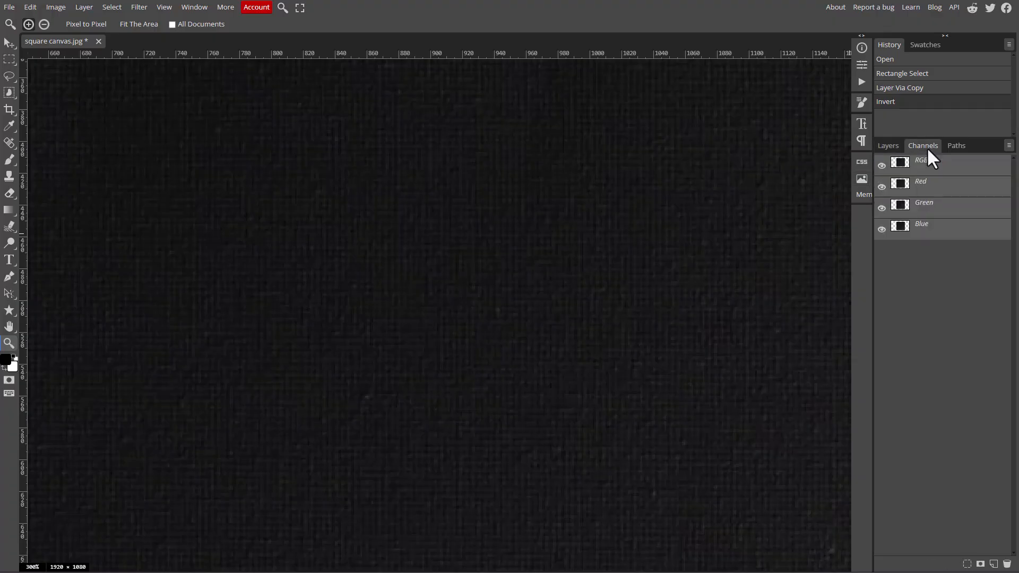
pyautogui.keyDown('ctrl'); pyautogui.click(902, 166); pyautogui.keyUp('ctrl')
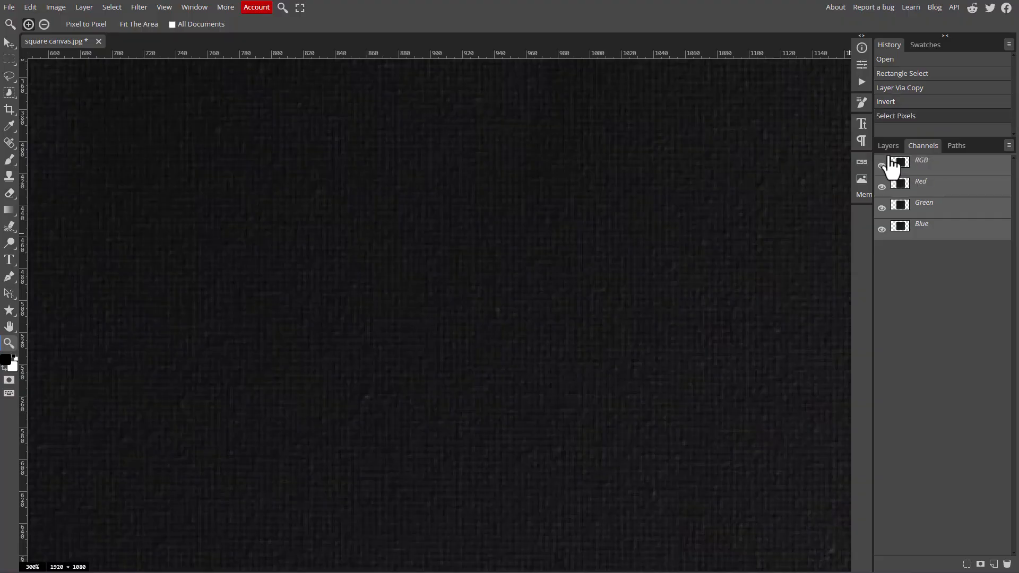
pyautogui.keyDown('ctrl'); pyautogui.click(905, 169); pyautogui.keyUp('ctrl')
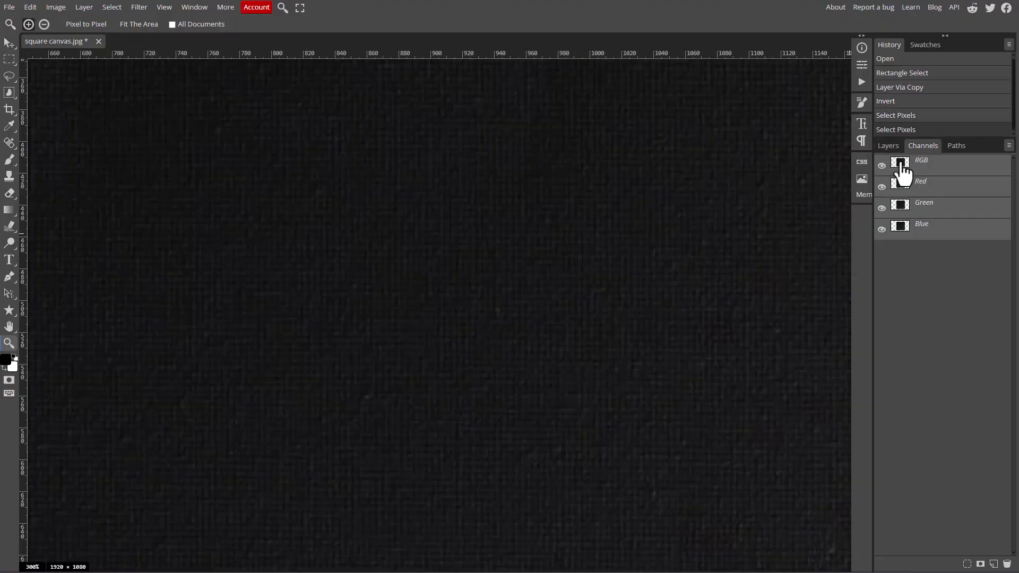
pyautogui.click(886, 145)
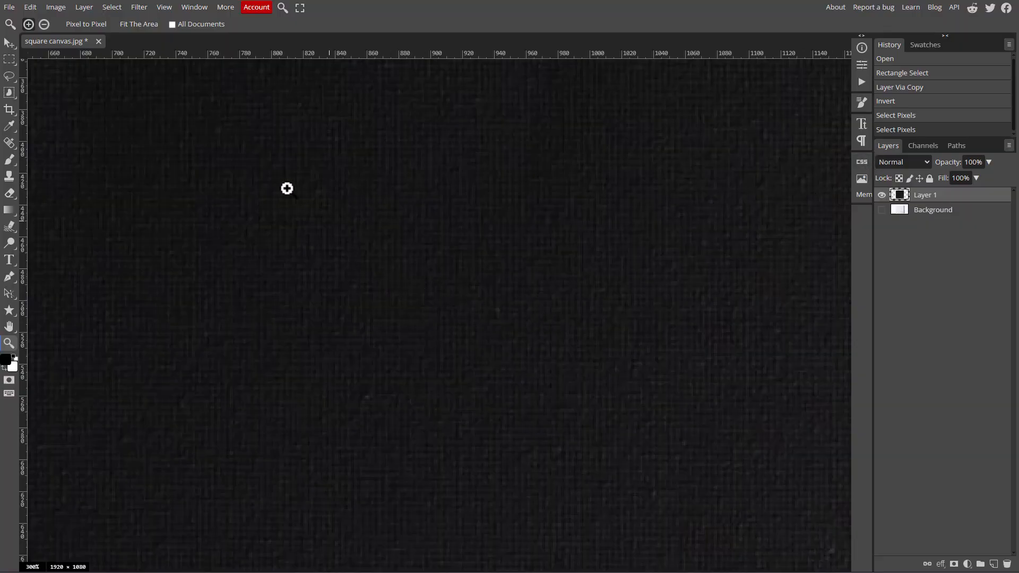
# - Copy the selected pixels of Layer 1 to a new layer and hide Layer 1
pyautogui.scroll(1, 216, 175)
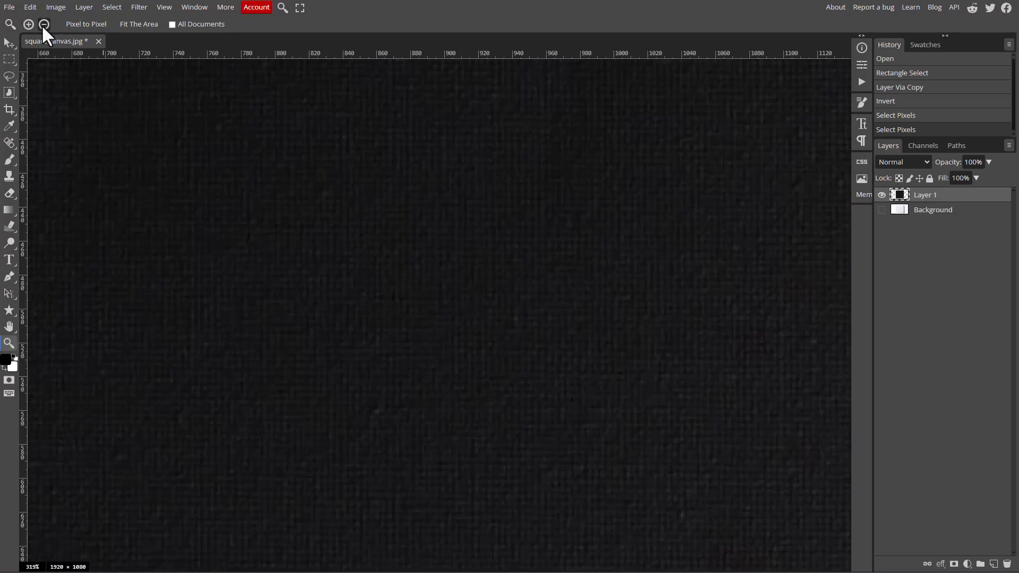
pyautogui.click(192, 172)
pyautogui.click(195, 173)
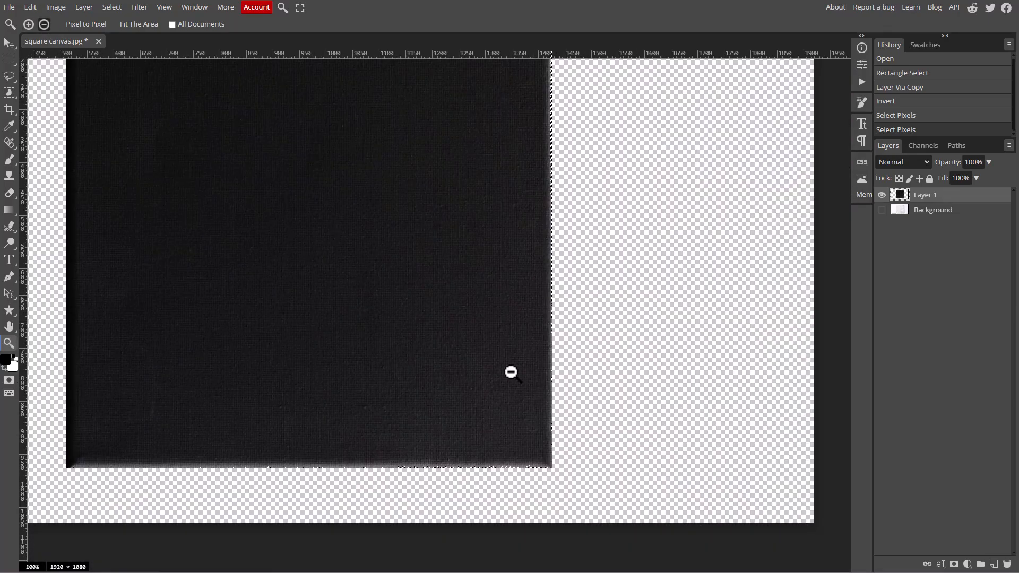
pyautogui.moveTo(352, 256); pyautogui.dragTo(432, 333)
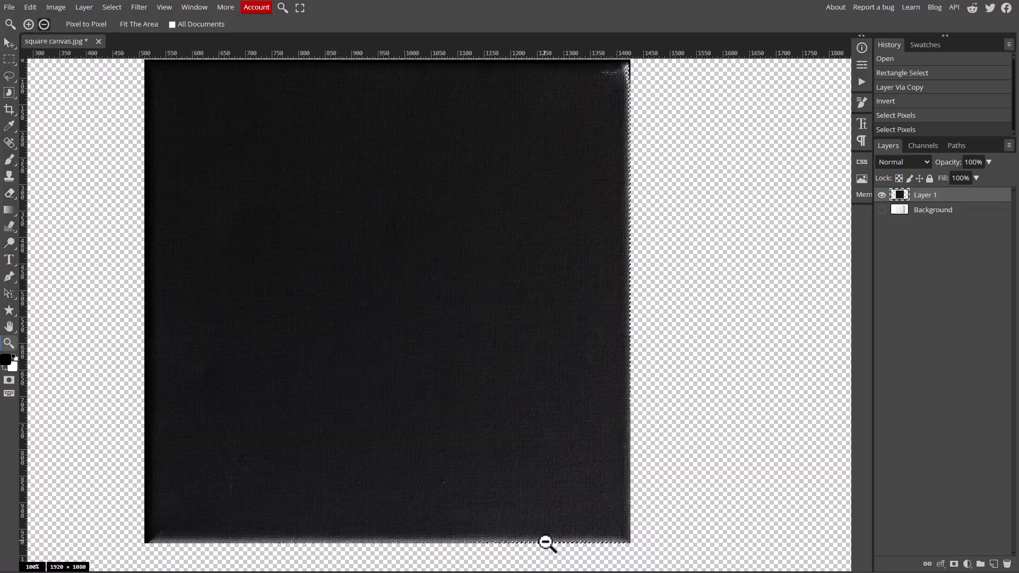
pyautogui.click(27, 24)
pyautogui.click(562, 545)
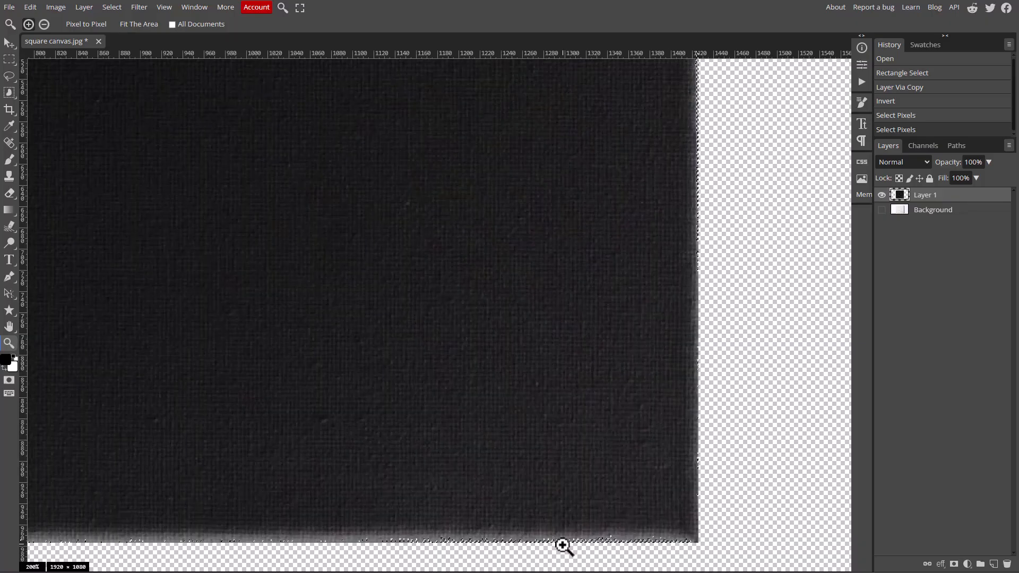
pyautogui.click(561, 546)
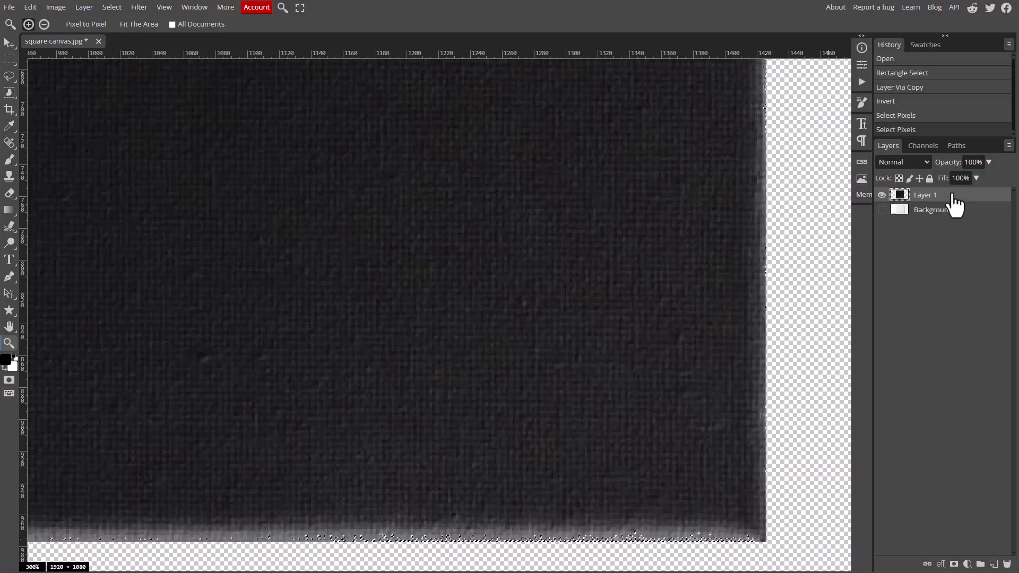
pyautogui.hotkey('ctrl', 'j')
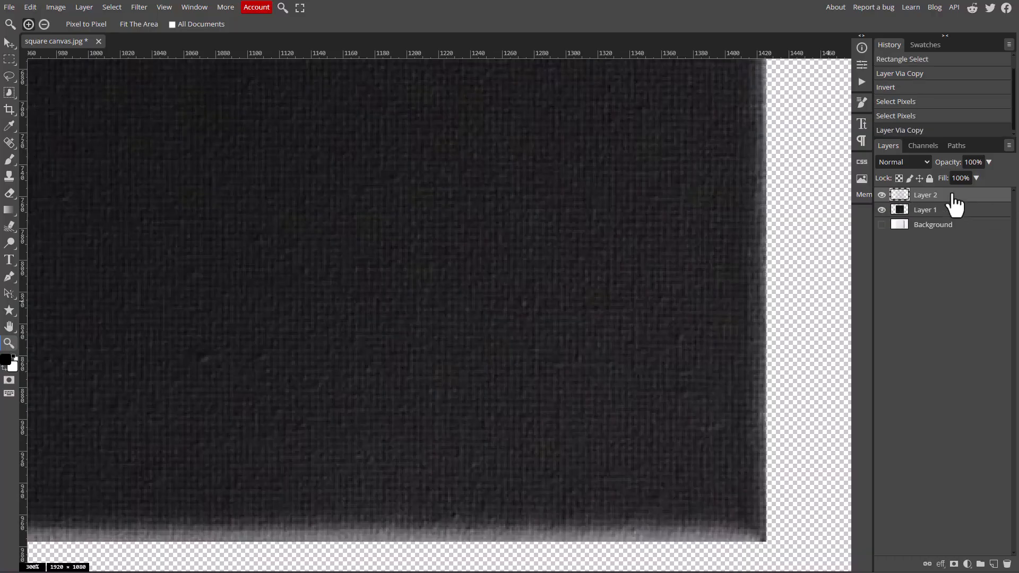
pyautogui.click(882, 210)
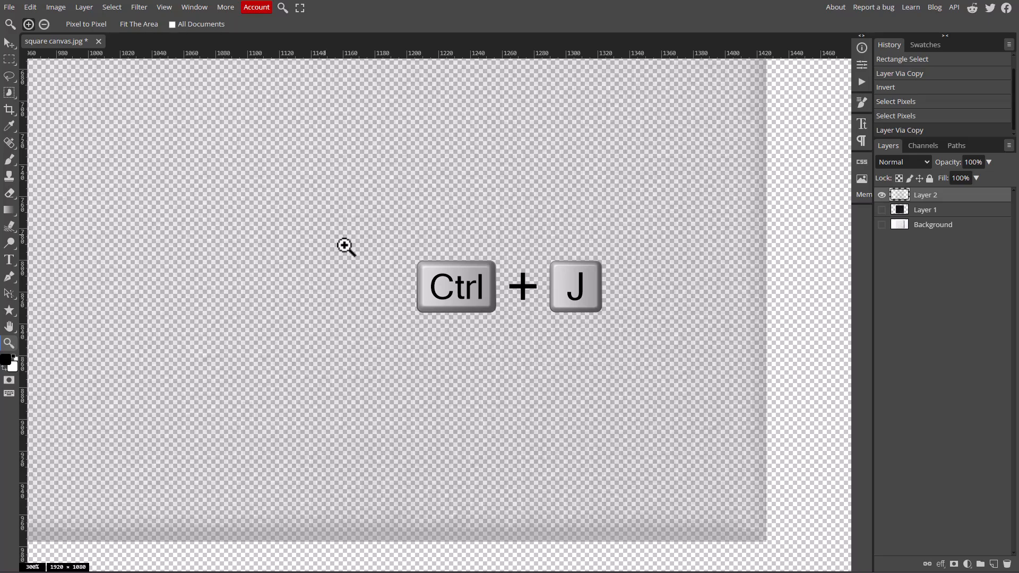
pyautogui.keyDown('alt'); pyautogui.click(282, 204); pyautogui.keyUp('alt')
pyautogui.moveTo(283, 185); pyautogui.dragTo(532, 352)
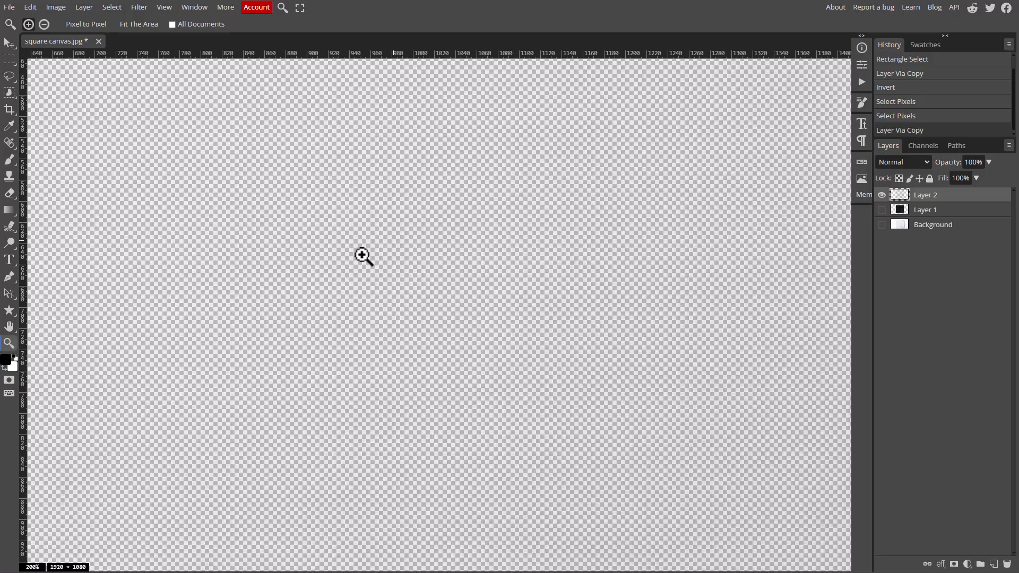
# - Add a red (#f50a0a) colour fill layer beneath Layer 2 to check the texture, and hide the fill layer
pyautogui.click(966, 565)
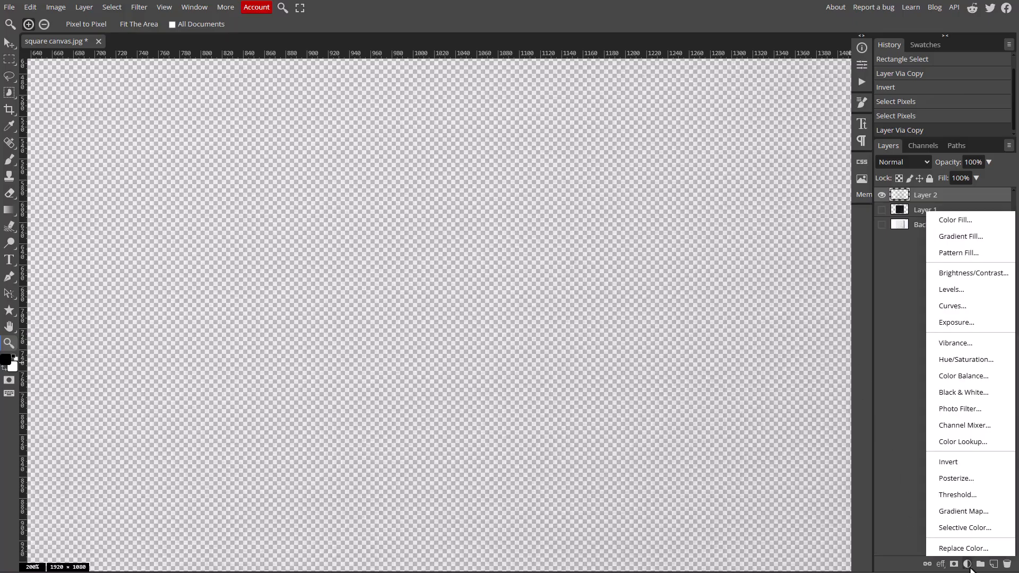
pyautogui.click(948, 222)
pyautogui.click(207, 107)
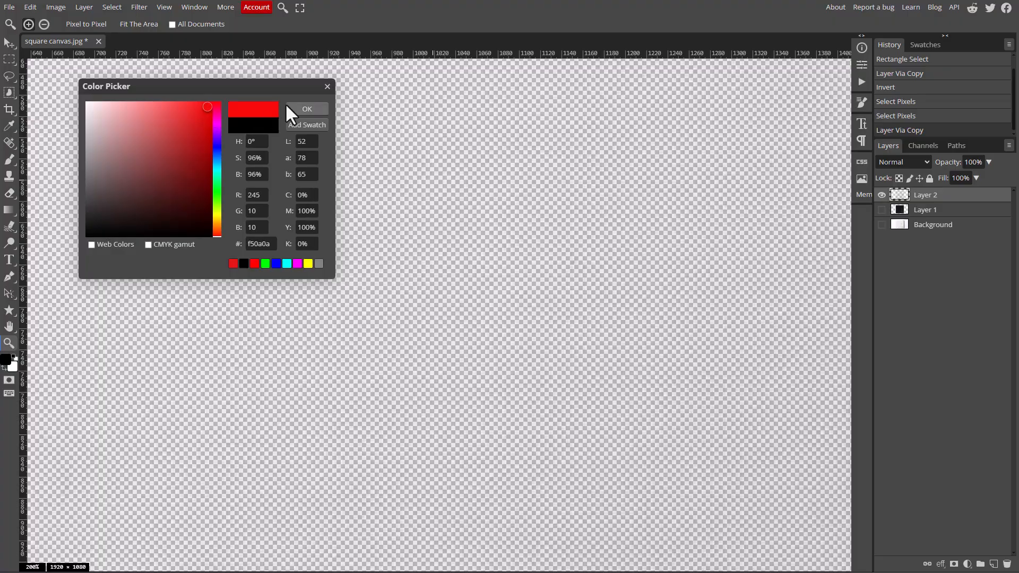
pyautogui.click(287, 106)
pyautogui.moveTo(948, 198); pyautogui.dragTo(944, 217)
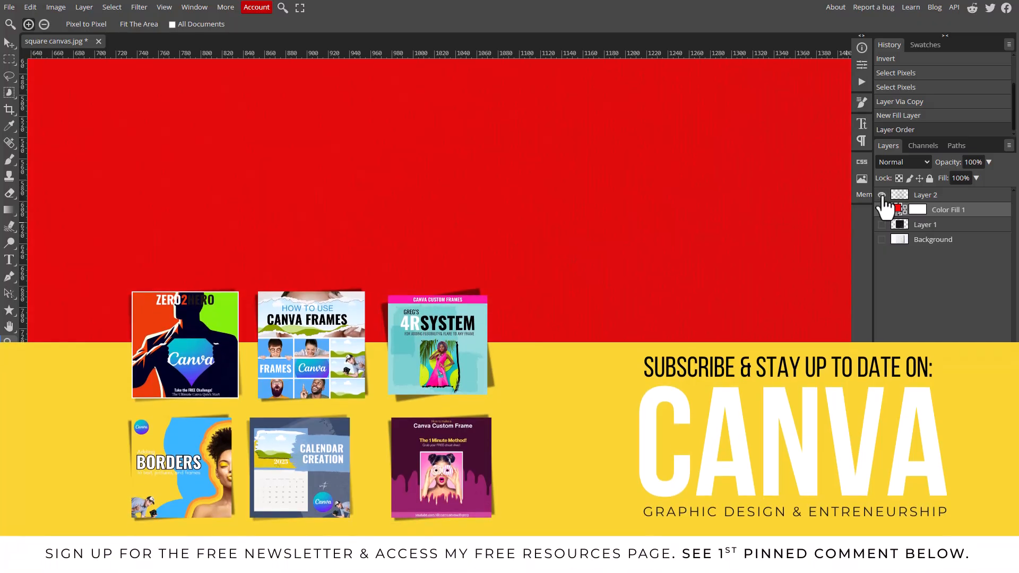
pyautogui.click(361, 295)
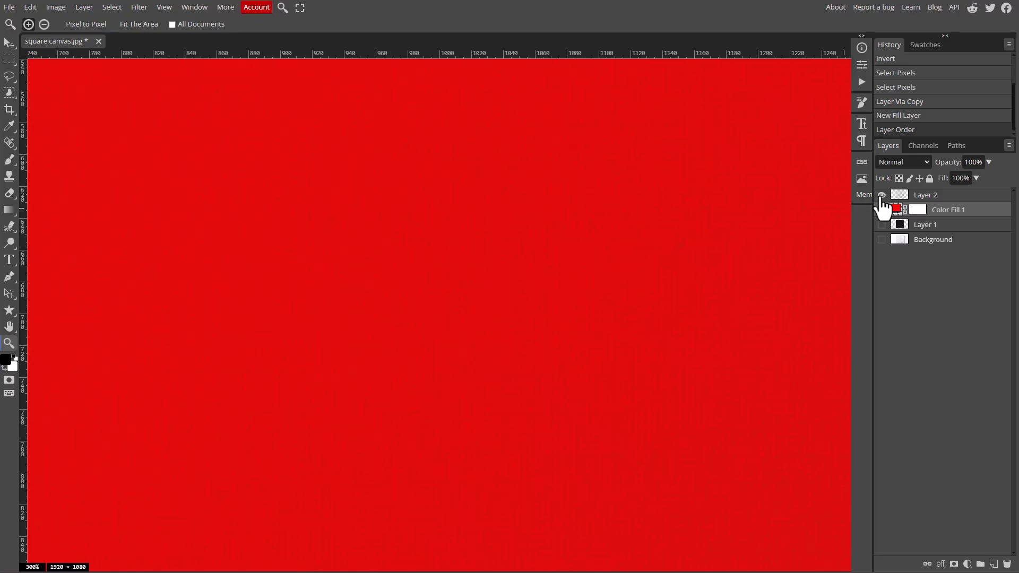
pyautogui.click(882, 209)
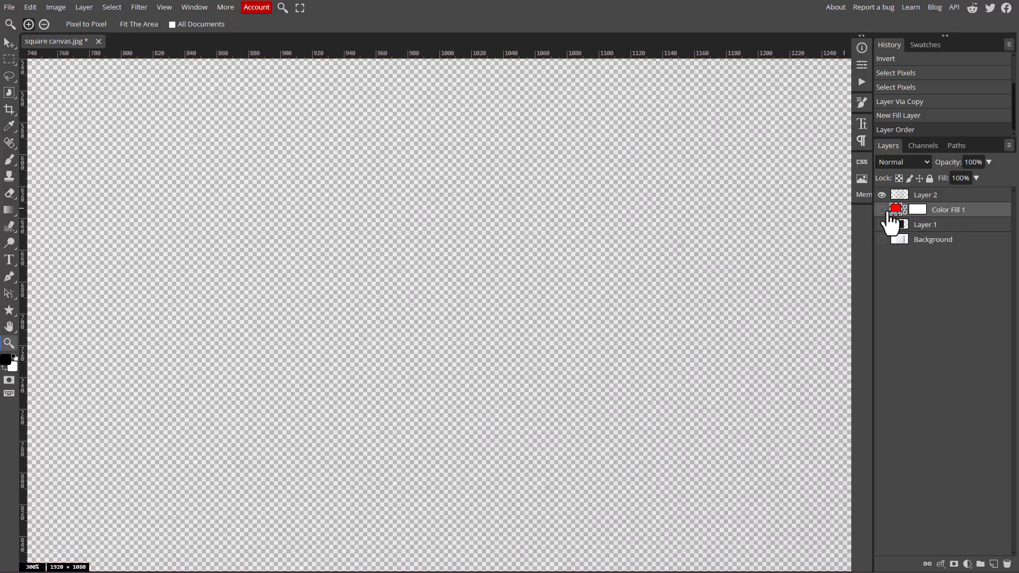
# - Export the transparent texture as a PNG named "square canvas texture overlay", replacing the existing file
pyautogui.keyDown('alt'); pyautogui.click(543, 222); pyautogui.keyUp('alt')
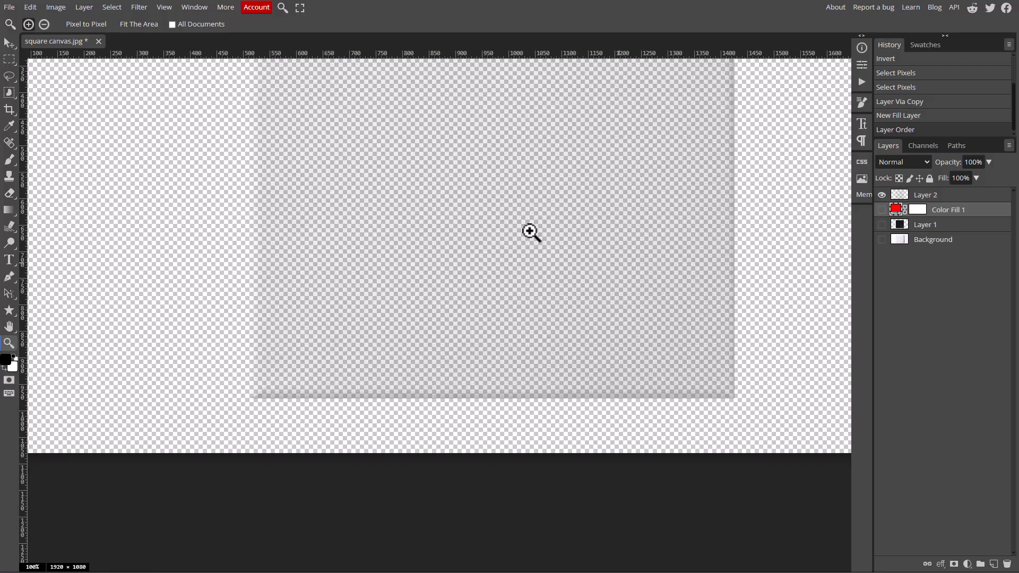
pyautogui.click(8, 7)
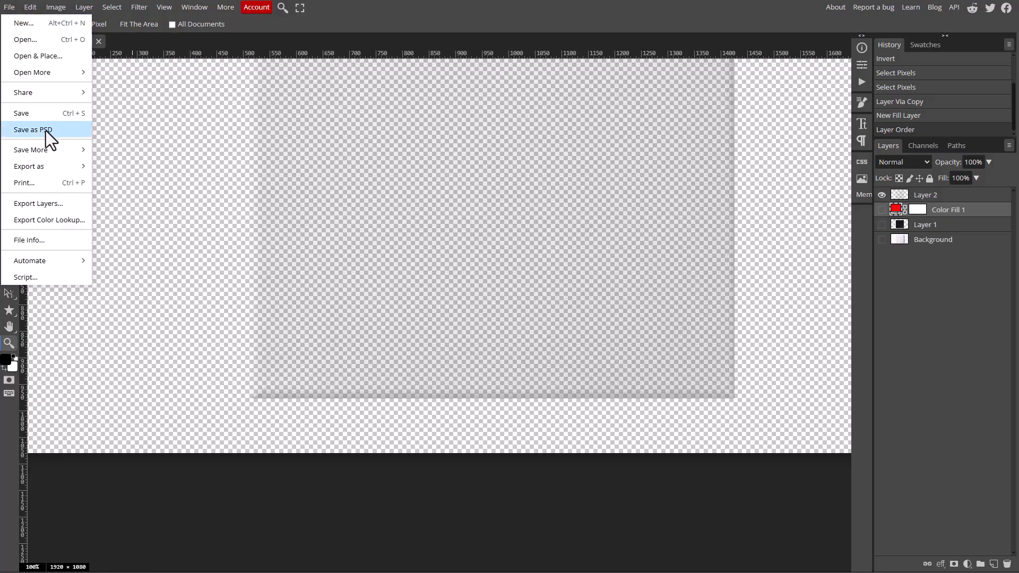
pyautogui.moveTo(31, 167)
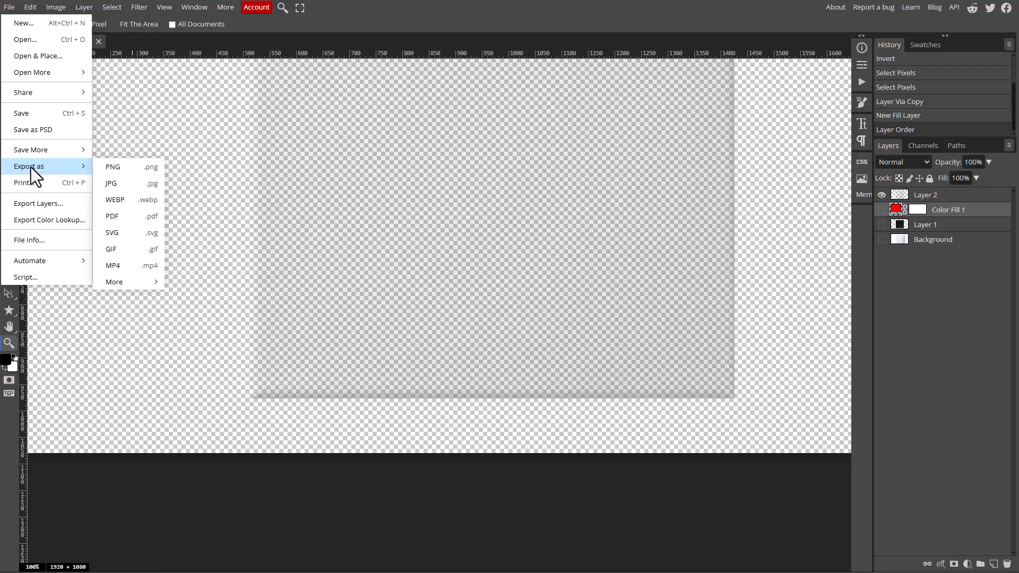
pyautogui.click(126, 167)
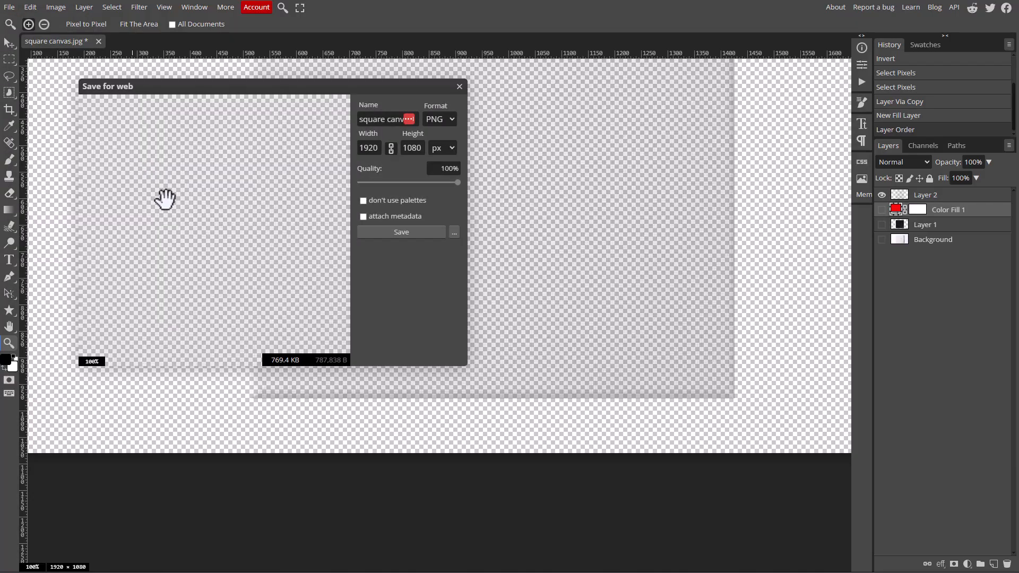
pyautogui.click(400, 236)
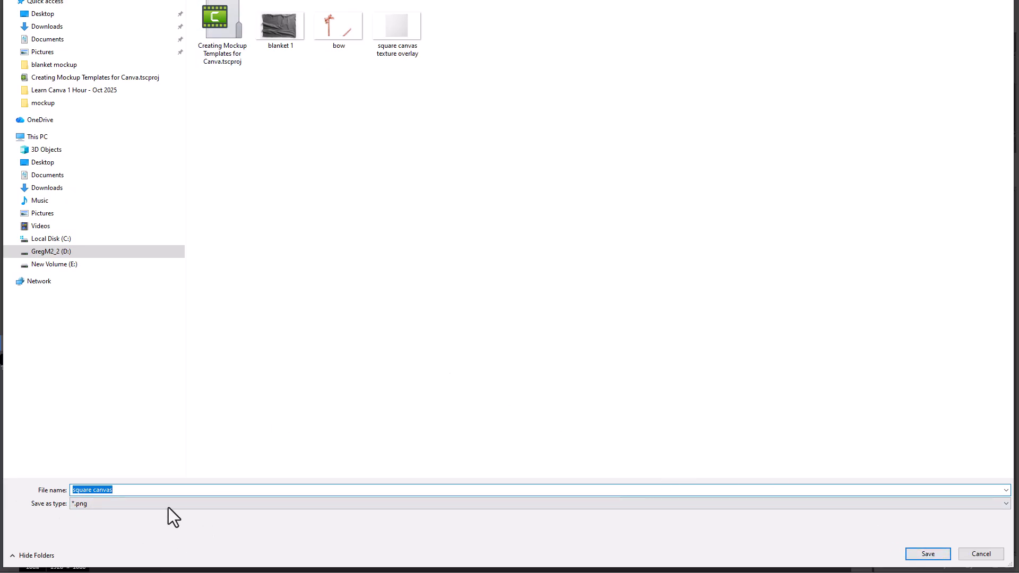
pyautogui.click(136, 489)
pyautogui.click(401, 42)
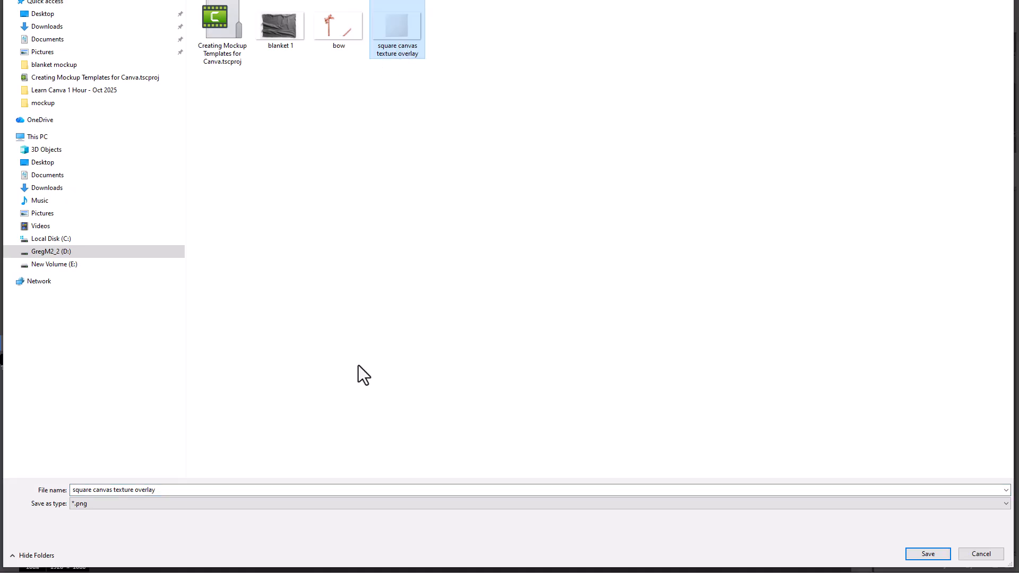
pyautogui.click(925, 554)
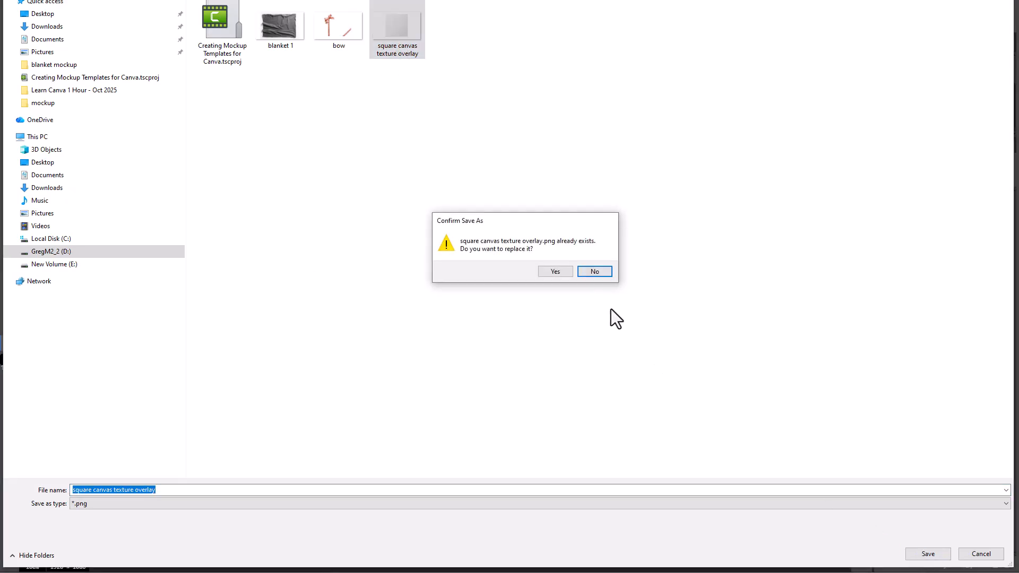
pyautogui.click(554, 272)
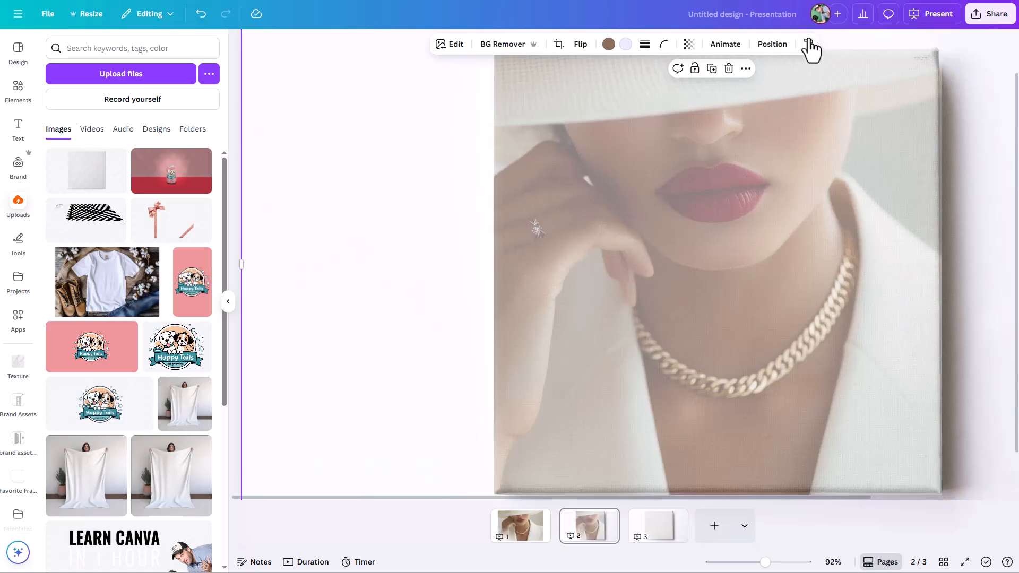
# - Switch to Canva and upload the newest downloaded "square canvas texture overlay.png" to the uploaded images
pyautogui.click(893, 0)
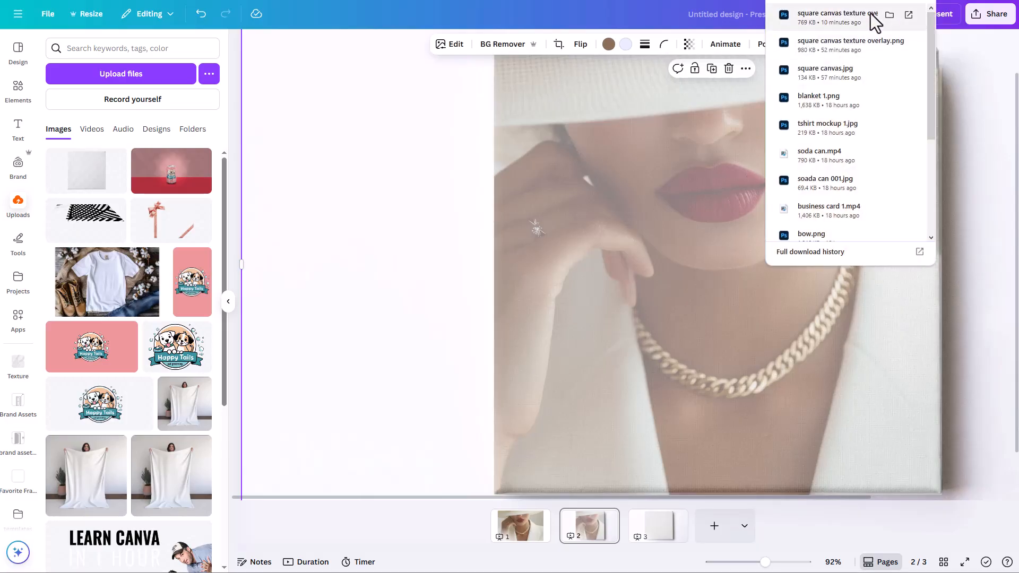
pyautogui.moveTo(862, 24); pyautogui.dragTo(125, 167)
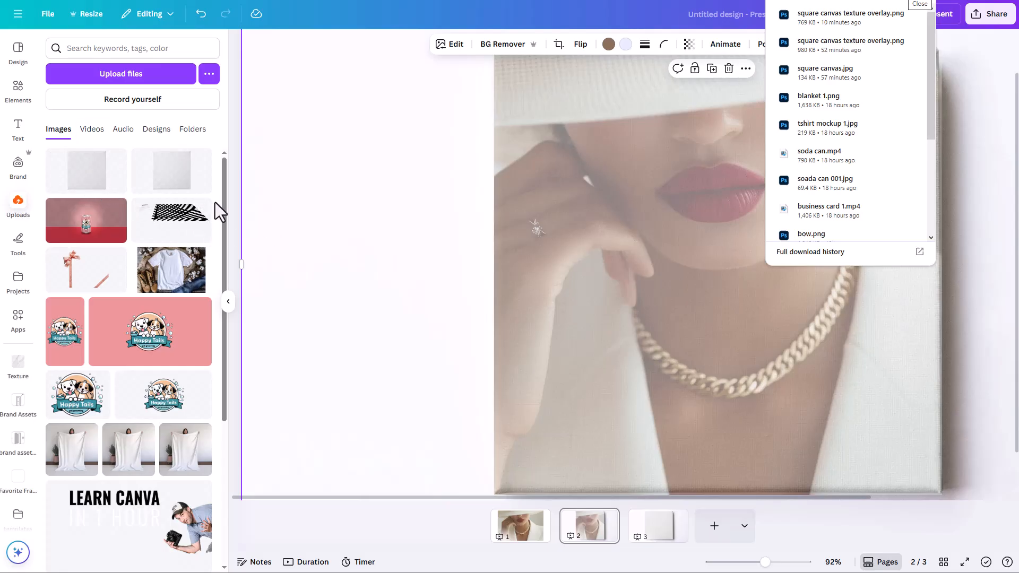
pyautogui.click(85, 182)
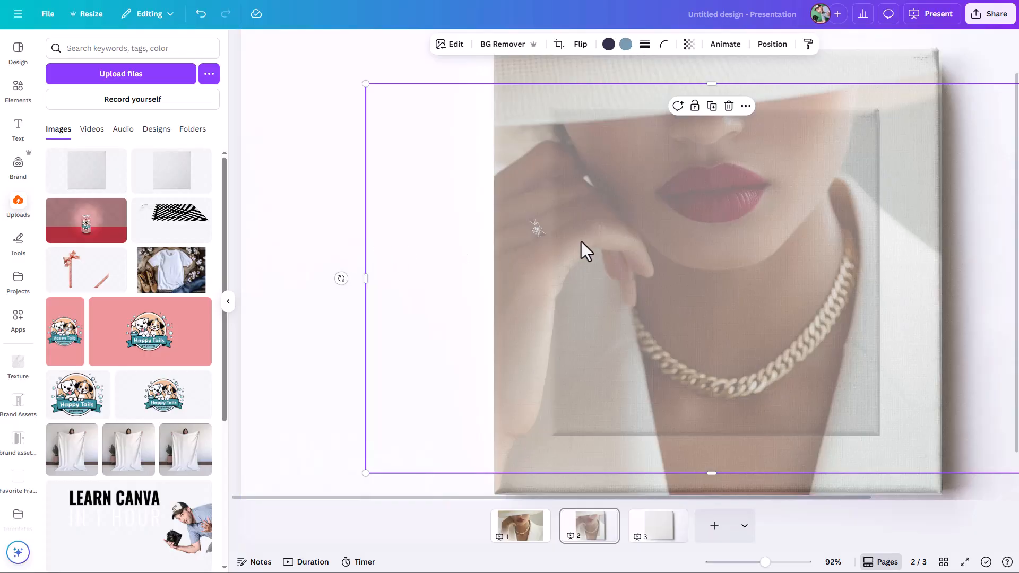
pyautogui.moveTo(582, 250); pyautogui.dragTo(354, 262)
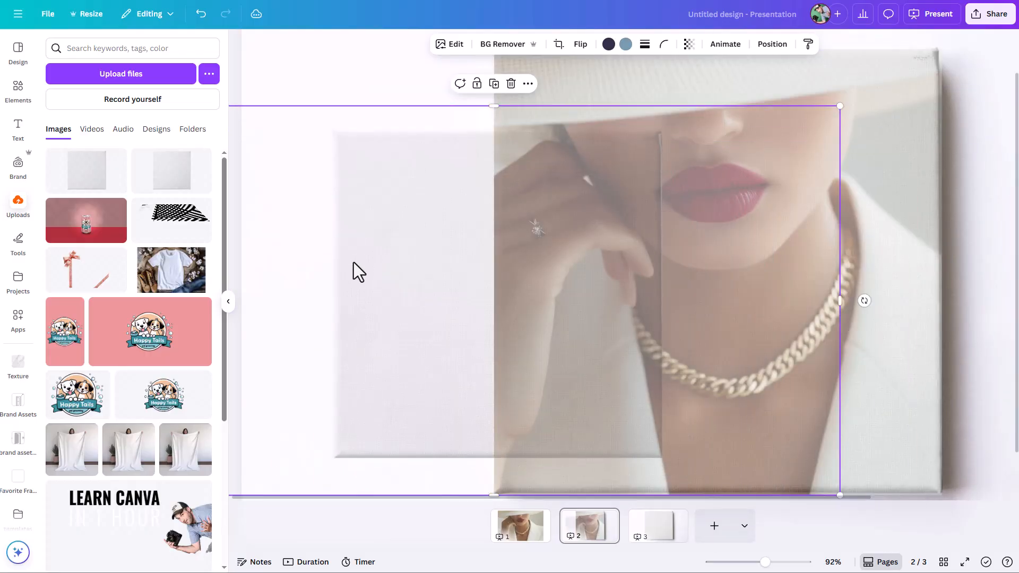
pyautogui.press('Delete')
# - Set the transparency of the white-hat woman photo on page 2 to 100
pyautogui.click(596, 149)
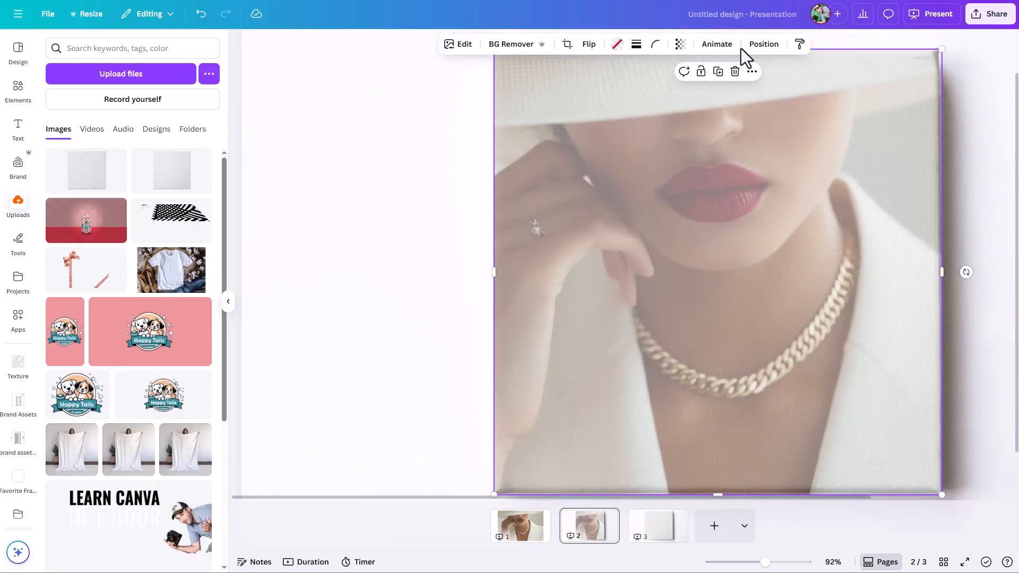
pyautogui.click(680, 44)
pyautogui.moveTo(663, 88); pyautogui.dragTo(828, 111)
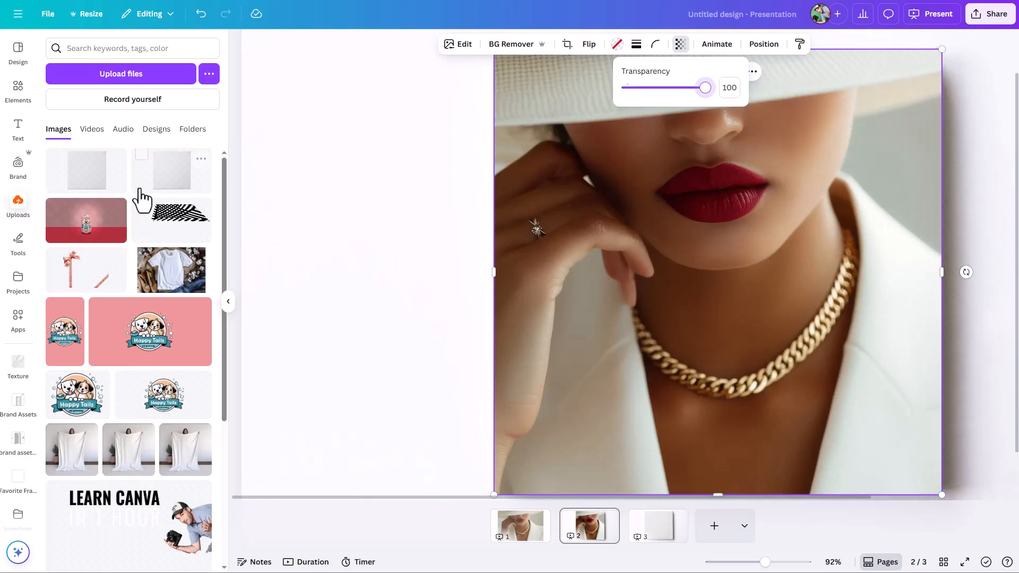
# - Add the newest square canvas texture overlay to page 2 and scale it to cover the whole page, aligned with the canvas edges
pyautogui.click(72, 183)
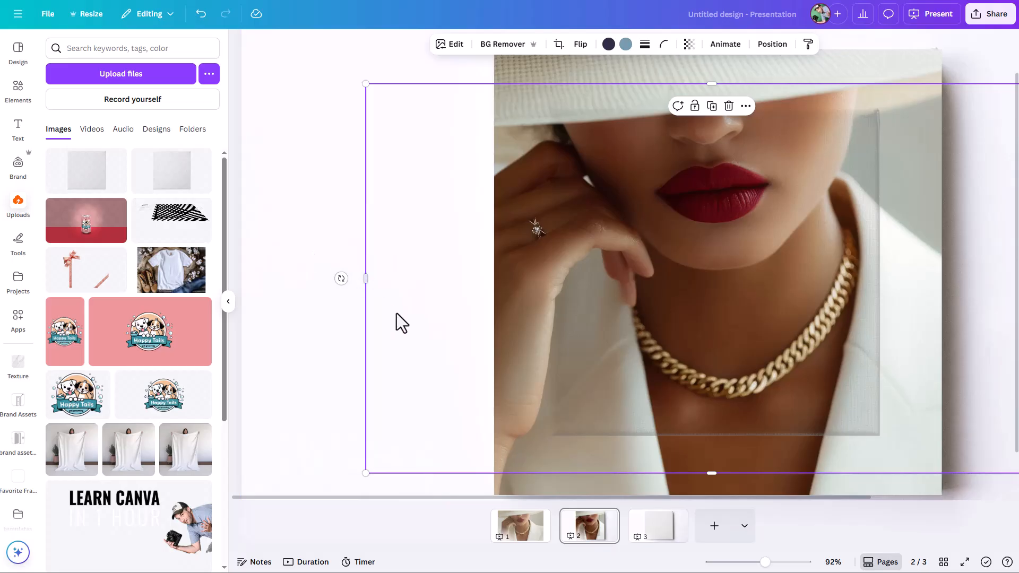
pyautogui.click(832, 562)
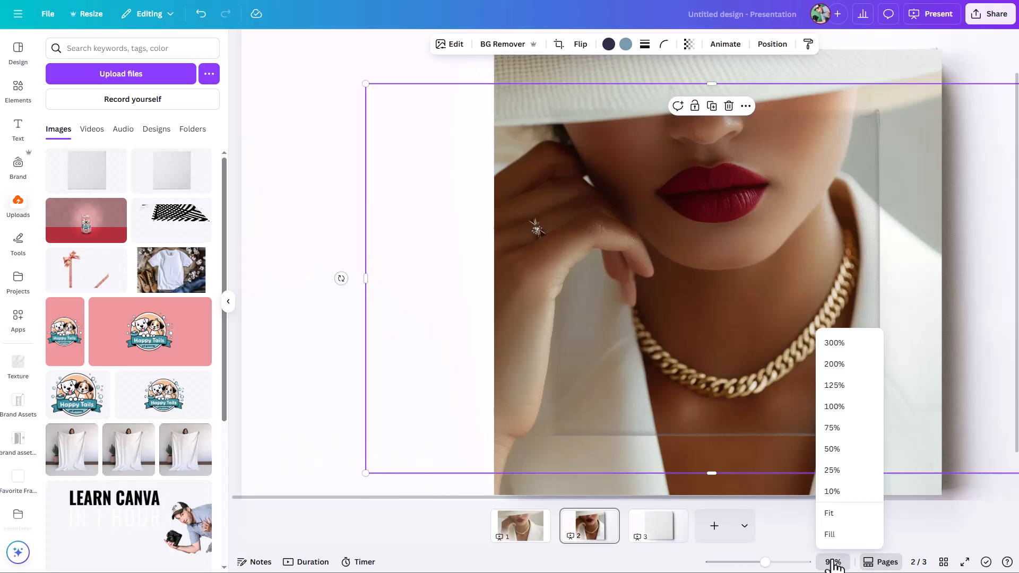
pyautogui.click(831, 516)
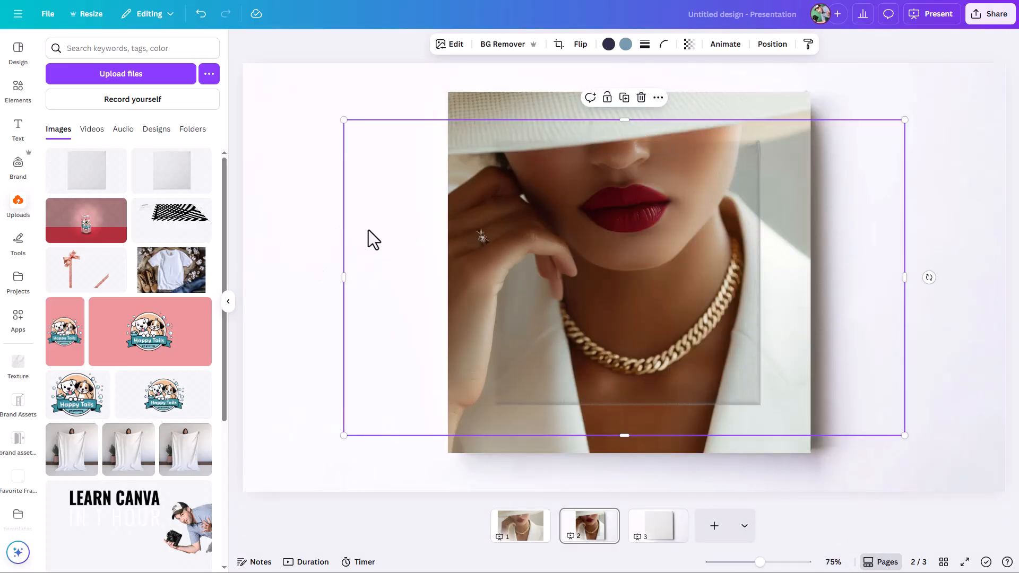
pyautogui.moveTo(371, 237); pyautogui.dragTo(270, 173)
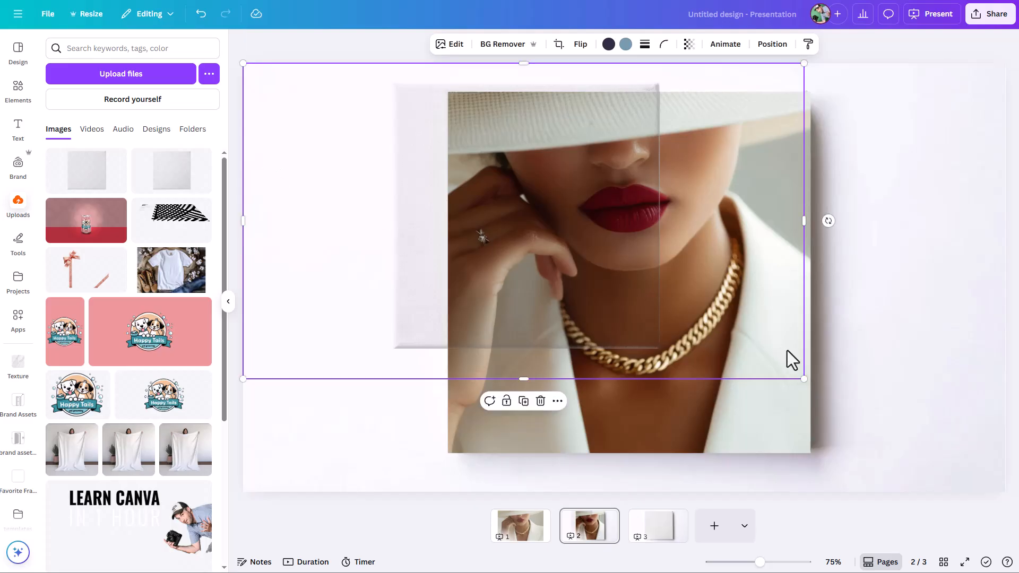
pyautogui.moveTo(803, 378); pyautogui.dragTo(1005, 492)
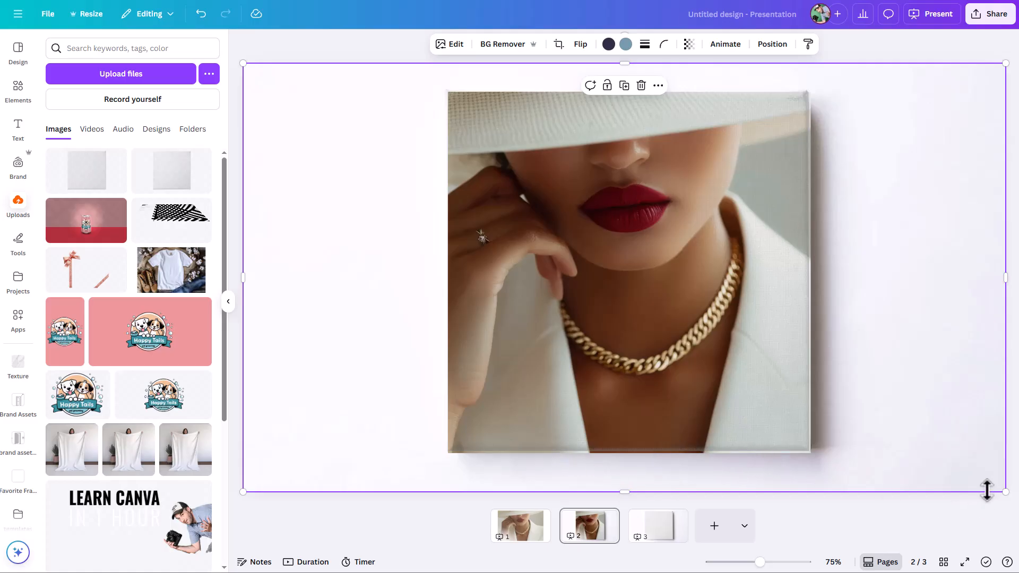
pyautogui.moveTo(1004, 491); pyautogui.dragTo(1011, 494)
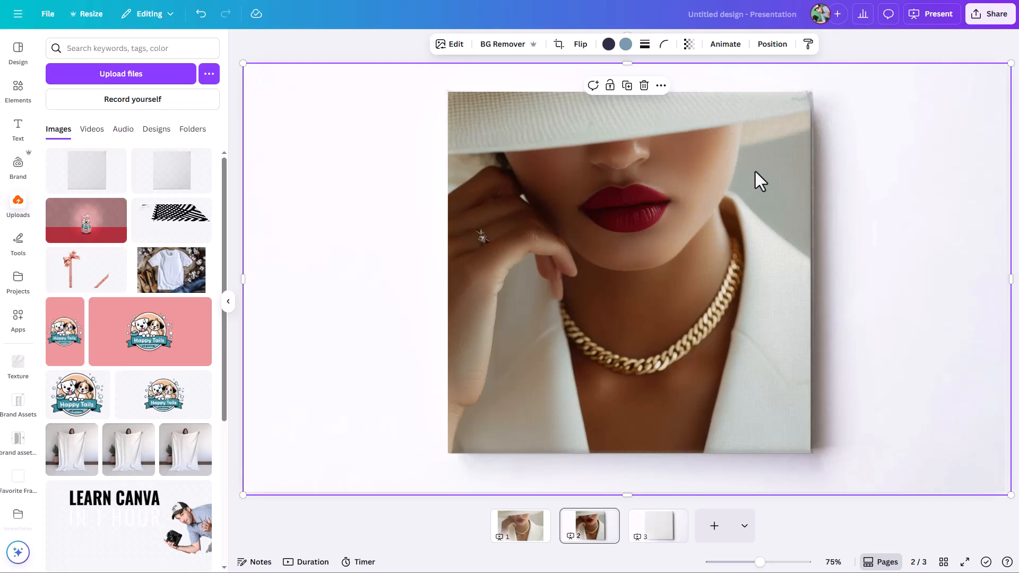
# - Apply a custom Duotone effect to the texture overlay with white (#FFFFFF) shadows
pyautogui.moveTo(760, 562); pyautogui.dragTo(779, 561)
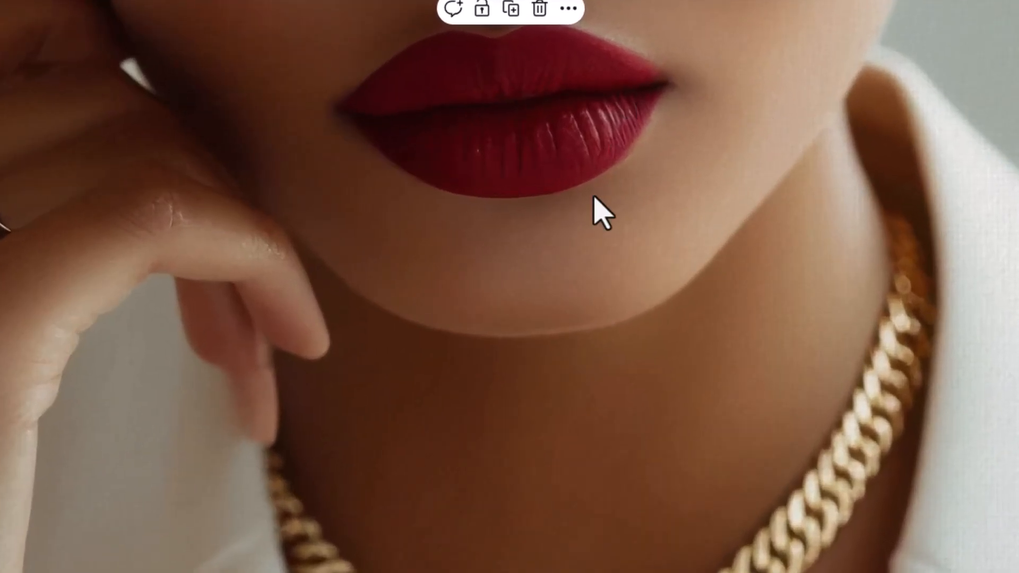
pyautogui.scroll(5, 741, 169)
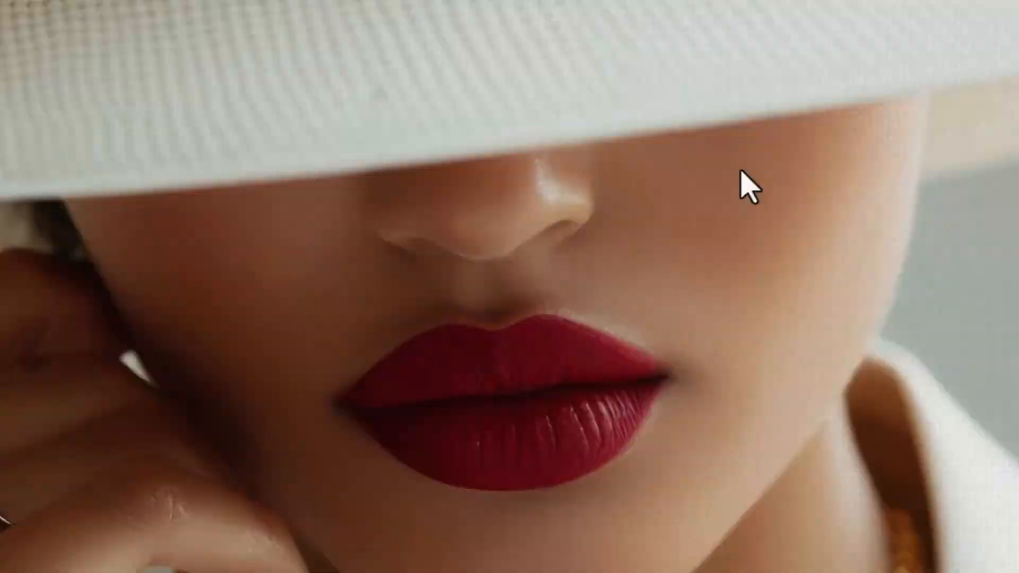
pyautogui.scroll(-3, 769, 233)
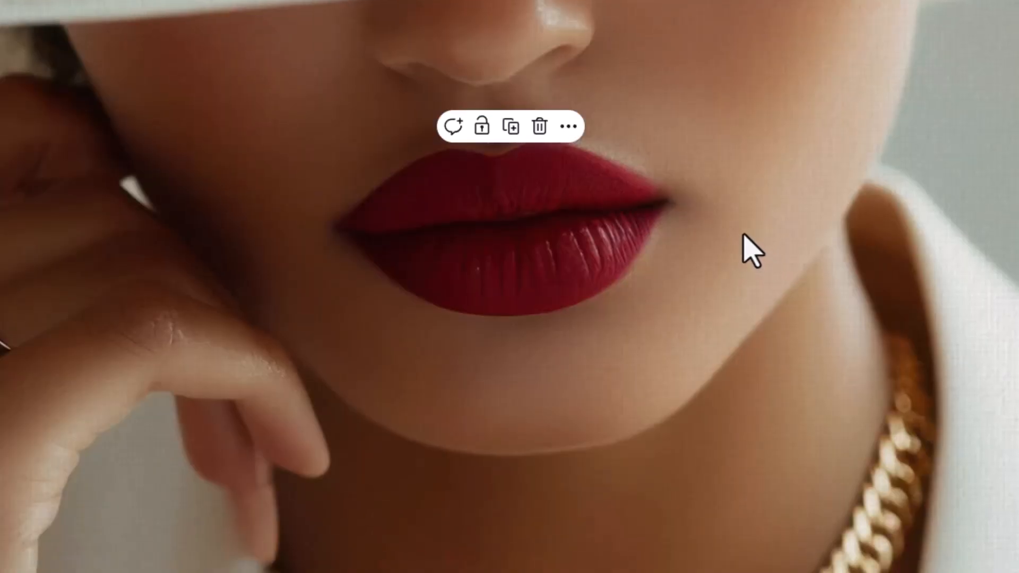
pyautogui.click(602, 18)
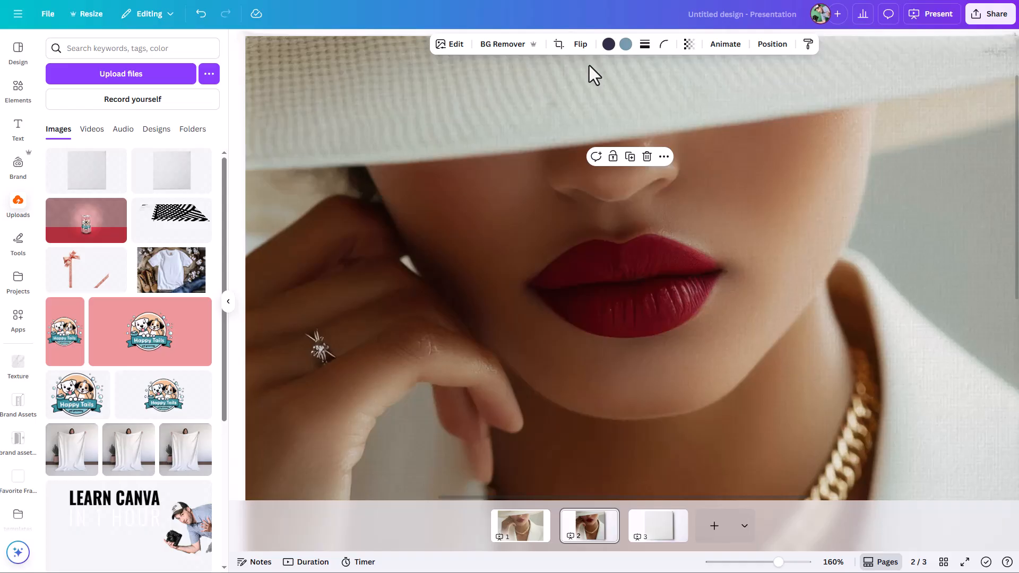
pyautogui.click(444, 46)
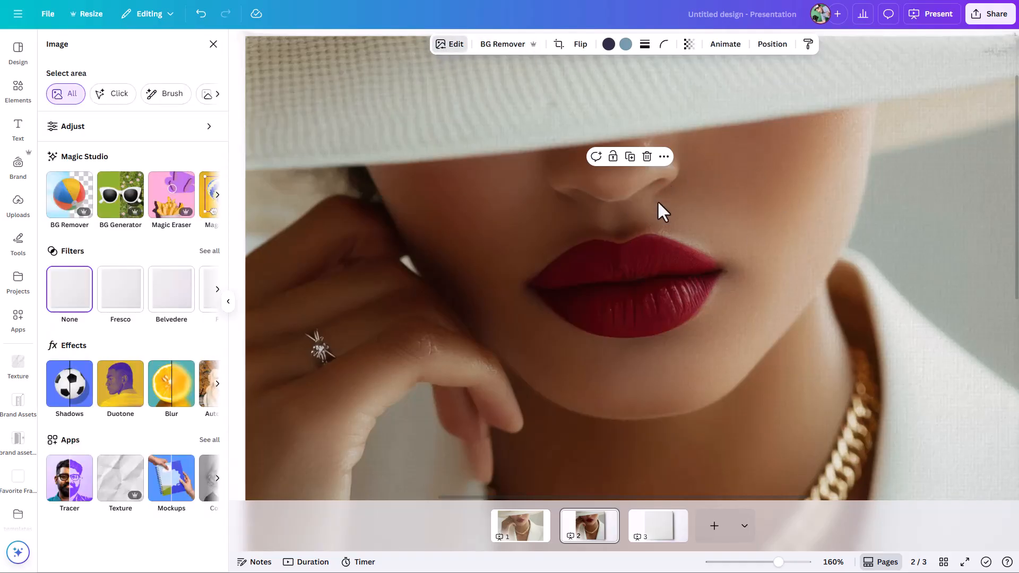
pyautogui.click(122, 393)
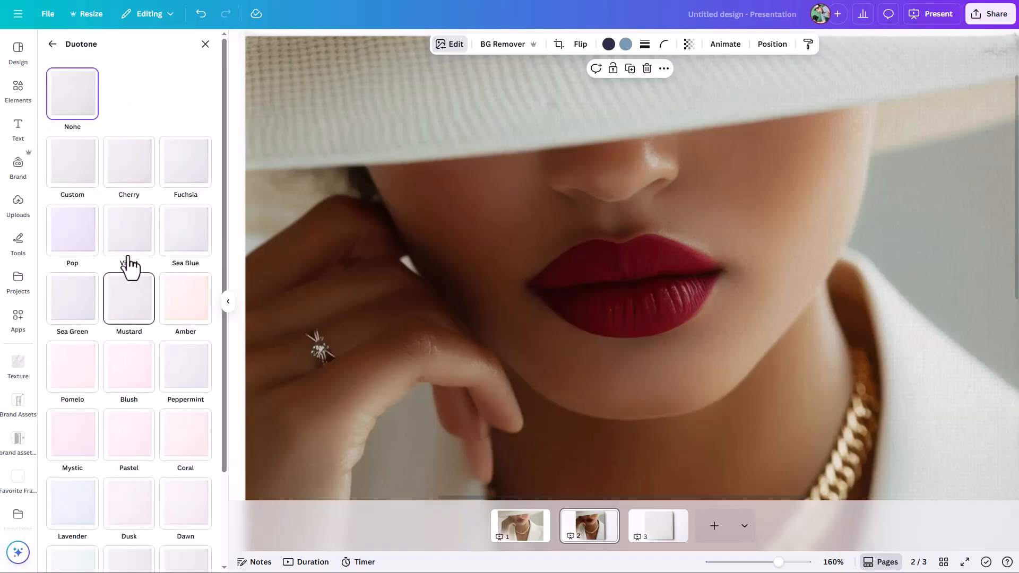
pyautogui.click(67, 183)
pyautogui.click(202, 242)
pyautogui.moveTo(222, 281); pyautogui.dragTo(186, 259)
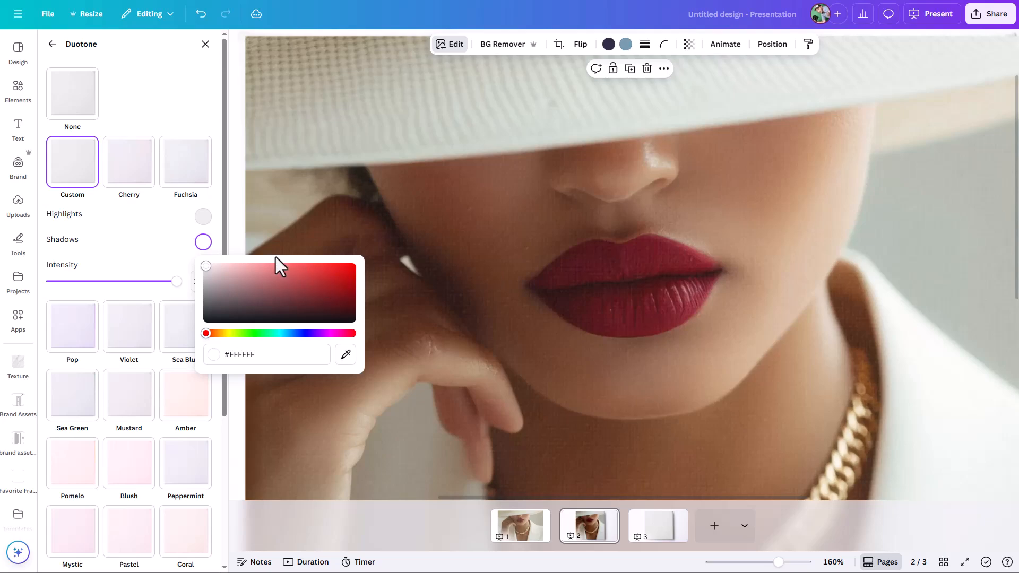
pyautogui.moveTo(212, 273); pyautogui.dragTo(160, 247)
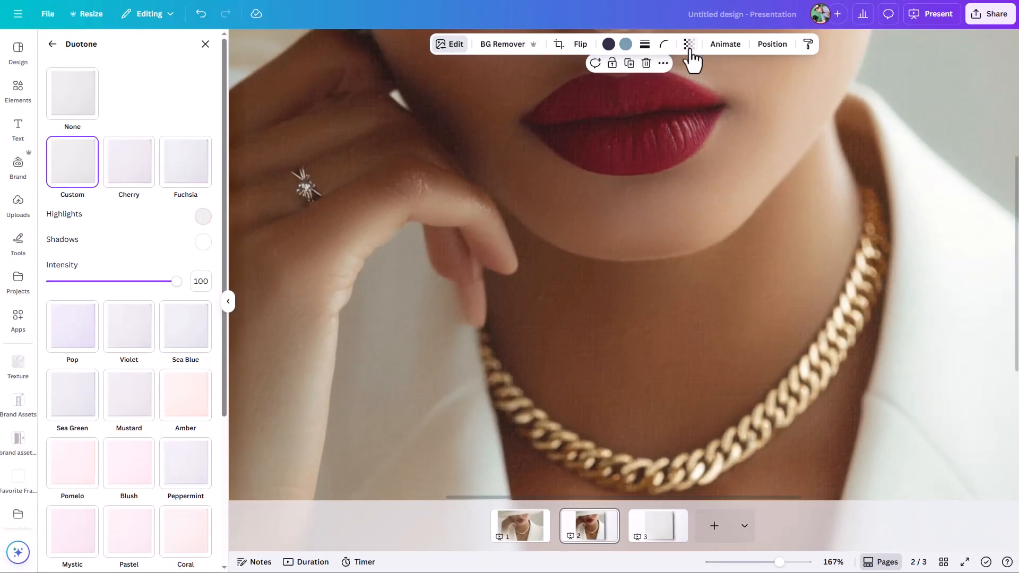
# - Test the texture overlay's transparency, duplicate the overlay and set the copy's transparency to 100
pyautogui.click(683, 47)
pyautogui.moveTo(694, 96); pyautogui.dragTo(739, 101)
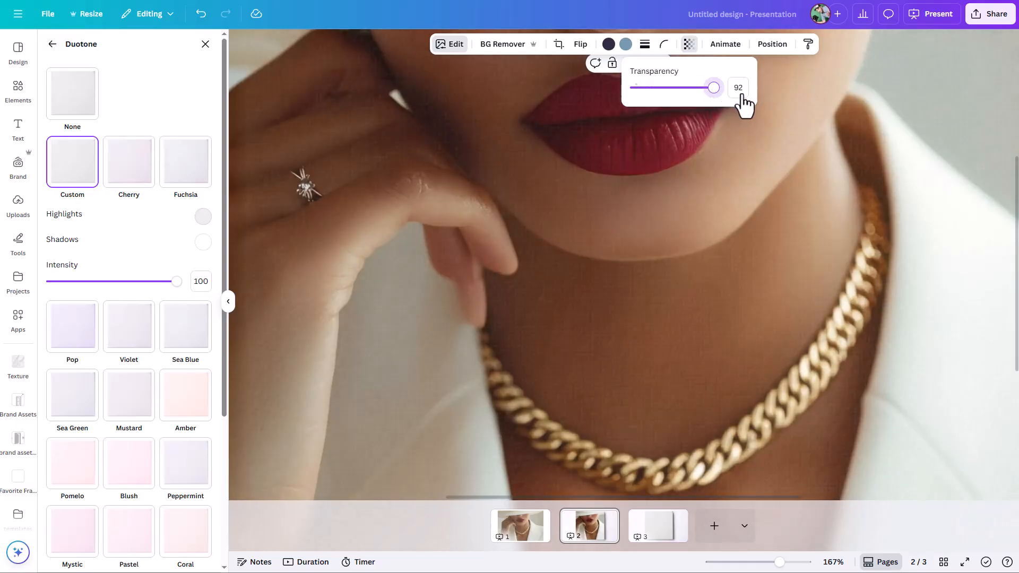
pyautogui.click(770, 45)
pyautogui.click(158, 71)
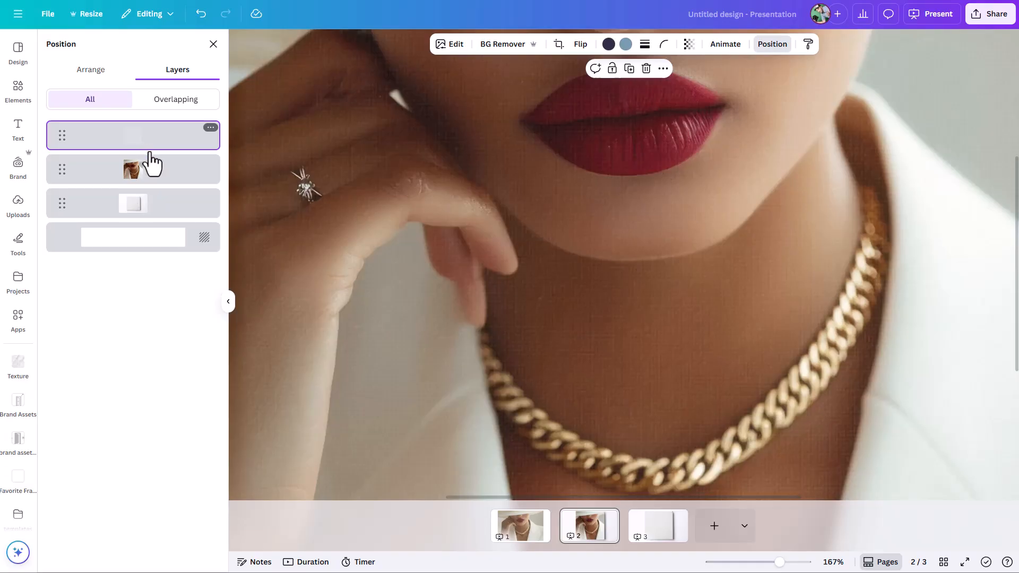
pyautogui.hotkey('ctrl', 'd')
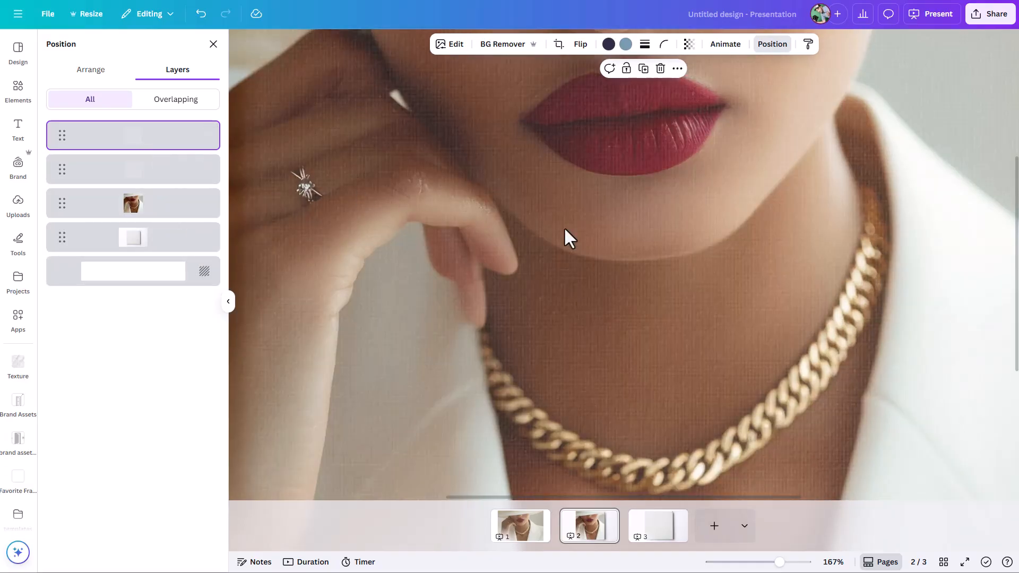
pyautogui.click(688, 46)
pyautogui.moveTo(700, 92); pyautogui.dragTo(784, 103)
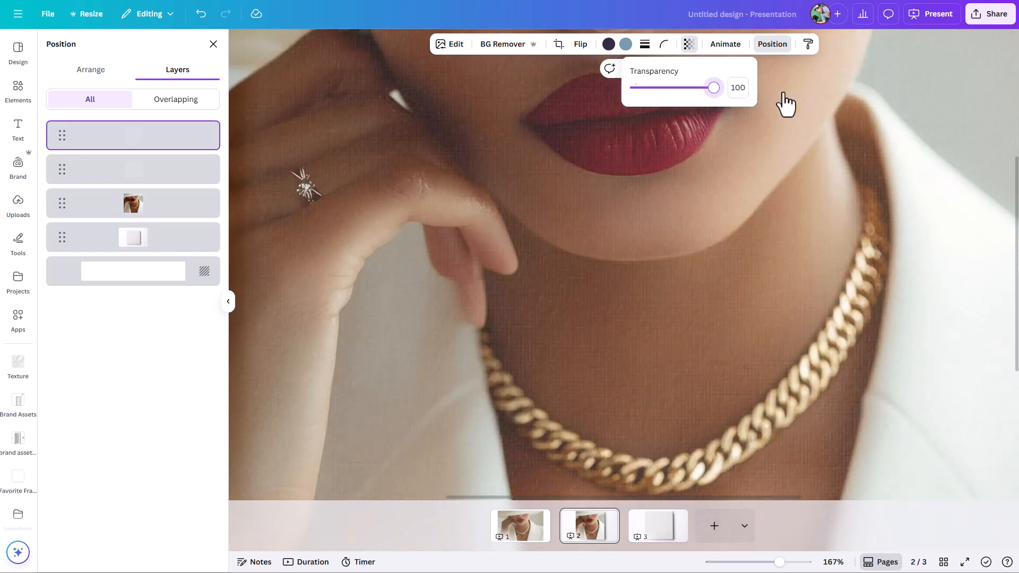
# - Group the two texture overlay layers on page 2
pyautogui.moveTo(778, 565); pyautogui.dragTo(771, 565)
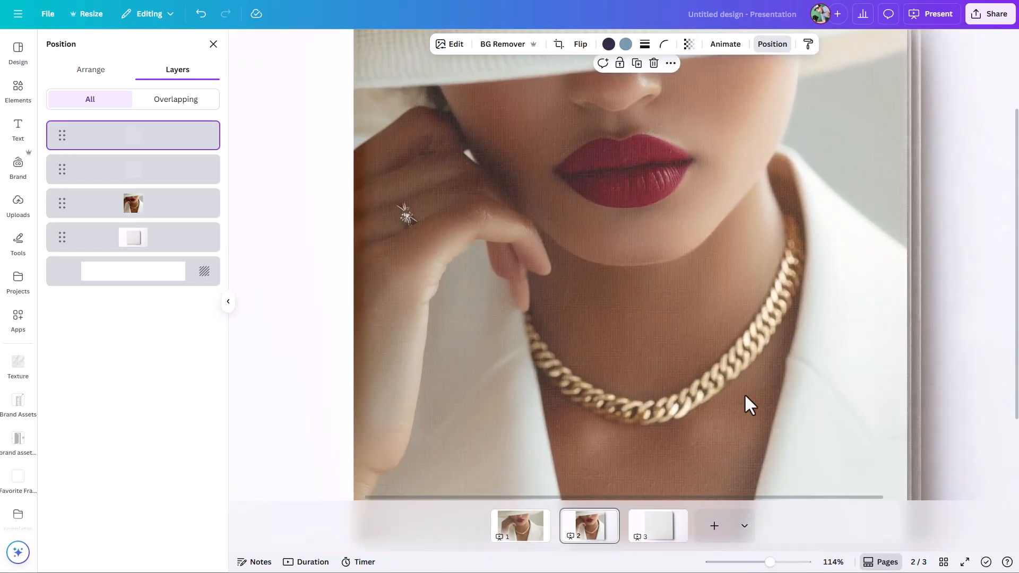
pyautogui.scroll(3, 738, 356)
pyautogui.scroll(-5, 477, 271)
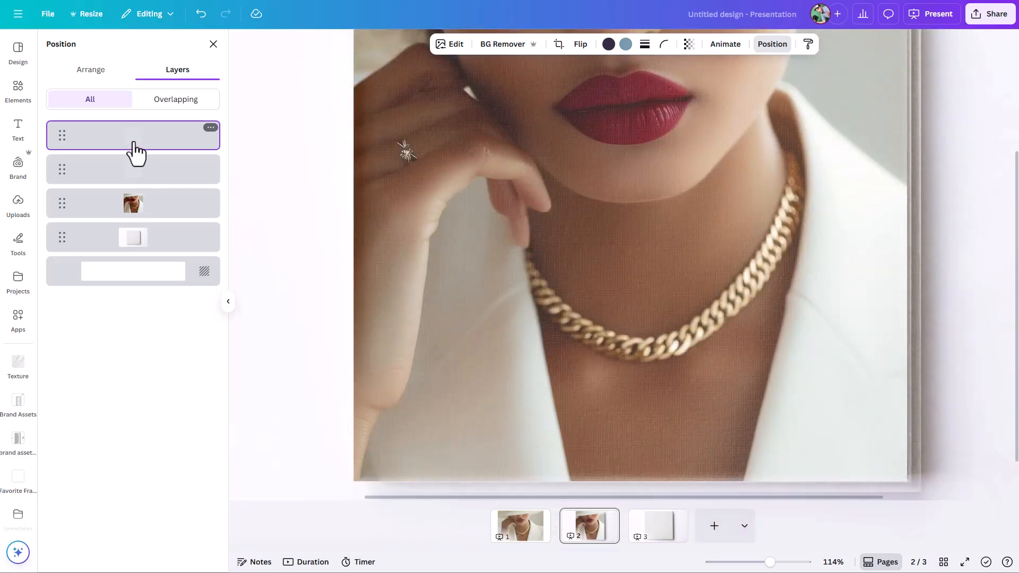
pyautogui.keyDown('shift'); pyautogui.click(130, 183); pyautogui.keyUp('shift')
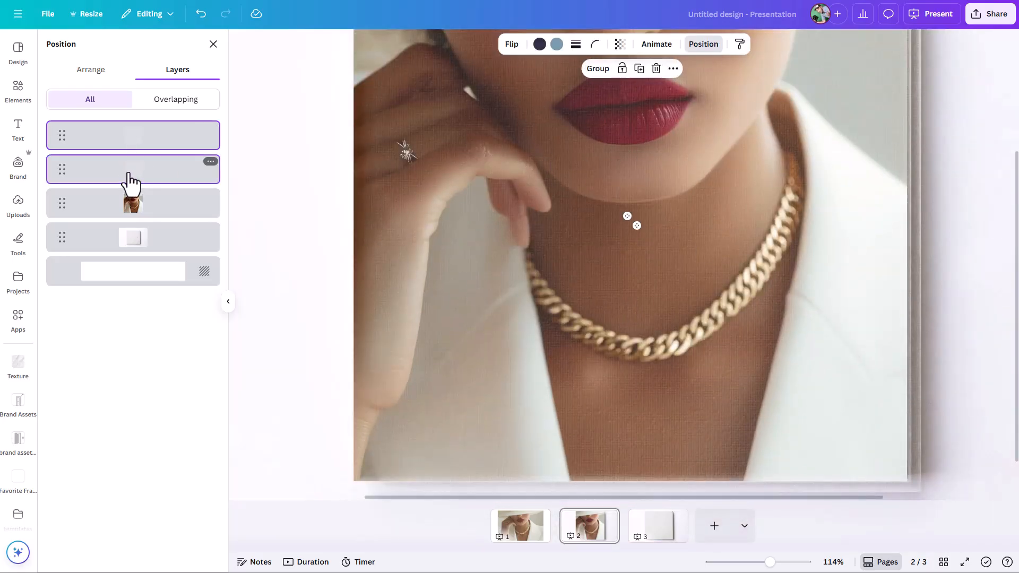
pyautogui.hotkey('ctrl', 'g')
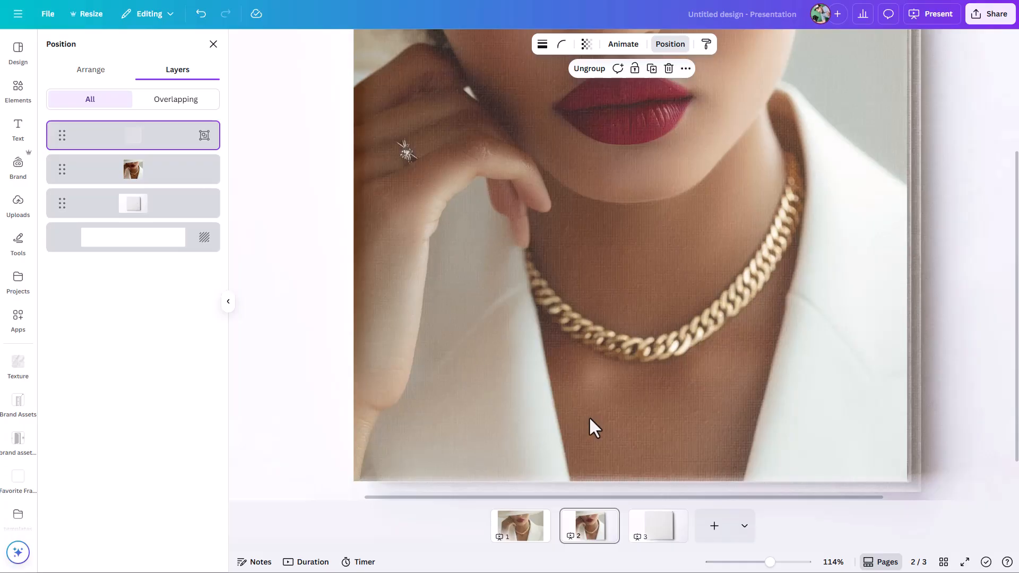
# - Narrow the overlay group to expose the photo, replace it with the ponytail woman's portrait, and restore the group to full page width
pyautogui.moveTo(769, 562); pyautogui.dragTo(757, 562)
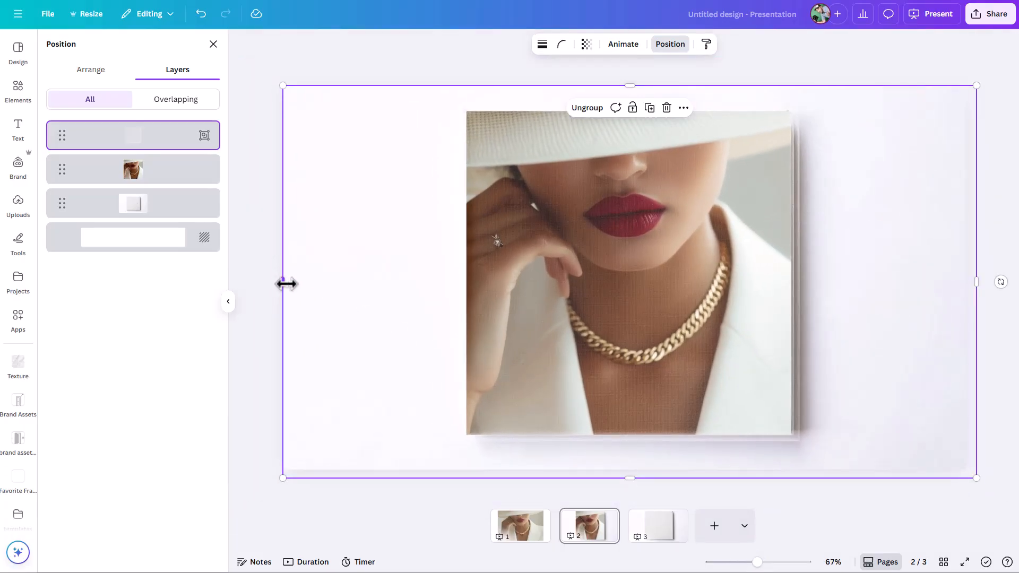
pyautogui.moveTo(286, 283); pyautogui.dragTo(496, 283)
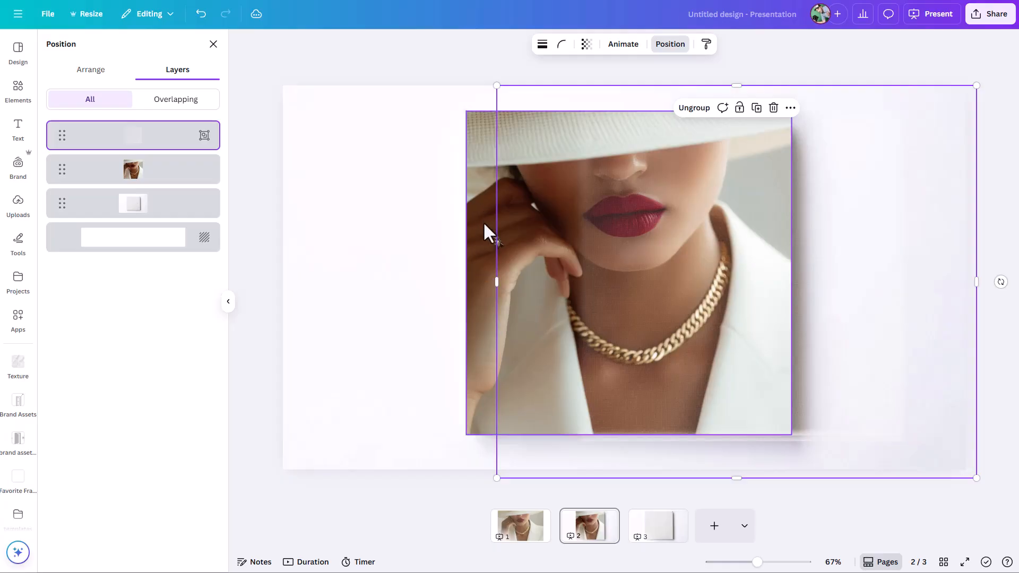
pyautogui.click(14, 94)
pyautogui.moveTo(155, 133); pyautogui.dragTo(479, 231)
pyautogui.moveTo(496, 284); pyautogui.dragTo(288, 283)
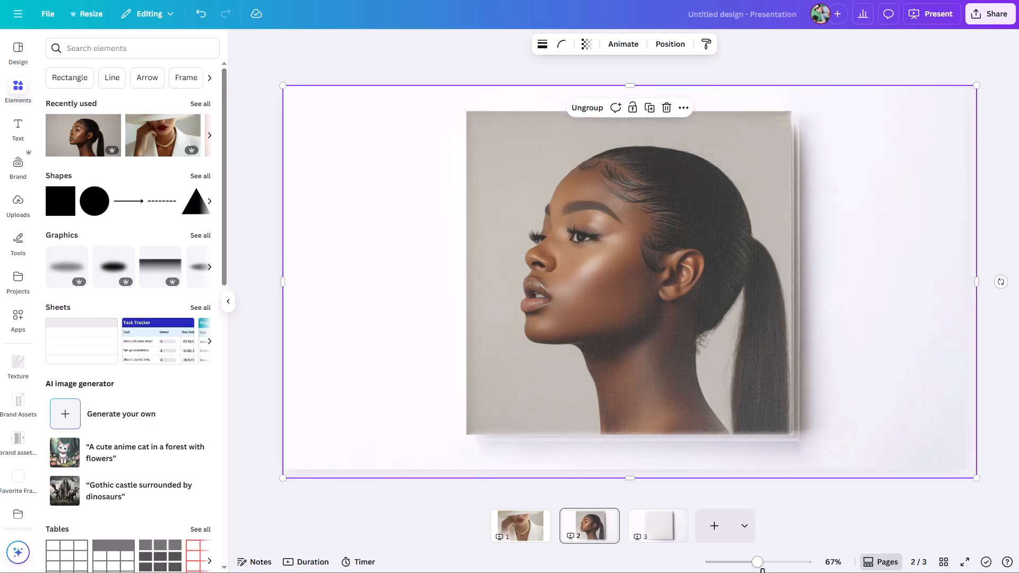
pyautogui.moveTo(762, 570); pyautogui.dragTo(776, 570)
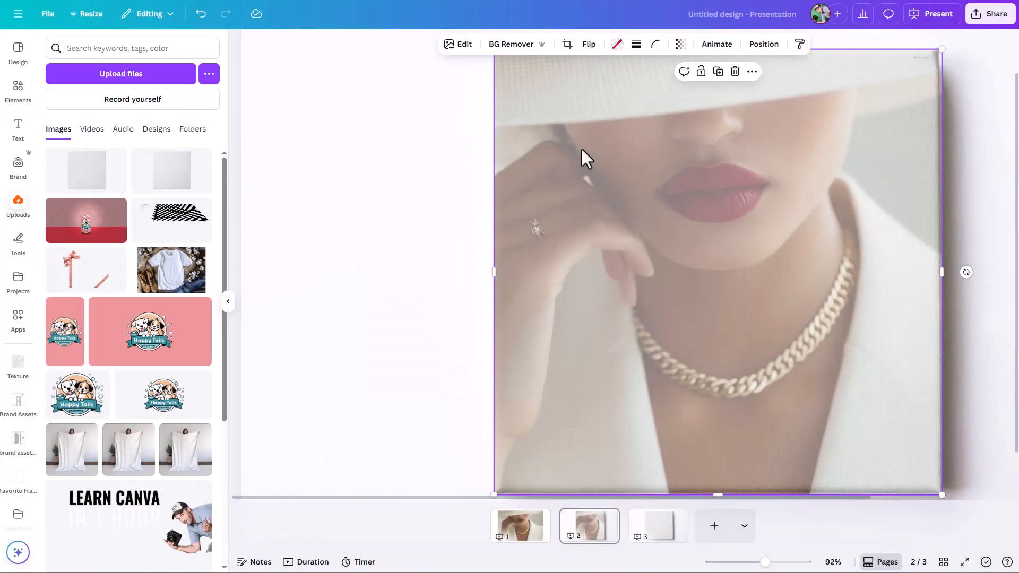
# - Place the uploaded texture overlay over the white-hat woman photo, enlarge it to fill page 2 and open its image editing options
pyautogui.click(73, 181)
pyautogui.click(833, 563)
pyautogui.click(833, 514)
pyautogui.moveTo(738, 340); pyautogui.dragTo(636, 282)
pyautogui.moveTo(802, 378); pyautogui.dragTo(1008, 486)
pyautogui.moveTo(760, 561); pyautogui.dragTo(778, 561)
pyautogui.scroll(2, 769, 211)
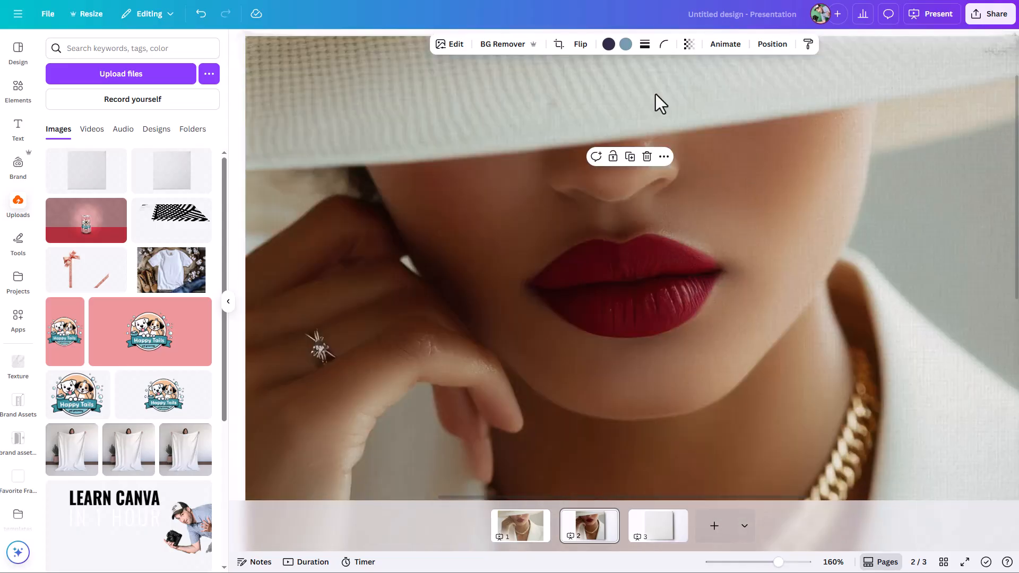
pyautogui.click(454, 44)
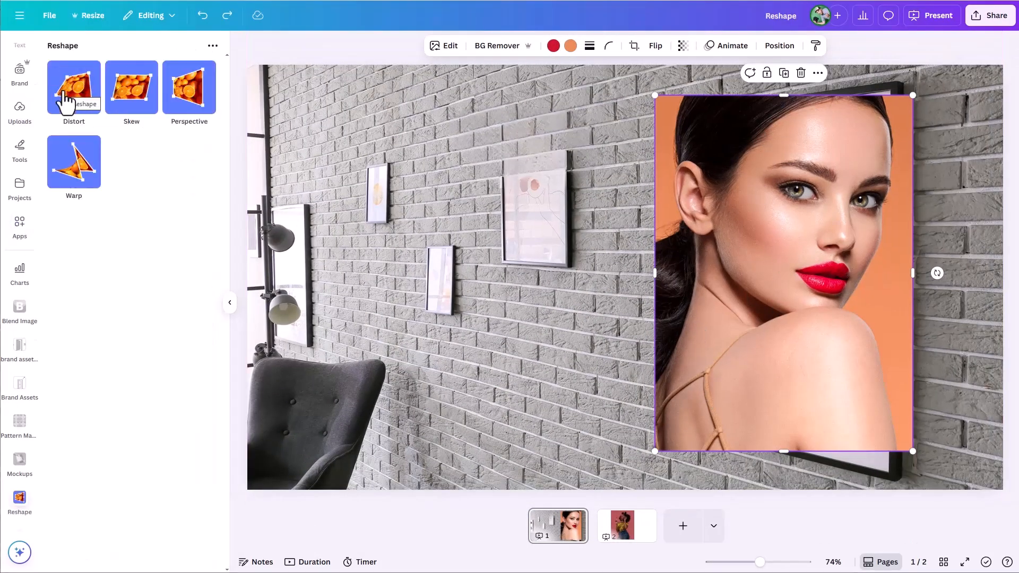
# - Warp the red-lipped woman's portrait to fit the print area of the large wall frame, save it and reduce its transparency value
pyautogui.click(73, 162)
pyautogui.moveTo(909, 451); pyautogui.dragTo(871, 421)
pyautogui.moveTo(657, 450); pyautogui.dragTo(705, 393)
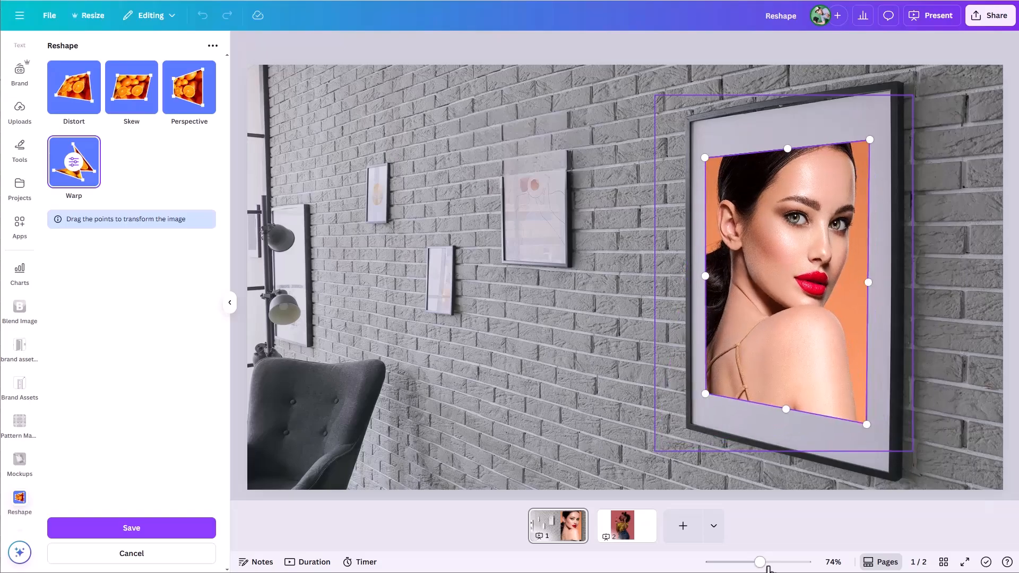
pyautogui.moveTo(760, 562); pyautogui.dragTo(805, 562)
pyautogui.scroll(15, 673, 498)
pyautogui.scroll(-20, 673, 498)
pyautogui.hscroll(18, 674, 499)
pyautogui.click(132, 527)
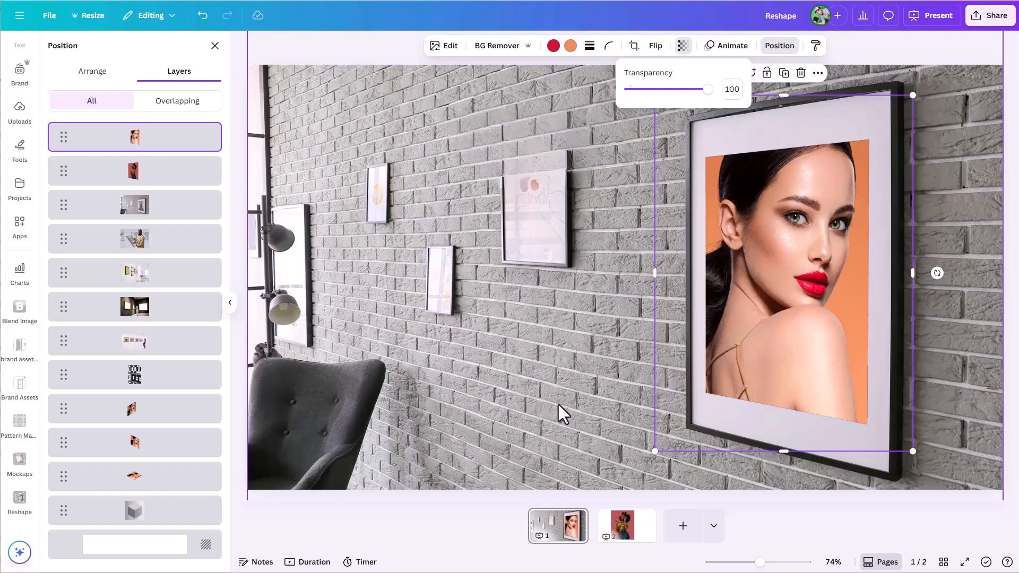
pyautogui.moveTo(716, 90); pyautogui.dragTo(702, 96)
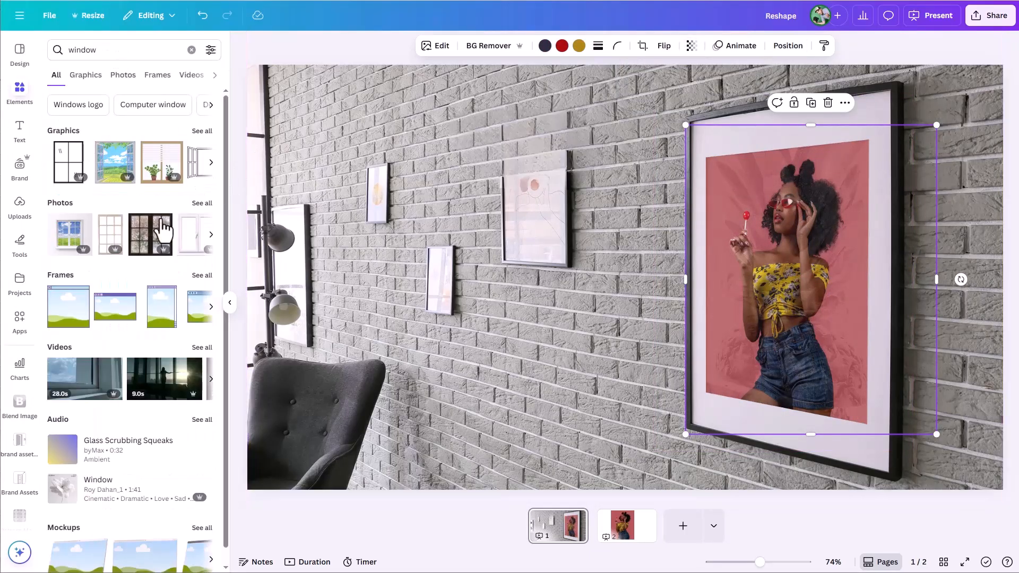
# - Add the photo of a room with dark-framed windows, crop it to the panes and enlarge it over the large wall frame
pyautogui.click(202, 202)
pyautogui.scroll(-5, 130, 318)
pyautogui.click(103, 392)
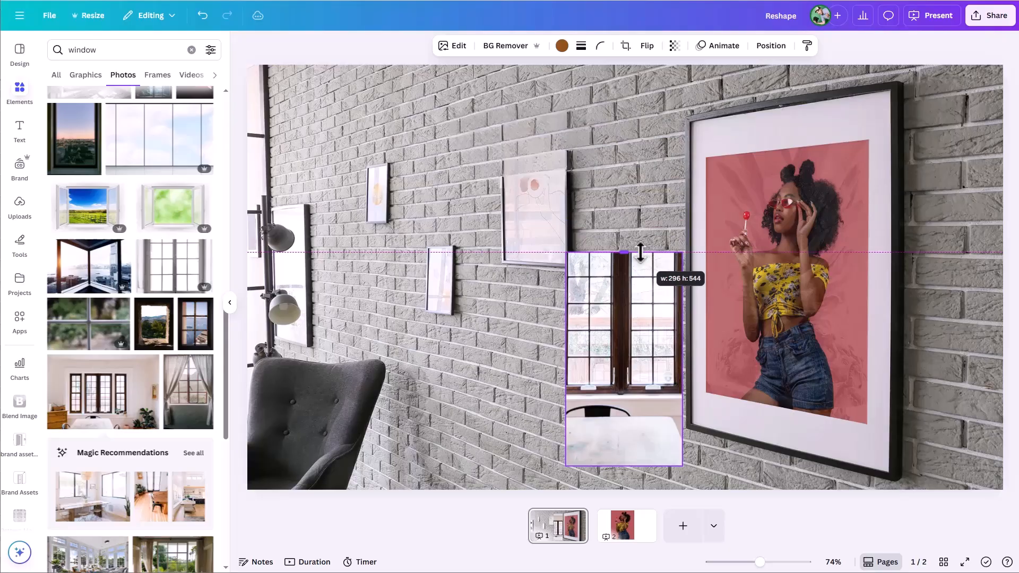
pyautogui.moveTo(682, 297); pyautogui.dragTo(654, 325)
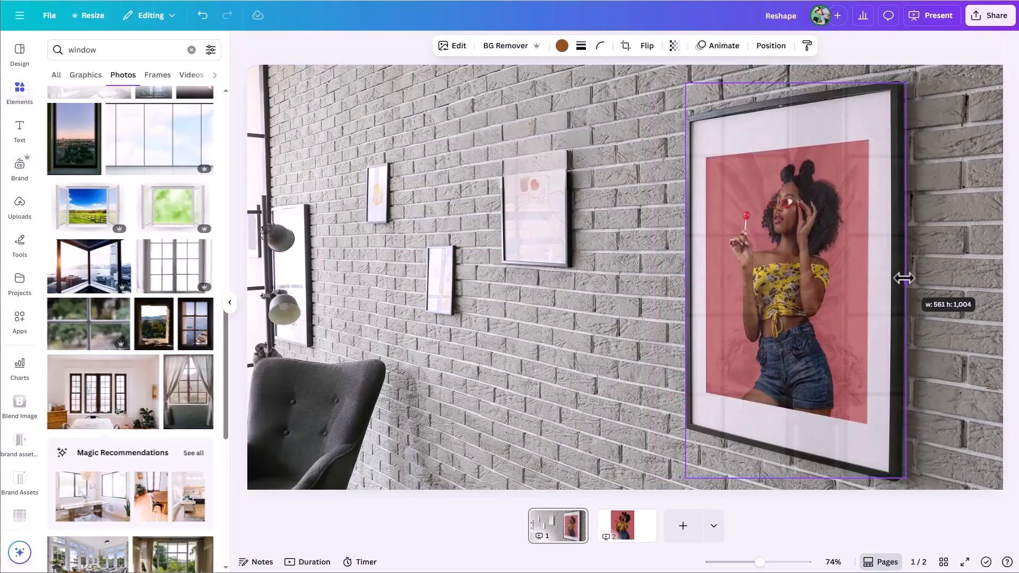
pyautogui.moveTo(903, 278); pyautogui.dragTo(1002, 278)
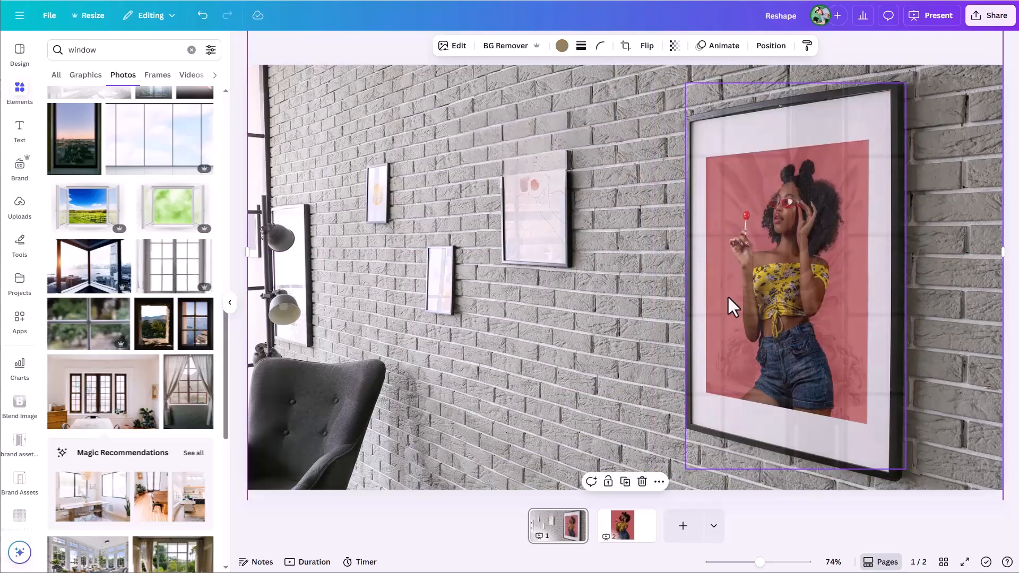
pyautogui.click(764, 46)
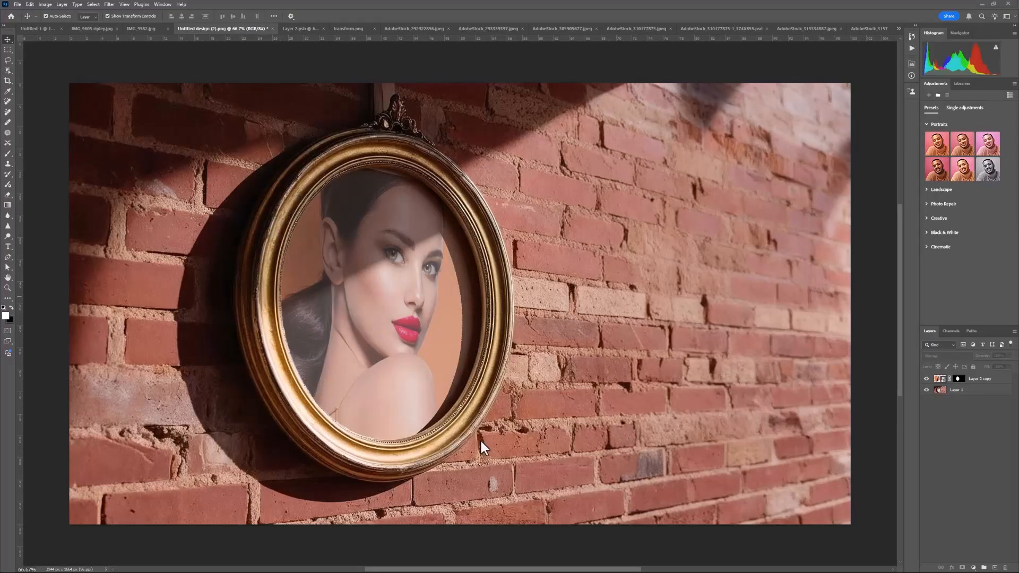
# - In Photoshop, swap the oval frame's smart object artwork for the pink-haired woman's portrait and centre it inside the frame
pyautogui.click(957, 379)
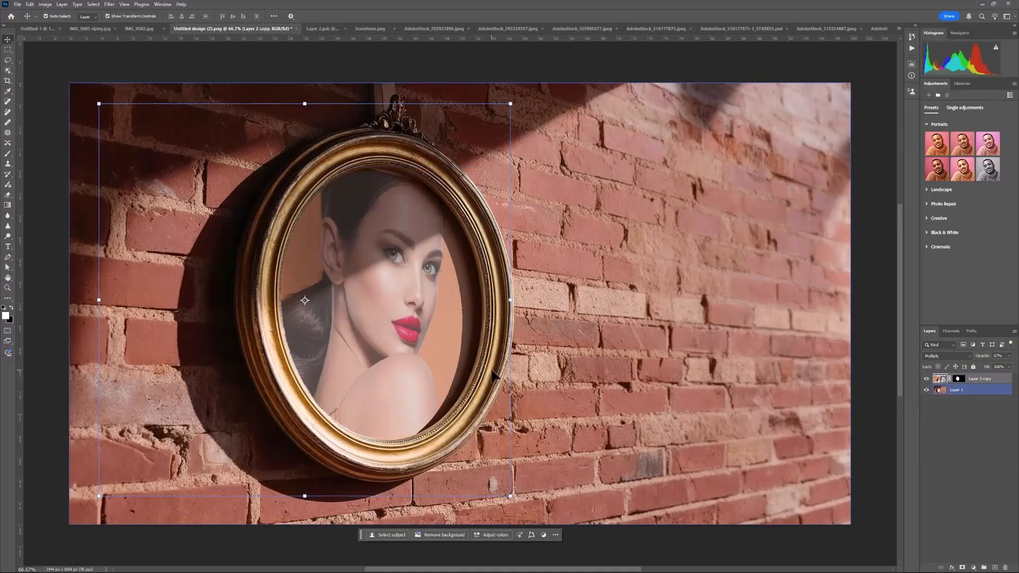
pyautogui.doubleClick(940, 379)
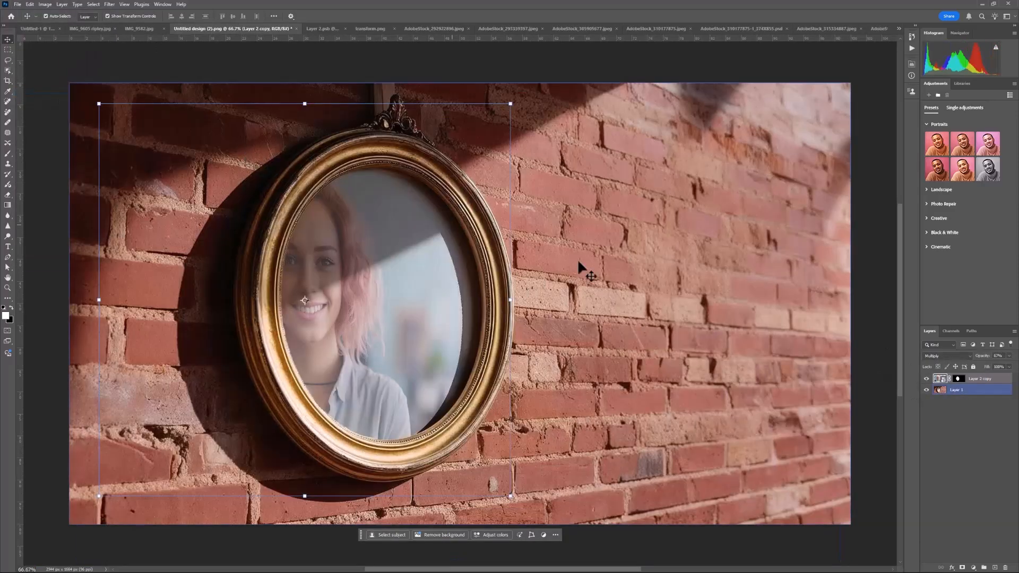
pyautogui.moveTo(358, 317); pyautogui.dragTo(430, 317)
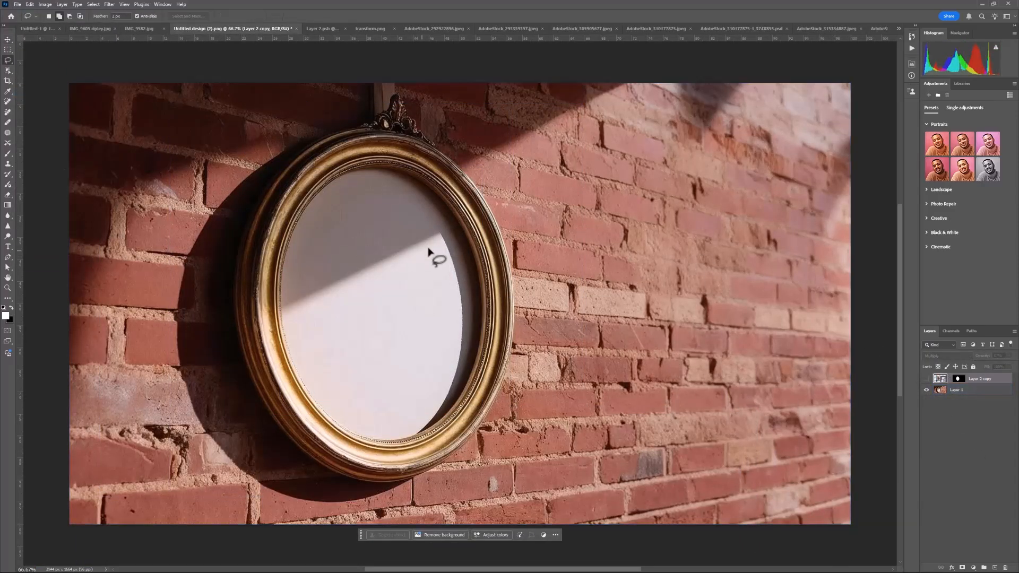
# - Select the shadow edge along the oval frame's inner right side on Layer 1 and apply a 7.4-pixel Gaussian Blur
pyautogui.moveTo(436, 229); pyautogui.dragTo(443, 412)
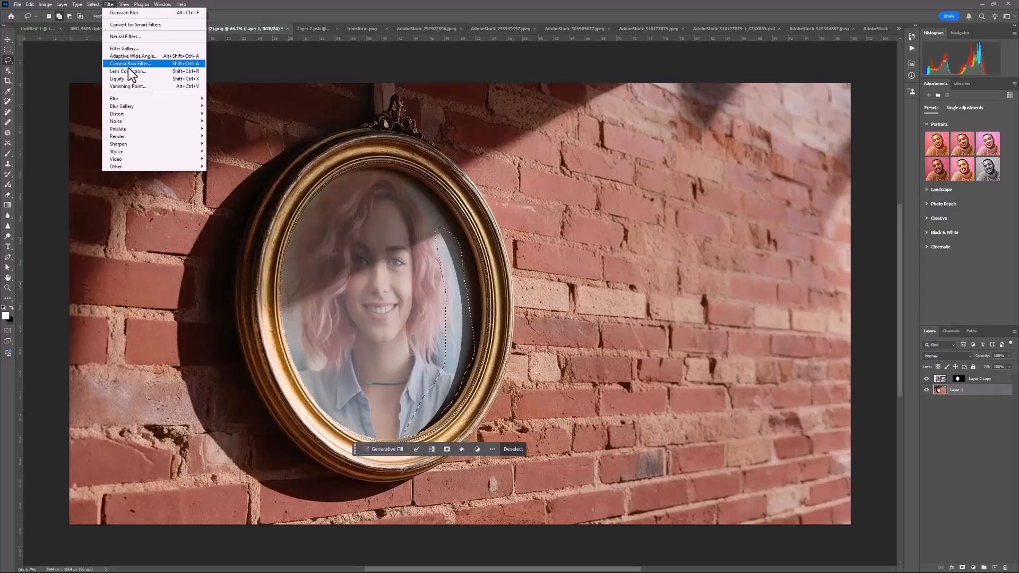
pyautogui.click(129, 71)
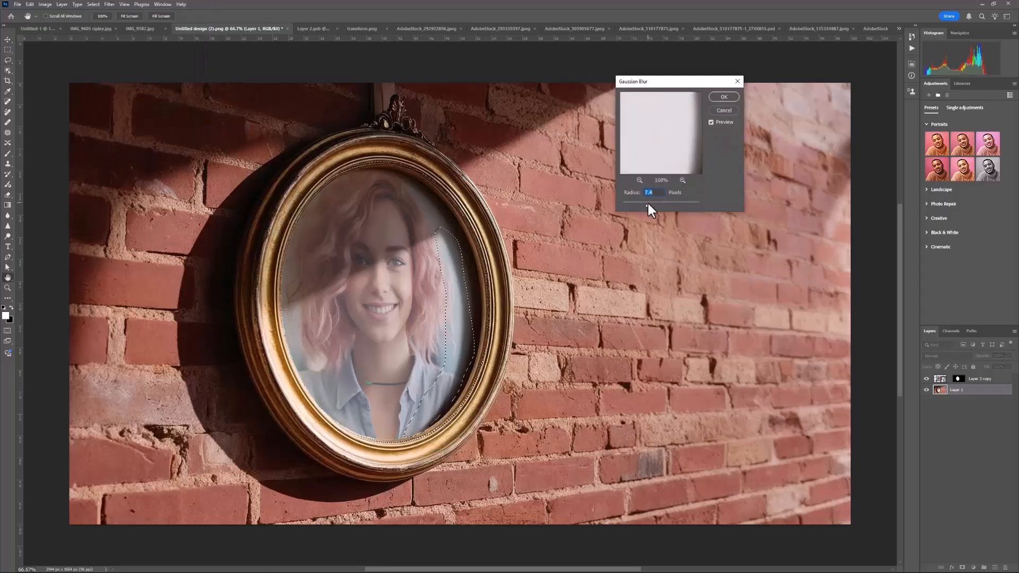
pyautogui.click(648, 203)
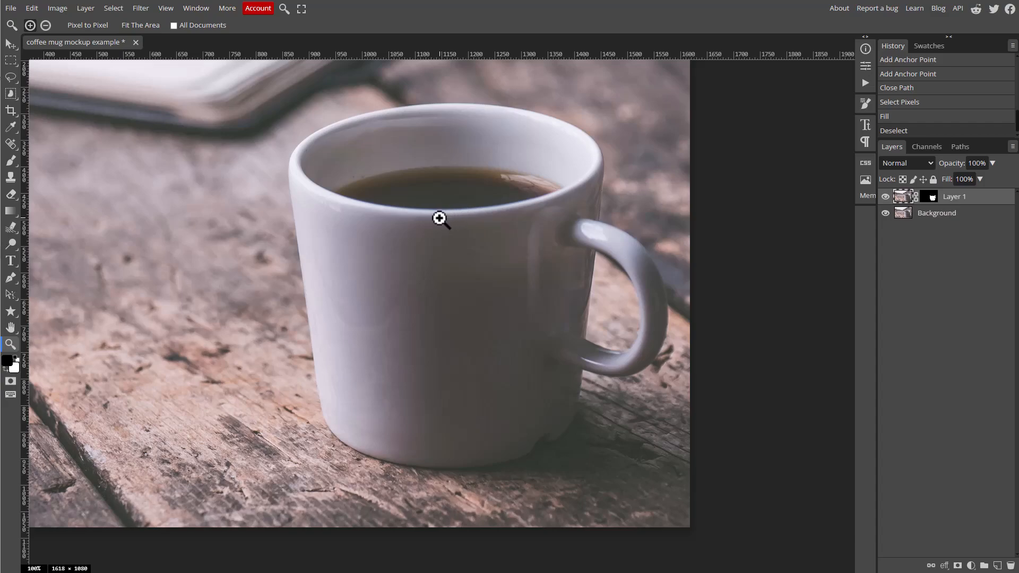
# - In Photopea, place the woman_sunflowe image into the coffee mug mockup example document as a smart object
pyautogui.press('c')
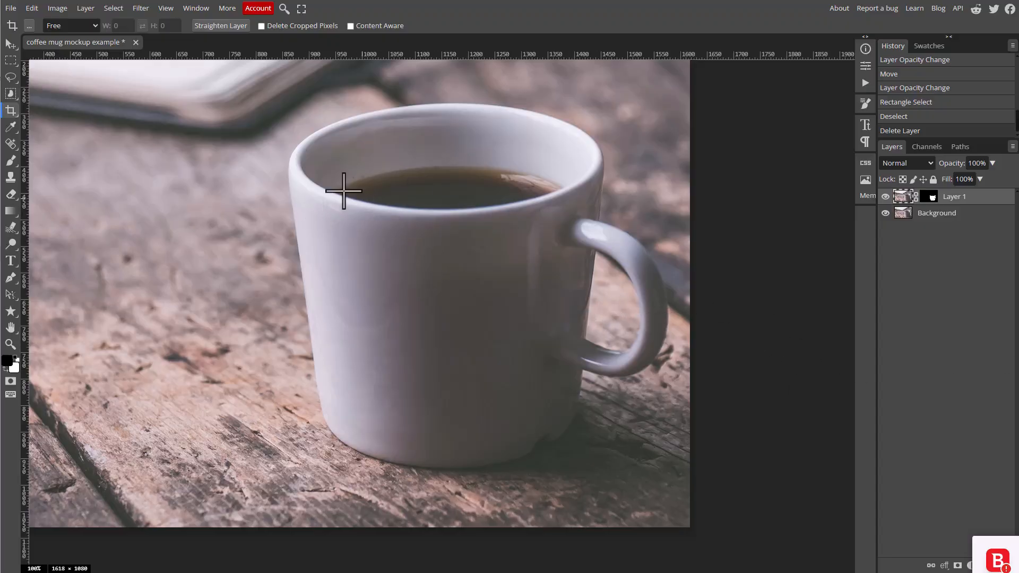
pyautogui.click(11, 10)
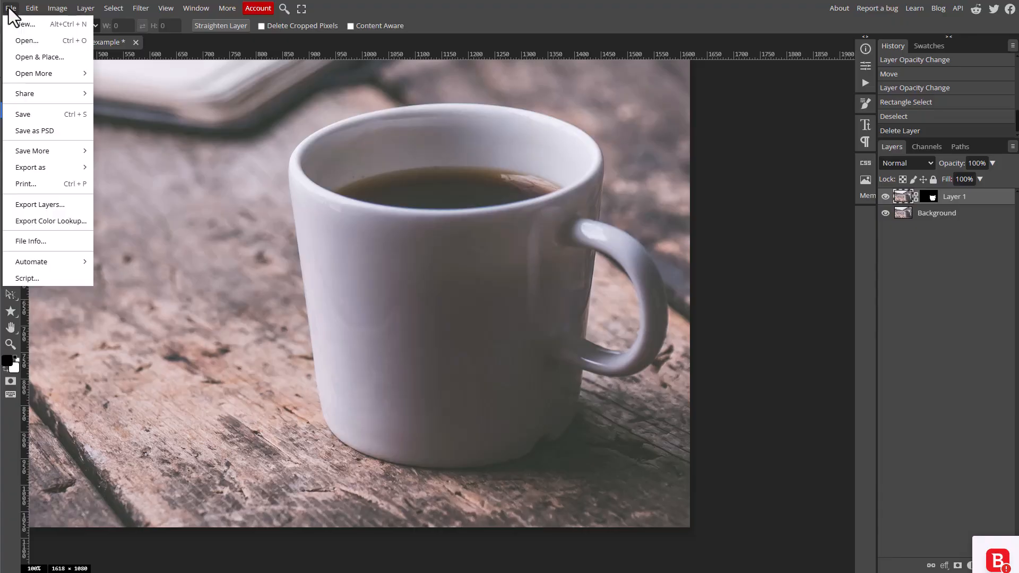
pyautogui.click(26, 56)
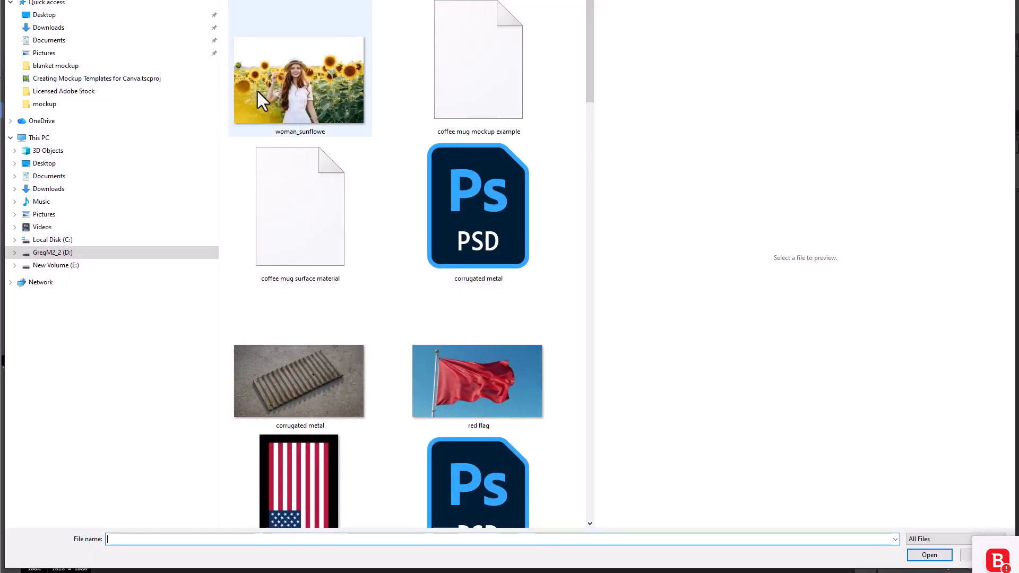
pyautogui.click(272, 81)
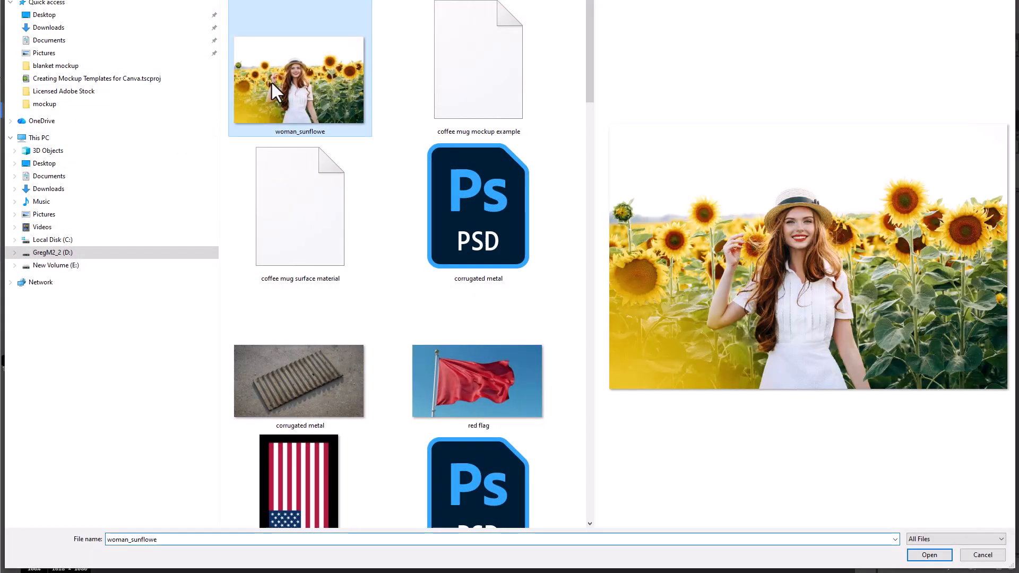
pyautogui.click(928, 554)
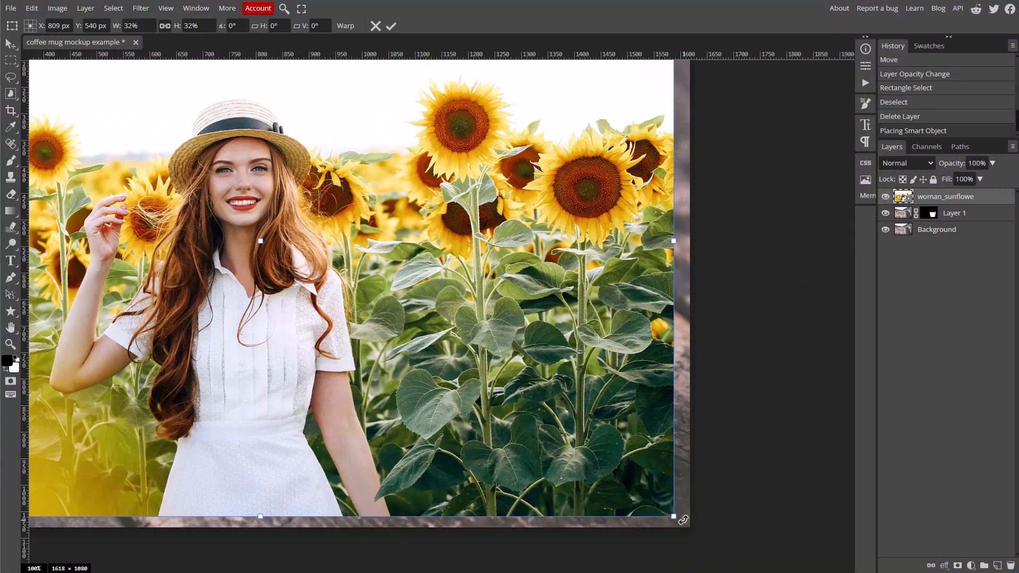
# - Scale the placed sunflower photo down to 20.76% and position it over the mug
pyautogui.moveTo(672, 518); pyautogui.dragTo(467, 370)
pyautogui.moveTo(333, 263); pyautogui.dragTo(547, 412)
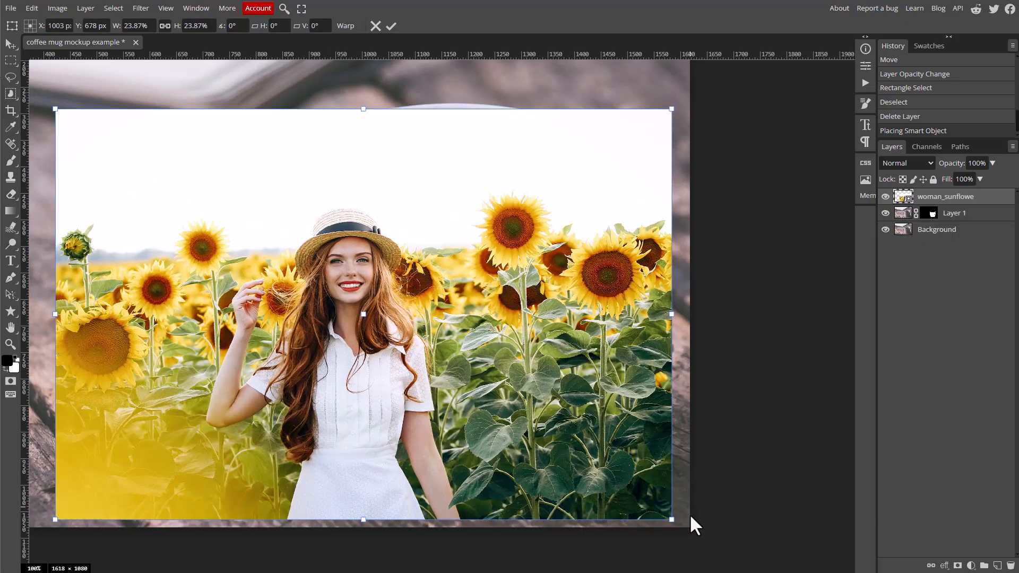
pyautogui.moveTo(669, 519); pyautogui.dragTo(586, 462)
pyautogui.moveTo(479, 409); pyautogui.dragTo(507, 413)
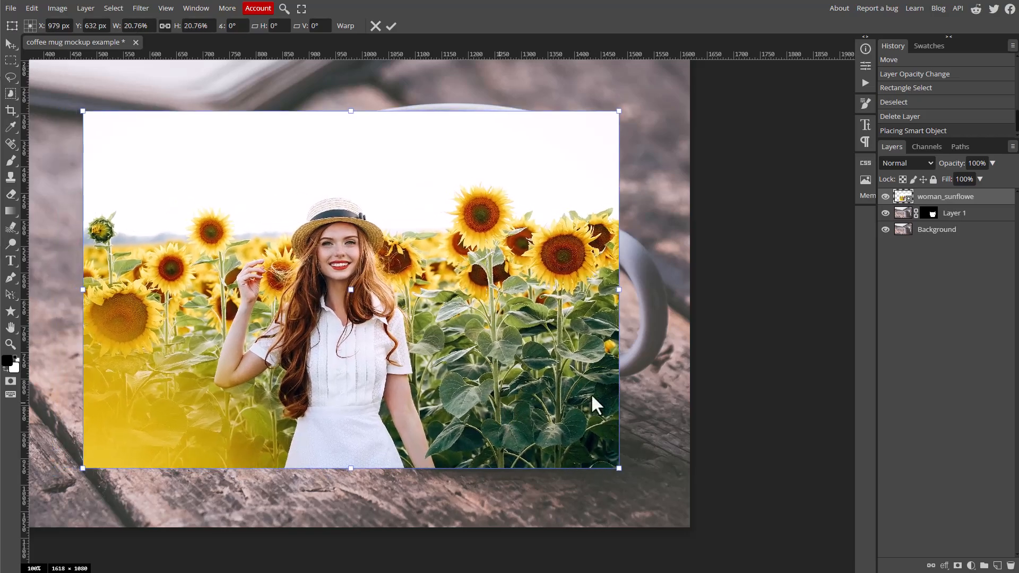
# - Lower the sunflower layer's opacity to 48% and toggle its visibility to compare it with the mug underneath
pyautogui.click(992, 163)
pyautogui.moveTo(968, 181); pyautogui.dragTo(964, 179)
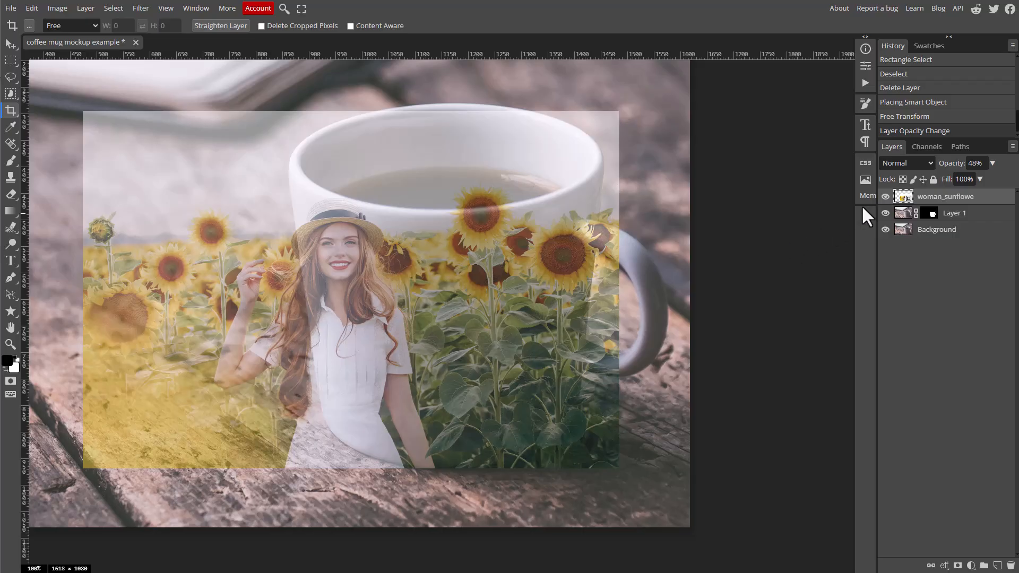
pyautogui.click(885, 197)
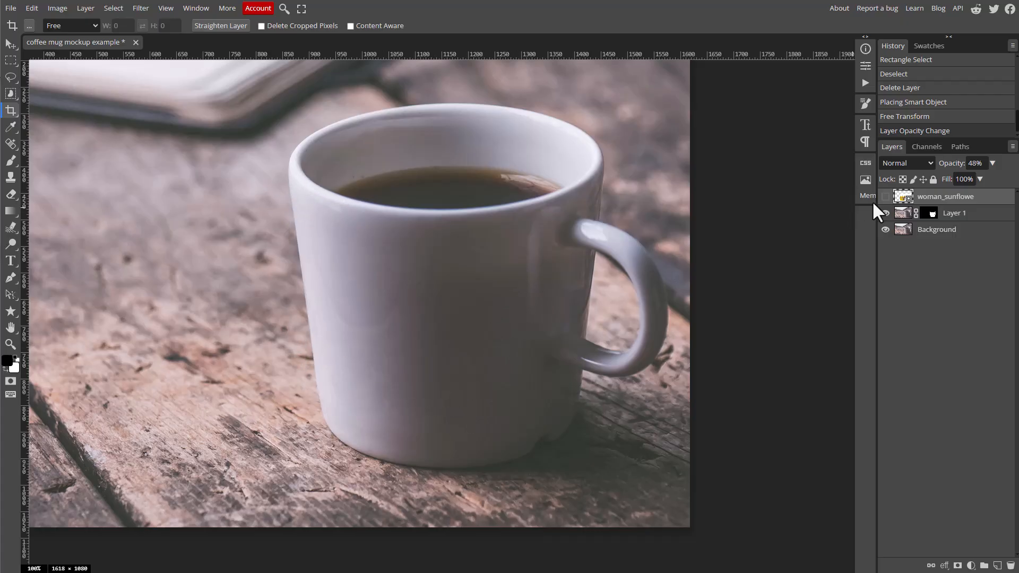
pyautogui.click(885, 197)
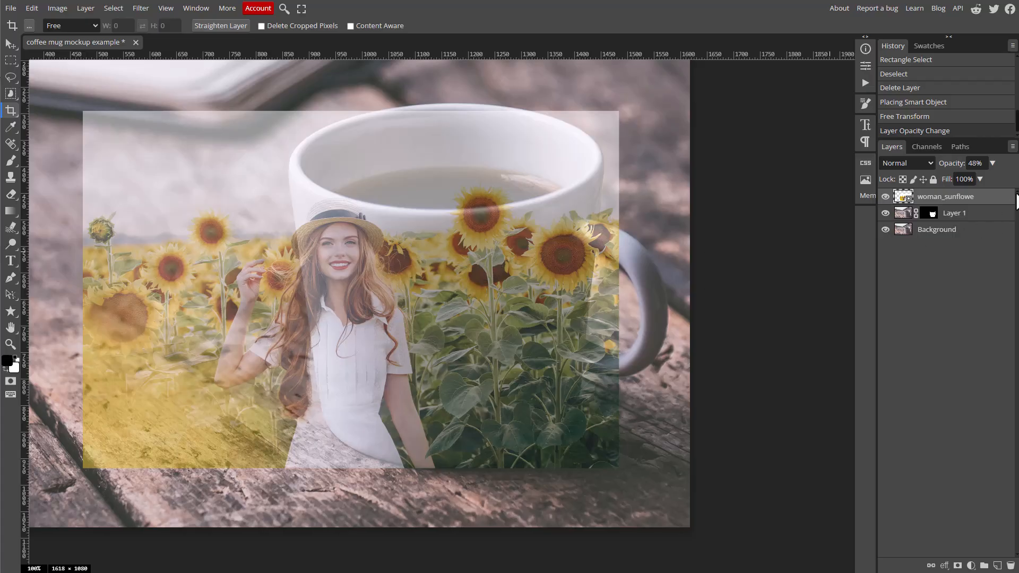
# - Restore the sunflower layer's opacity to 100%
pyautogui.click(985, 163)
pyautogui.click(992, 164)
pyautogui.moveTo(982, 178); pyautogui.dragTo(992, 179)
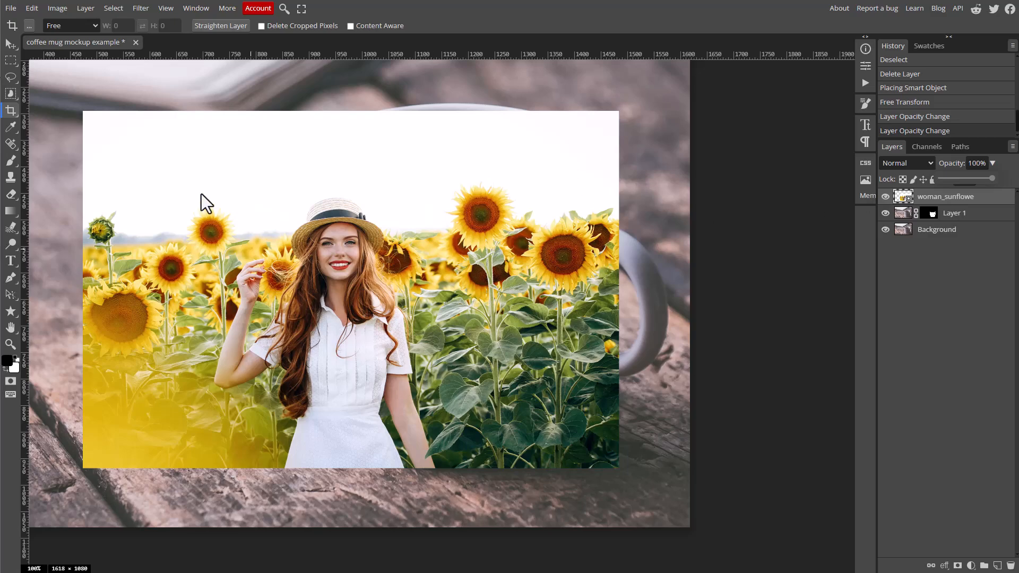
# - Open the contents of the woman_sunflowe smart object to view the source image, and close that document again
pyautogui.click(309, 202)
pyautogui.doubleClick(901, 199)
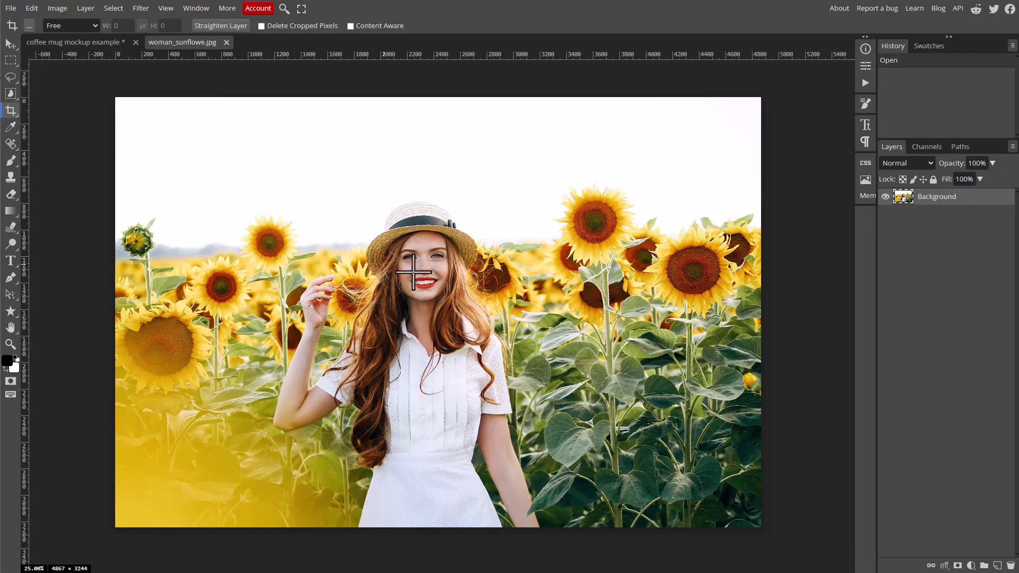
pyautogui.click(226, 43)
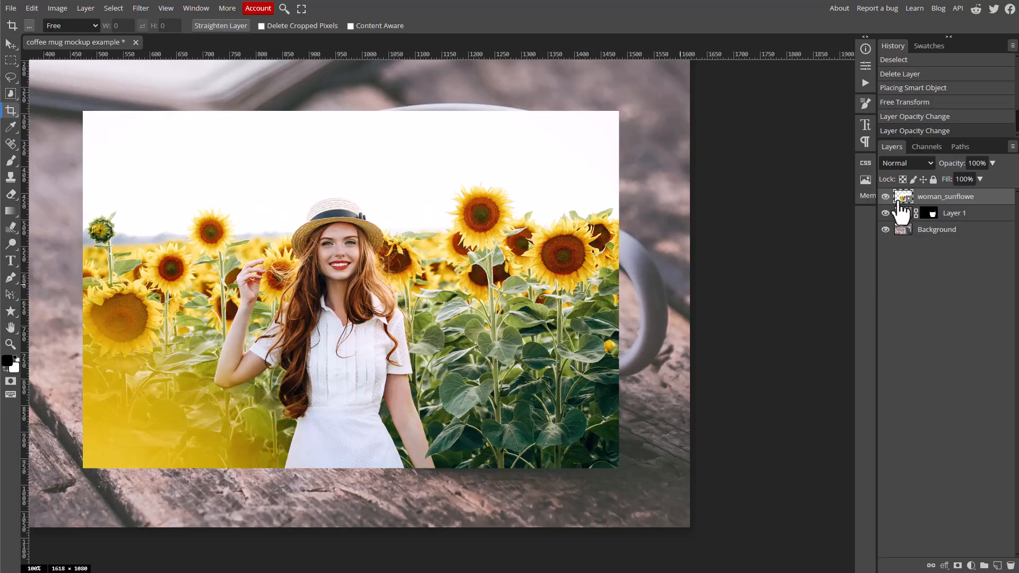
# - Try to delete a rectangular strip along the sunflower photo's right edge directly on the smart object layer, and clear the selection
pyautogui.click(11, 61)
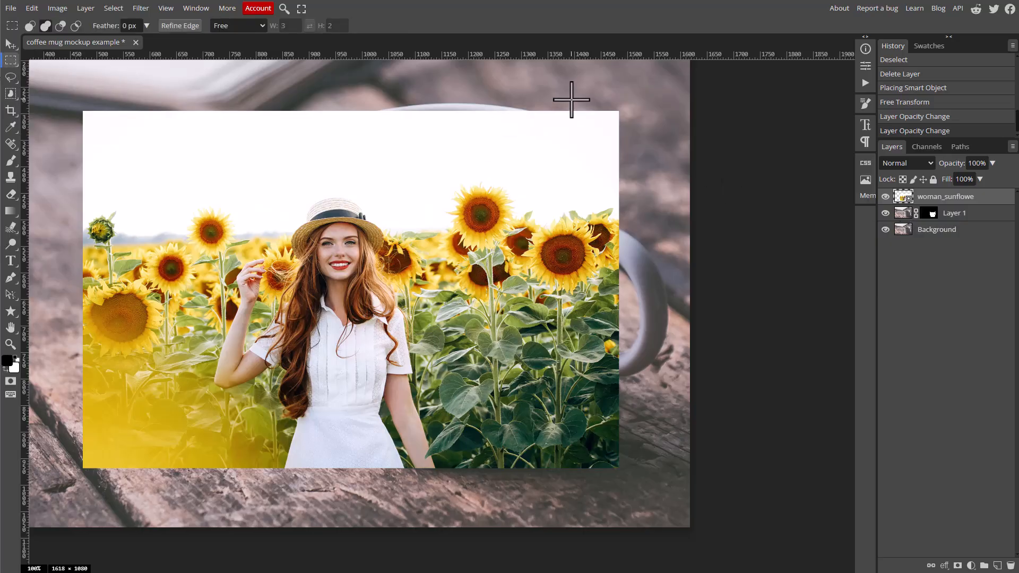
pyautogui.moveTo(571, 99); pyautogui.dragTo(649, 495)
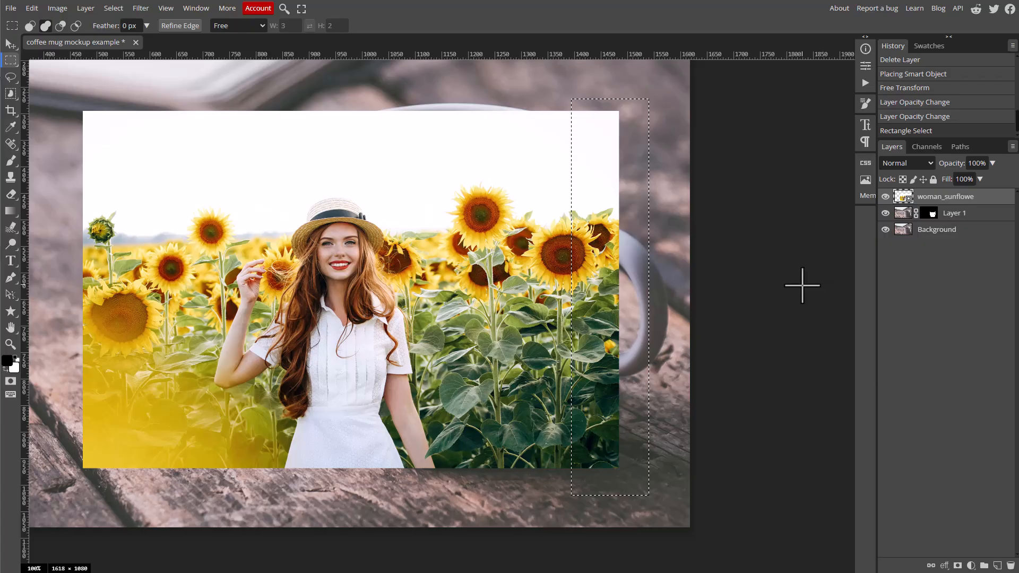
pyautogui.press('Delete')
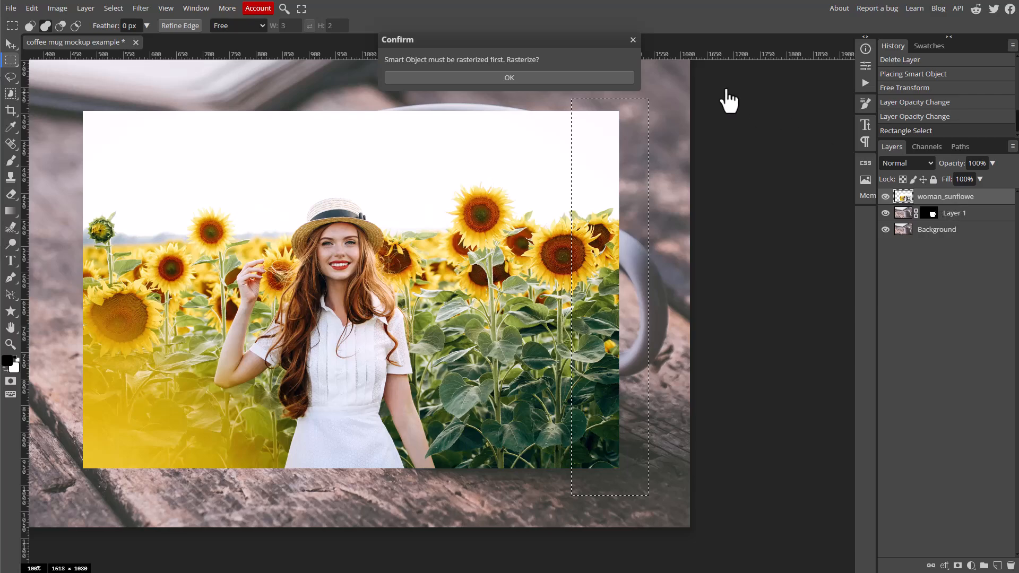
pyautogui.click(633, 40)
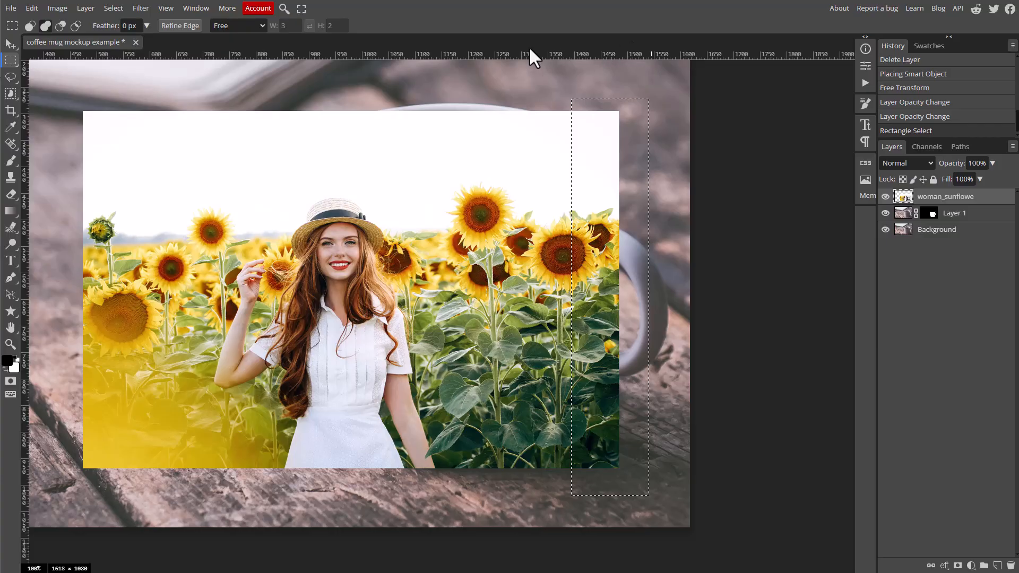
pyautogui.hotkey('ctrl', 'd')
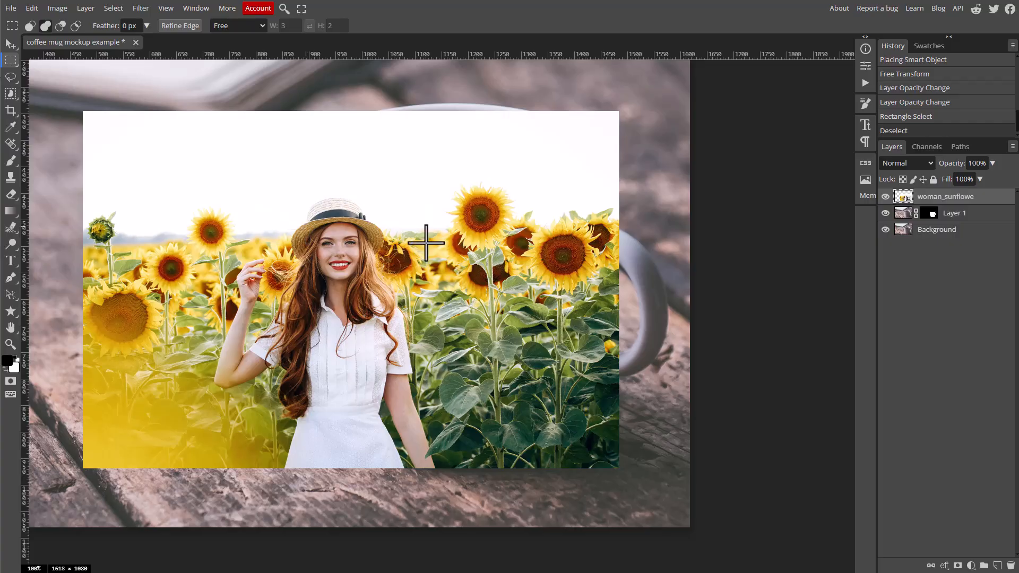
# - Open the woman_sunflowe smart object's contents and crop both sides of the photo evenly to 4219 × 3244 px
pyautogui.doubleClick(900, 201)
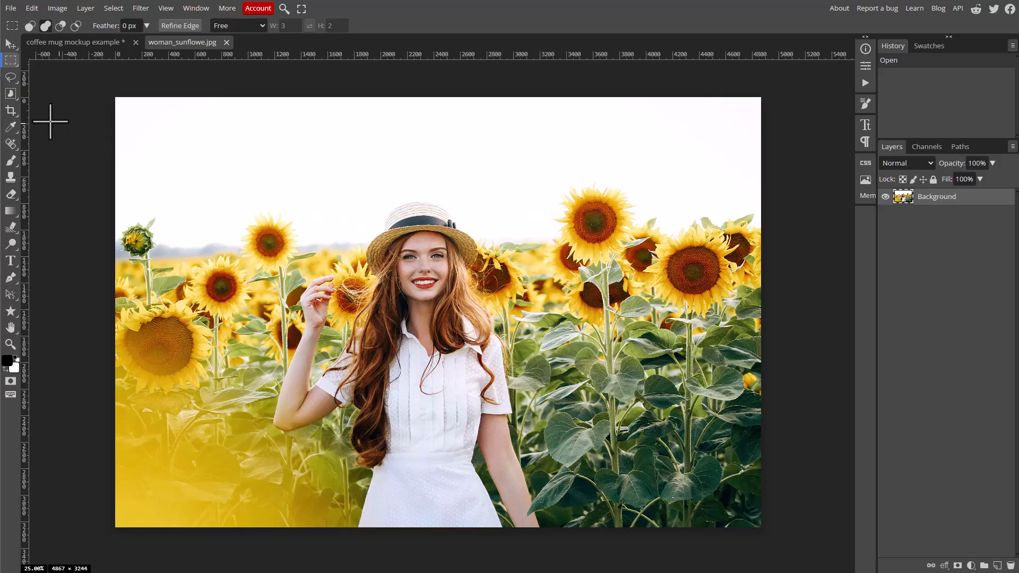
pyautogui.click(11, 110)
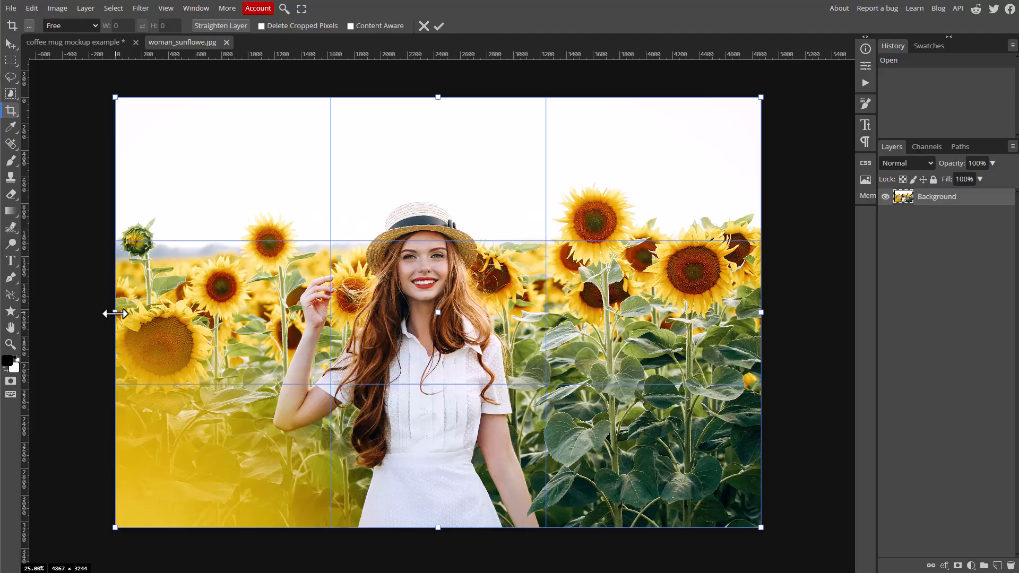
pyautogui.moveTo(114, 313); pyautogui.dragTo(158, 320)
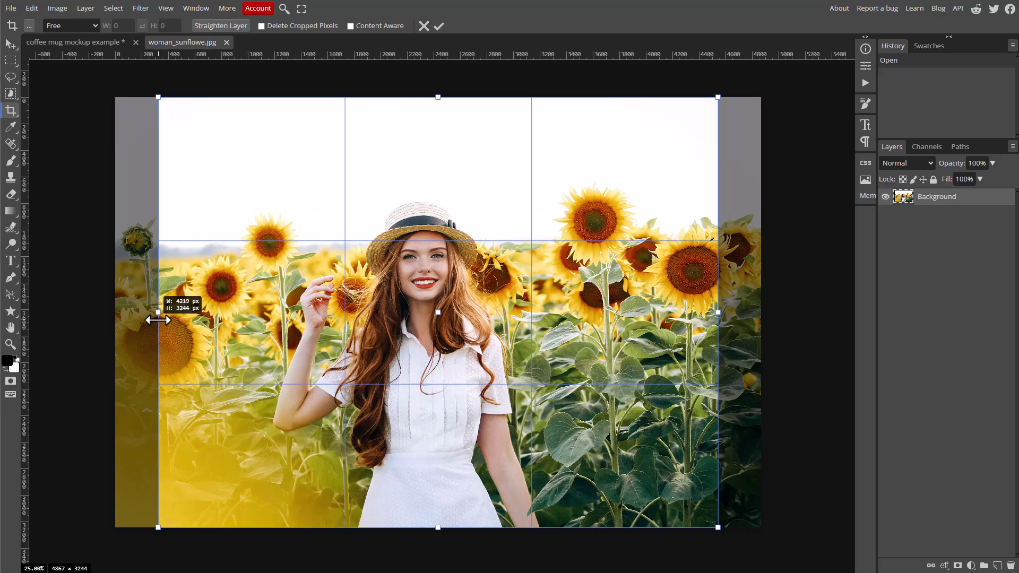
pyautogui.moveTo(158, 320); pyautogui.dragTo(158, 319)
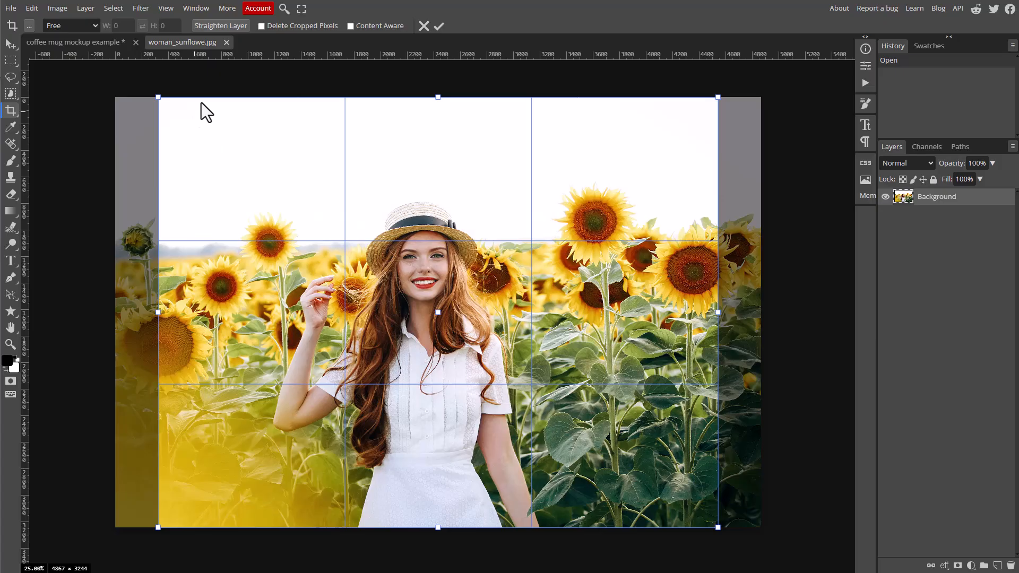
pyautogui.click(438, 26)
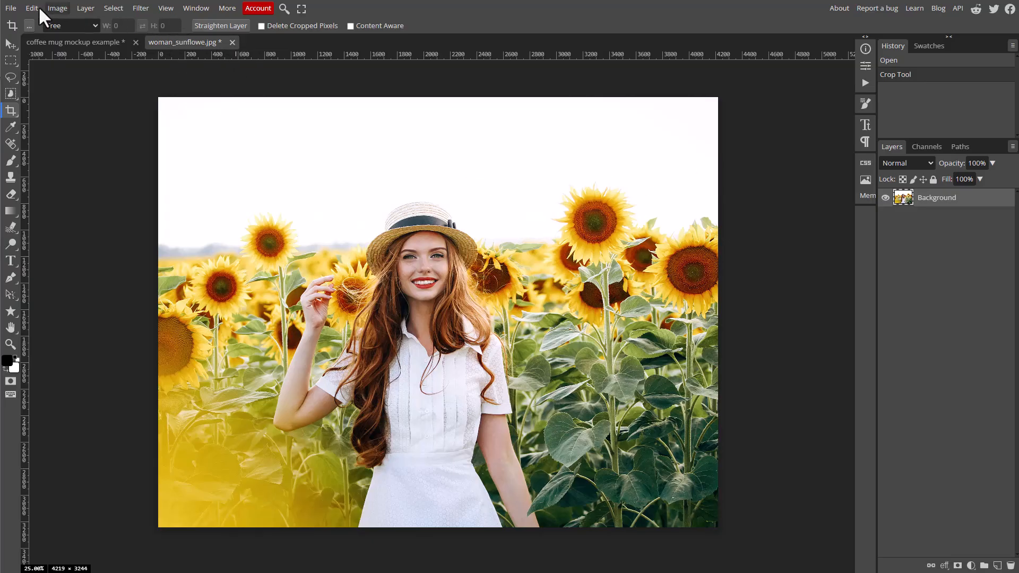
# - Save the cropped smart object and return to the coffee mug mockup document
pyautogui.click(10, 8)
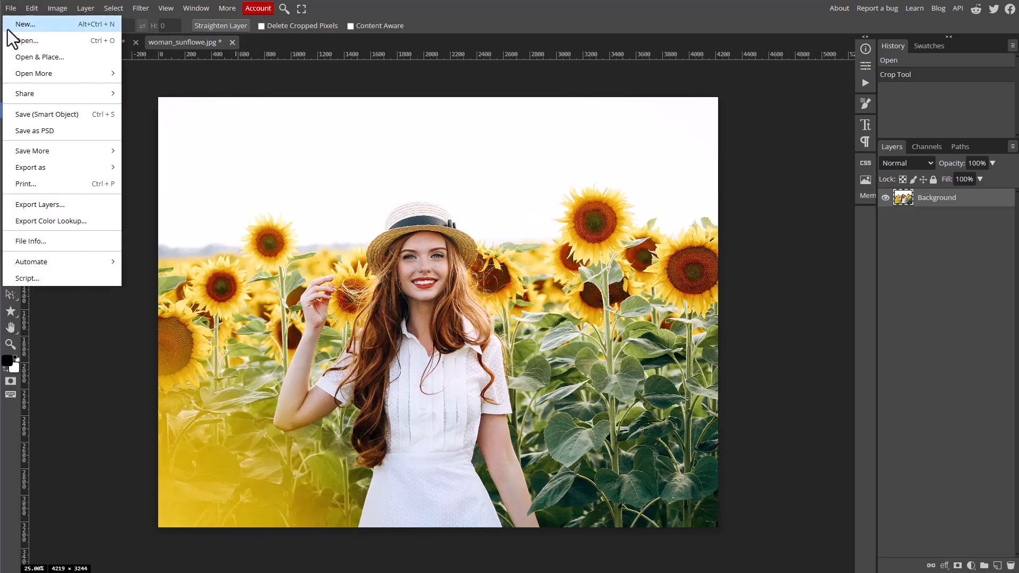
pyautogui.click(47, 113)
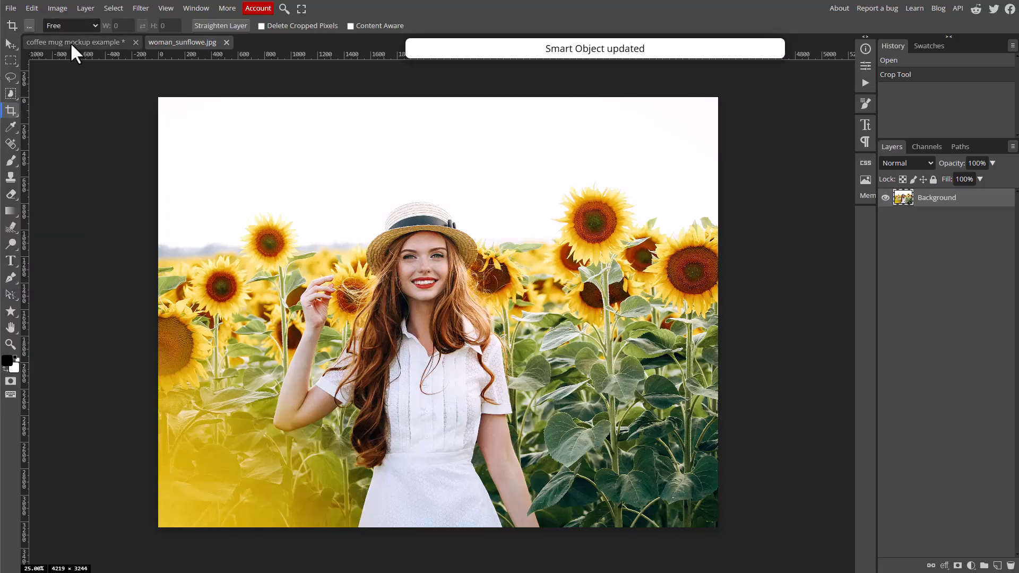
pyautogui.click(70, 43)
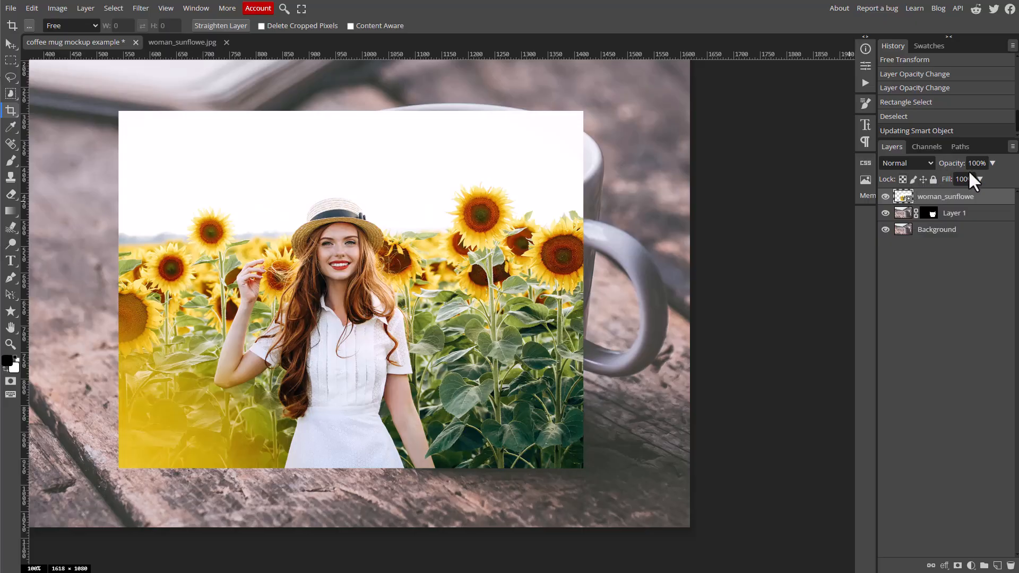
# - Set the sunflower layer's opacity to 48% and move the photo so it covers the mug's body
pyautogui.click(992, 164)
pyautogui.moveTo(982, 173); pyautogui.dragTo(958, 180)
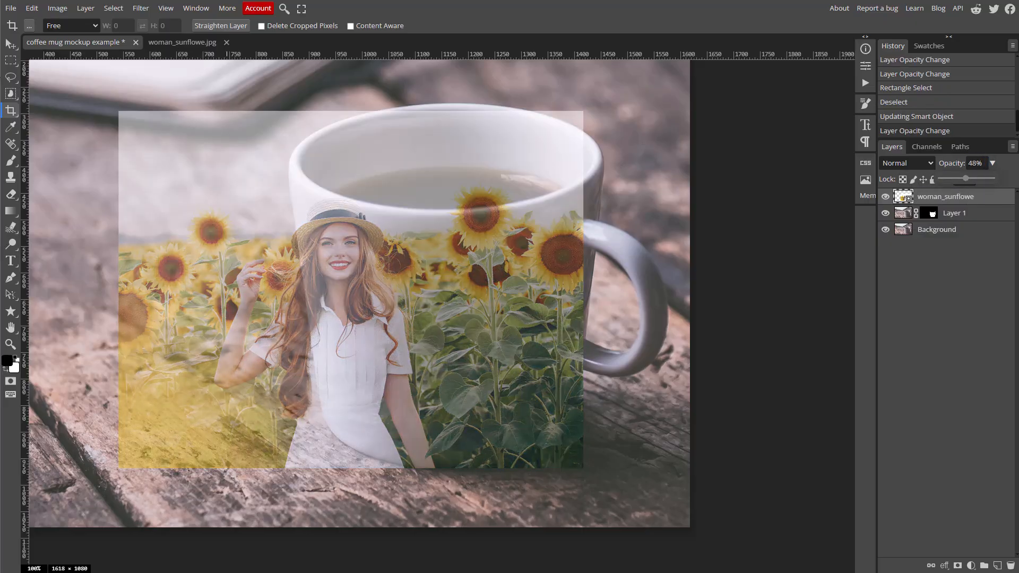
pyautogui.click(9, 45)
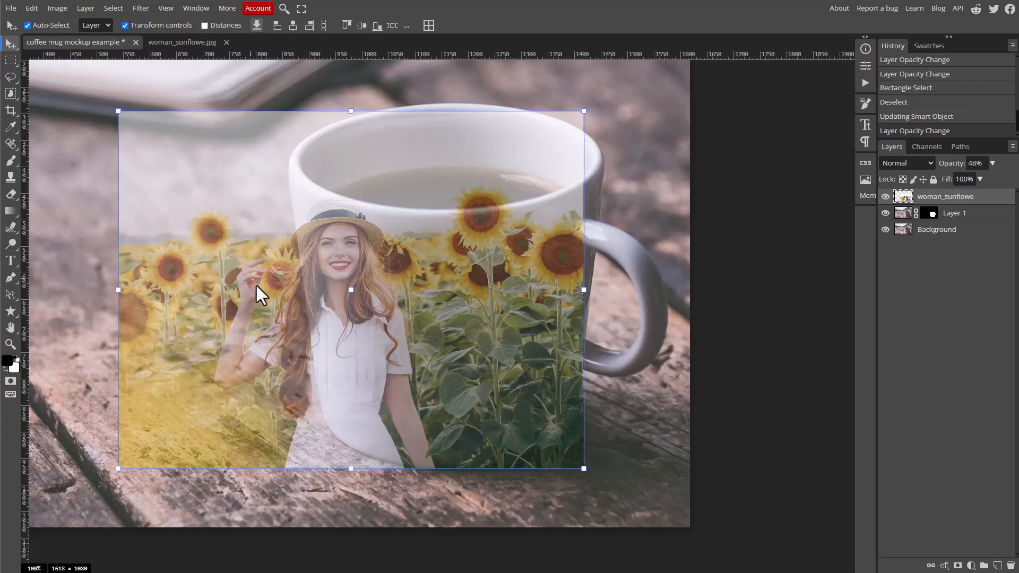
pyautogui.moveTo(256, 285); pyautogui.dragTo(363, 305)
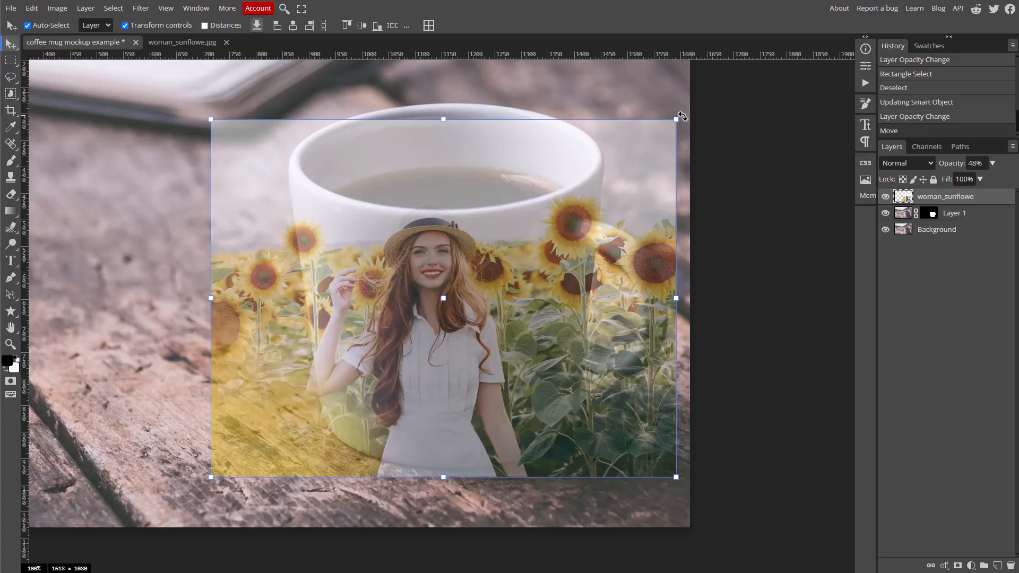
# - Scale the sunflower photo to 18.41%, reposition it over the mug's body, and set its layer opacity to 100%
pyautogui.moveTo(675, 120); pyautogui.dragTo(628, 157)
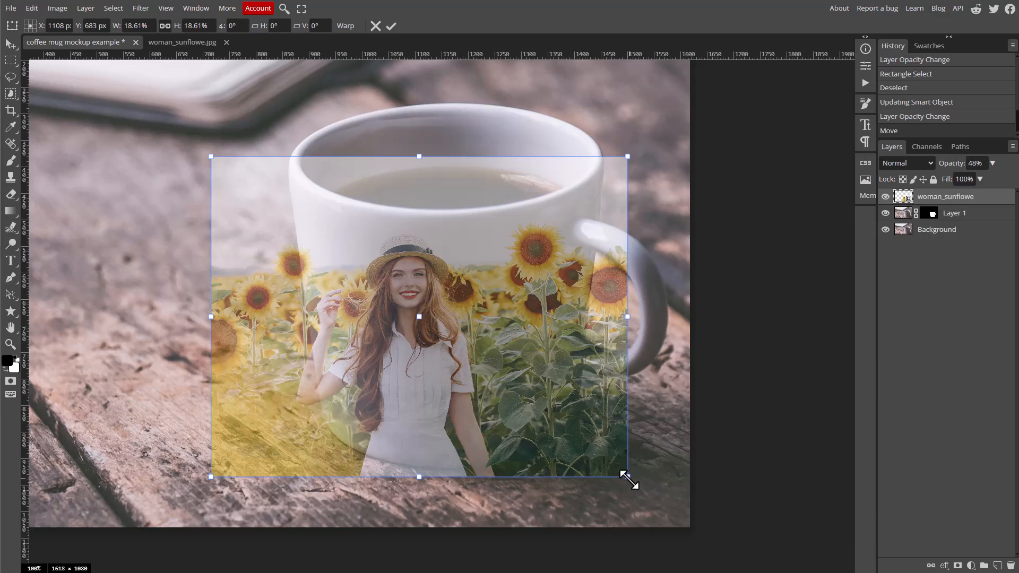
pyautogui.moveTo(627, 479); pyautogui.dragTo(623, 473)
pyautogui.moveTo(423, 385); pyautogui.dragTo(445, 368)
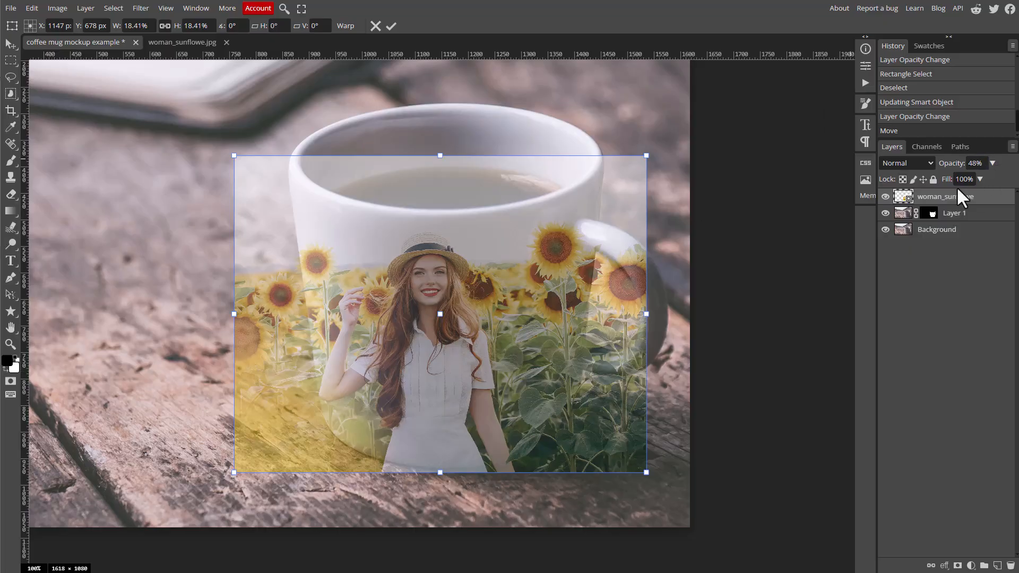
pyautogui.click(991, 163)
pyautogui.moveTo(979, 182); pyautogui.dragTo(1008, 182)
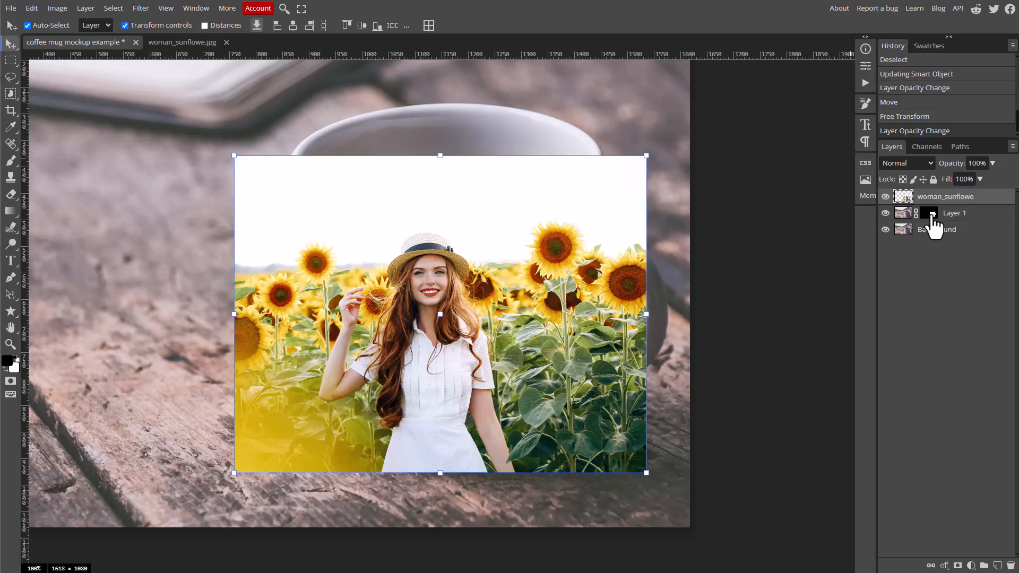
# - Hide the sunflower layer and view Layer 1's raster mask on its own
pyautogui.click(931, 215)
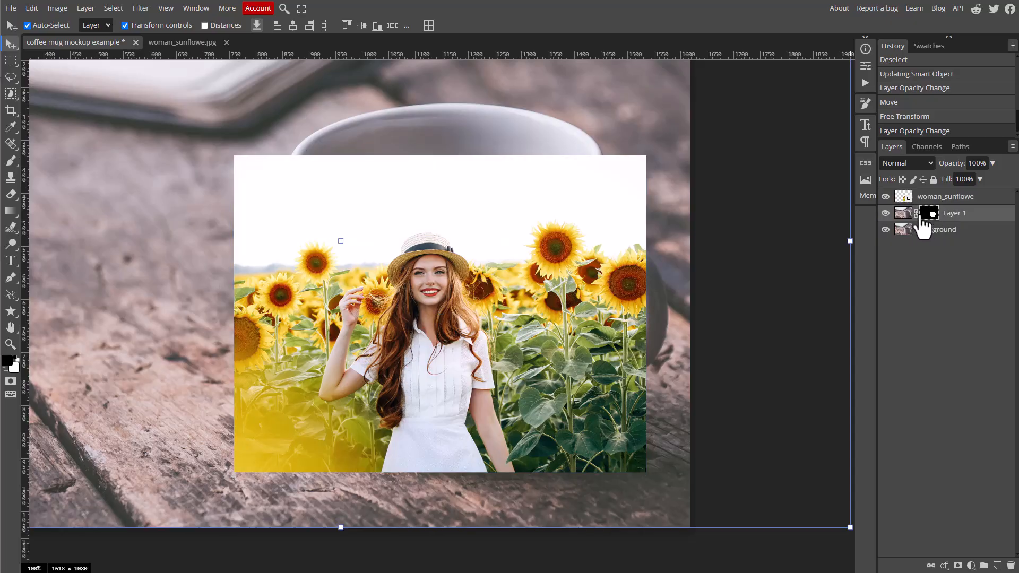
pyautogui.click(885, 197)
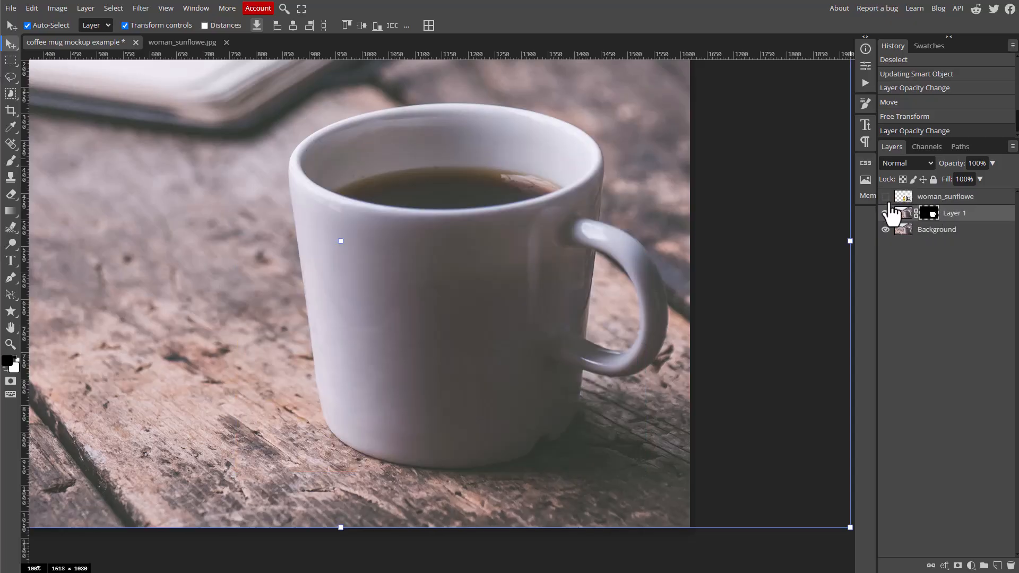
pyautogui.keyDown('alt'); pyautogui.click(928, 220); pyautogui.keyUp('alt')
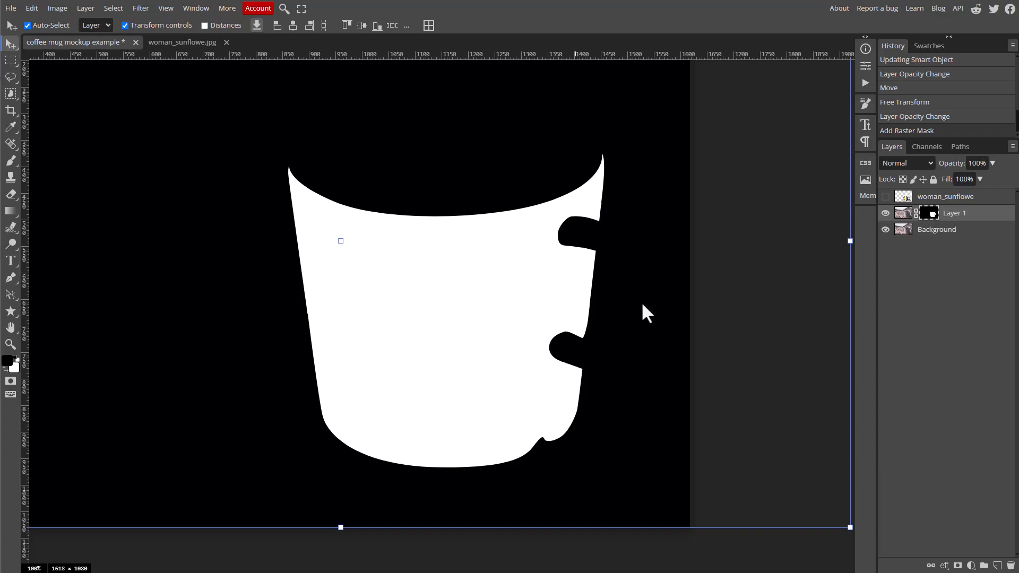
# - Return to the normal view with the sunflower layer shown, and copy Layer 1's raster mask onto the woman_sunflowe layer
pyautogui.click(885, 197)
pyautogui.click(885, 213)
pyautogui.click(902, 199)
pyautogui.click(928, 214)
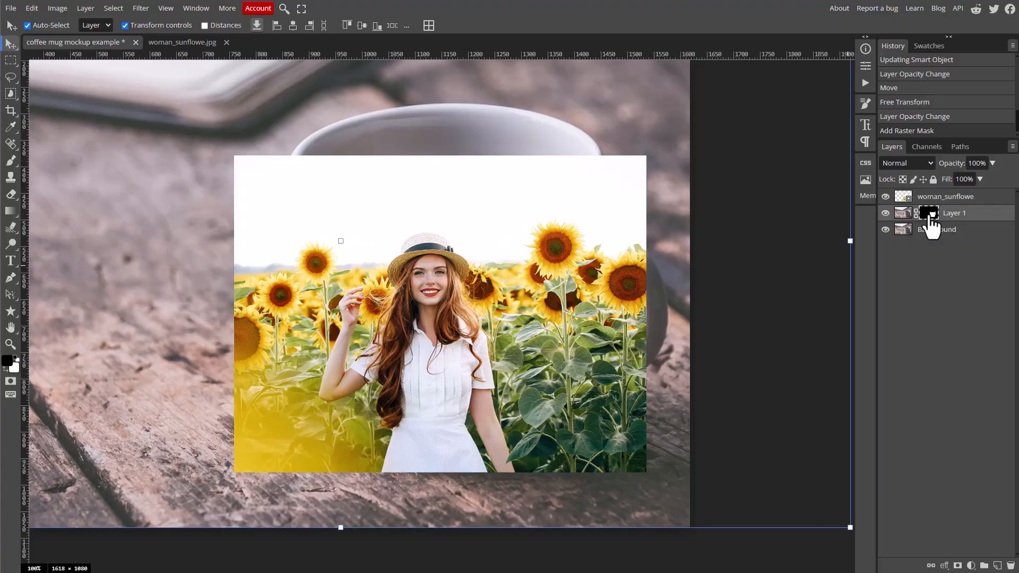
pyautogui.moveTo(930, 218); pyautogui.dragTo(930, 198)
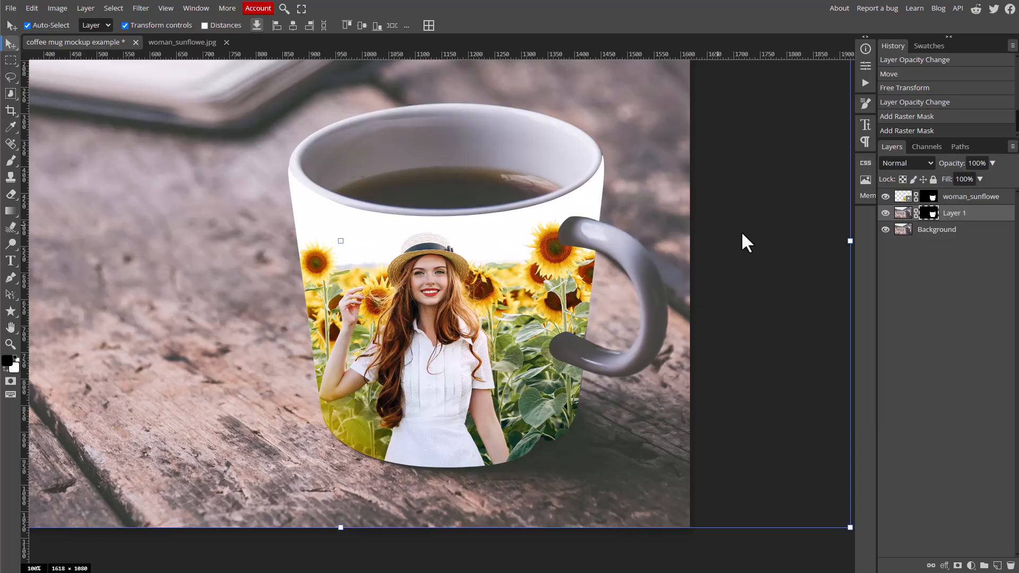
# - Disable the woman_sunflowe layer's raster mask and unlink it from the photo
pyautogui.click(929, 198)
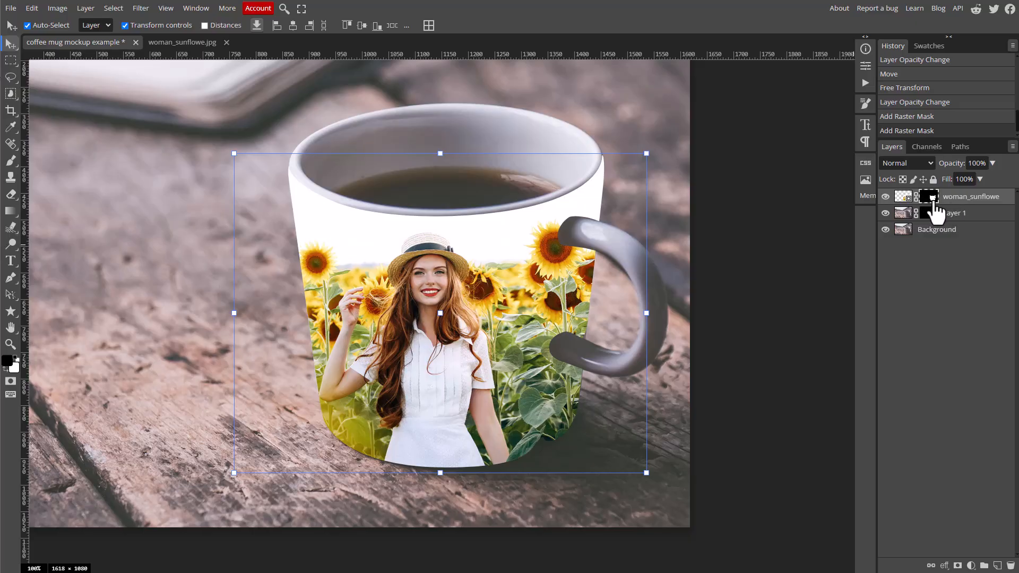
pyautogui.rightClick(942, 202)
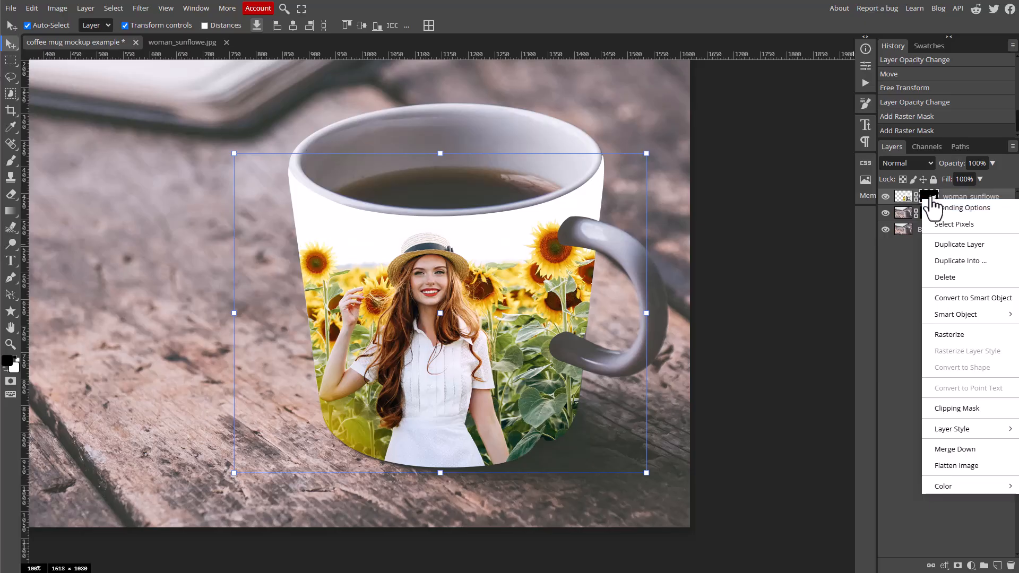
pyautogui.rightClick(928, 197)
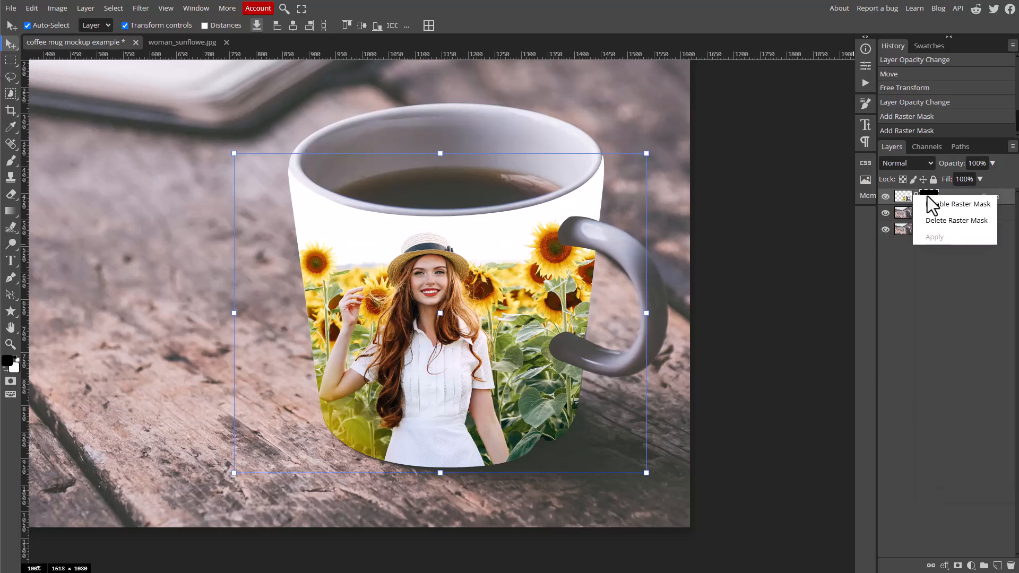
pyautogui.click(936, 205)
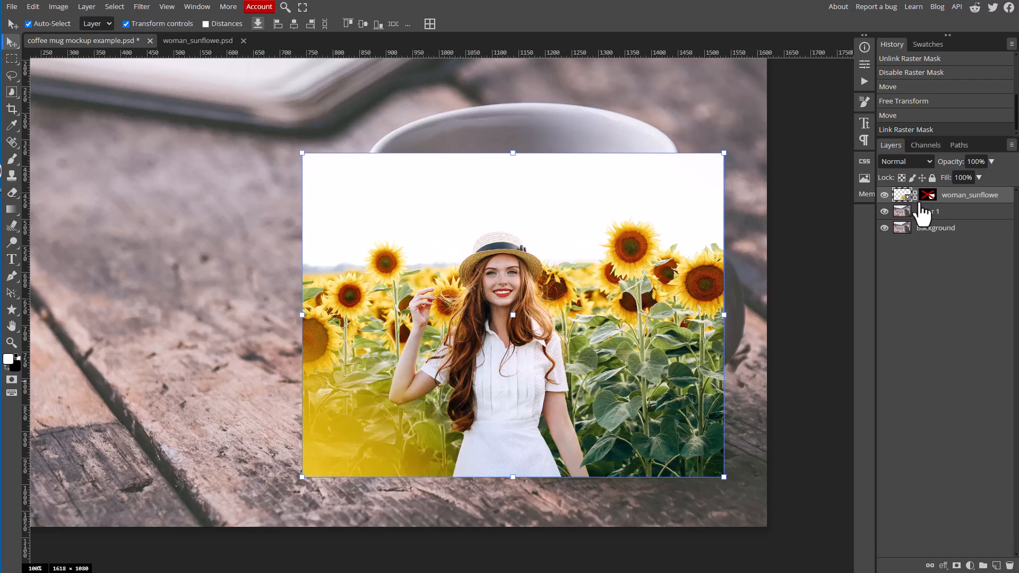
pyautogui.click(914, 196)
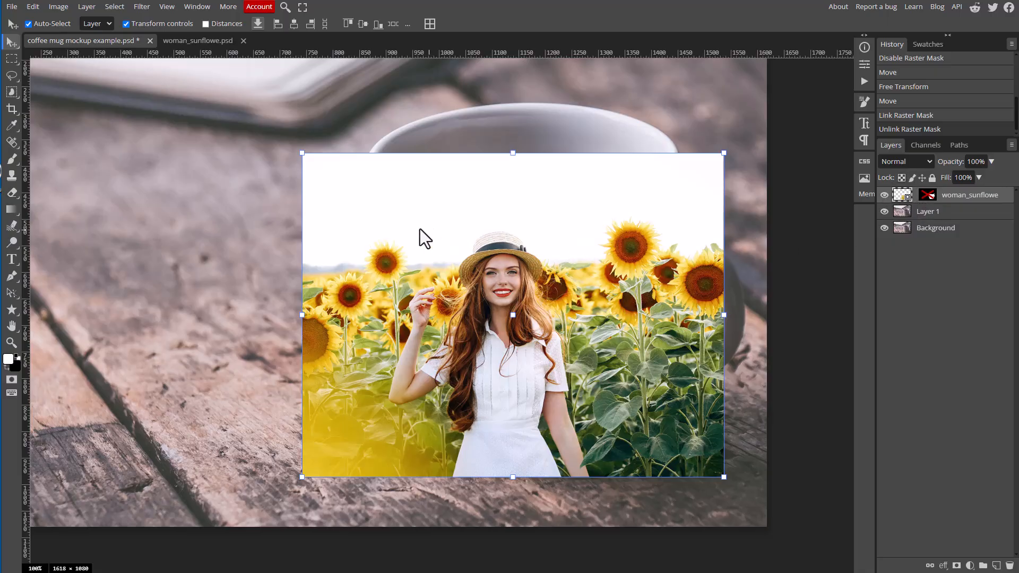
# - Warp the sunflower photo so its top edge curves along the mug's rim and both left corners move in toward the mug
pyautogui.click(32, 7)
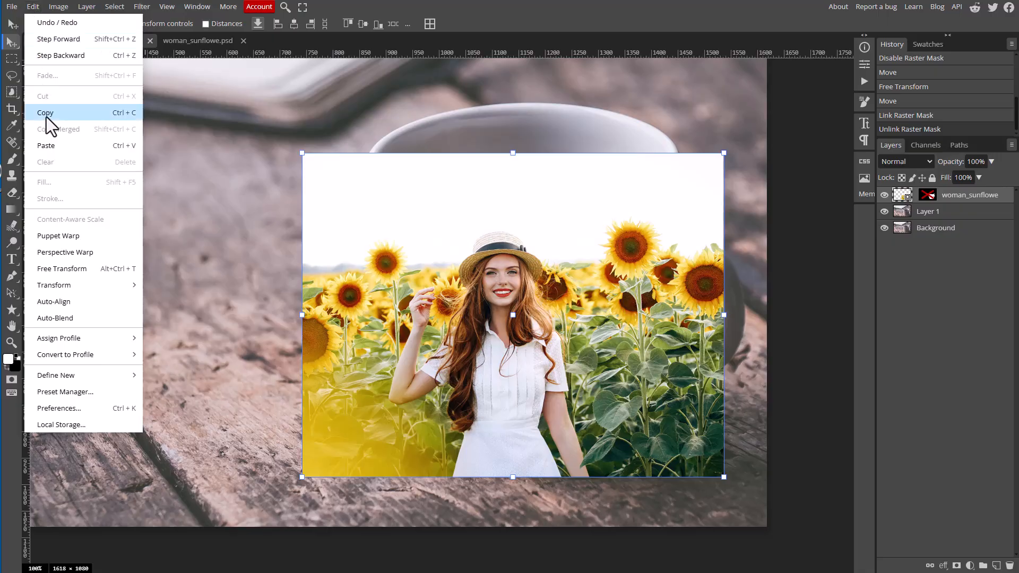
pyautogui.moveTo(114, 286)
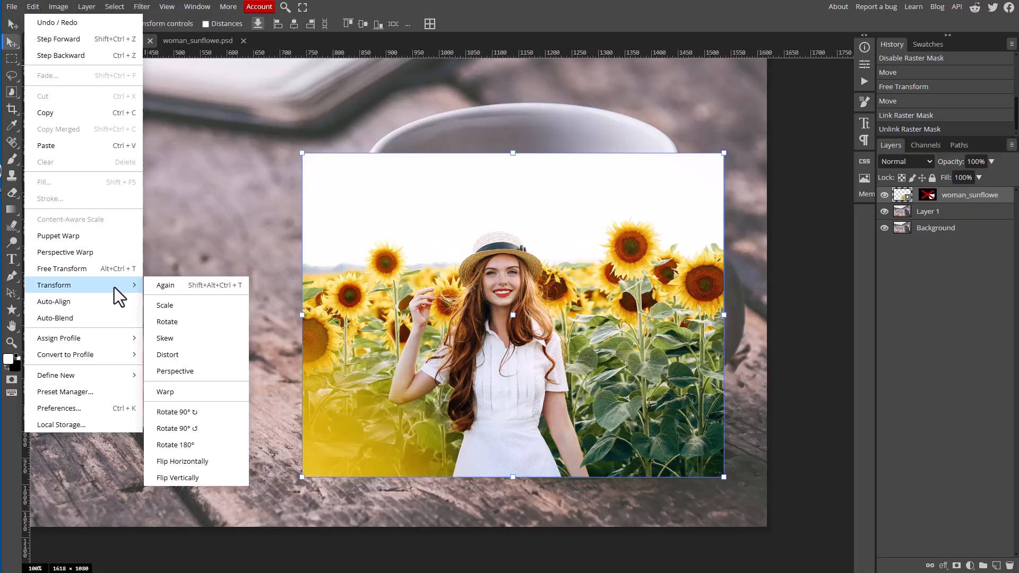
pyautogui.click(196, 393)
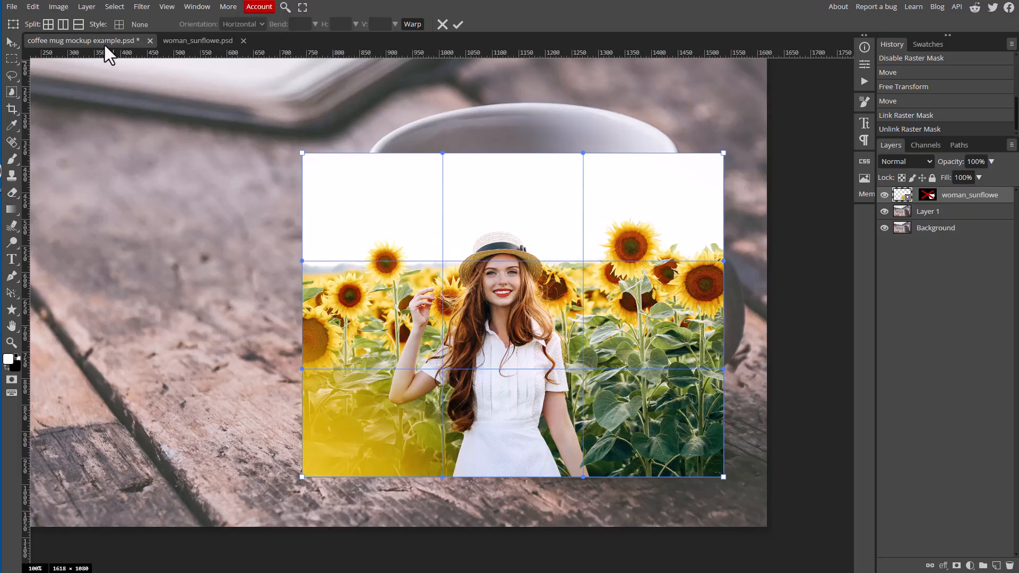
pyautogui.click(119, 26)
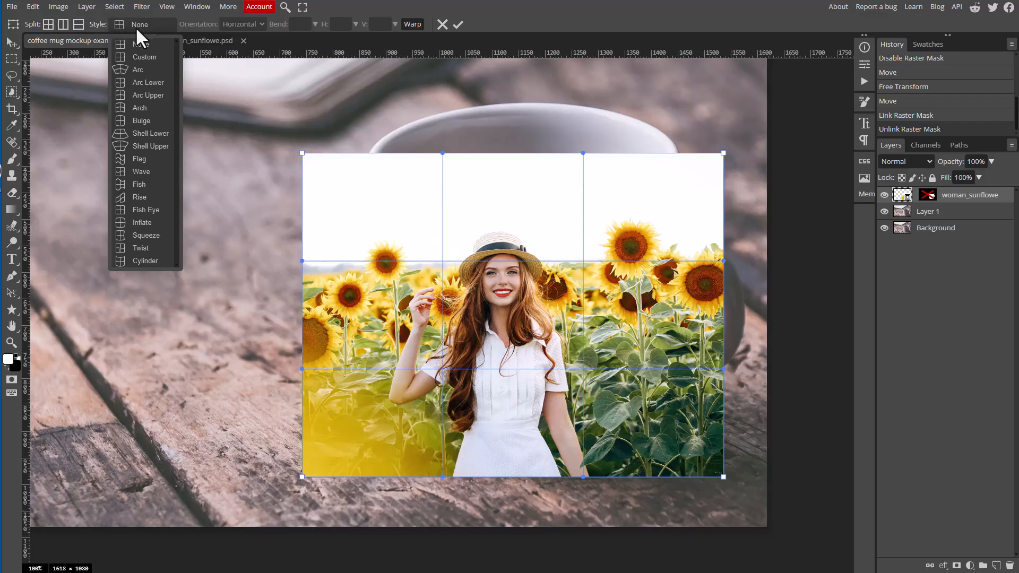
pyautogui.click(556, 231)
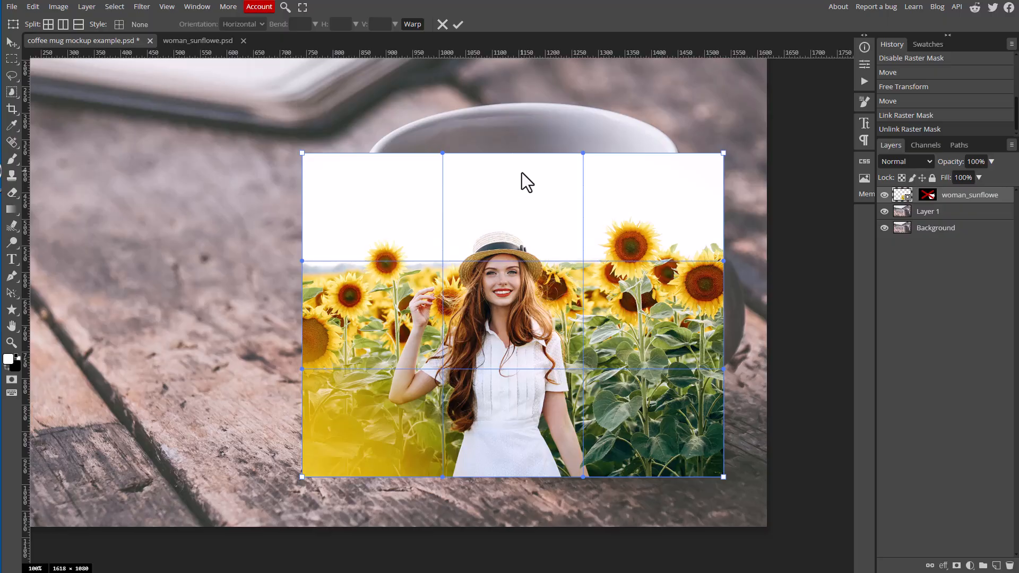
pyautogui.moveTo(521, 173); pyautogui.dragTo(523, 234)
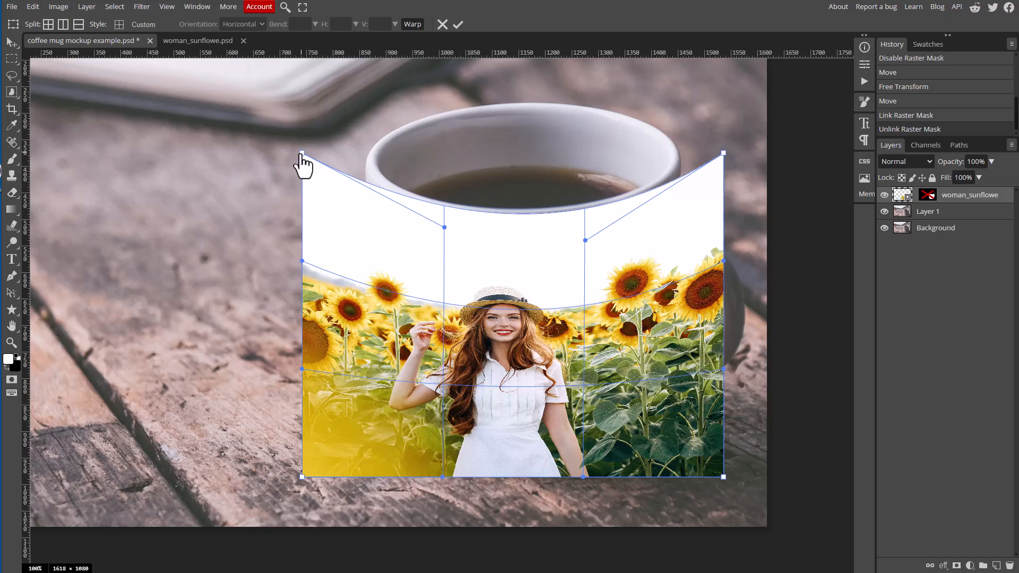
pyautogui.moveTo(303, 155); pyautogui.dragTo(363, 160)
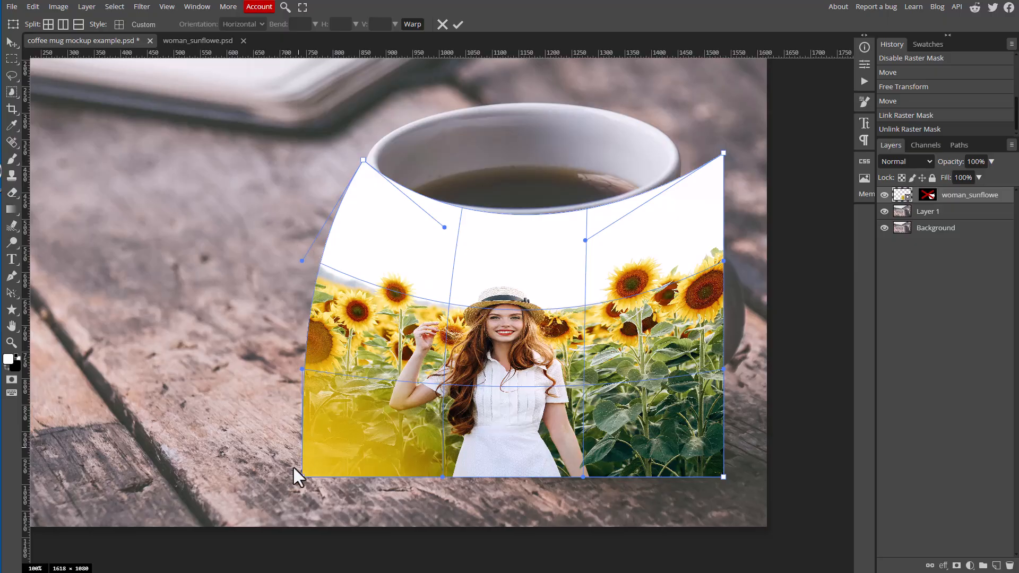
pyautogui.moveTo(302, 478); pyautogui.dragTo(362, 415)
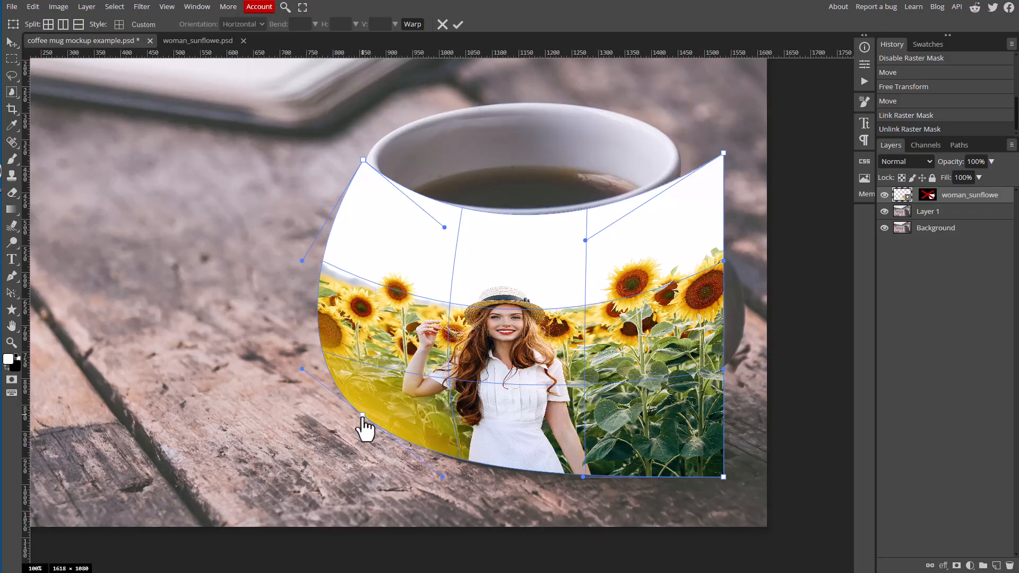
# - Set the sunflower layer's opacity to 45%, scale the photo to 17.14%, and resume warping it
pyautogui.click(990, 162)
pyautogui.click(975, 176)
pyautogui.moveTo(969, 179); pyautogui.dragTo(963, 179)
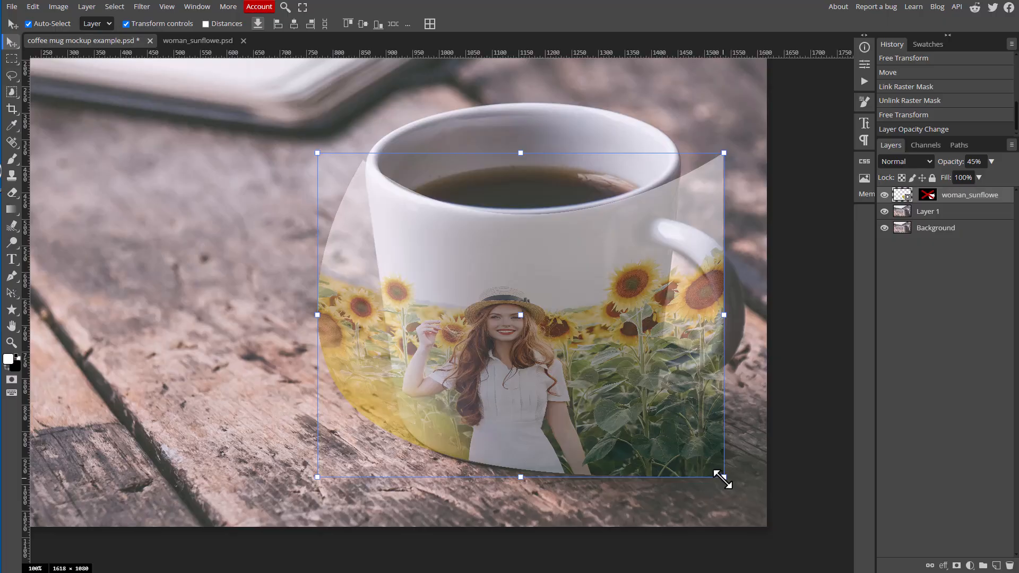
pyautogui.moveTo(722, 477); pyautogui.dragTo(685, 448)
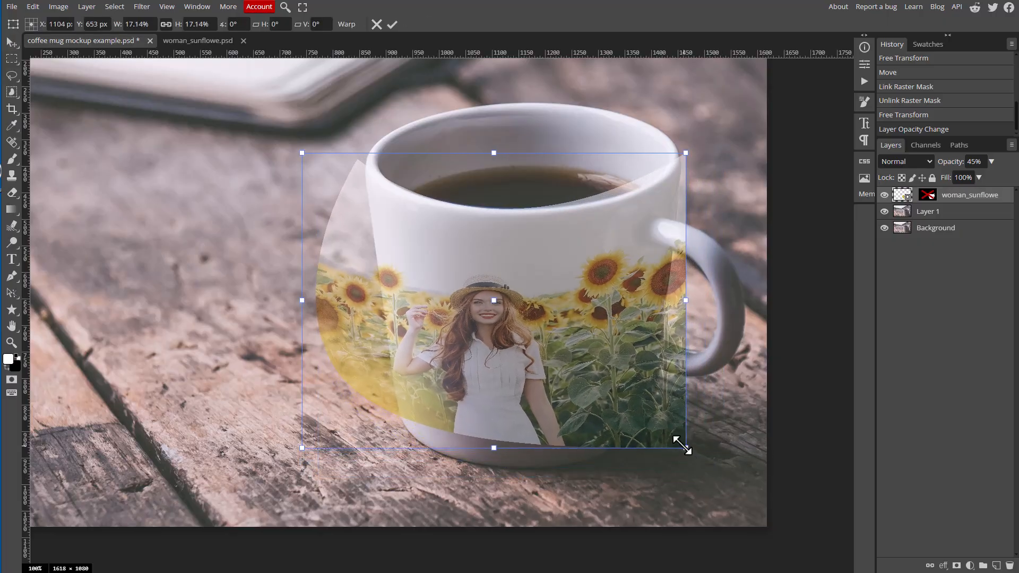
pyautogui.click(348, 23)
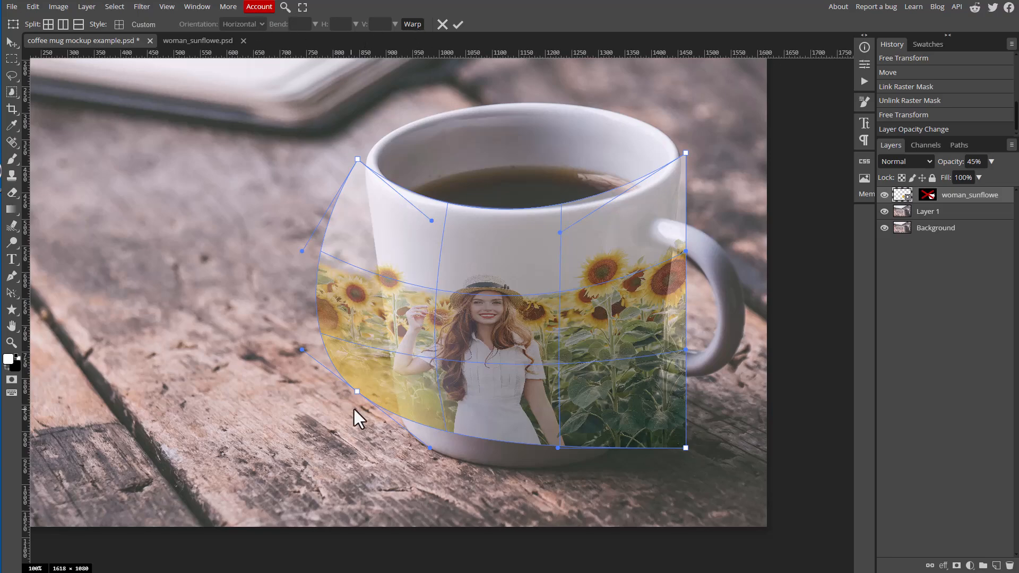
# - Warp the sunflower photo so its lower corners, bottom edge and left edge follow the mug's base and left side
pyautogui.moveTo(357, 393); pyautogui.dragTo(399, 428)
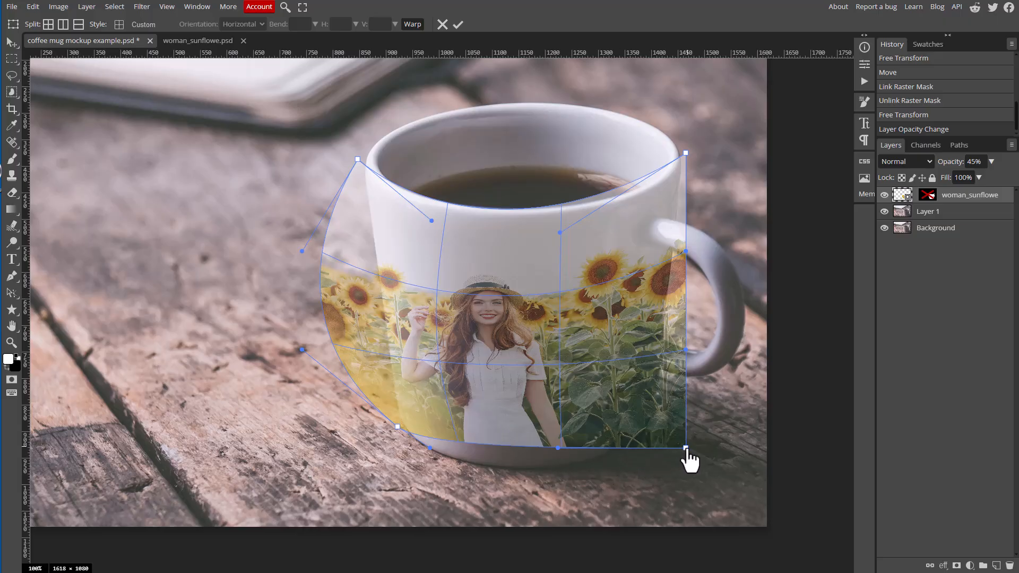
pyautogui.moveTo(685, 448); pyautogui.dragTo(629, 457)
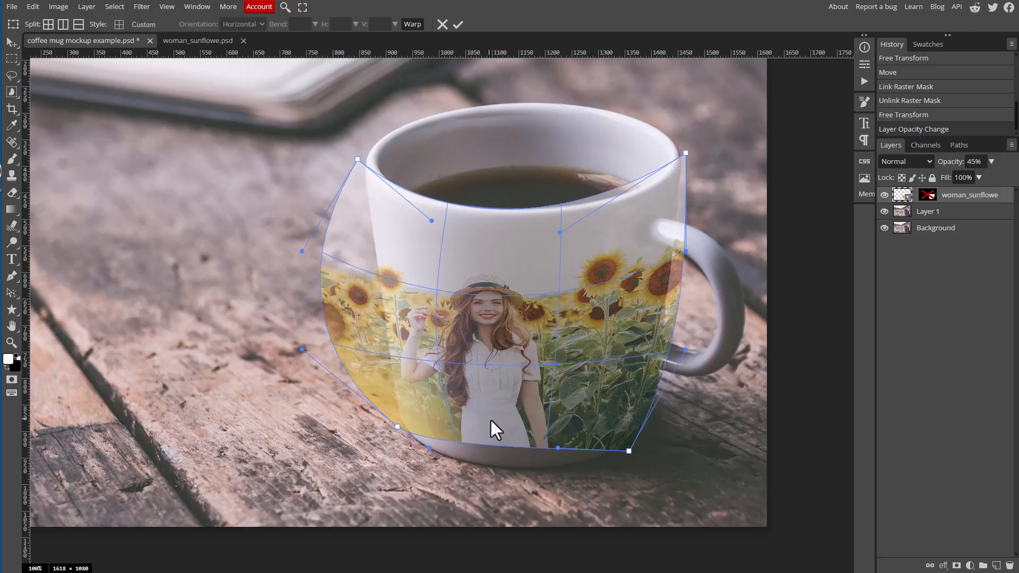
pyautogui.moveTo(491, 421); pyautogui.dragTo(501, 447)
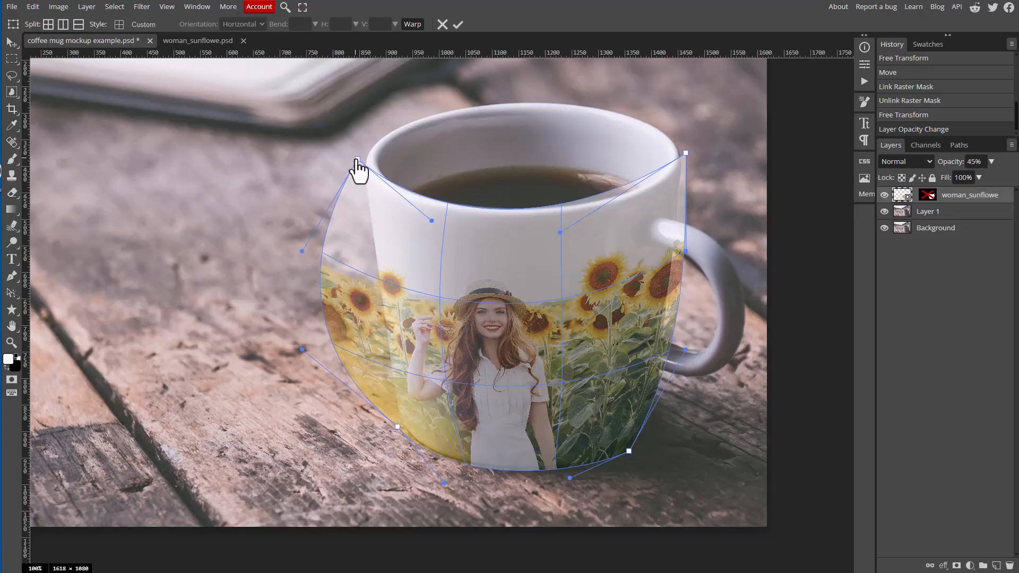
pyautogui.moveTo(355, 163); pyautogui.dragTo(366, 154)
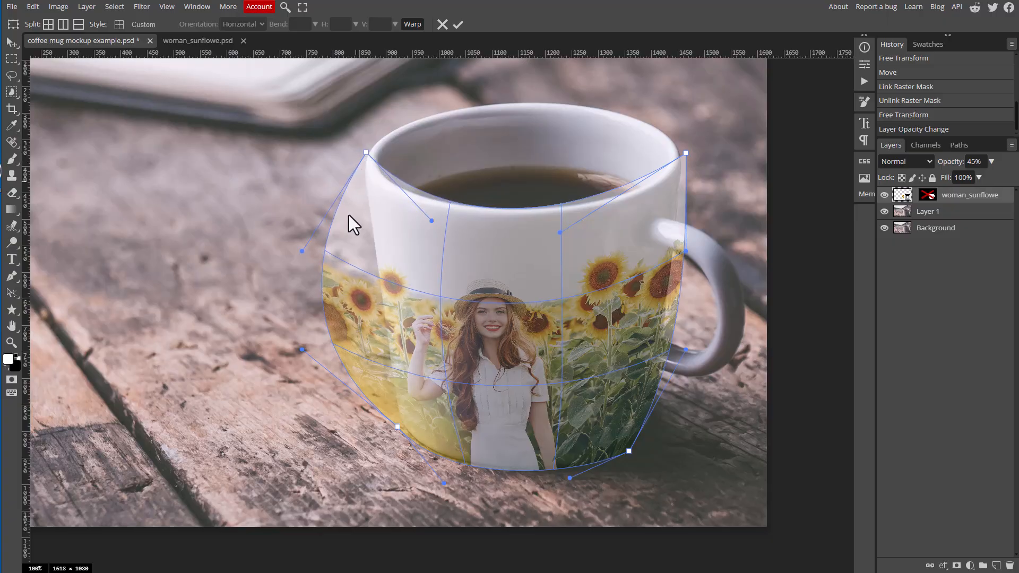
pyautogui.moveTo(301, 250); pyautogui.dragTo(370, 246)
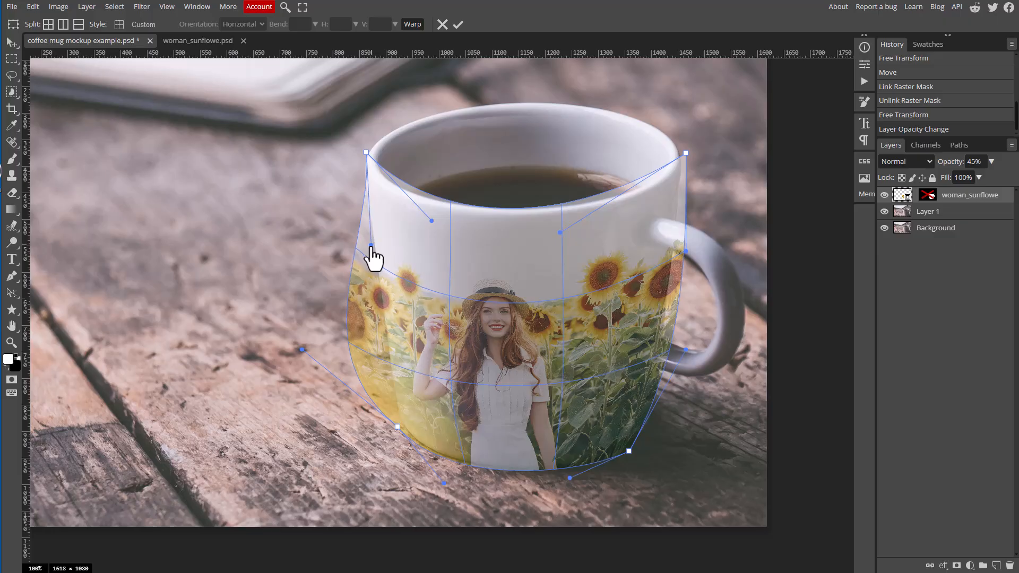
pyautogui.moveTo(302, 352); pyautogui.dragTo(376, 380)
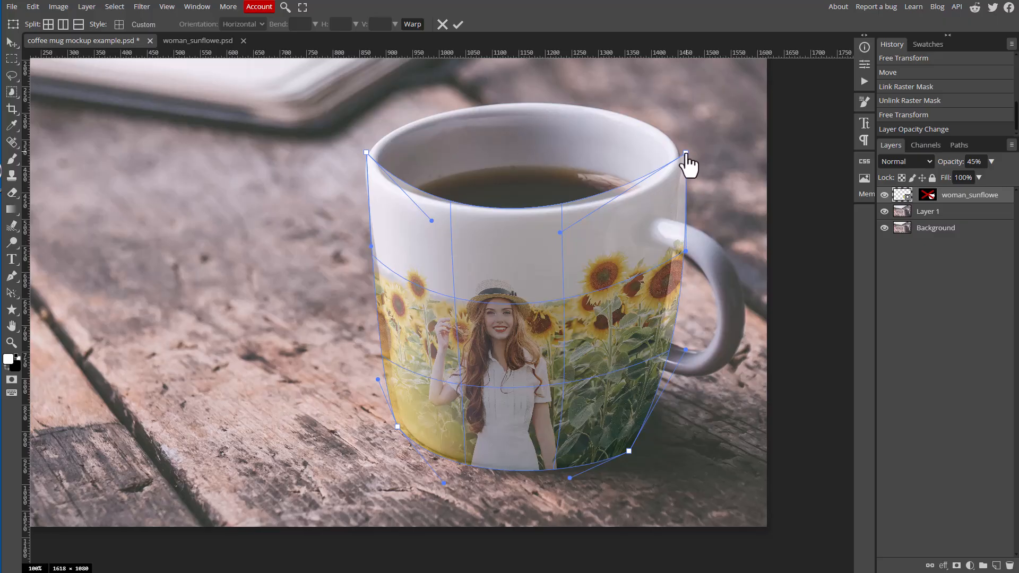
# - Fit the photo's right edge to the mug, extend its upper-left corner slightly past the rim, and apply the warp
pyautogui.moveTo(685, 155); pyautogui.dragTo(682, 157)
pyautogui.moveTo(685, 350); pyautogui.dragTo(676, 354)
pyautogui.moveTo(667, 365); pyautogui.dragTo(672, 394)
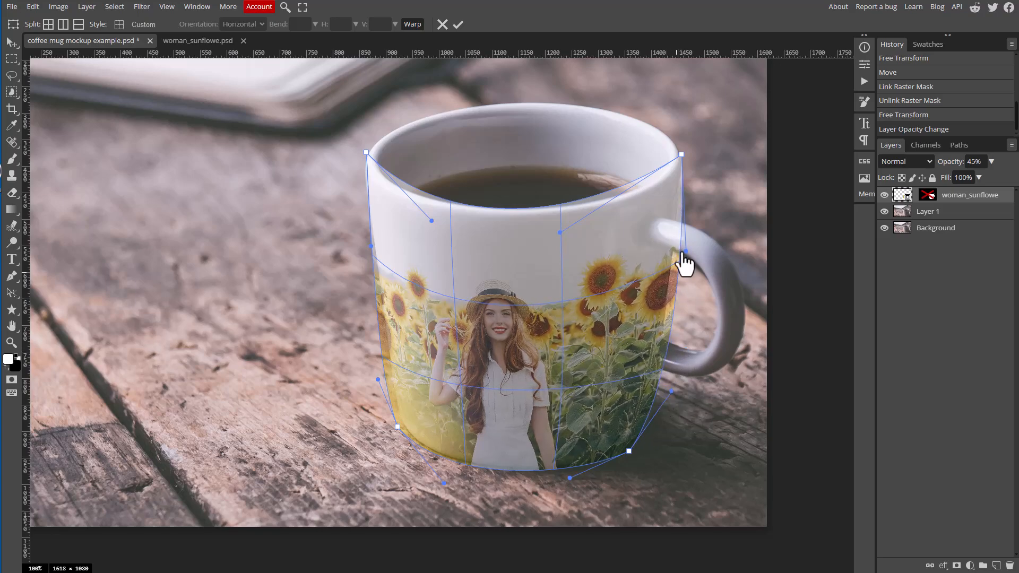
pyautogui.moveTo(684, 161); pyautogui.dragTo(685, 164)
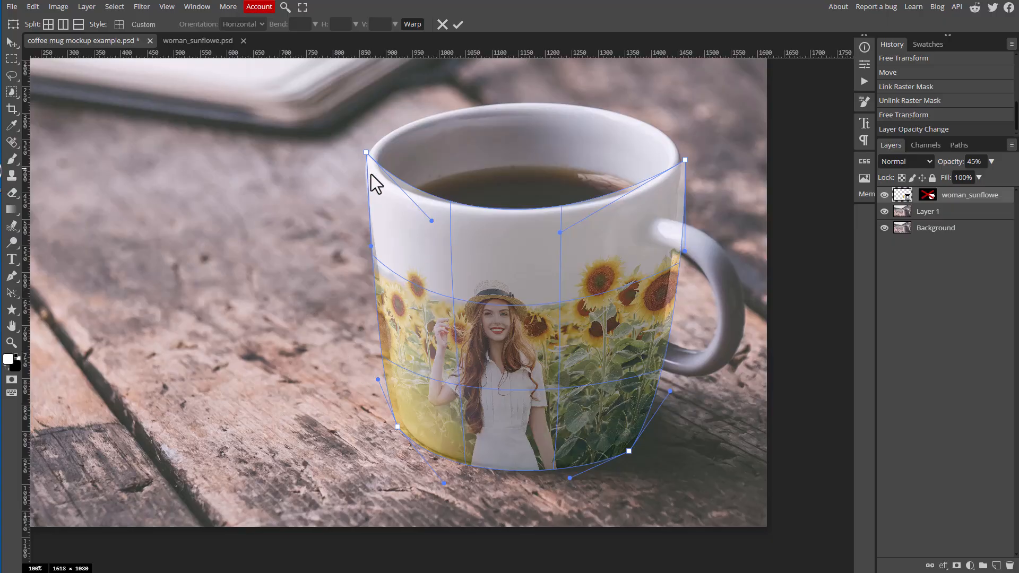
pyautogui.moveTo(367, 153); pyautogui.dragTo(359, 150)
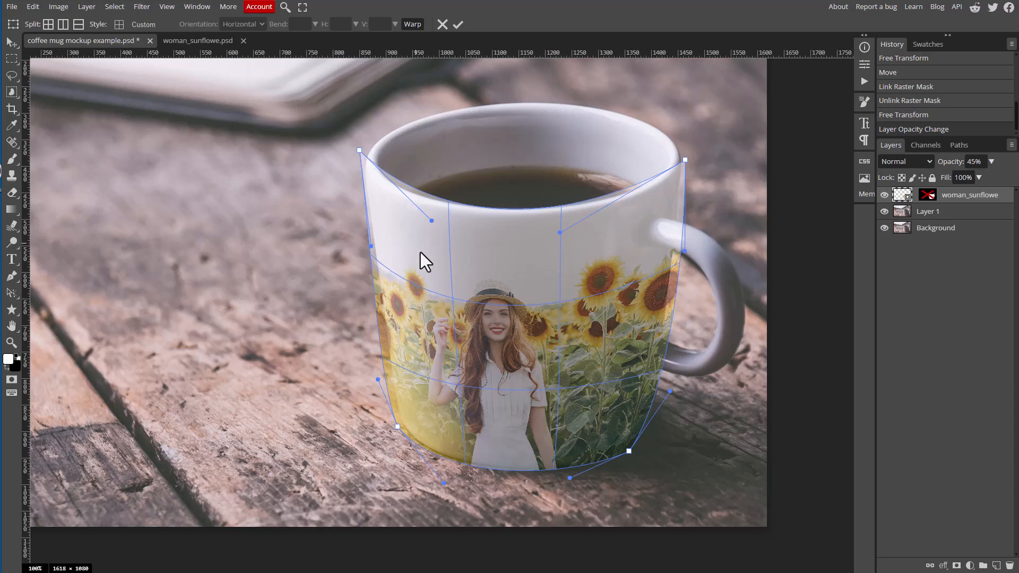
pyautogui.moveTo(370, 247); pyautogui.dragTo(368, 247)
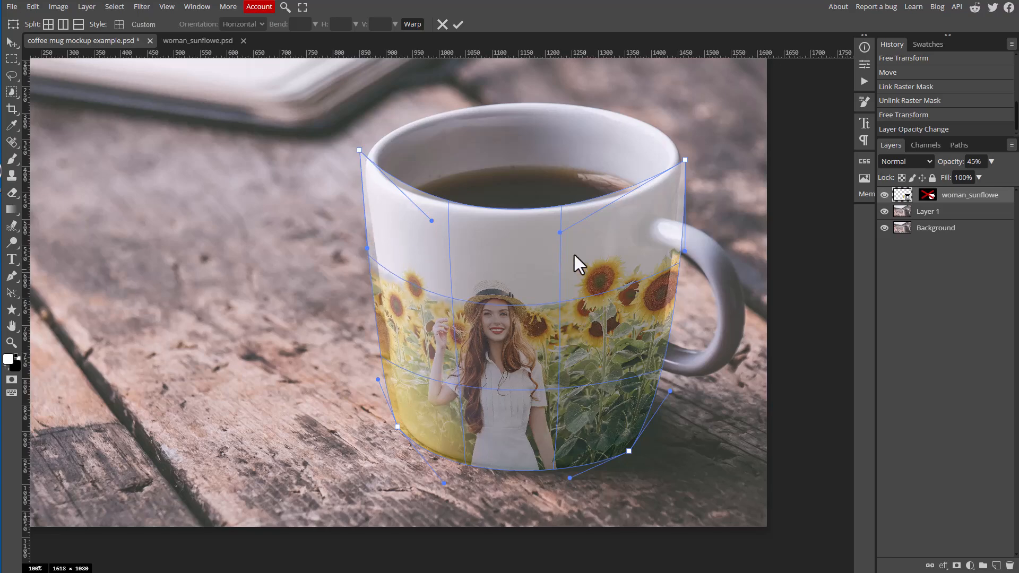
pyautogui.click(458, 24)
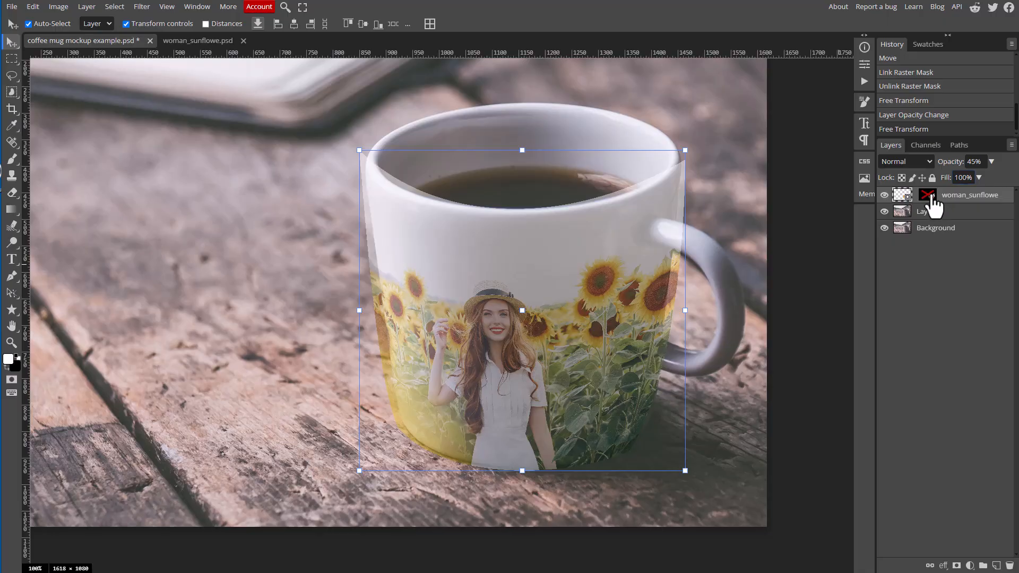
# - Enable the raster mask on the woman_sunflowe layer and link it to the layer
pyautogui.rightClick(927, 196)
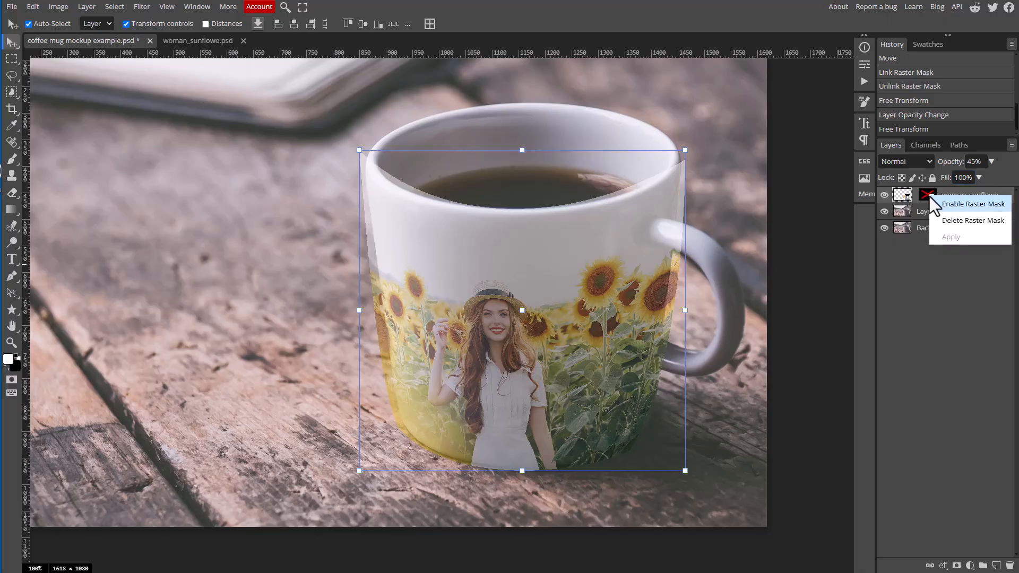
pyautogui.click(949, 207)
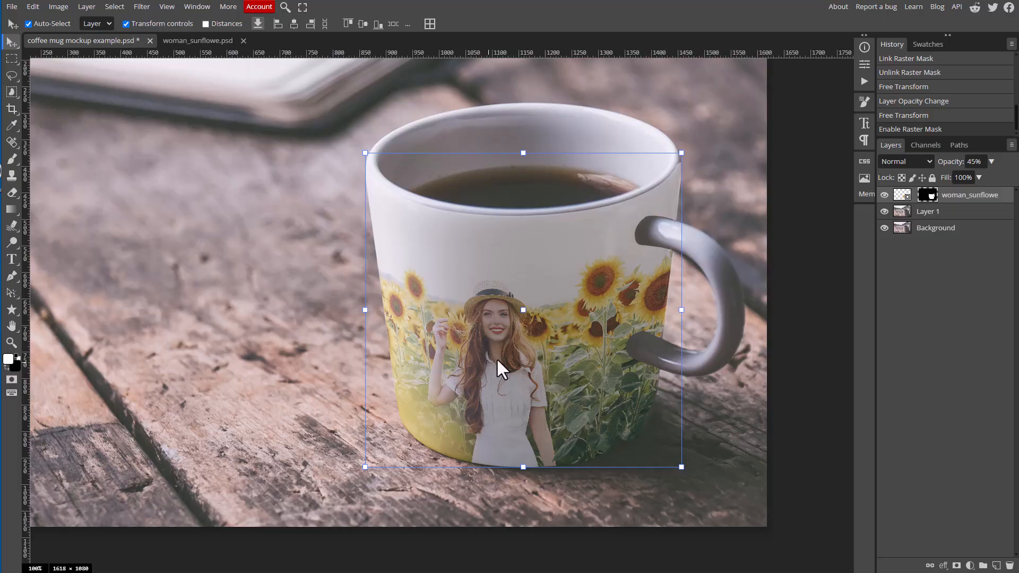
pyautogui.click(909, 197)
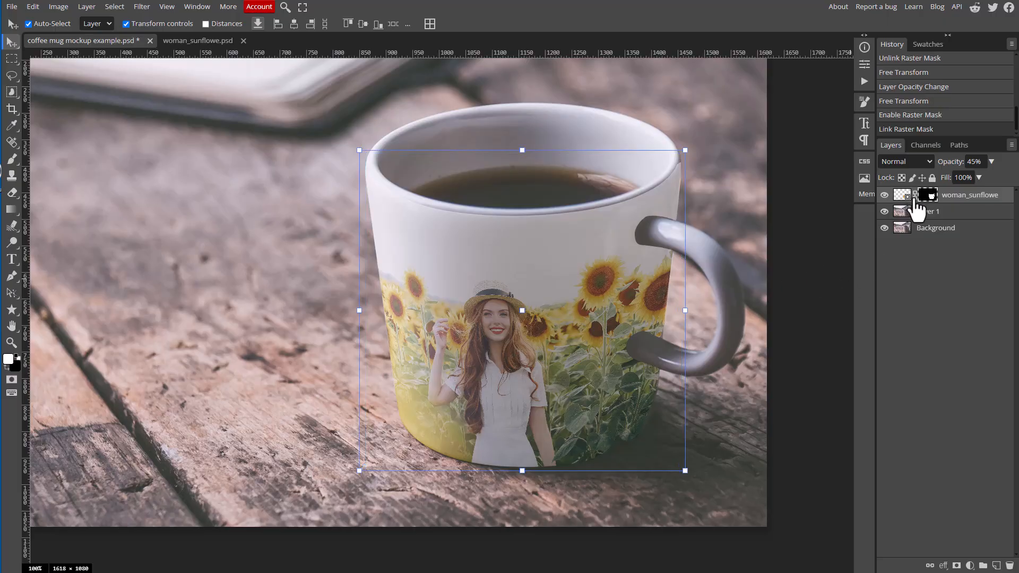
# - Set the woman_sunflowe layer to Overlay blending at 49% opacity, and select Layer 1 beneath it
pyautogui.click(898, 162)
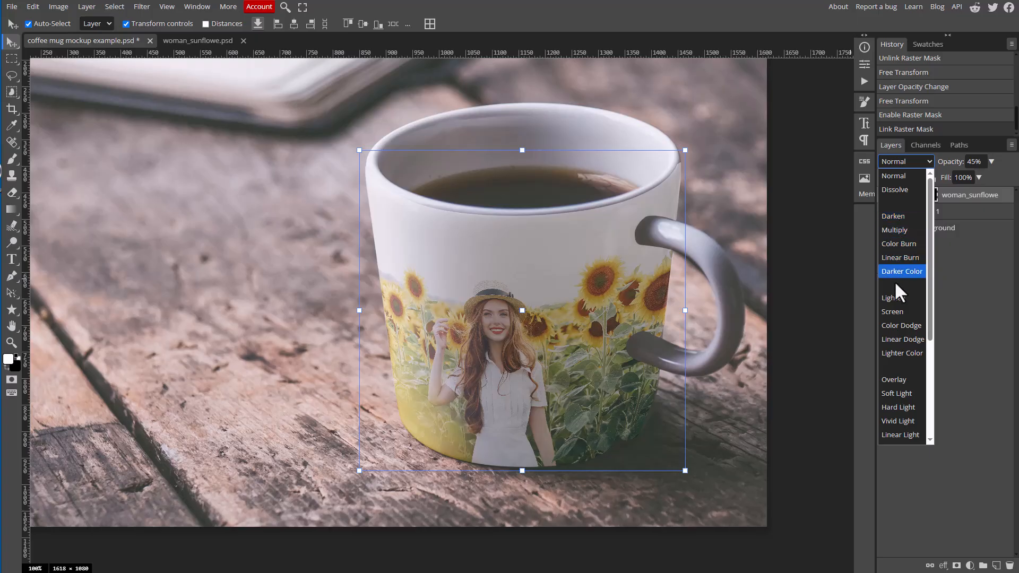
pyautogui.click(899, 380)
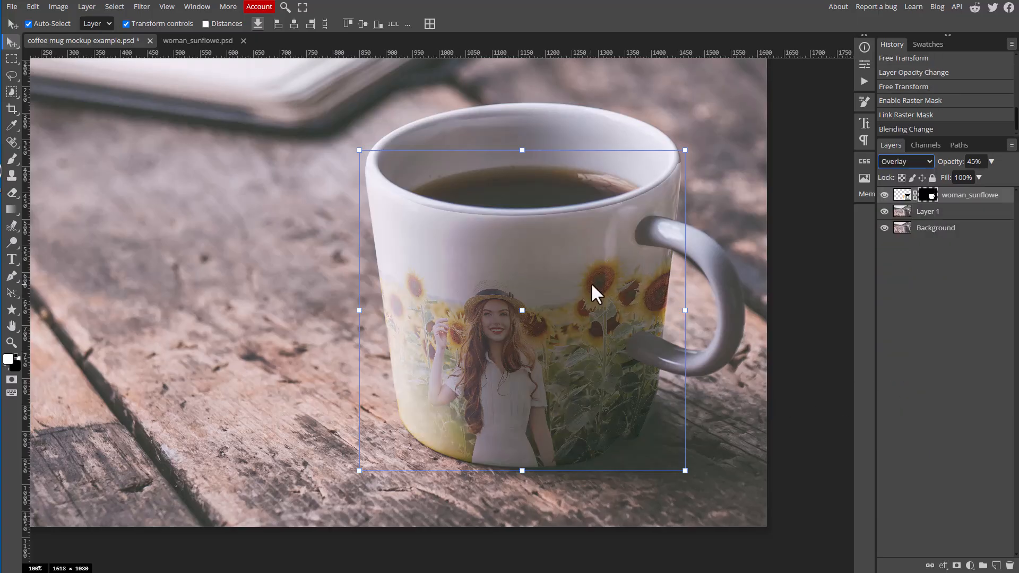
pyautogui.click(990, 162)
pyautogui.click(991, 176)
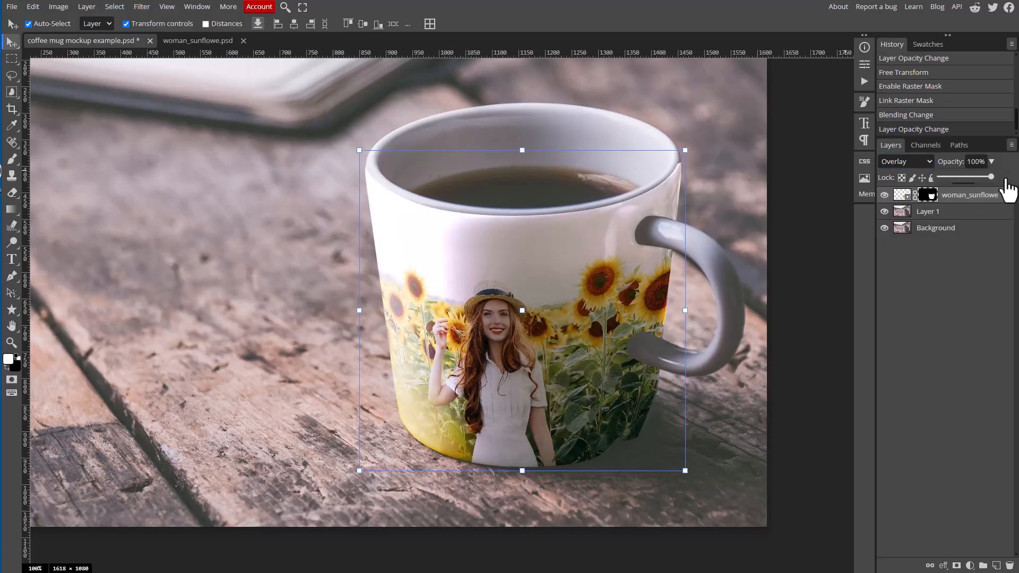
pyautogui.click(995, 179)
pyautogui.click(991, 162)
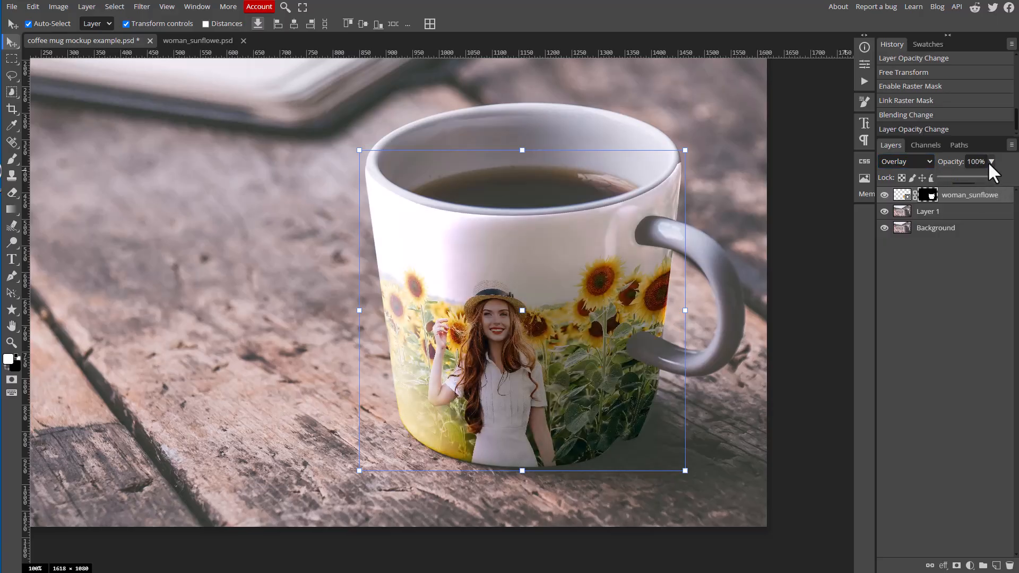
pyautogui.moveTo(987, 177); pyautogui.dragTo(965, 184)
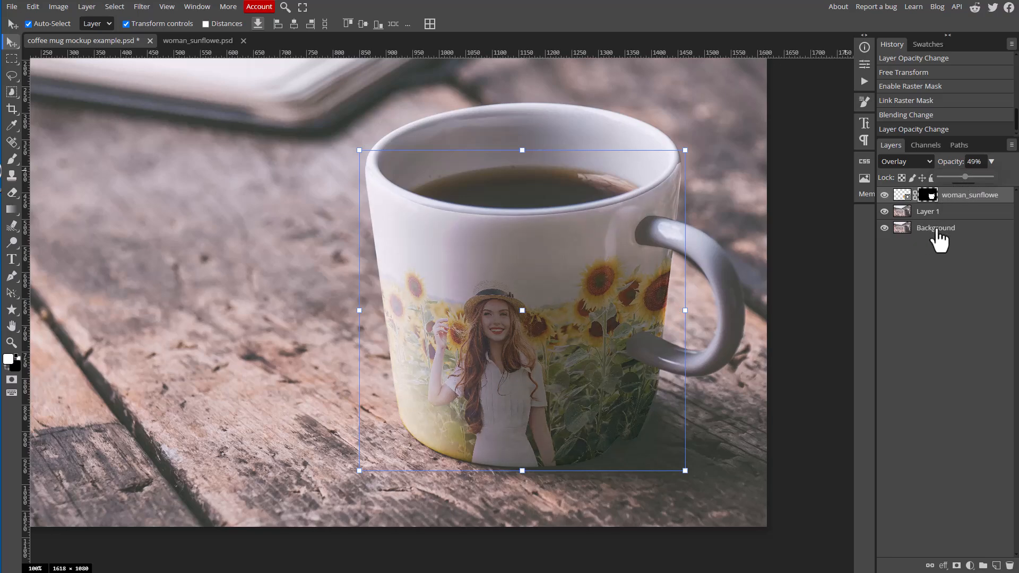
pyautogui.click(970, 211)
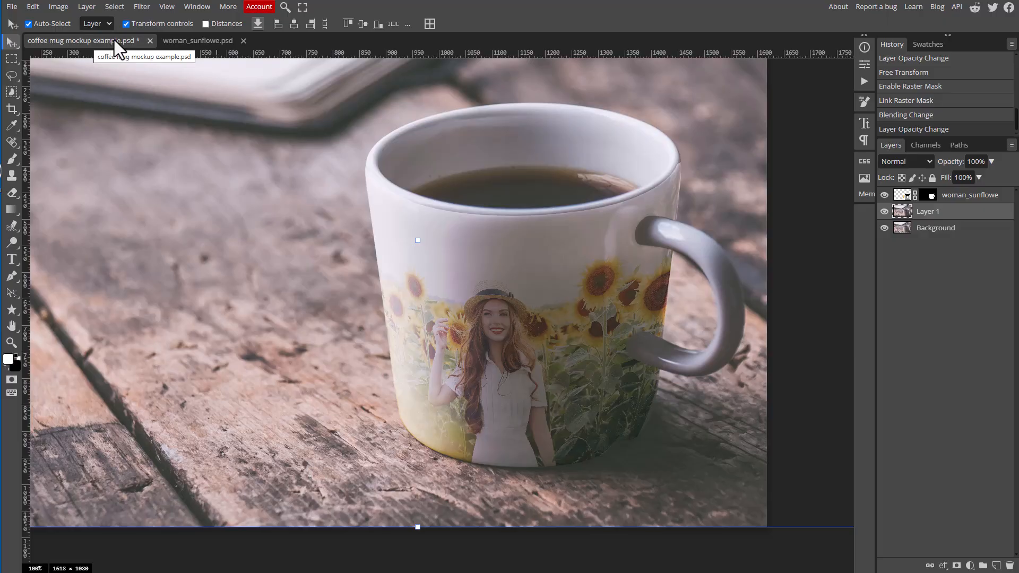
# - Save the coffee mug mockup document and close both open documents
pyautogui.click(12, 6)
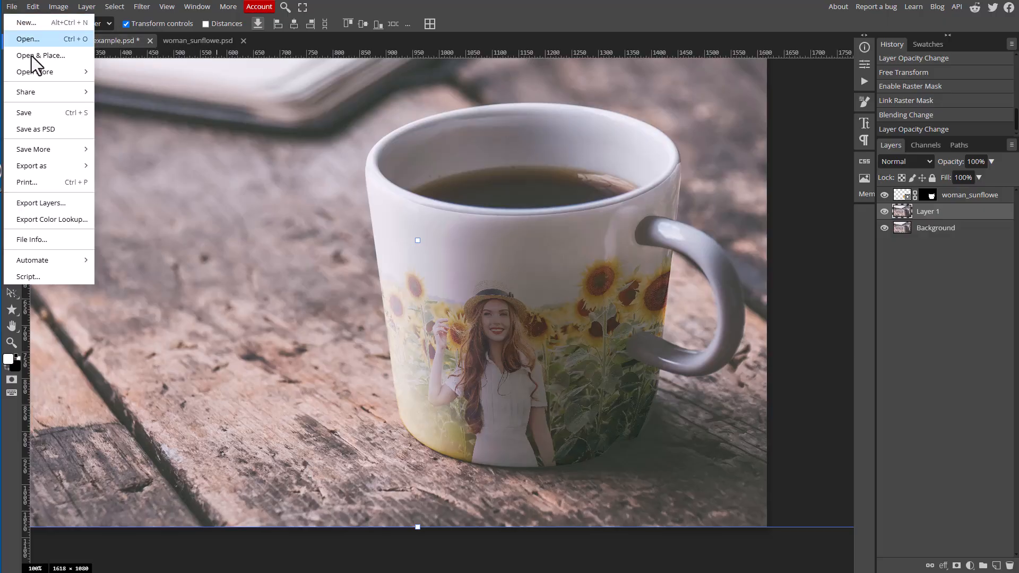
pyautogui.click(40, 113)
pyautogui.click(144, 41)
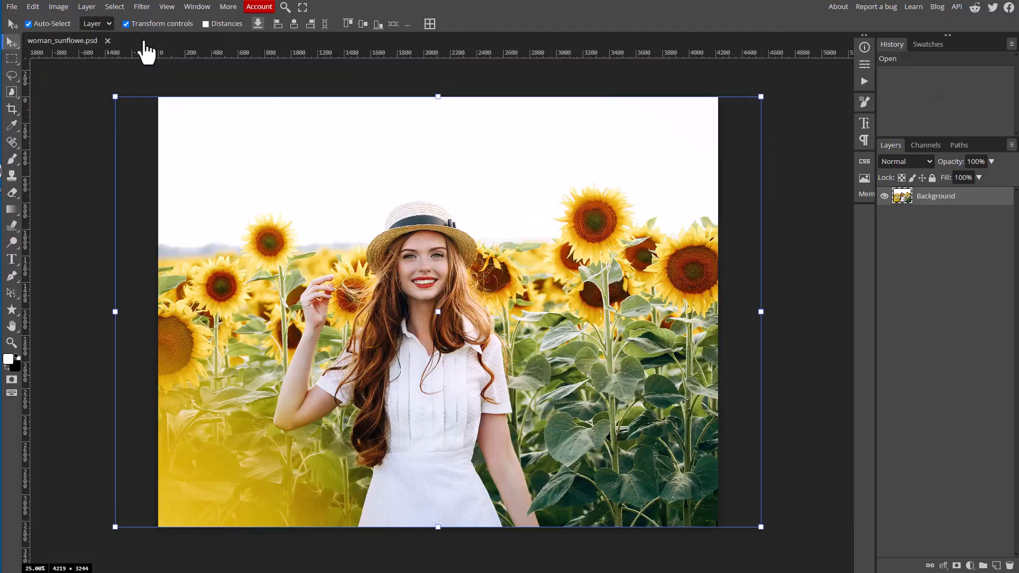
pyautogui.click(108, 41)
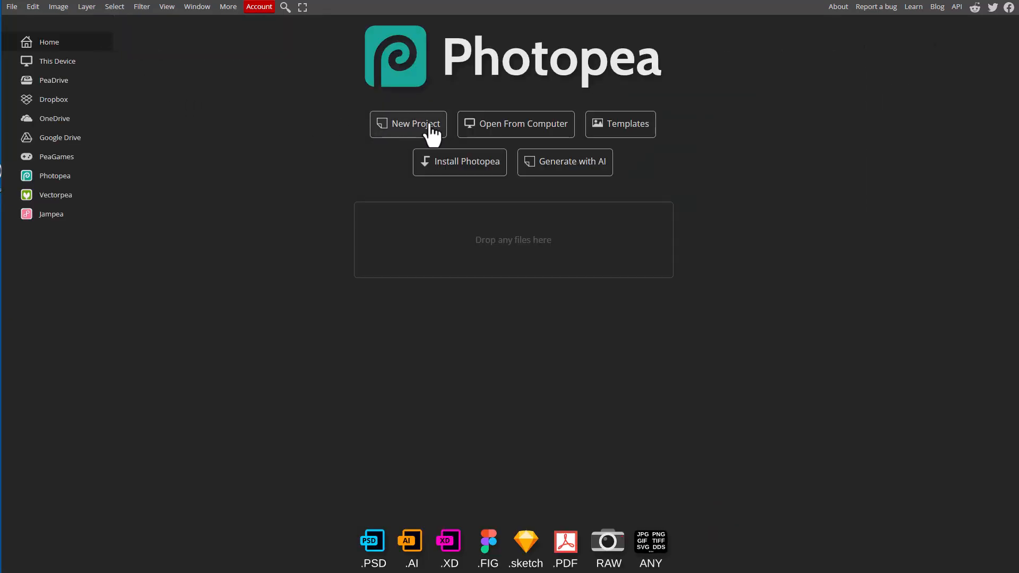
# - Reopen the "coffee mug mockup example" PSD from the computer and open the woman_sunflowe smart object's contents
pyautogui.click(481, 119)
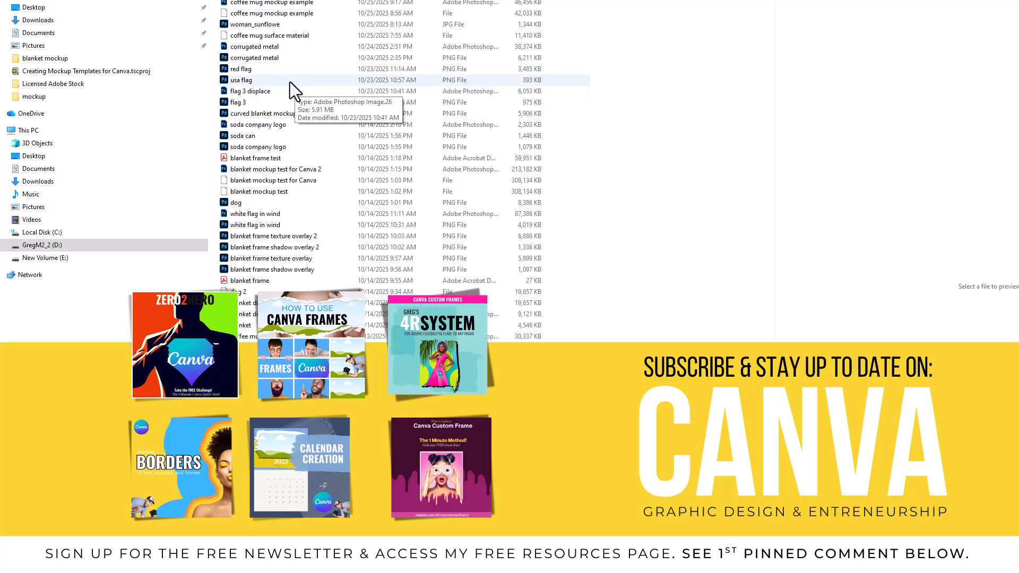
pyautogui.click(280, 3)
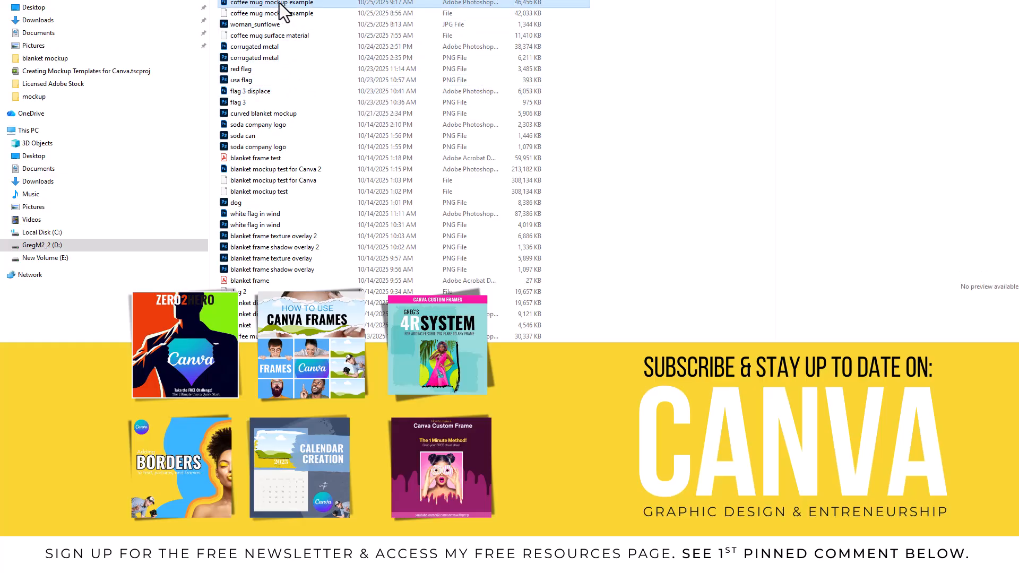
pyautogui.doubleClick(279, 3)
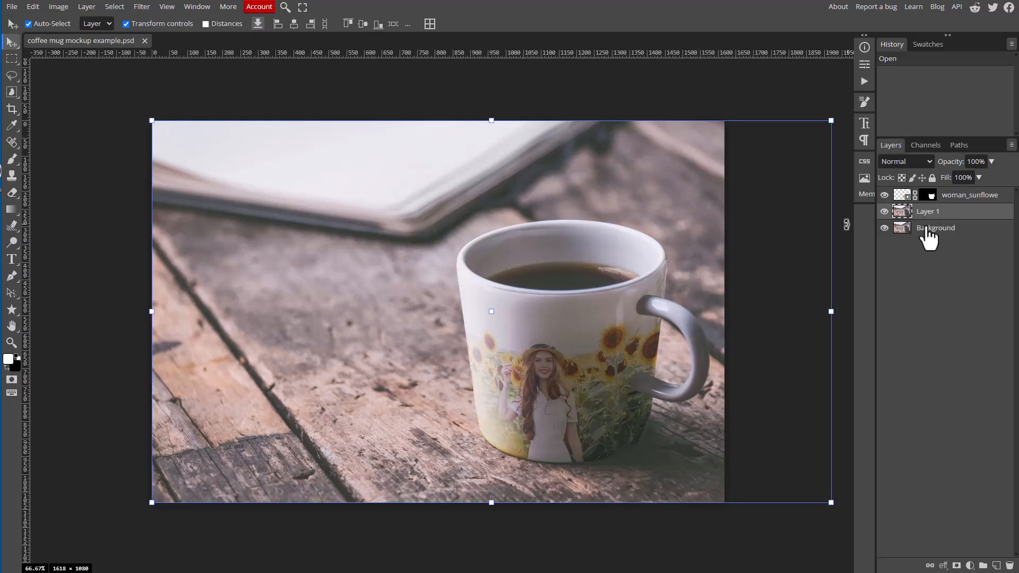
pyautogui.click(904, 198)
pyautogui.doubleClick(903, 196)
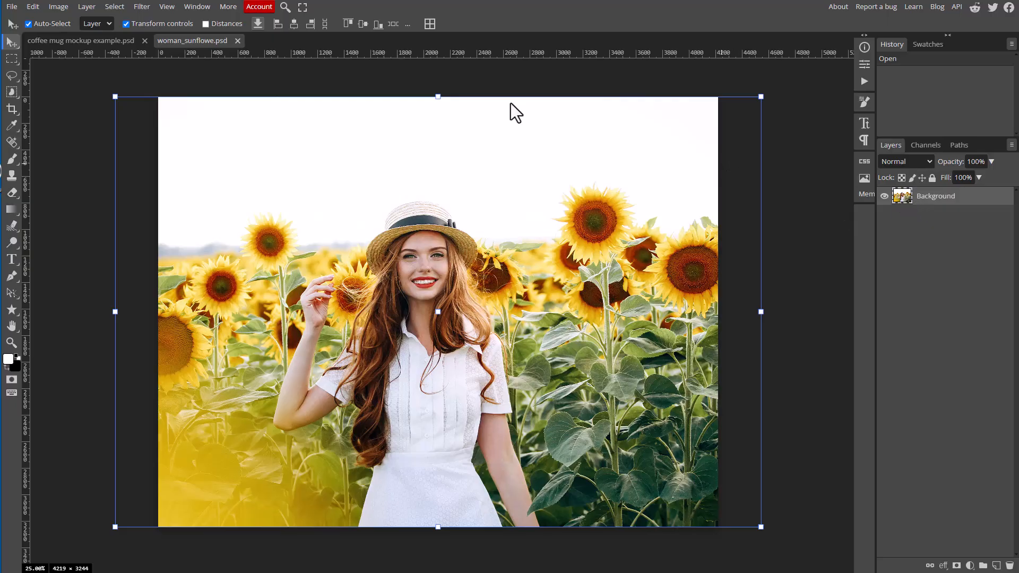
# - Place the AdobeStock_227455207 corgi photo from the Licensed Adobe Stock folder into the smart object document
pyautogui.click(12, 7)
pyautogui.click(12, 9)
pyautogui.click(10, 7)
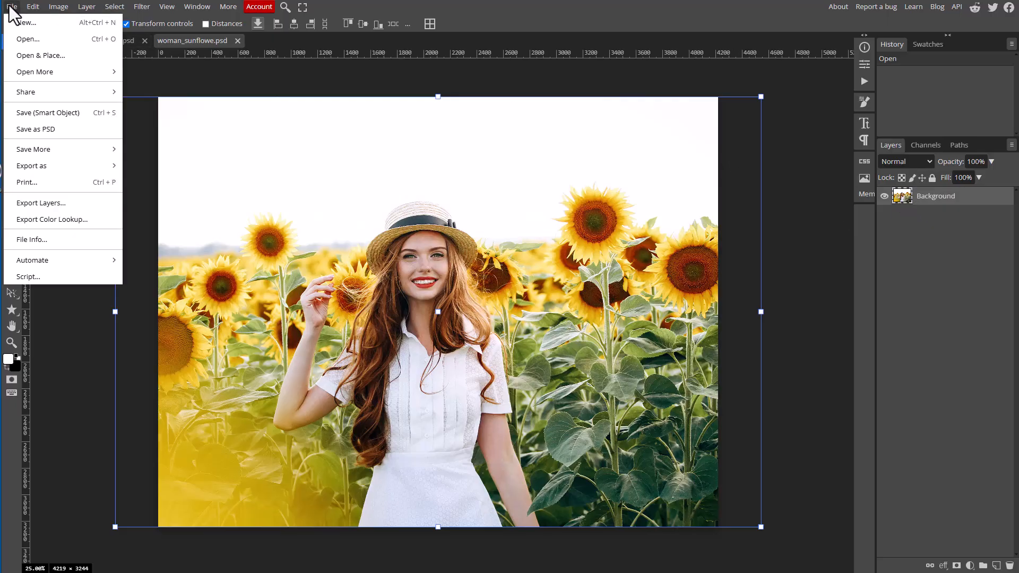
pyautogui.click(29, 54)
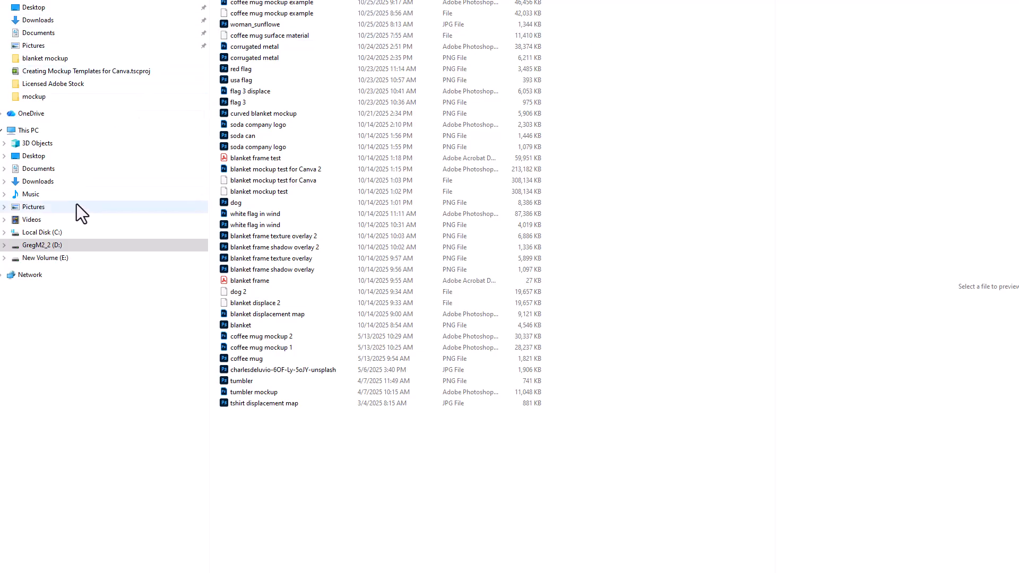
pyautogui.click(53, 88)
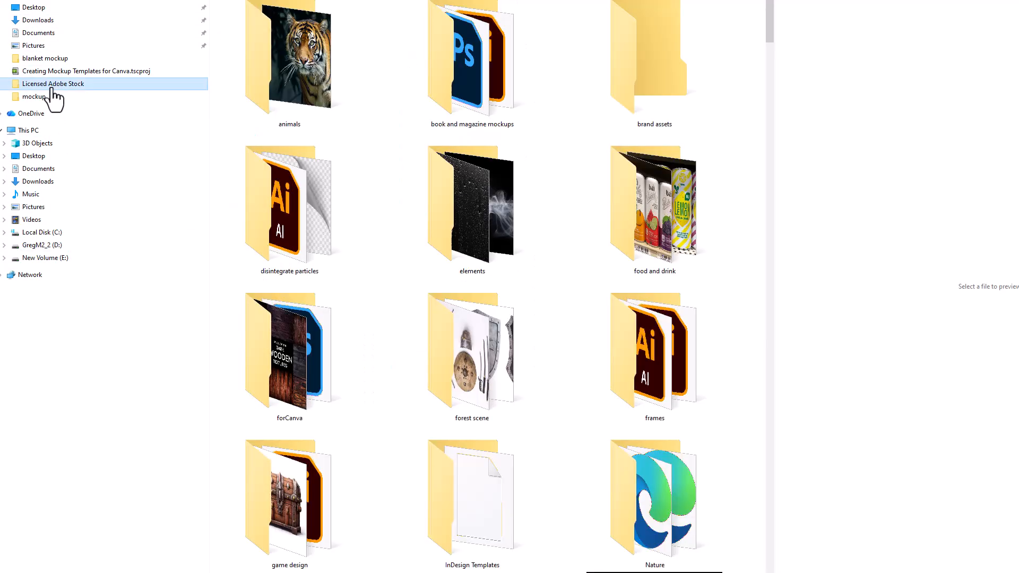
pyautogui.scroll(-10, 308, 233)
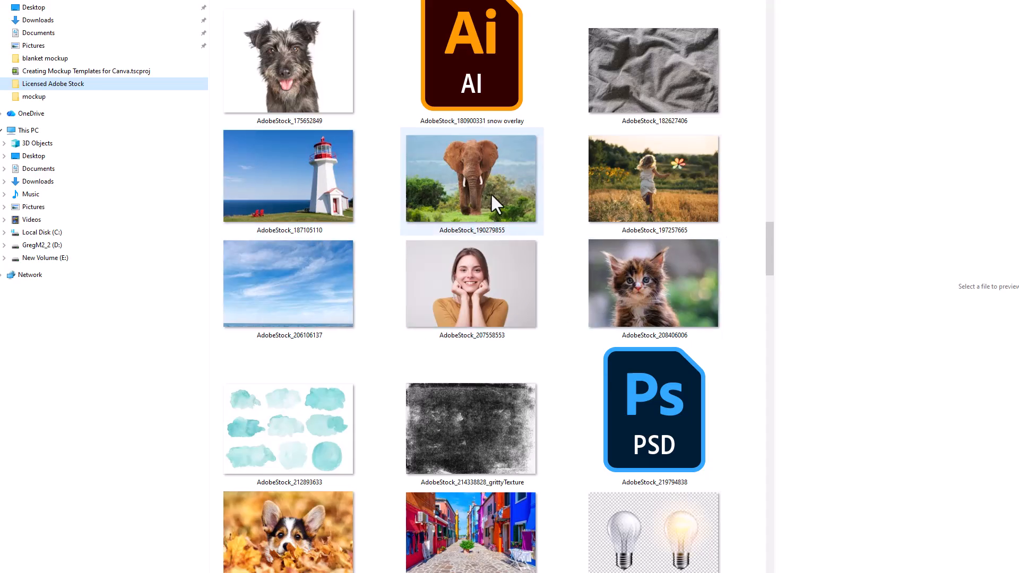
pyautogui.moveTo(466, 194)
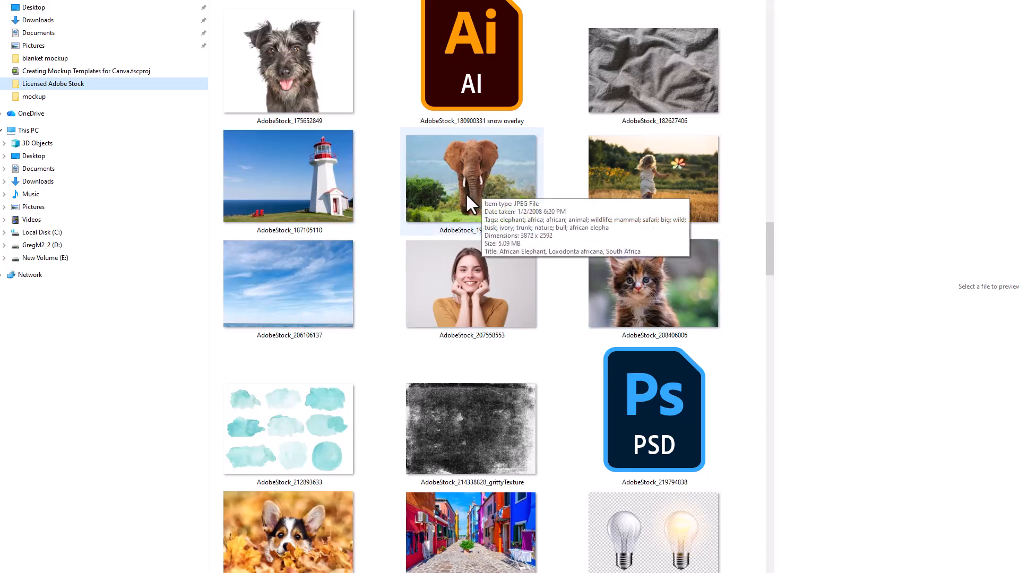
pyautogui.click(292, 529)
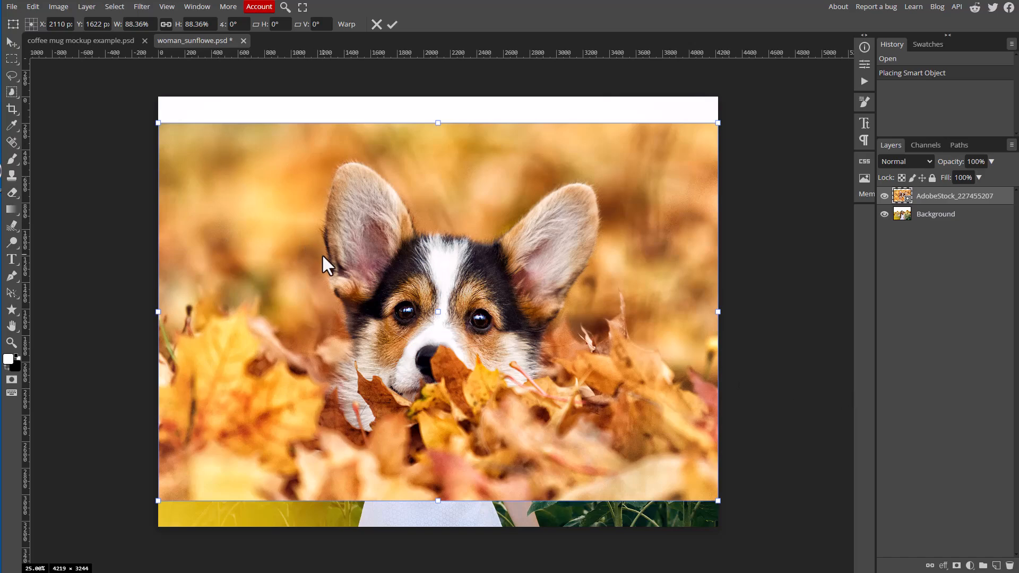
# - Move and enlarge the placed corgi photo until it covers the whole canvas, and apply the transform
pyautogui.moveTo(322, 254); pyautogui.dragTo(320, 223)
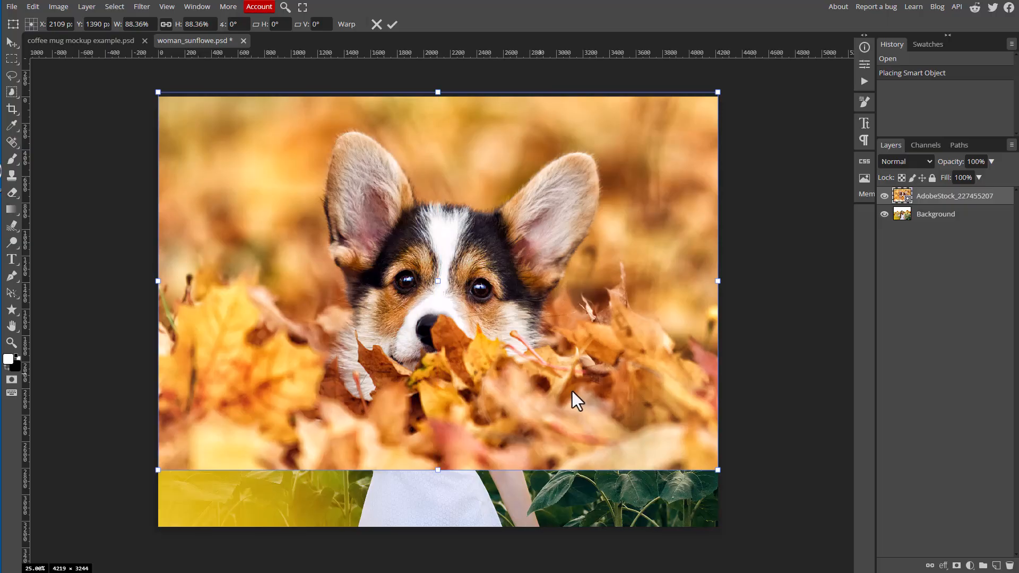
pyautogui.moveTo(717, 469); pyautogui.dragTo(817, 542)
pyautogui.moveTo(718, 425); pyautogui.dragTo(679, 419)
pyautogui.press('Return')
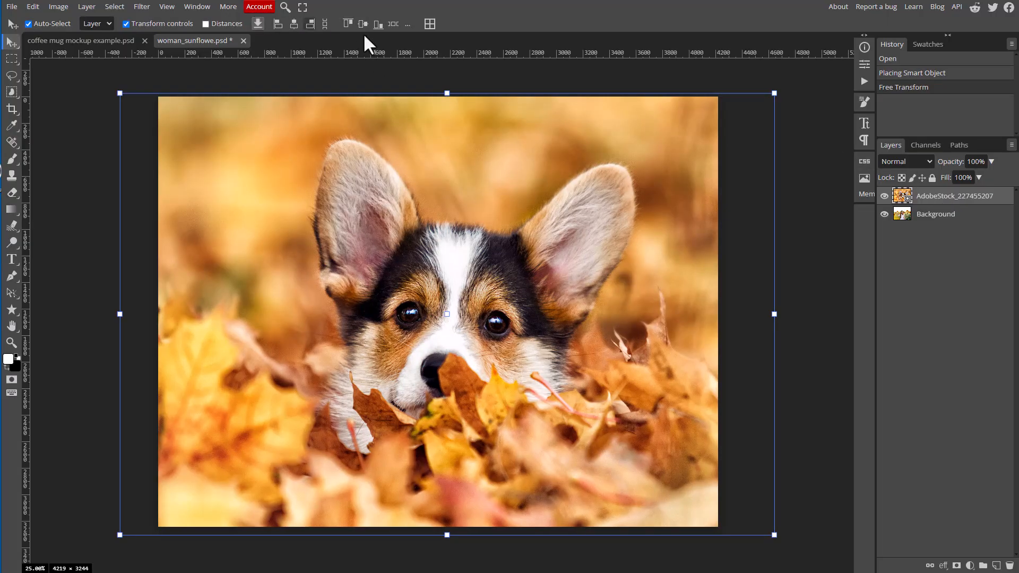
# - Rasterize the AdobeStock_227455207 corgi layer
pyautogui.rightClick(969, 192)
pyautogui.click(967, 192)
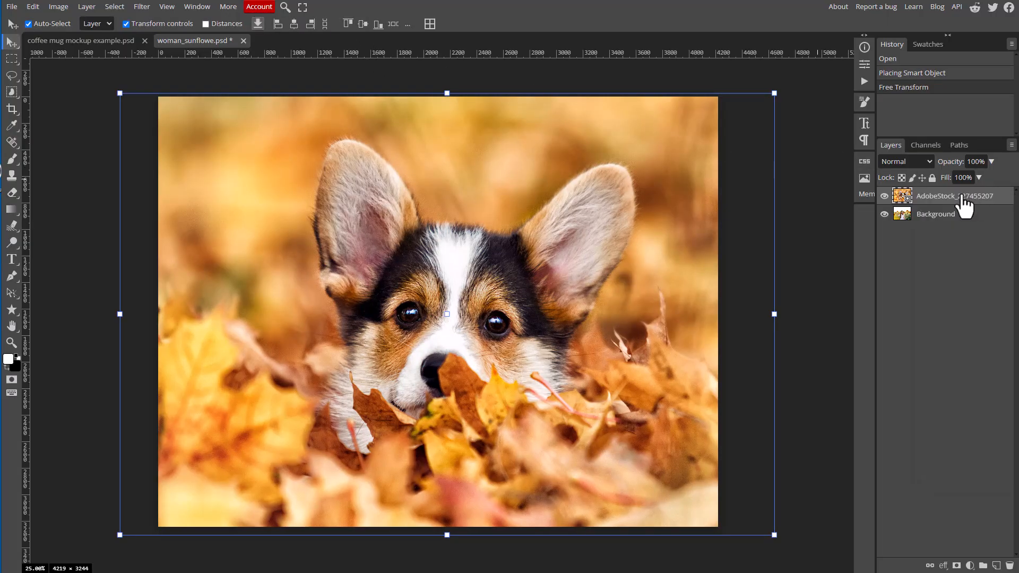
pyautogui.rightClick(957, 194)
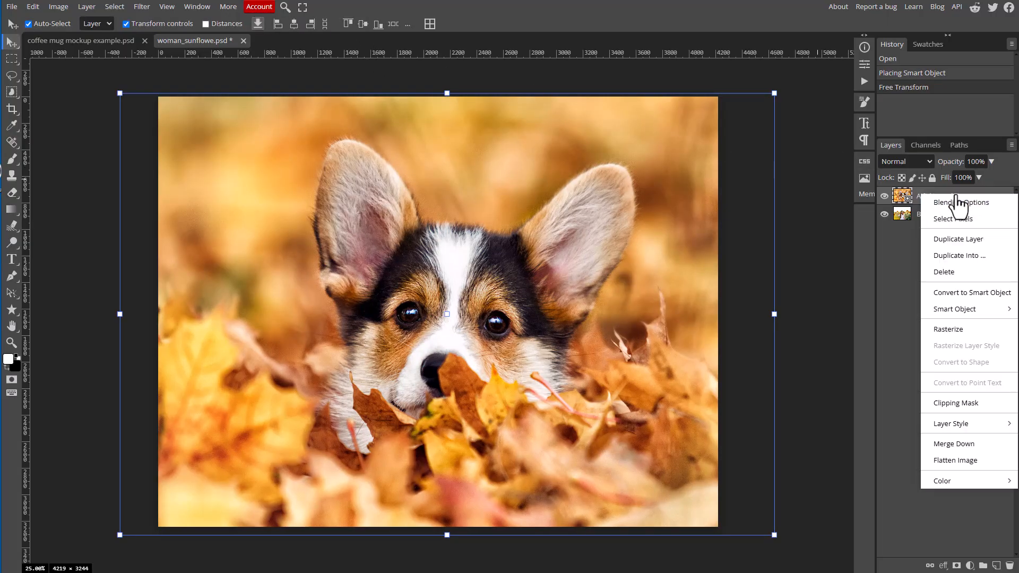
pyautogui.click(956, 330)
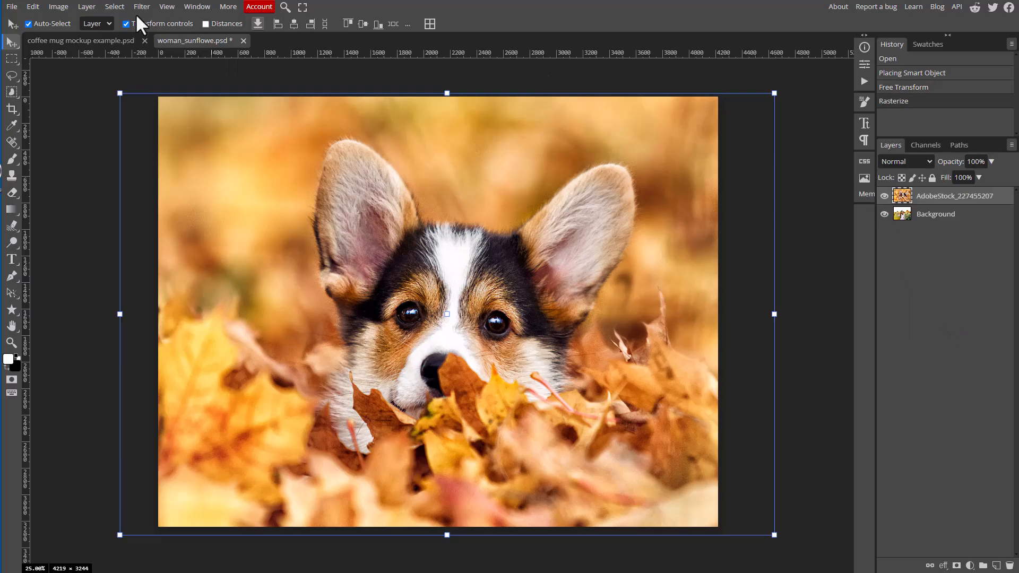
# - Save the corgi artwork back into the woman_sunflowe smart object and return to the coffee mug mockup document
pyautogui.click(12, 6)
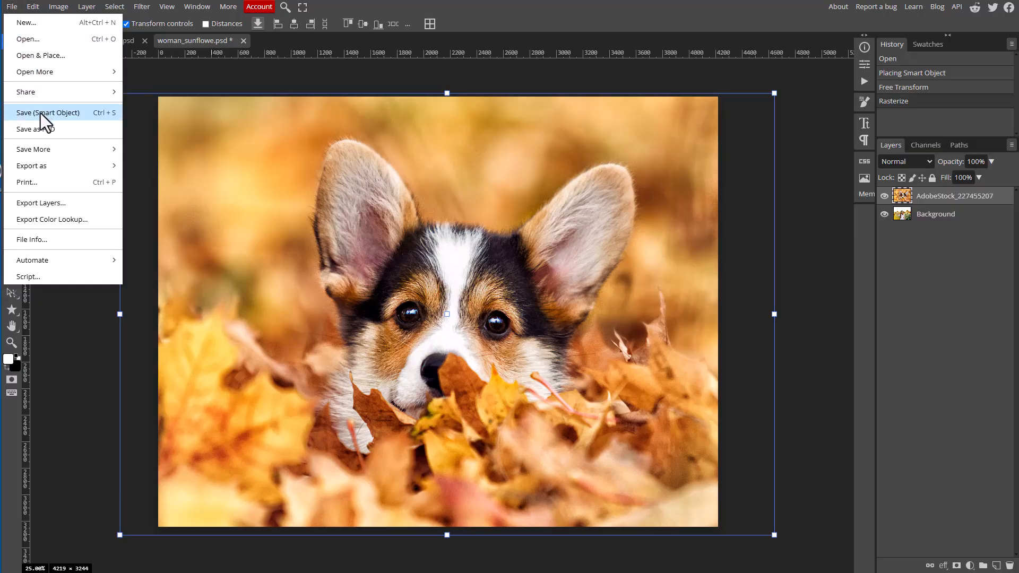
pyautogui.click(169, 35)
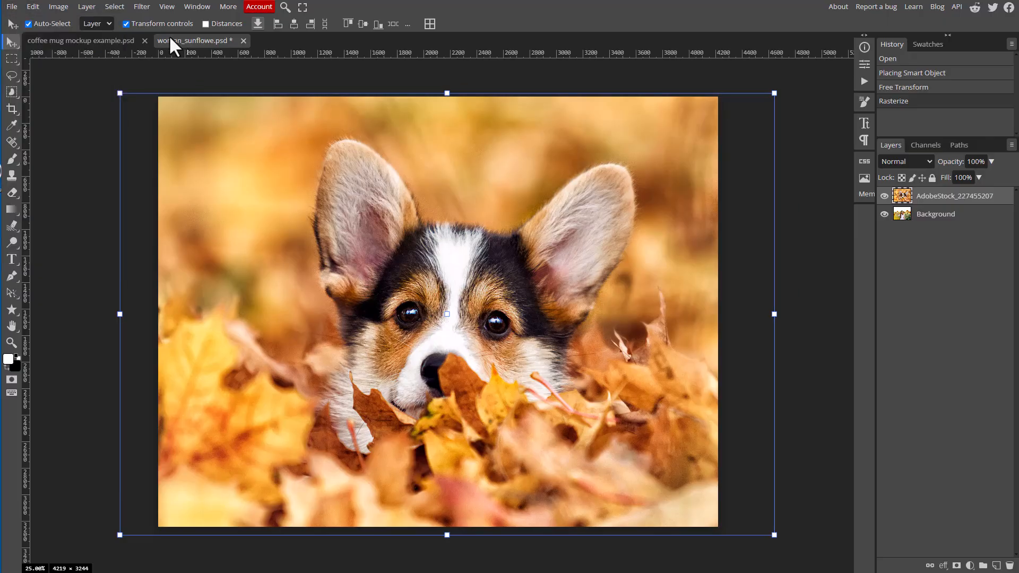
pyautogui.click(92, 40)
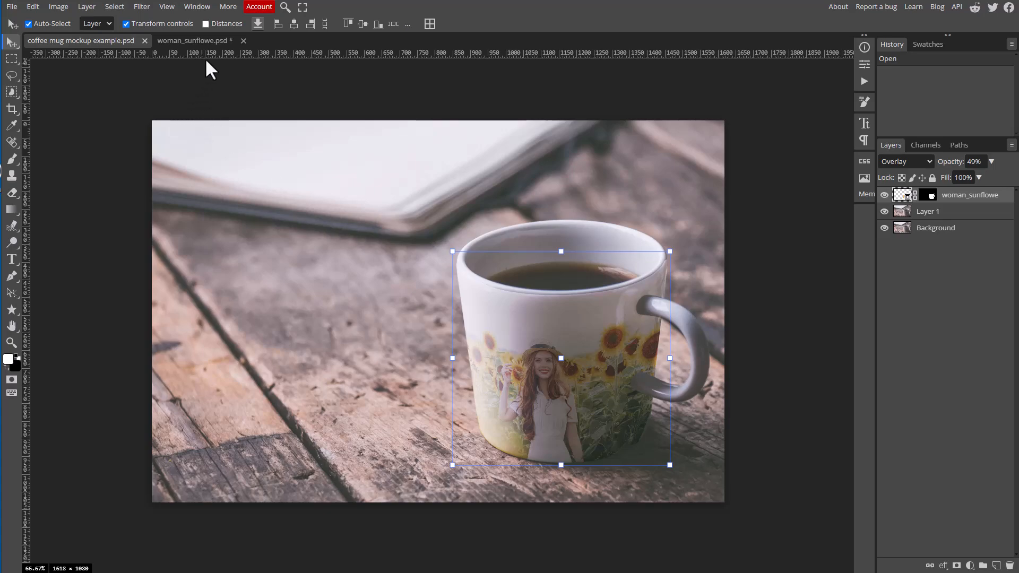
pyautogui.click(202, 38)
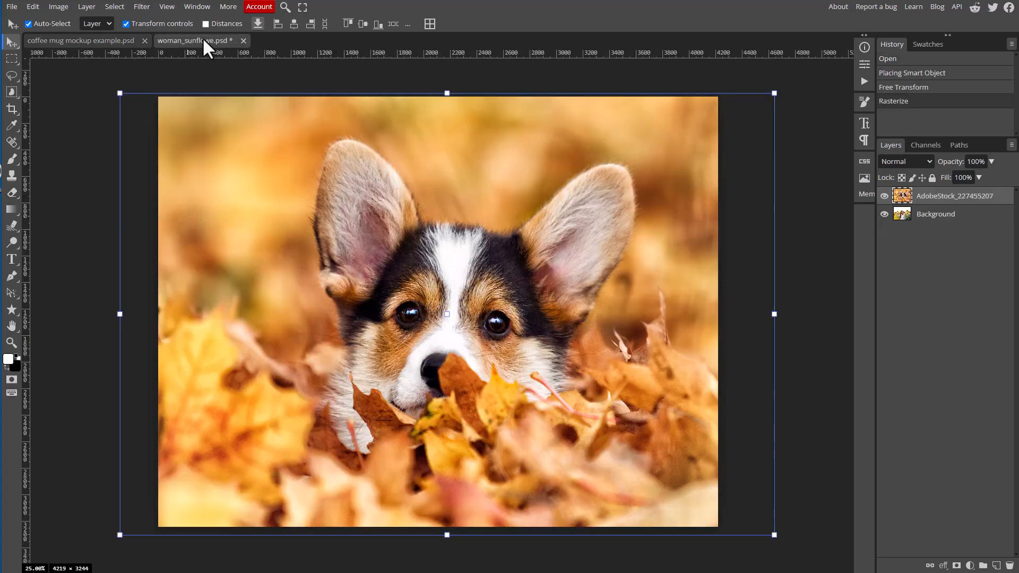
pyautogui.click(11, 6)
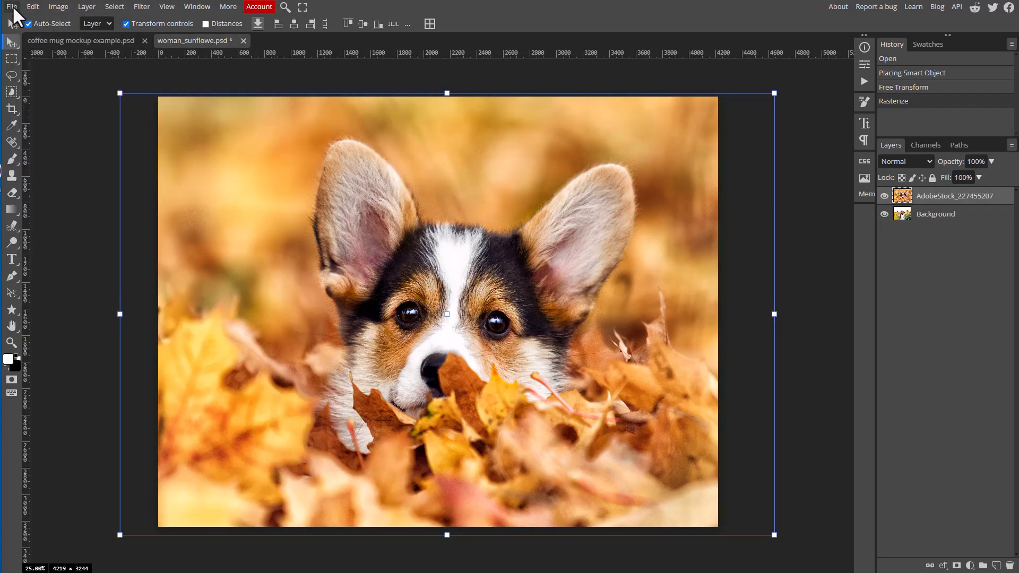
pyautogui.click(12, 7)
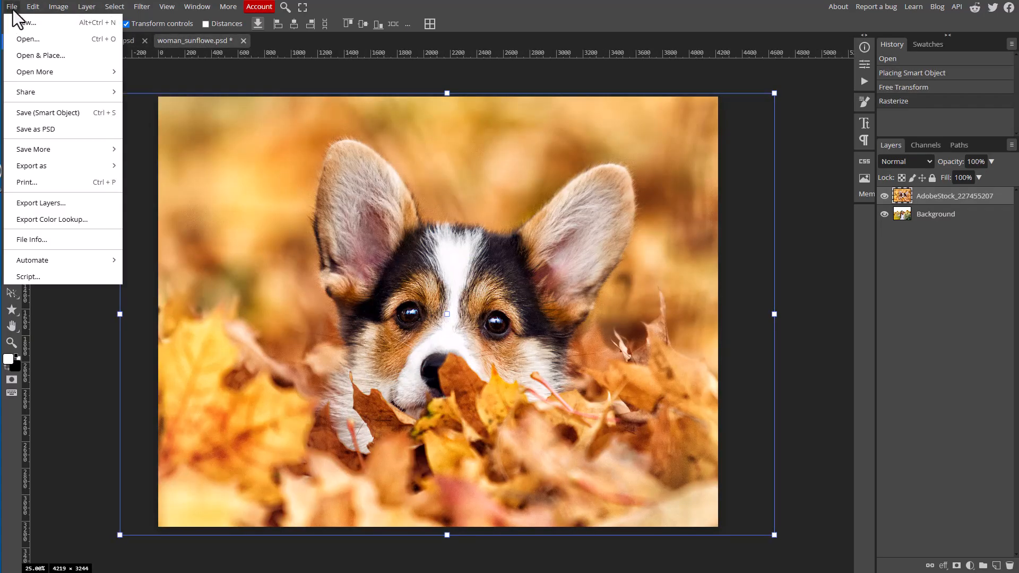
pyautogui.click(33, 113)
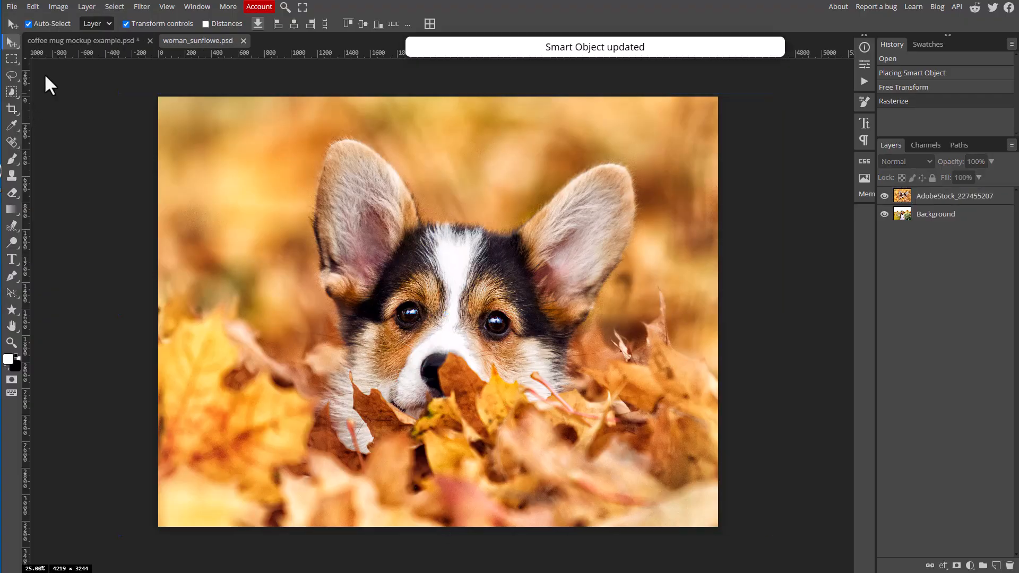
pyautogui.click(67, 40)
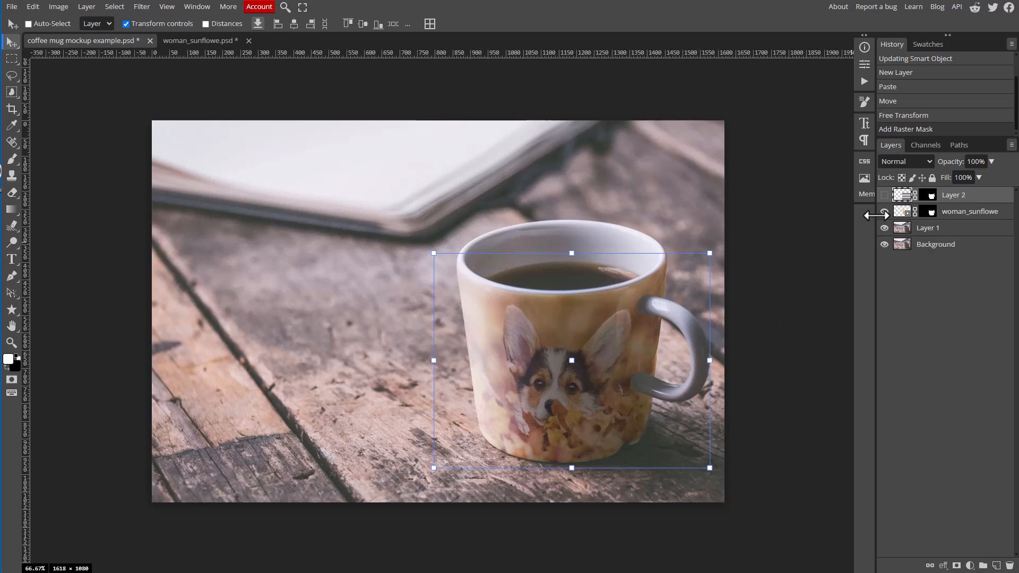
# - Preview the flat stripes of Layer 2 on the mug, hide them again, and update the woman_sunflowe smart object with the striped artwork
pyautogui.click(884, 195)
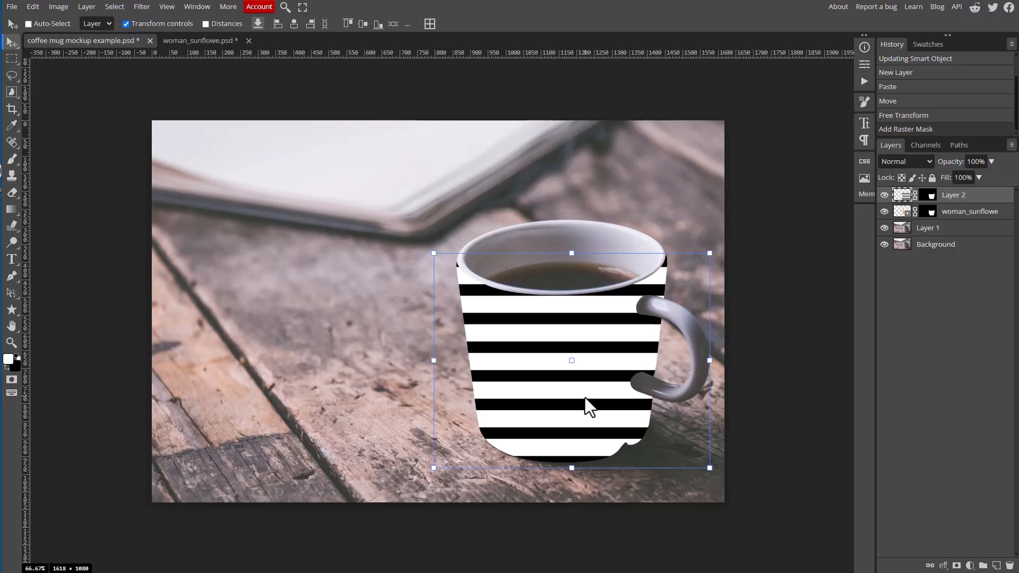
pyautogui.click(883, 195)
pyautogui.doubleClick(903, 212)
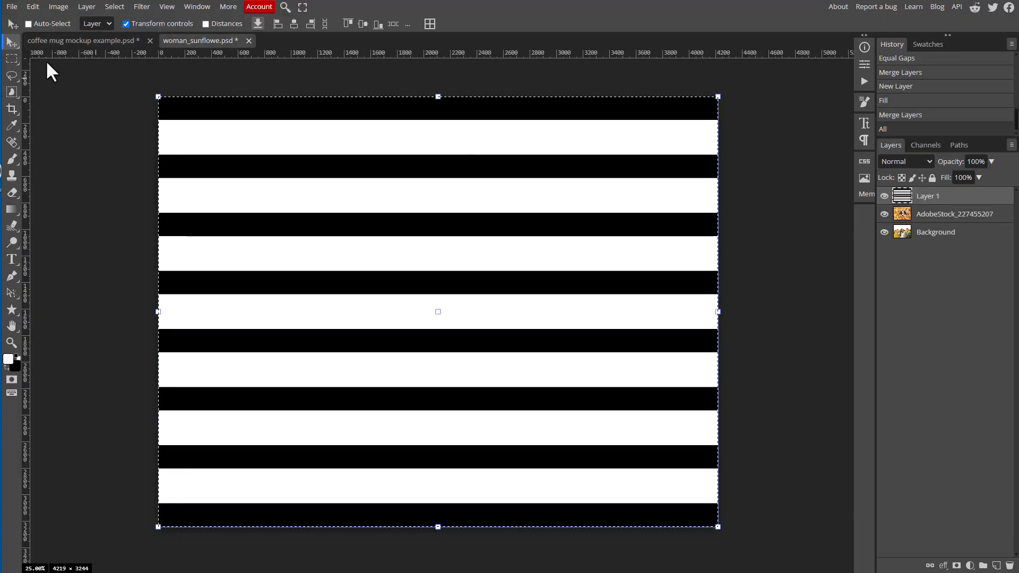
pyautogui.click(11, 9)
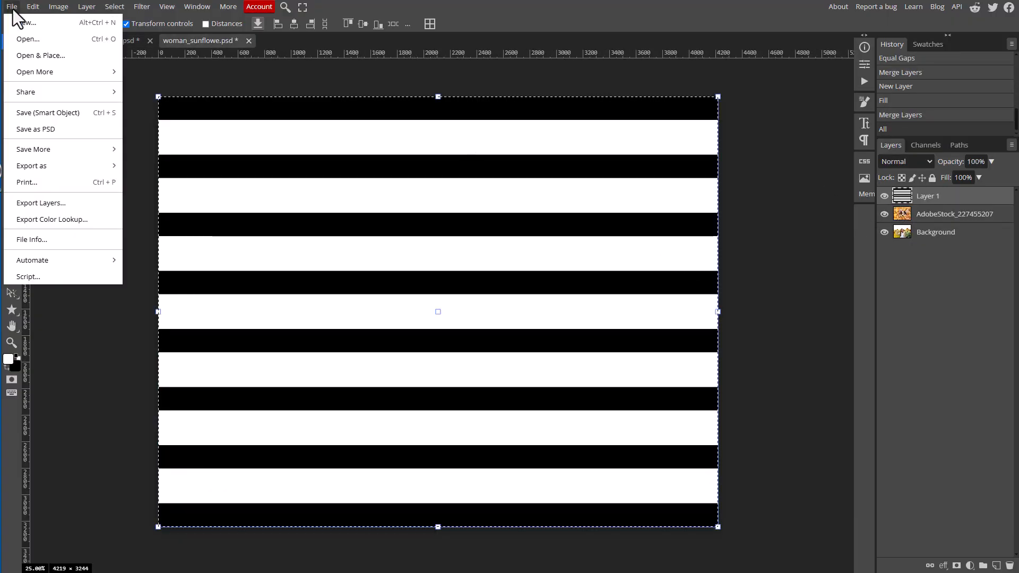
pyautogui.click(33, 114)
pyautogui.click(55, 41)
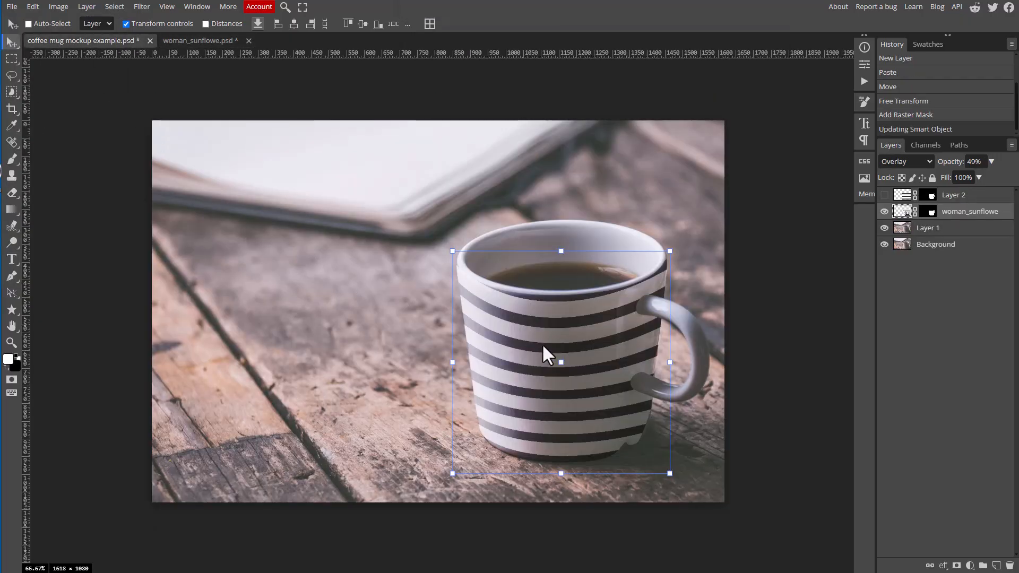
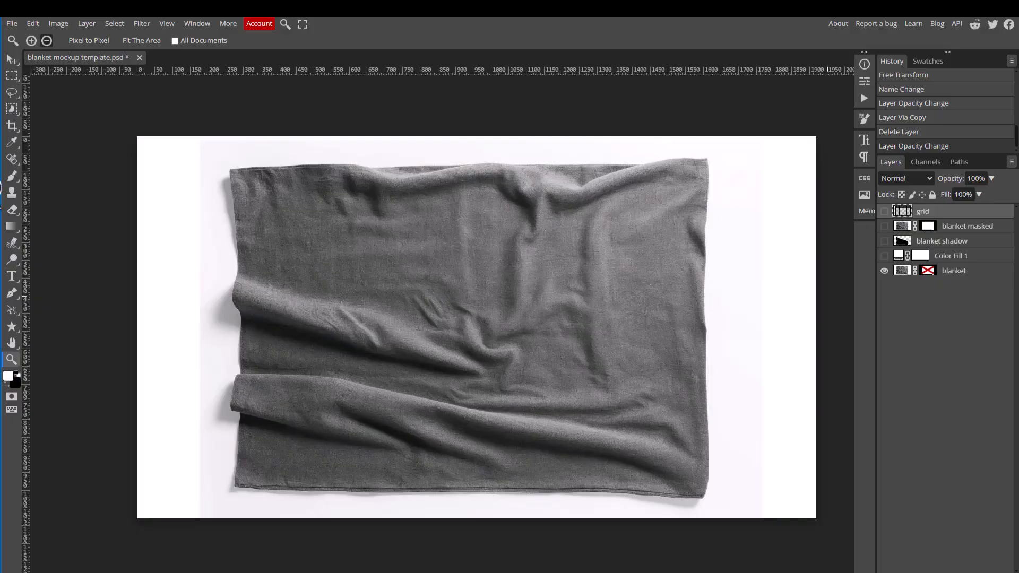
# - Show the Color Fill 1, blanket shadow and blanket masked layers above the original blanket in the blanket mockup template
pyautogui.click(884, 271)
pyautogui.click(884, 270)
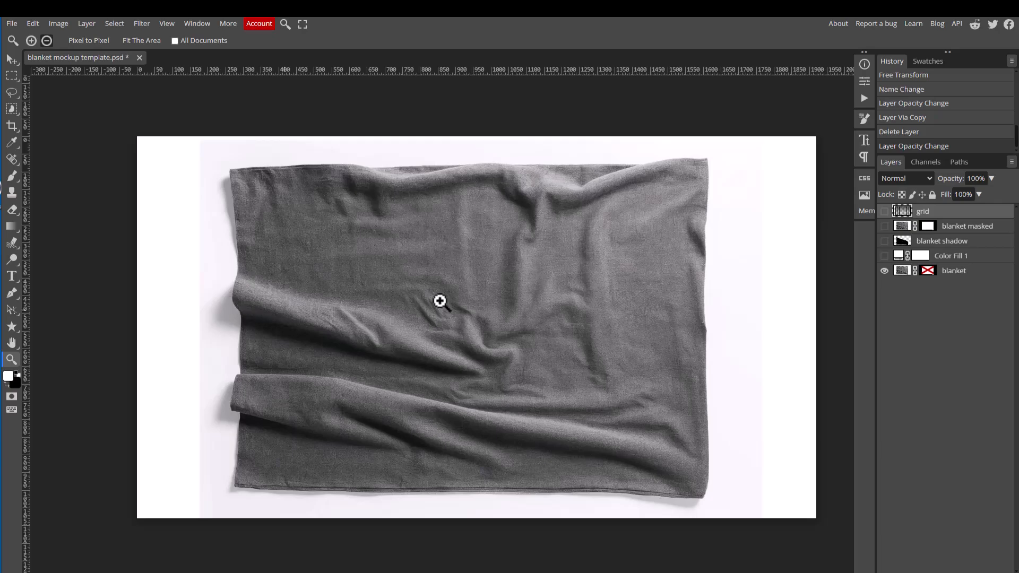
pyautogui.click(884, 256)
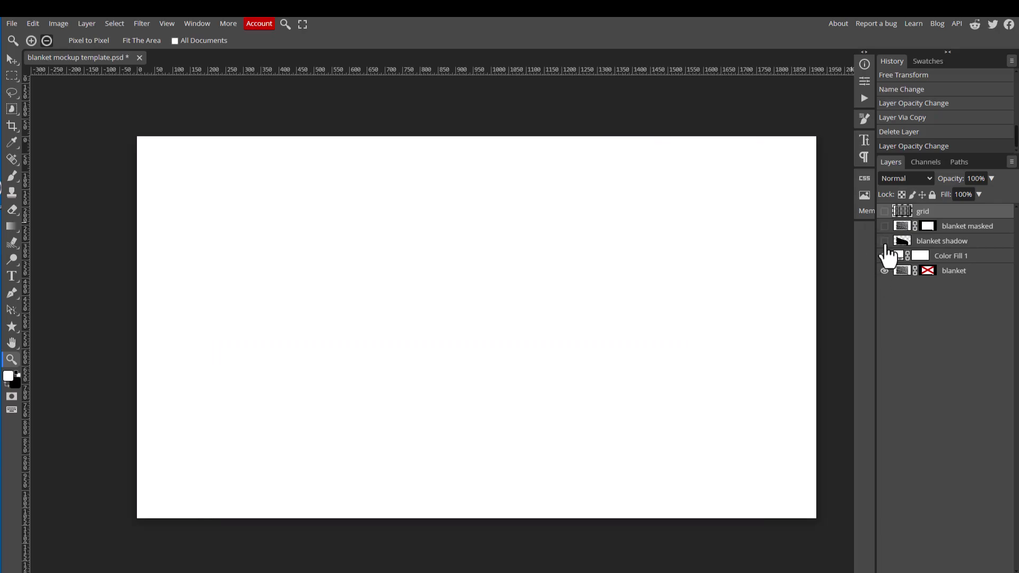
pyautogui.click(884, 241)
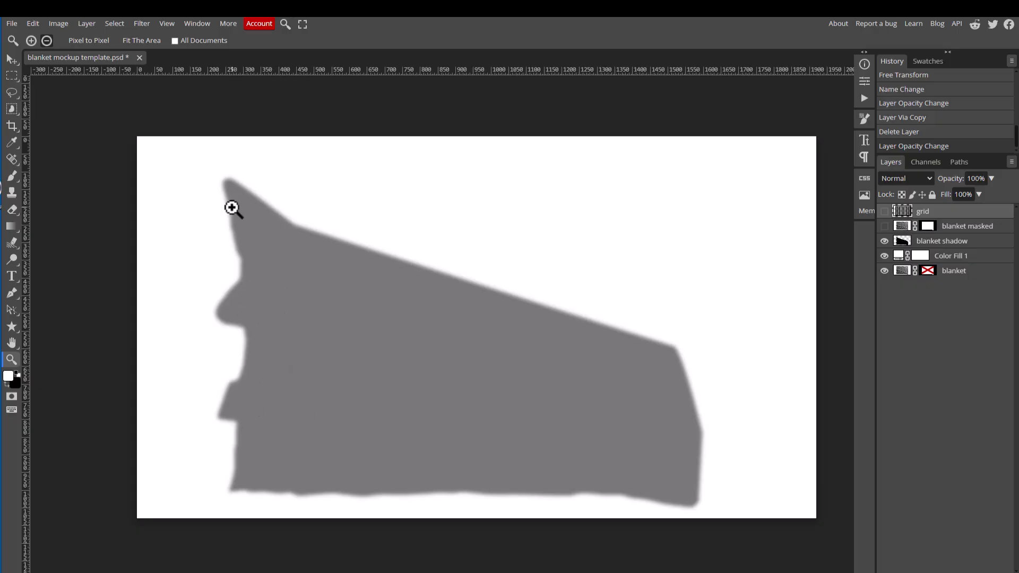
pyautogui.click(883, 226)
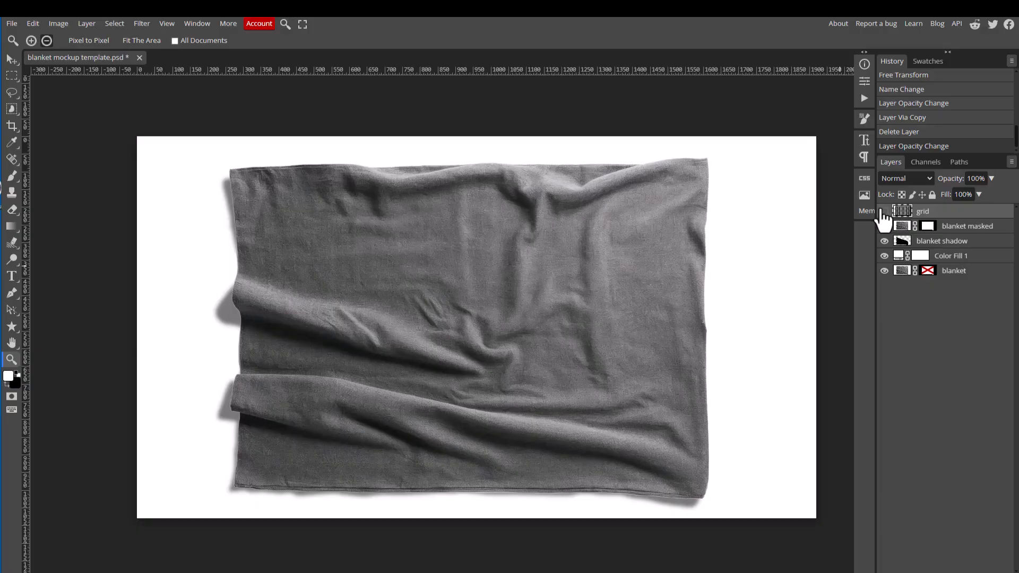
# - Show the grid layer over the blanket and set its opacity to 54%
pyautogui.click(884, 211)
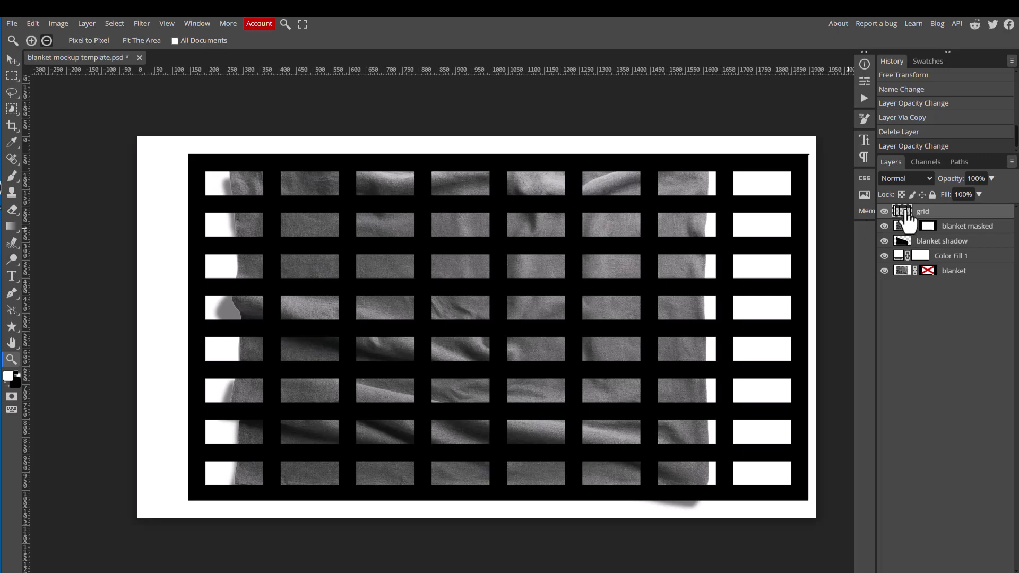
pyautogui.click(975, 179)
pyautogui.click(967, 194)
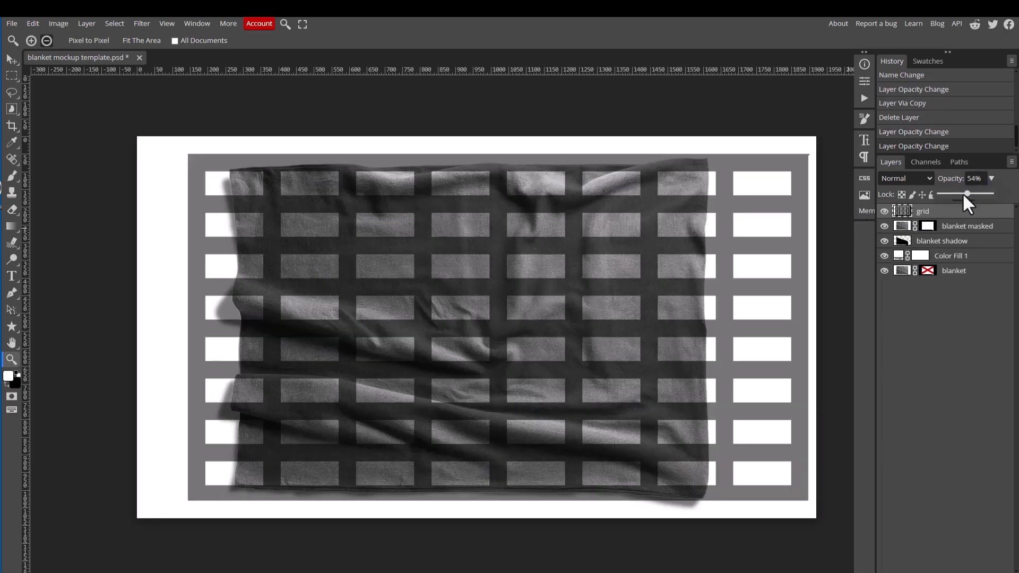
# - Try a Warp transform directly on the grid layer, adding a vertical split and bending the mesh over the blanket, and hide the layer
pyautogui.click(30, 25)
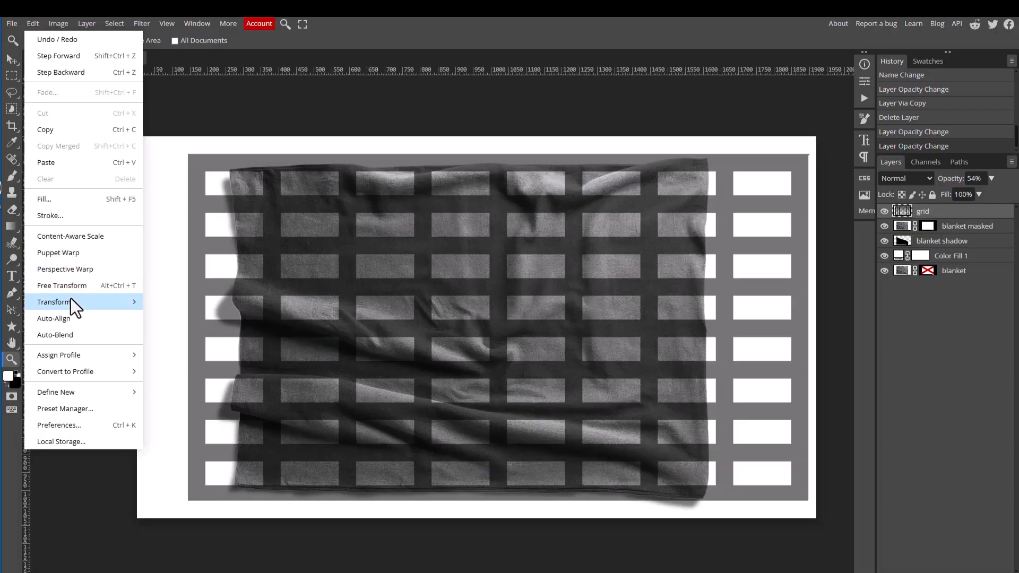
pyautogui.moveTo(125, 304)
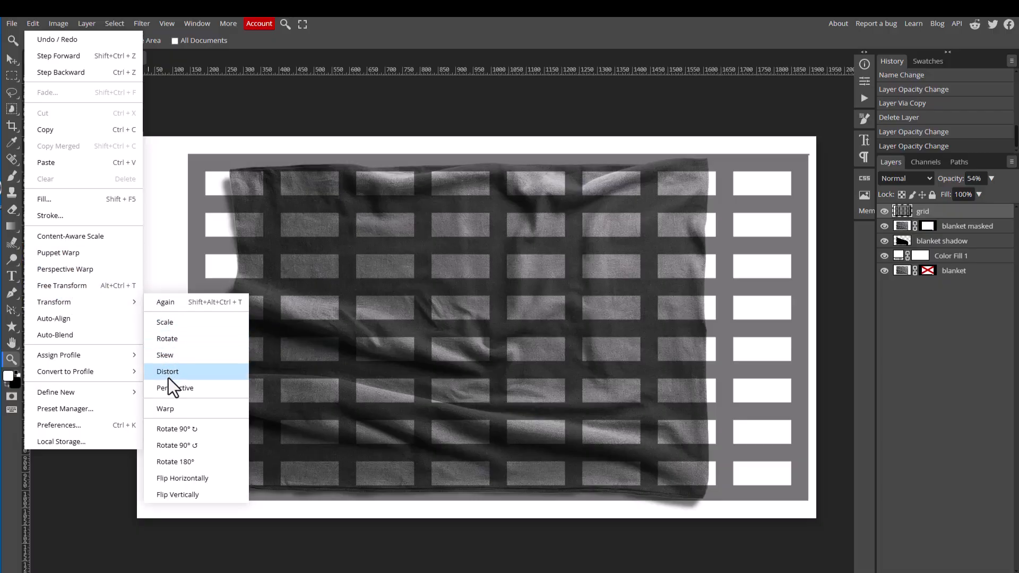
pyautogui.click(169, 408)
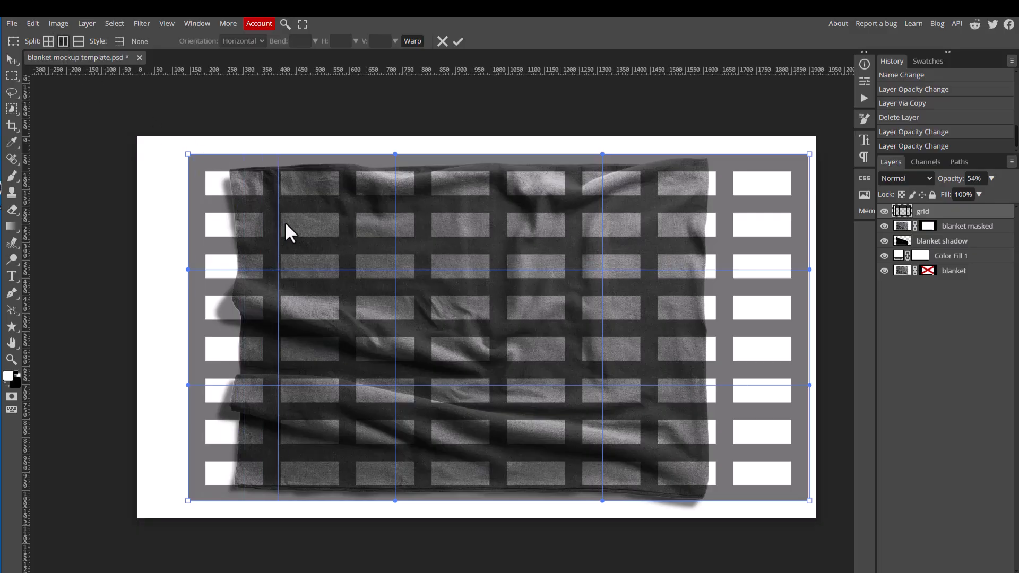
pyautogui.click(317, 233)
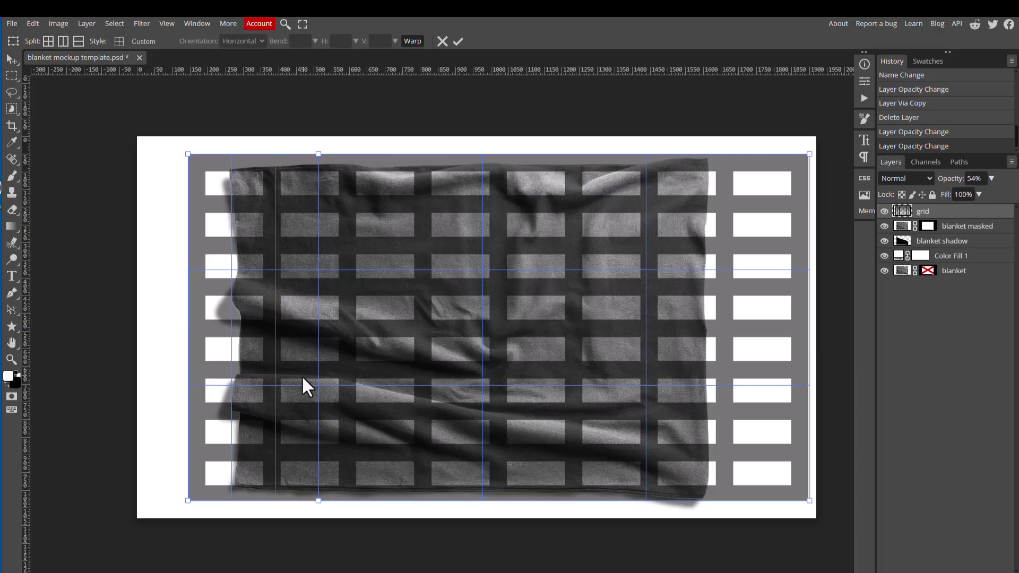
pyautogui.moveTo(300, 319); pyautogui.dragTo(374, 320)
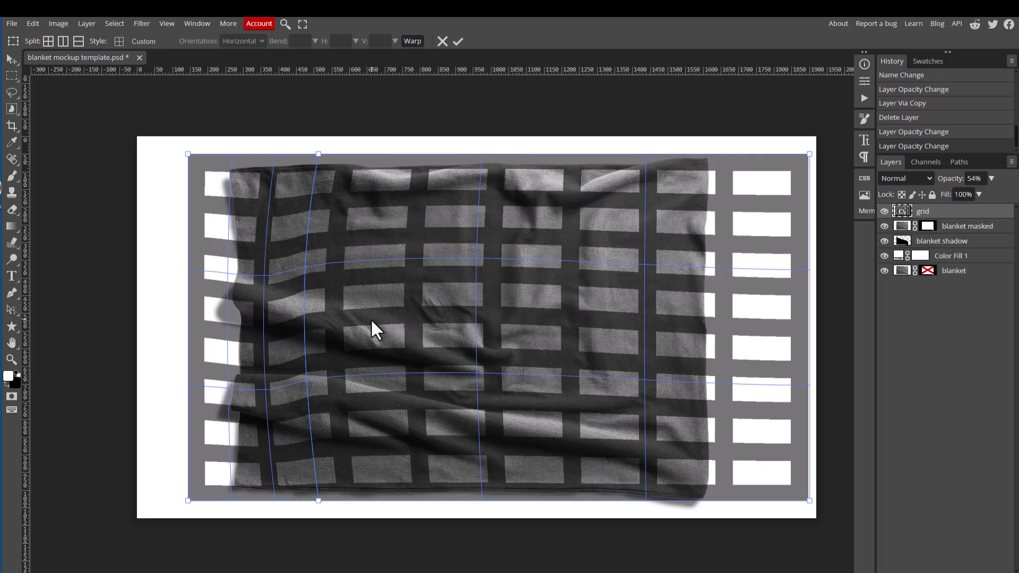
pyautogui.click(883, 211)
pyautogui.press('z')
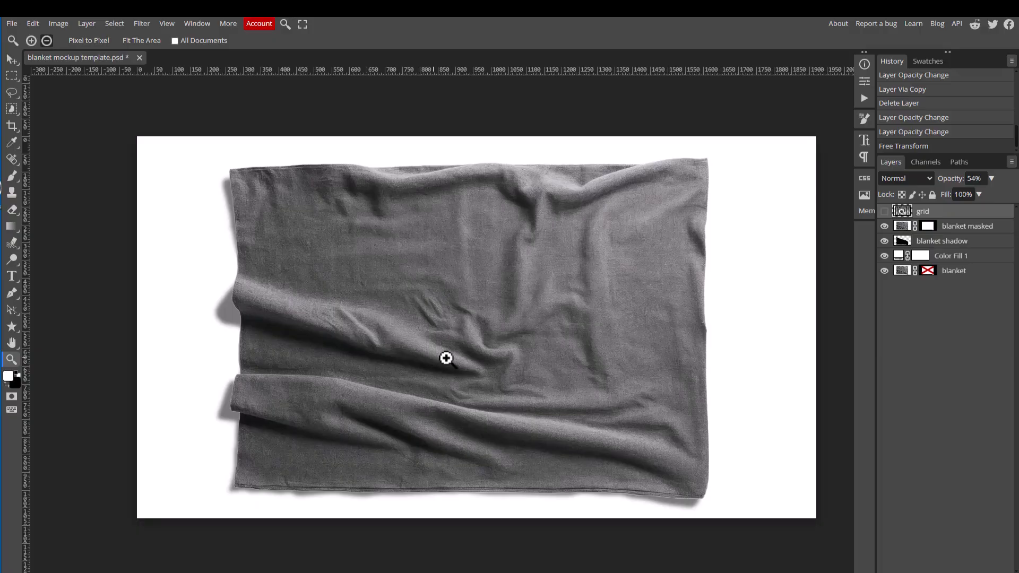
# - Compare the blanket with and without the warped grid layer, and undo the warp
pyautogui.click(884, 211)
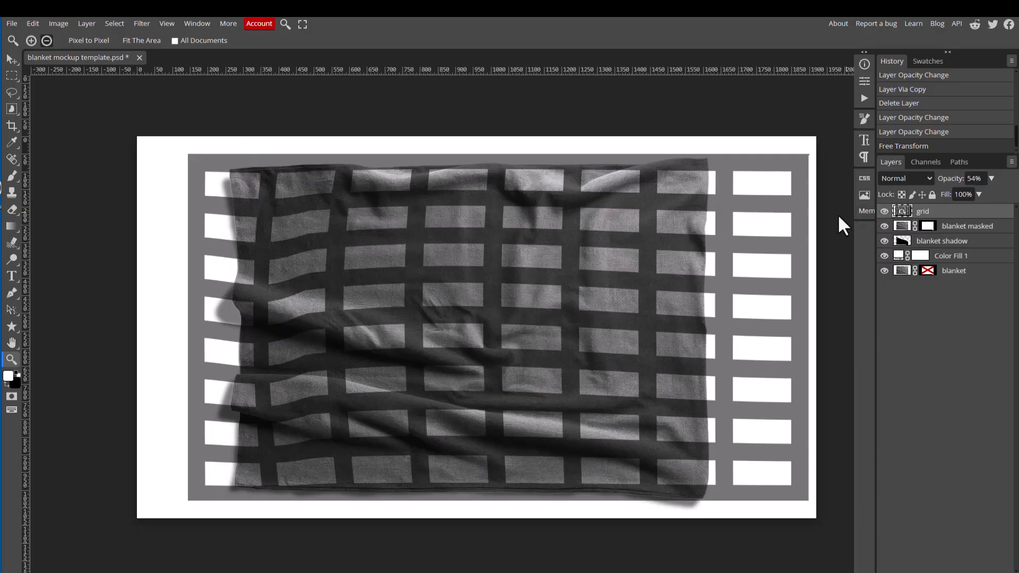
pyautogui.click(884, 212)
pyautogui.click(884, 211)
pyautogui.hotkey('ctrl', 'z')
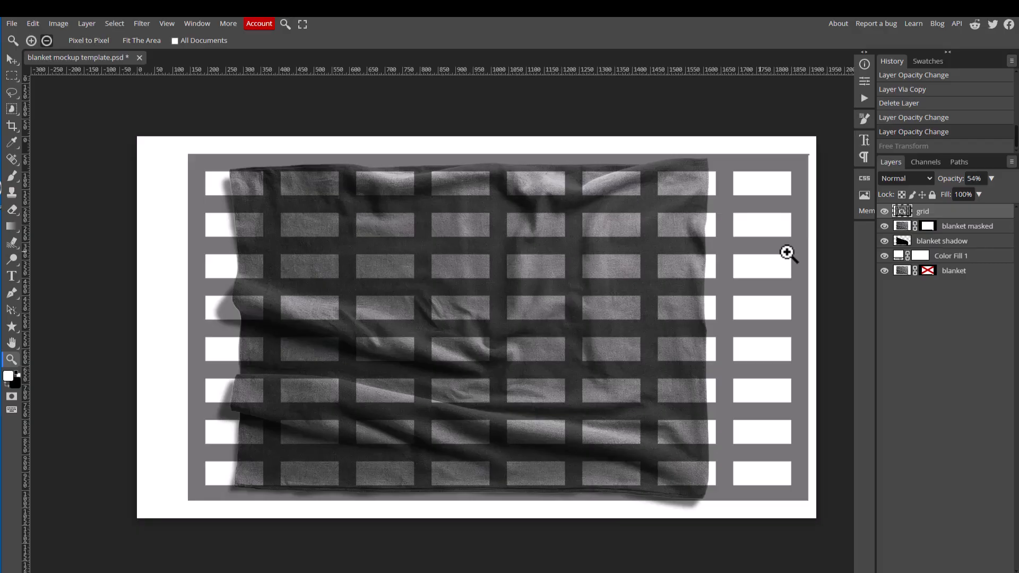
# - Convert the grid layer to a smart object and hide it
pyautogui.rightClick(922, 214)
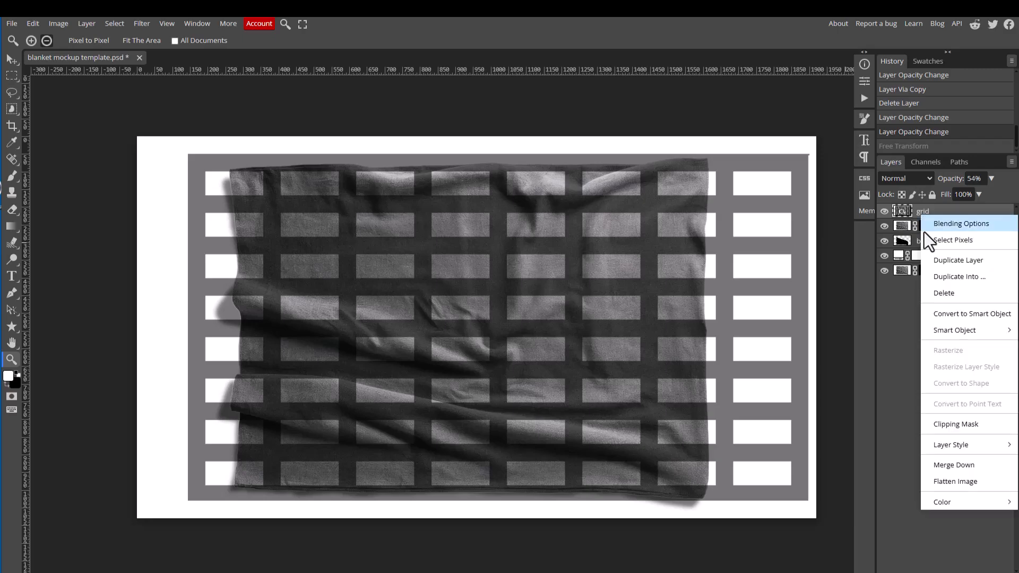
pyautogui.click(950, 314)
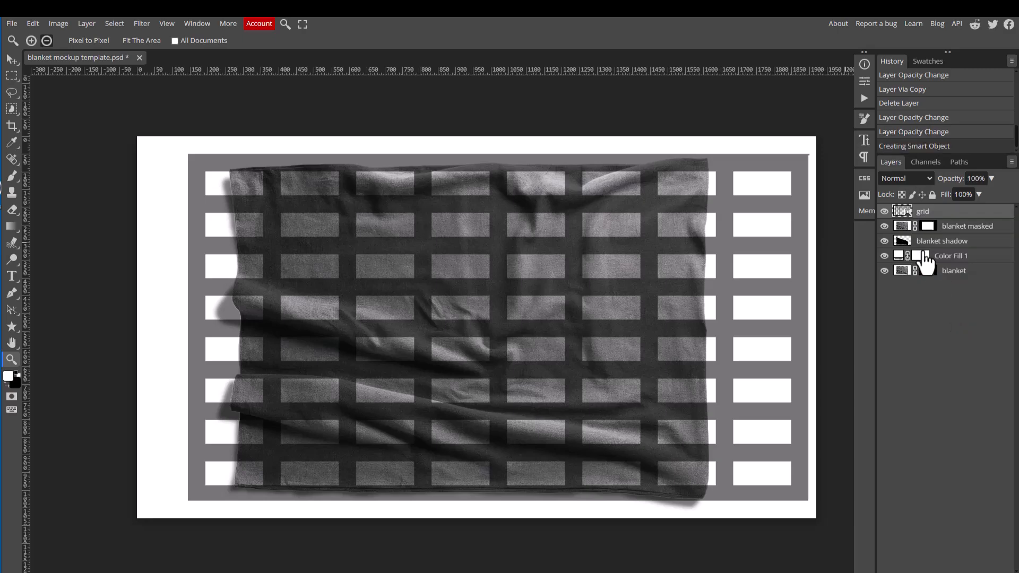
pyautogui.click(883, 211)
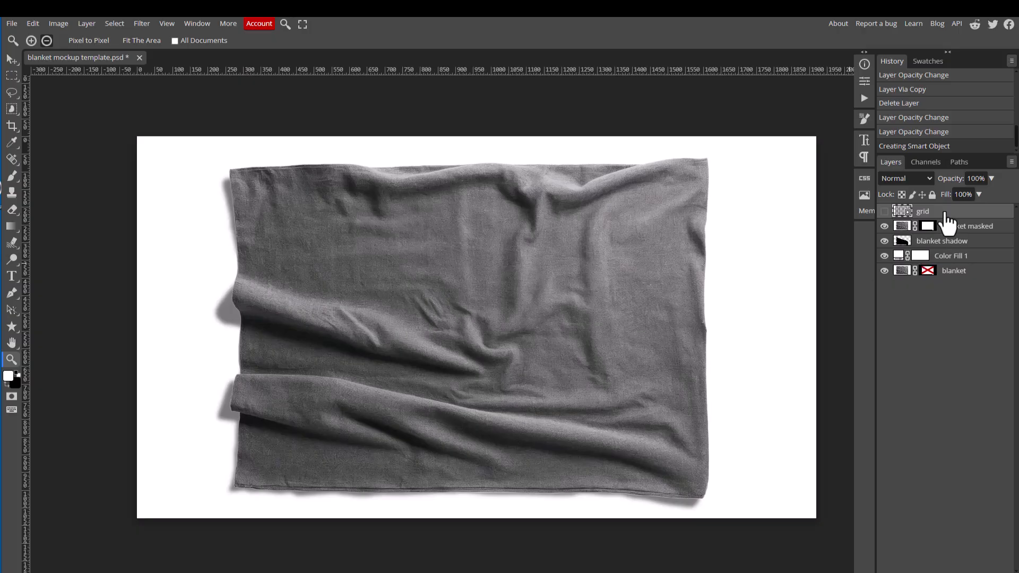
# - Duplicate the blanket masked layer together with its mask
pyautogui.click(935, 229)
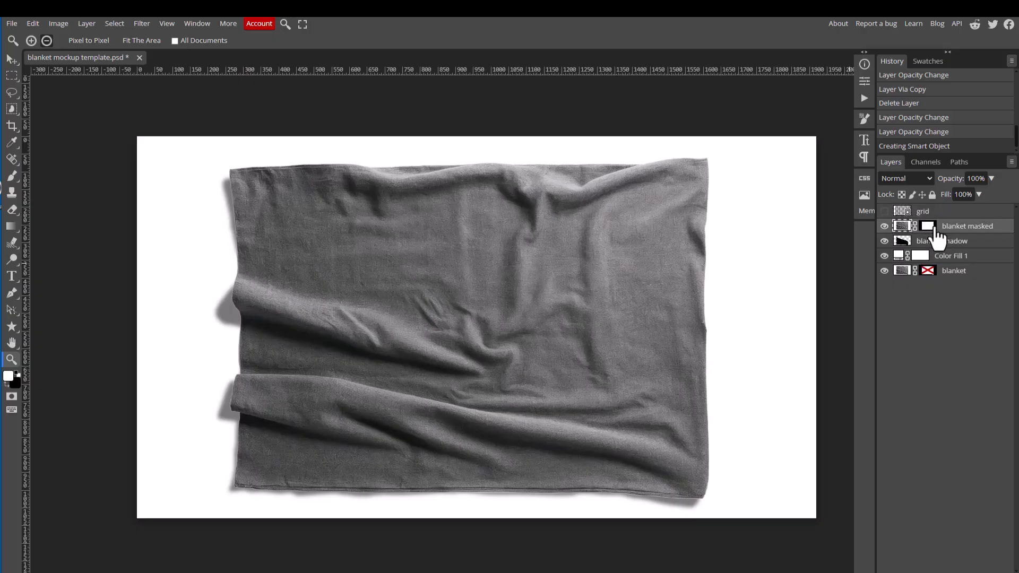
pyautogui.rightClick(935, 230)
pyautogui.click(902, 229)
pyautogui.rightClick(902, 233)
pyautogui.click(928, 272)
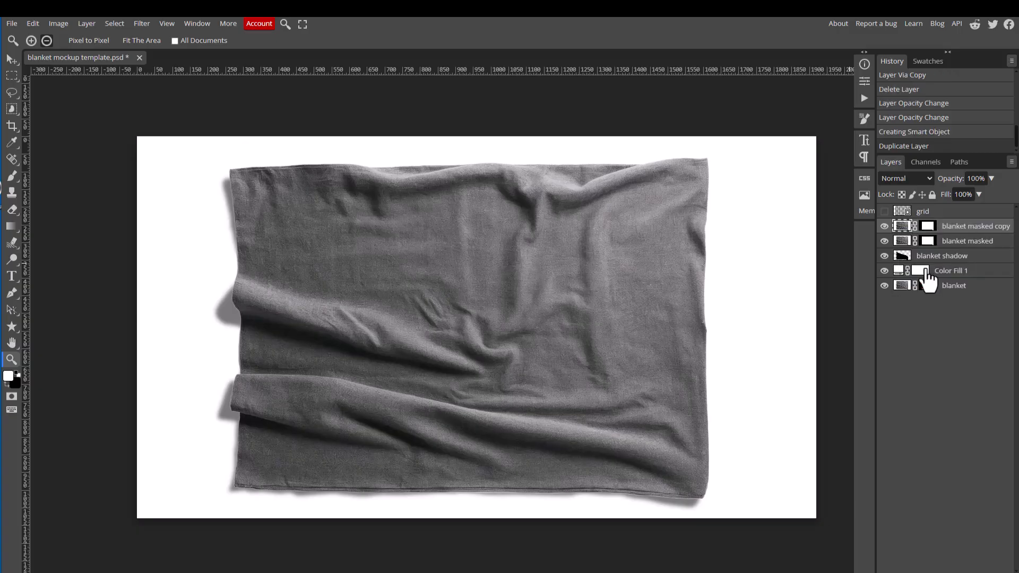
# - Apply the raster mask on the blanket masked copy layer and hide all other layers
pyautogui.rightClick(928, 227)
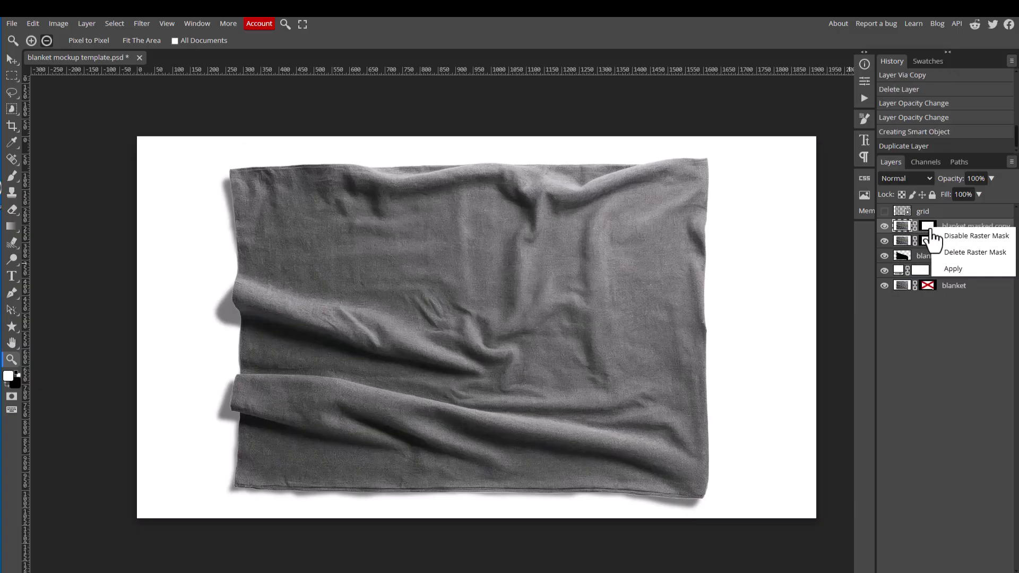
pyautogui.click(947, 269)
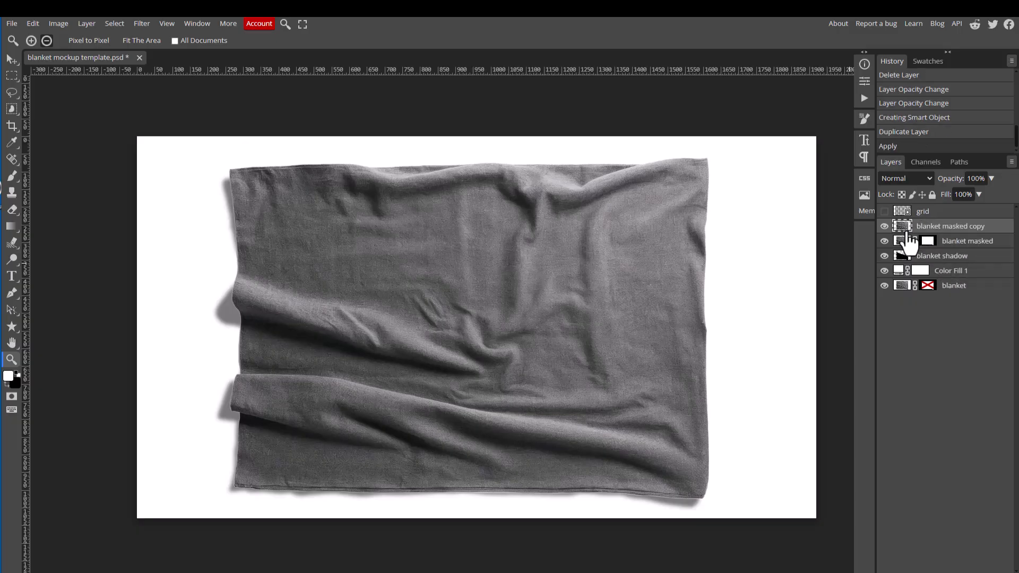
pyautogui.keyDown('alt'); pyautogui.click(883, 227); pyautogui.keyUp('alt')
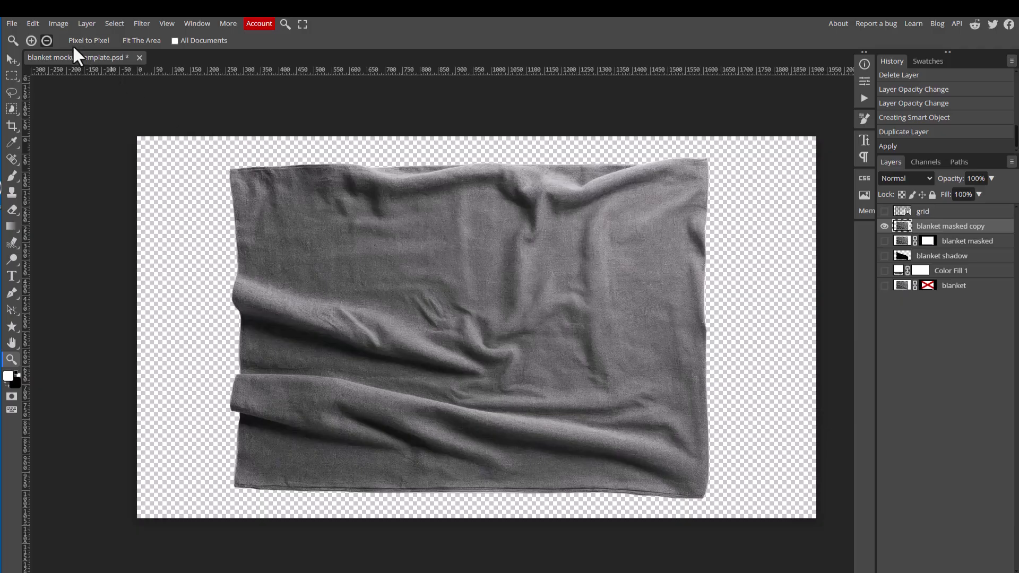
# - Desaturate the blanket masked copy layer
pyautogui.click(59, 24)
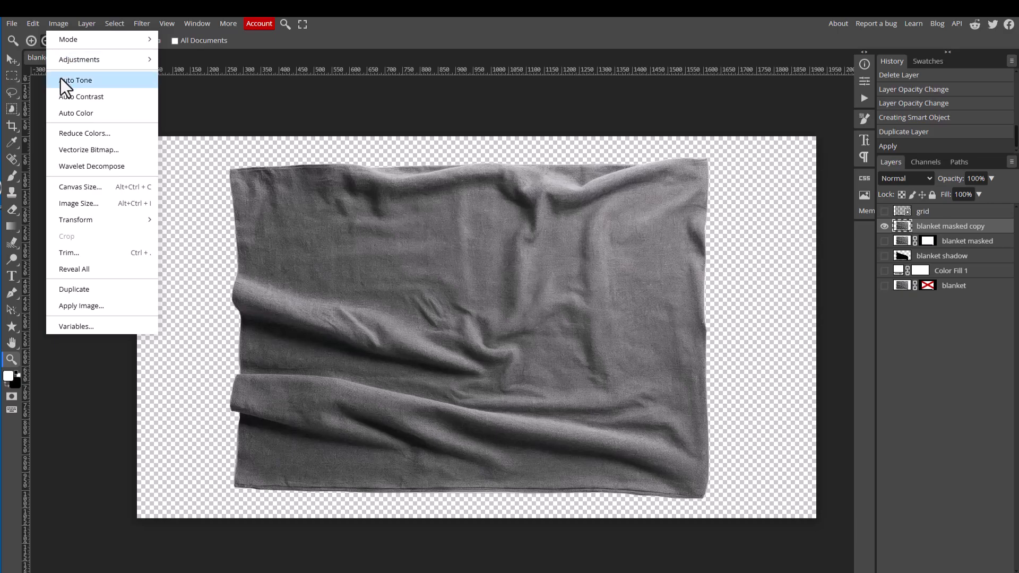
pyautogui.moveTo(79, 61)
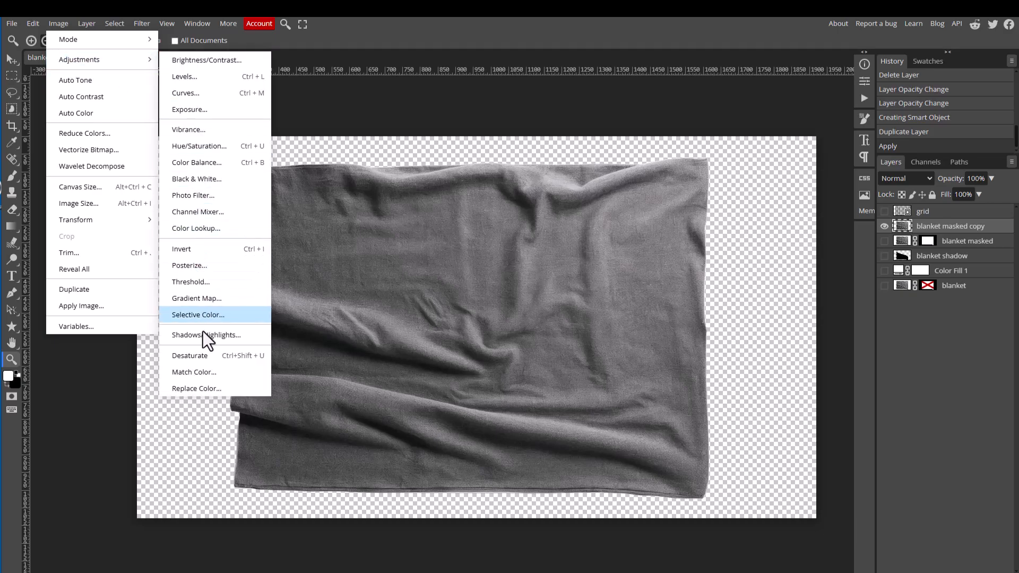
pyautogui.click(215, 358)
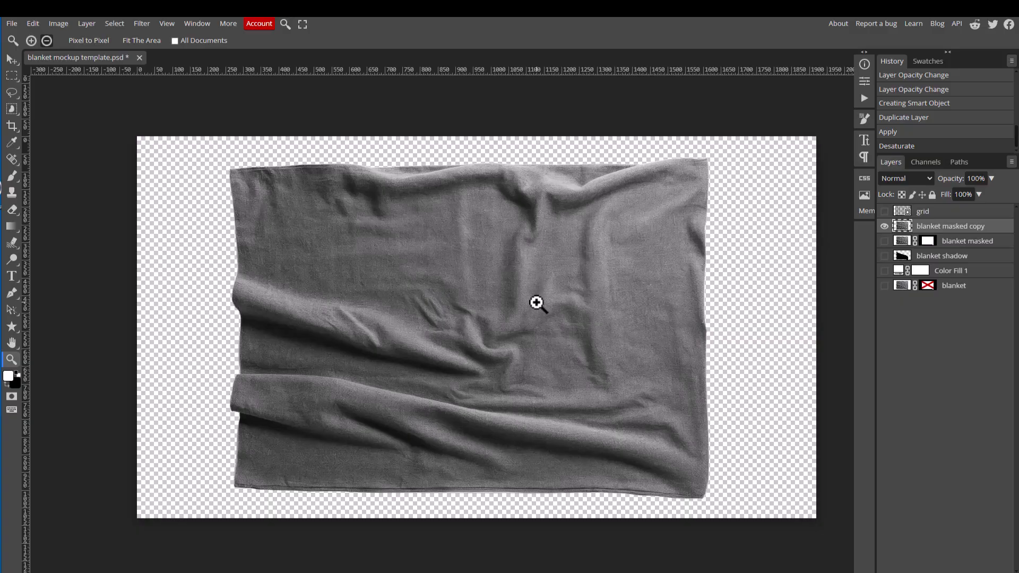
# - Increase the blanket masked copy's contrast with Levels, setting input black to 34, midtones to 2.03 and white to 157
pyautogui.hotkey('ctrl', 'l')
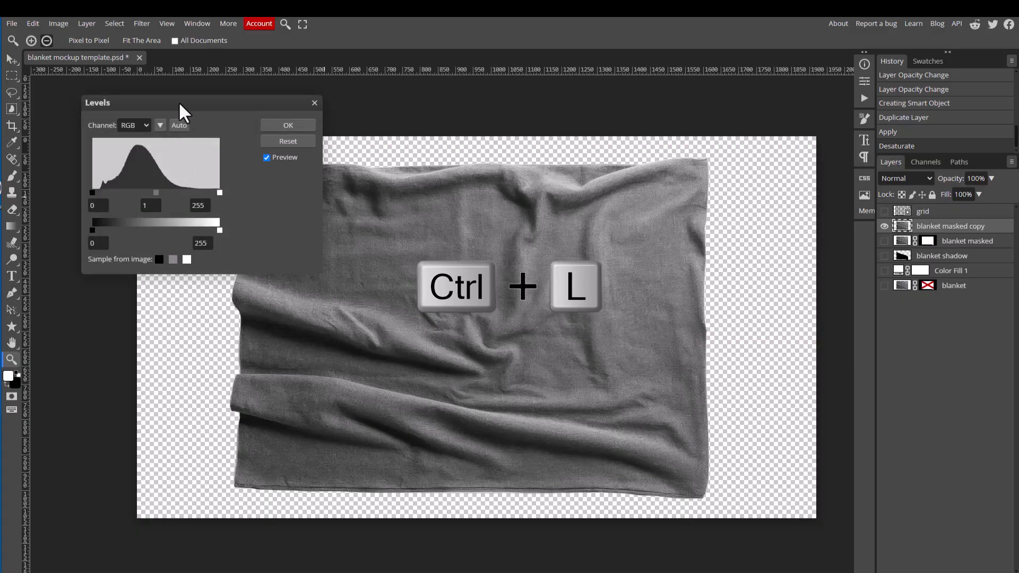
pyautogui.moveTo(182, 104); pyautogui.dragTo(564, 178)
pyautogui.moveTo(623, 187); pyautogui.dragTo(795, 220)
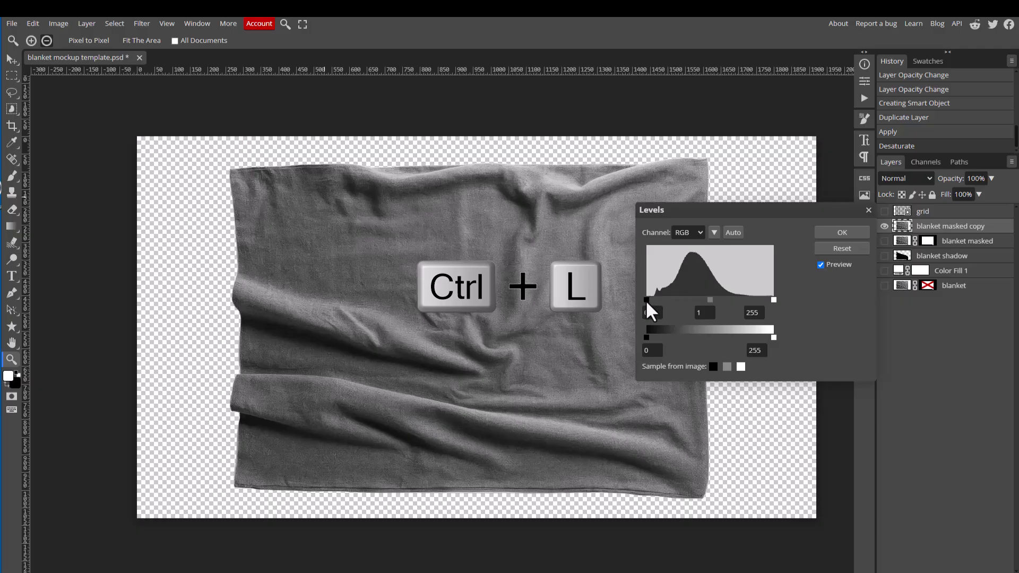
pyautogui.moveTo(646, 303); pyautogui.dragTo(660, 304)
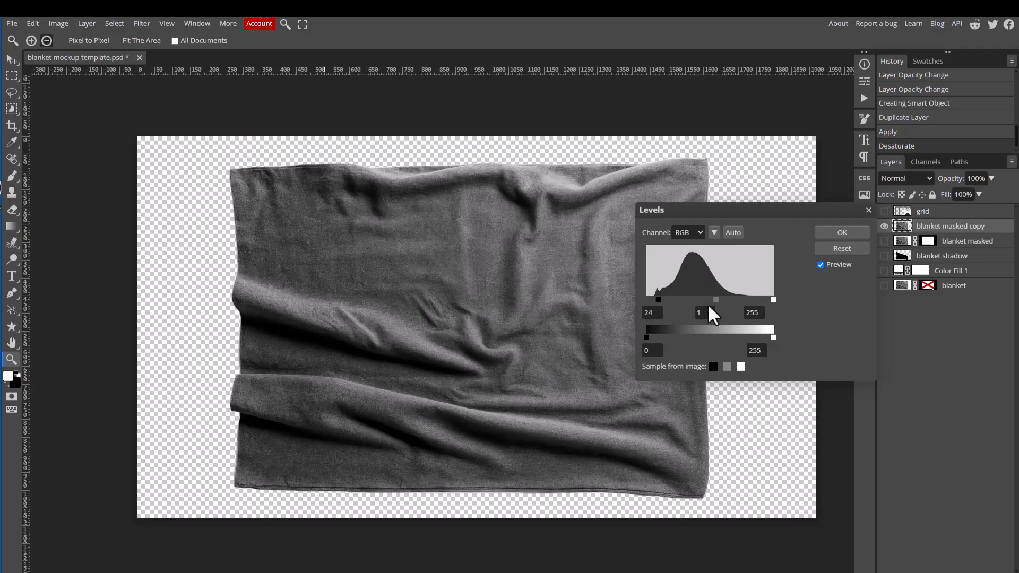
pyautogui.moveTo(773, 301); pyautogui.dragTo(724, 300)
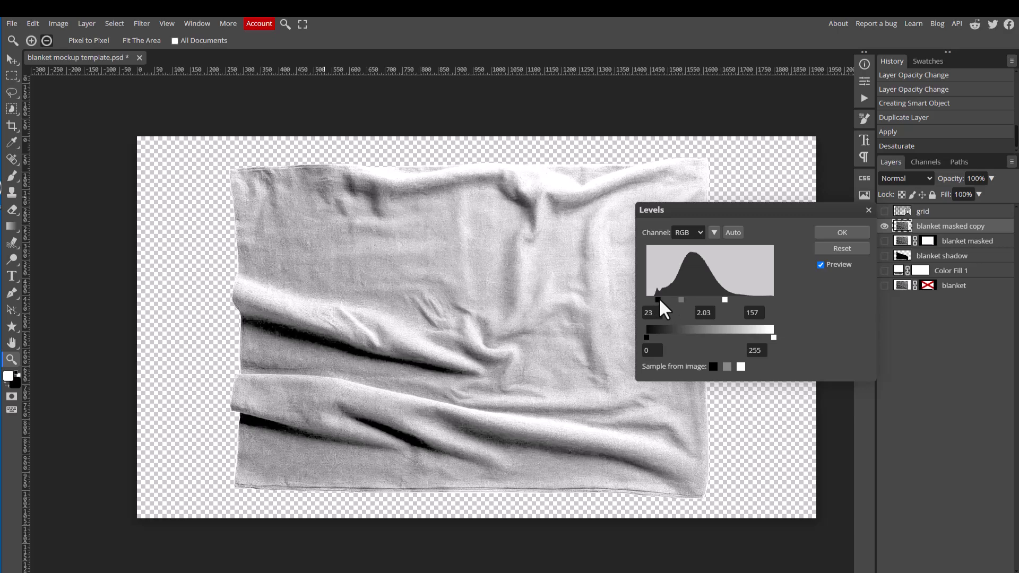
pyautogui.moveTo(658, 299); pyautogui.dragTo(663, 300)
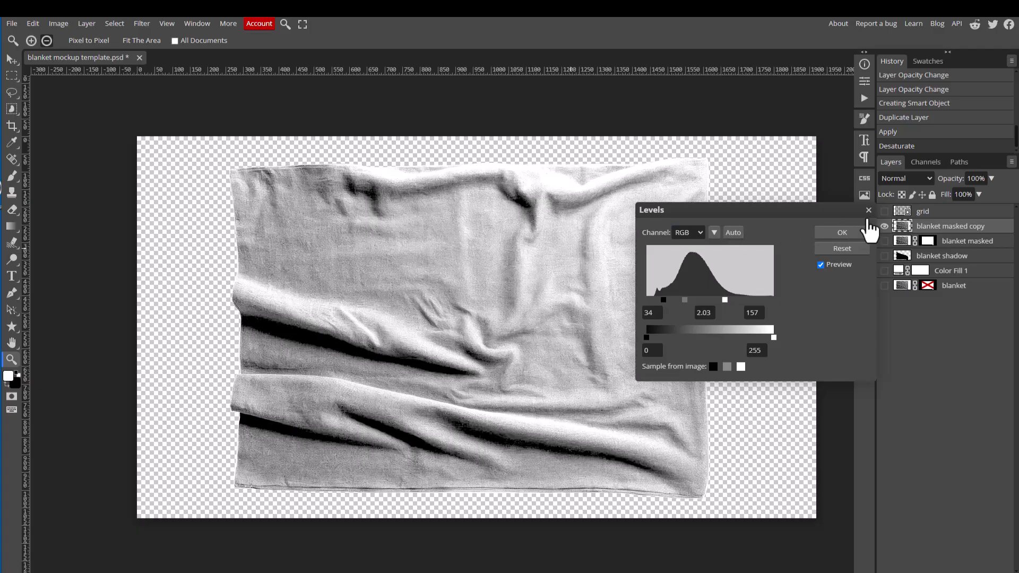
pyautogui.click(843, 234)
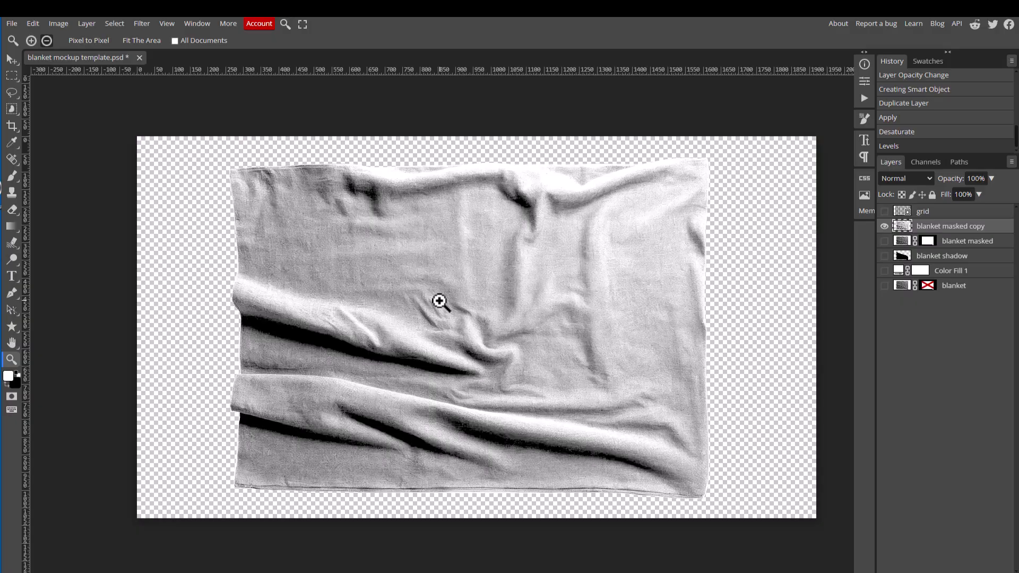
# - Examine the fabric texture and folds of the high-contrast blanket copy up close and as a whole
pyautogui.click(361, 286)
pyautogui.click(360, 286)
pyautogui.click(360, 287)
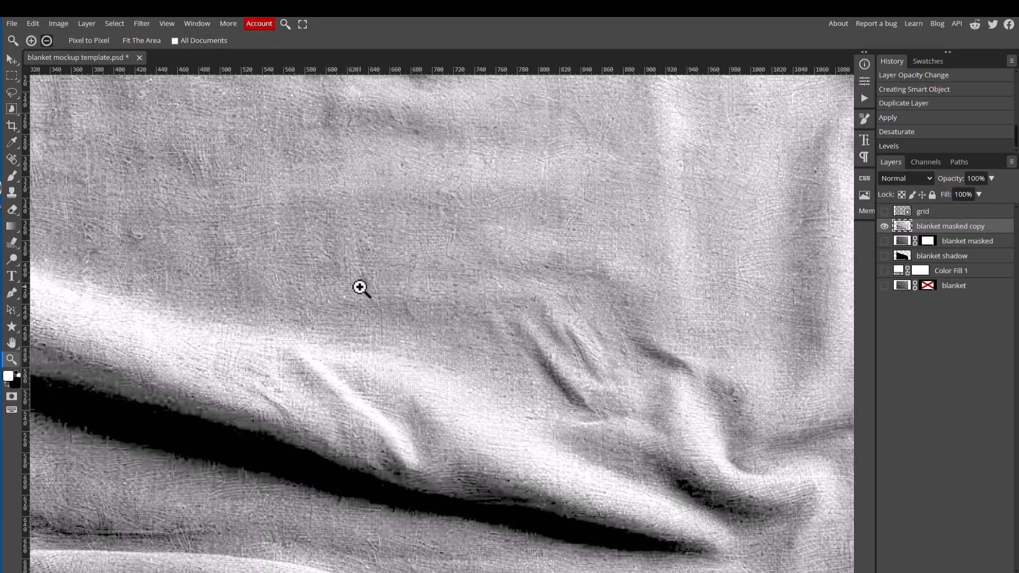
pyautogui.click(360, 287)
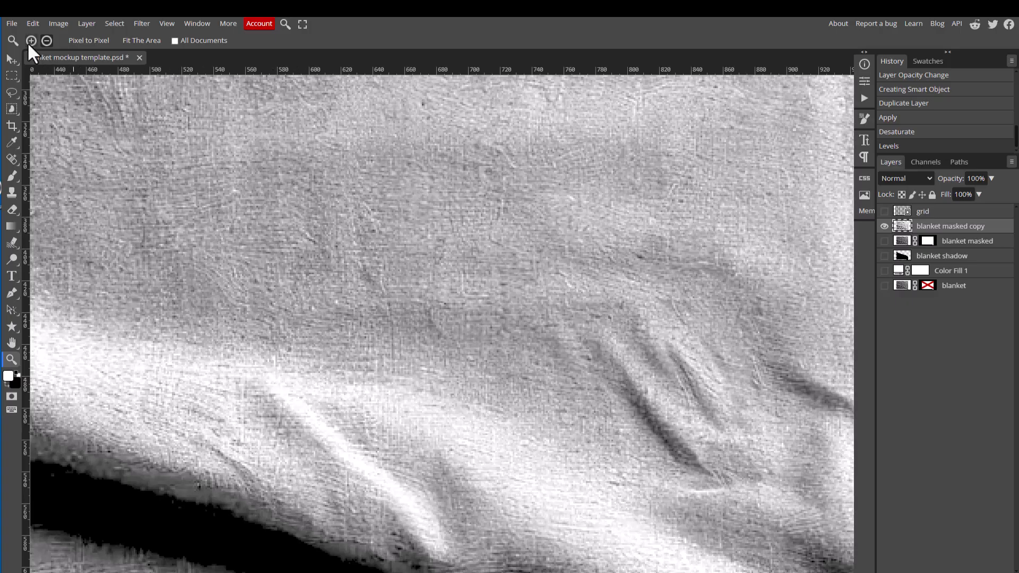
pyautogui.click(246, 169)
pyautogui.click(246, 169)
pyautogui.click(247, 170)
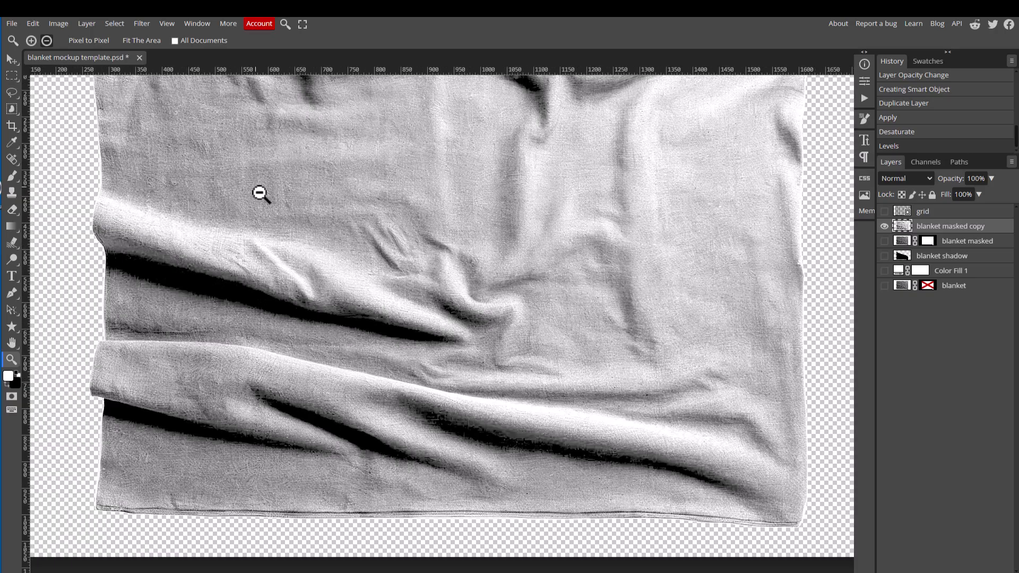
pyautogui.click(267, 201)
pyautogui.moveTo(354, 206); pyautogui.dragTo(380, 294)
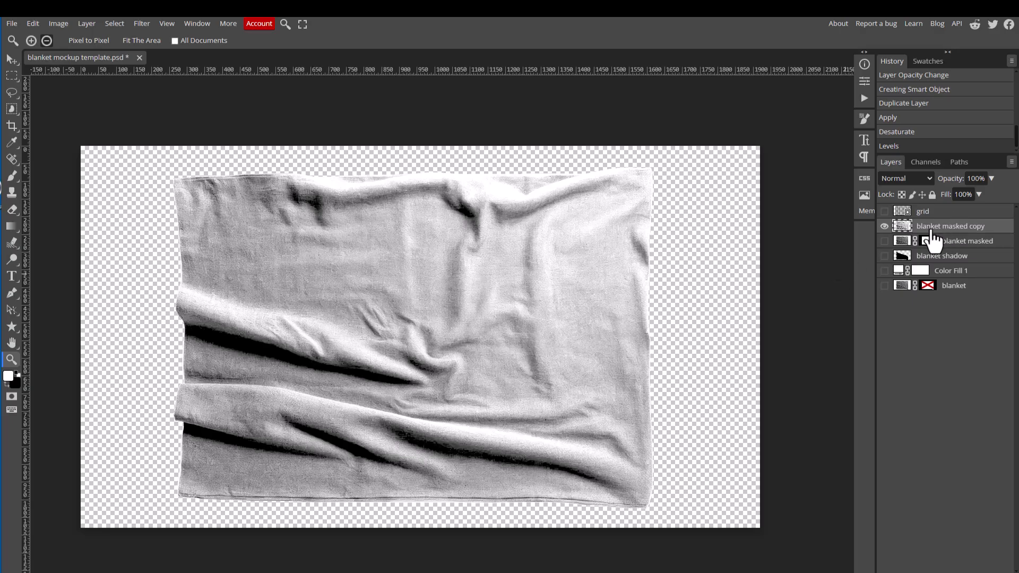
# - Duplicate the high-contrast blanket masked copy as a hidden backup layer and convert the original to a smart object
pyautogui.hotkey('ctrl', 'j')
pyautogui.click(884, 226)
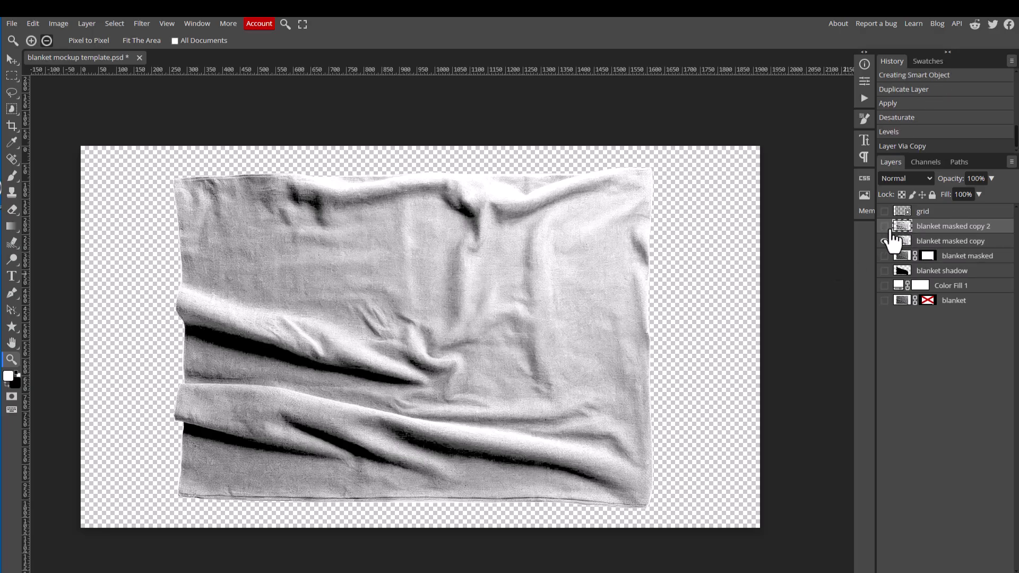
pyautogui.click(933, 245)
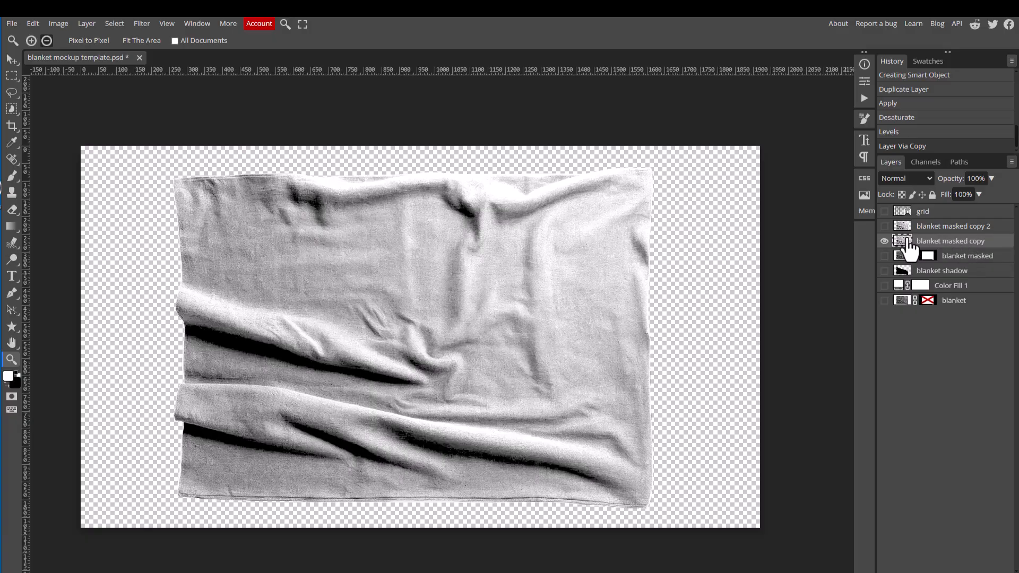
pyautogui.rightClick(906, 252)
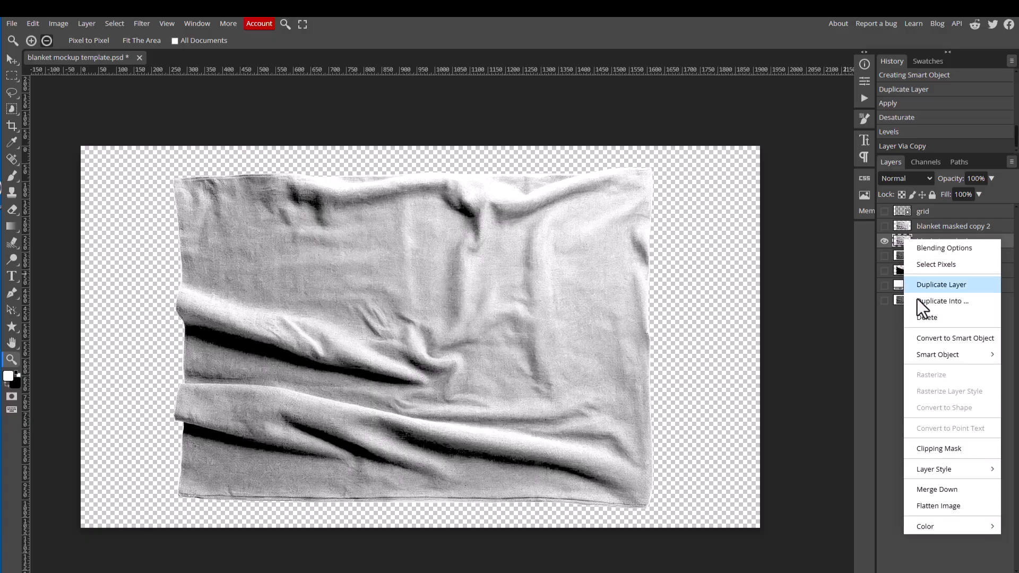
pyautogui.moveTo(945, 352)
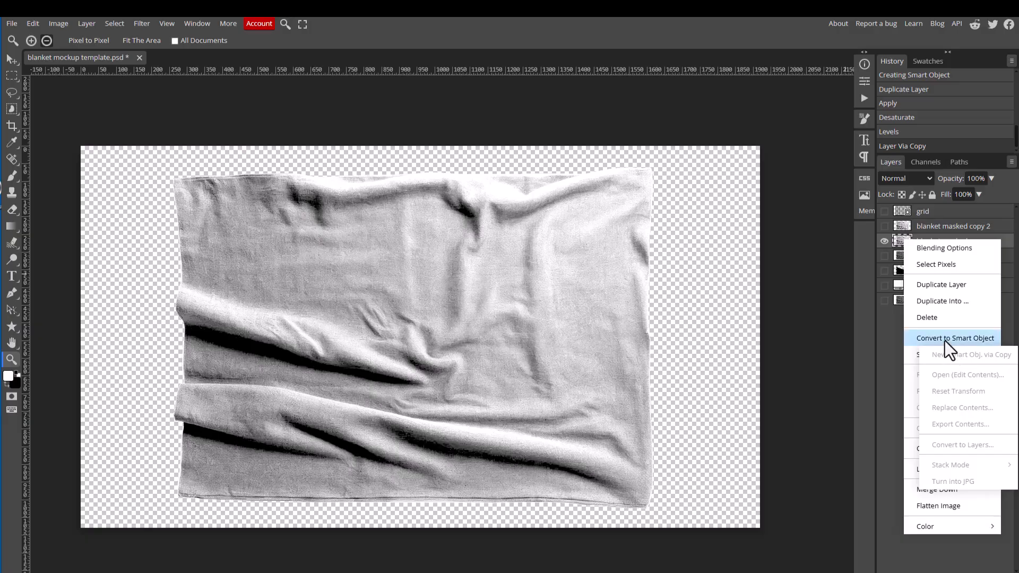
pyautogui.click(946, 338)
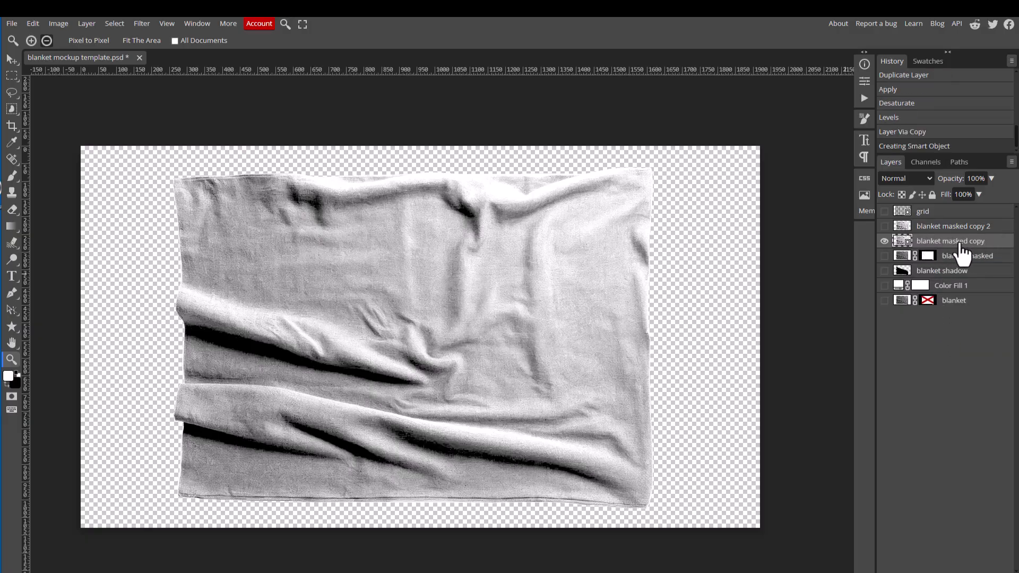
# - Show the grid layer in place of the blanket masked copy and open the grid smart object's contents
pyautogui.click(883, 241)
pyautogui.click(883, 212)
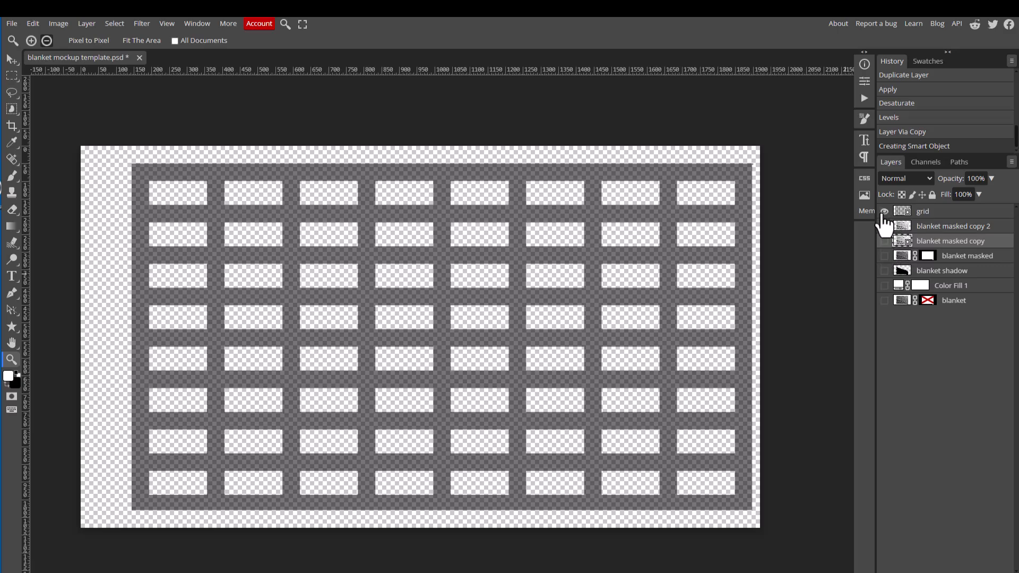
pyautogui.click(929, 211)
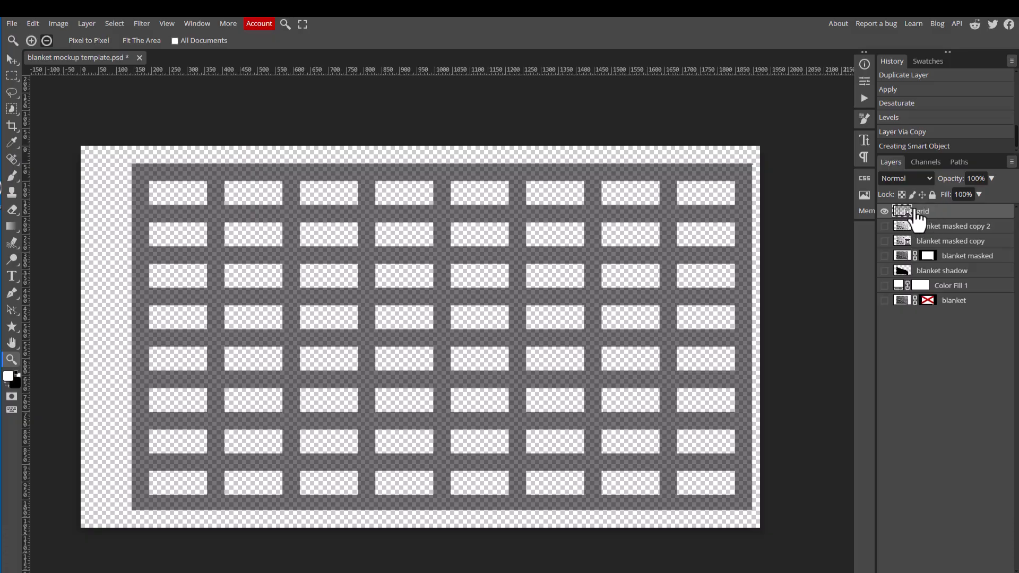
pyautogui.click(990, 181)
pyautogui.doubleClick(900, 213)
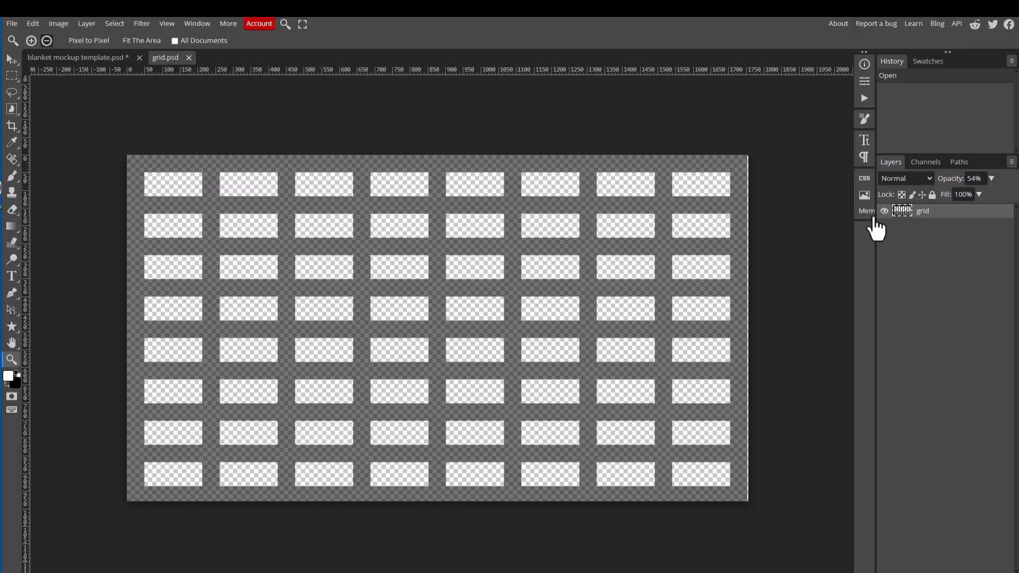
# - Set the grid layer's opacity to 100% inside the smart object, save it, and return to the blanket mockup template
pyautogui.click(991, 178)
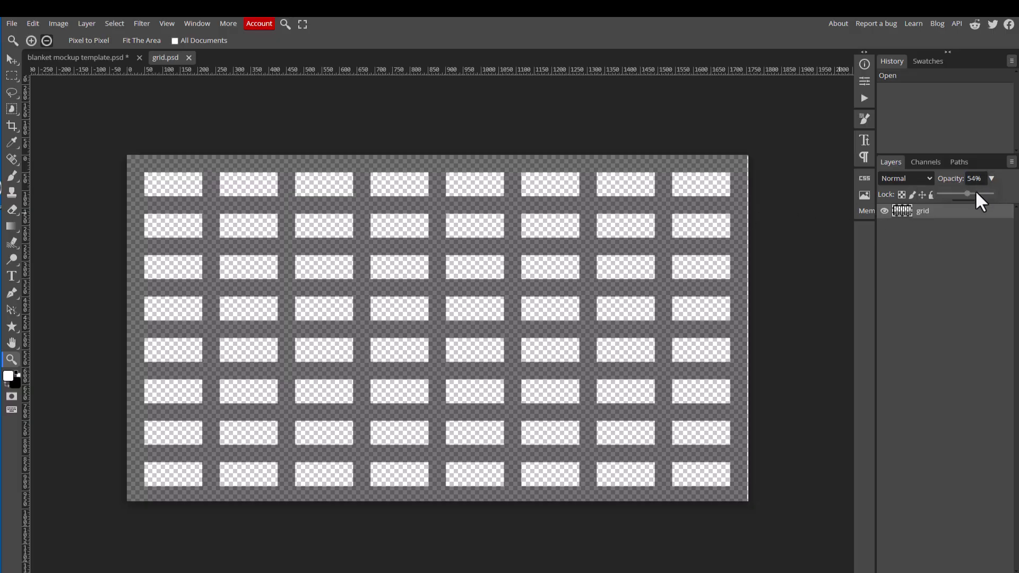
pyautogui.moveTo(975, 193); pyautogui.dragTo(1011, 206)
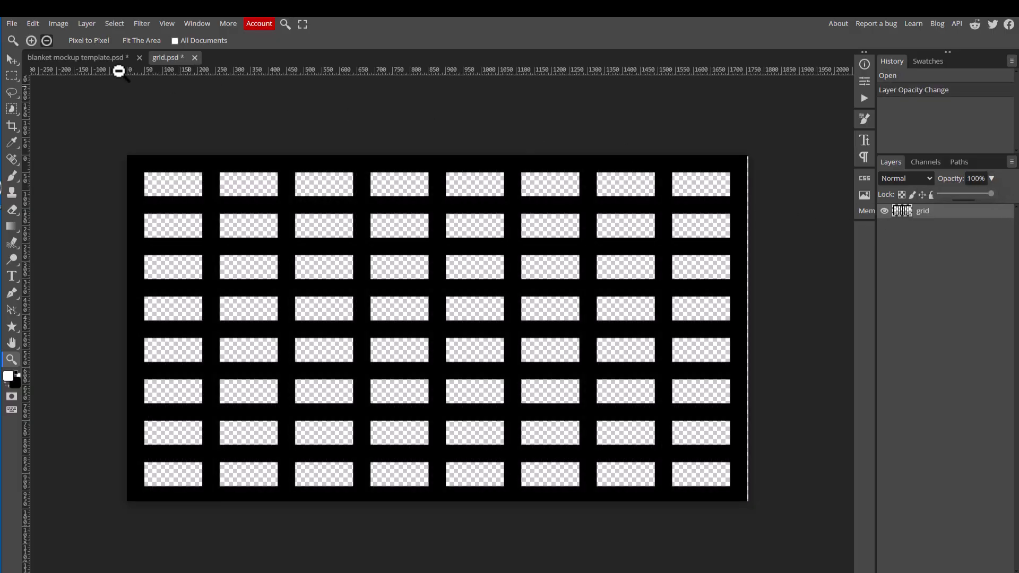
pyautogui.click(13, 25)
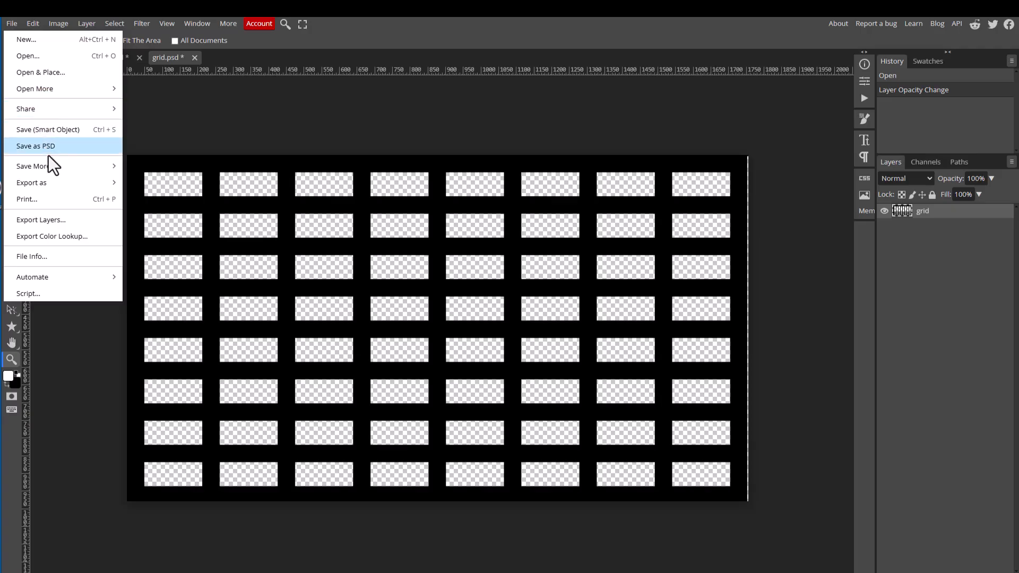
pyautogui.click(63, 134)
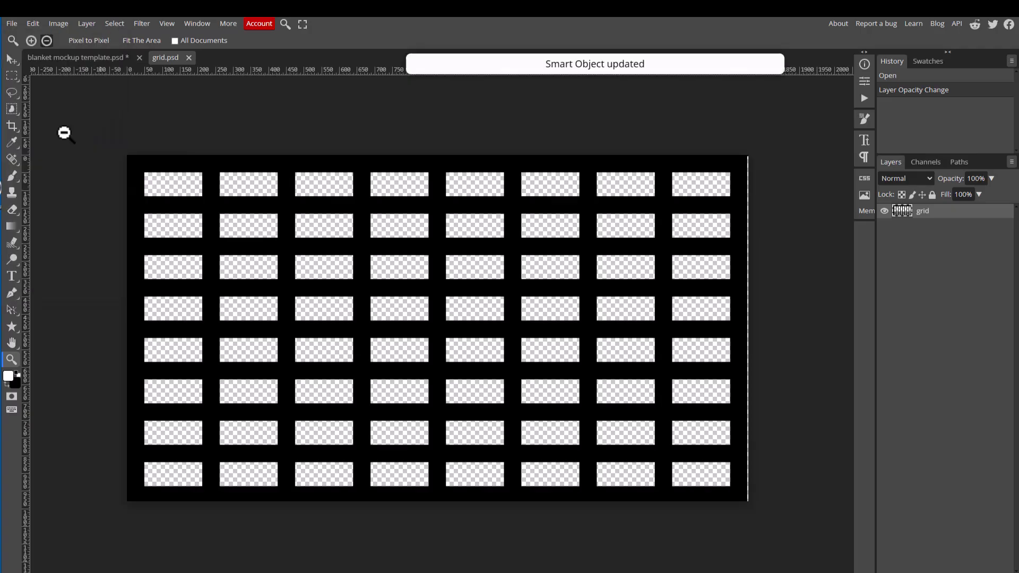
pyautogui.click(79, 61)
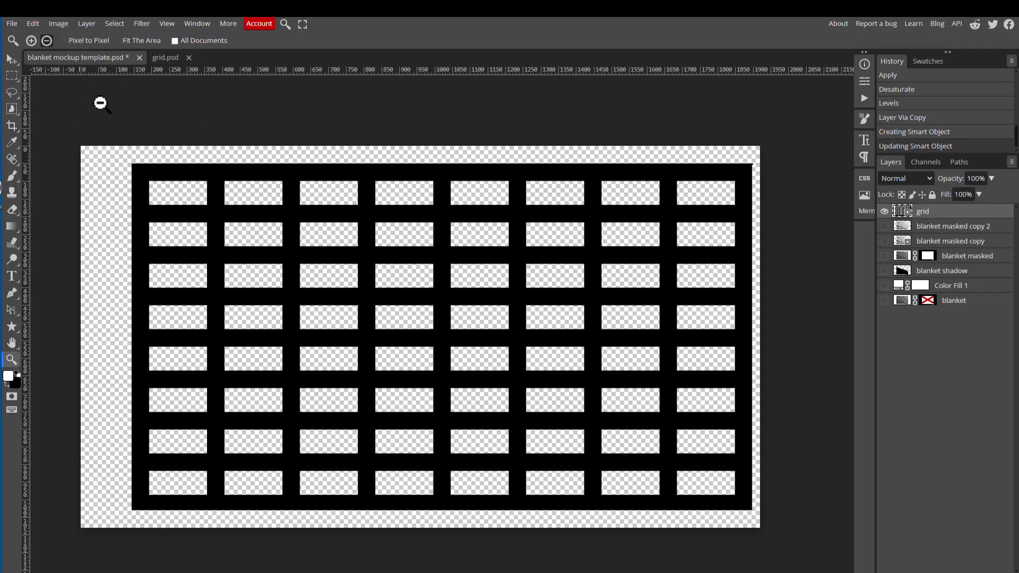
# - Compare the grid and blanket masked copy smart objects by viewing each alone, ending with only the grid shown
pyautogui.click(882, 213)
pyautogui.click(883, 211)
pyautogui.click(884, 212)
pyautogui.click(884, 242)
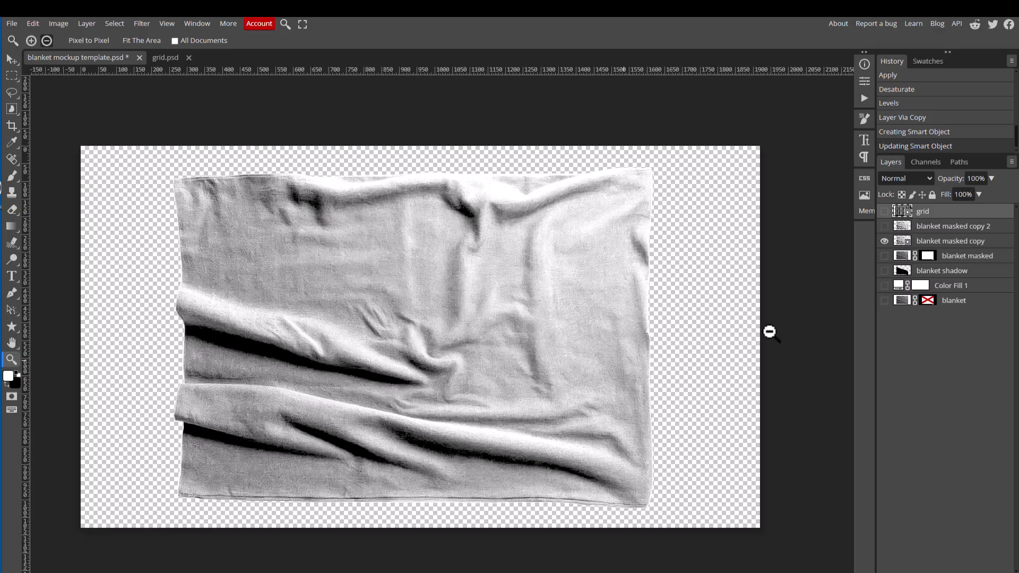
pyautogui.click(884, 240)
pyautogui.click(884, 211)
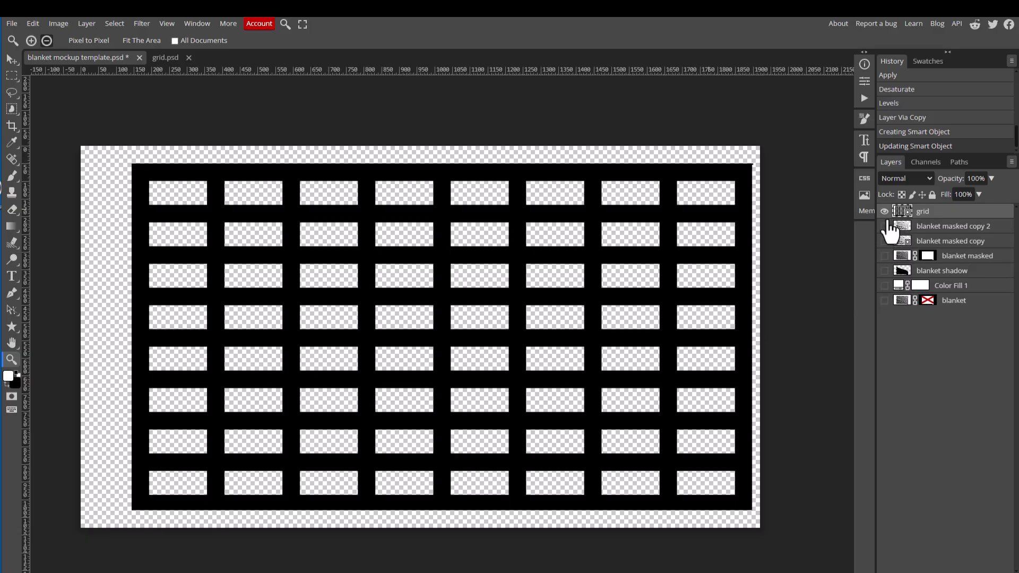
# - Try to displace the grid layer using blanket masked copy.psd as source, with horizontal displacement at 40 px and vertical at 10 px
pyautogui.click(142, 26)
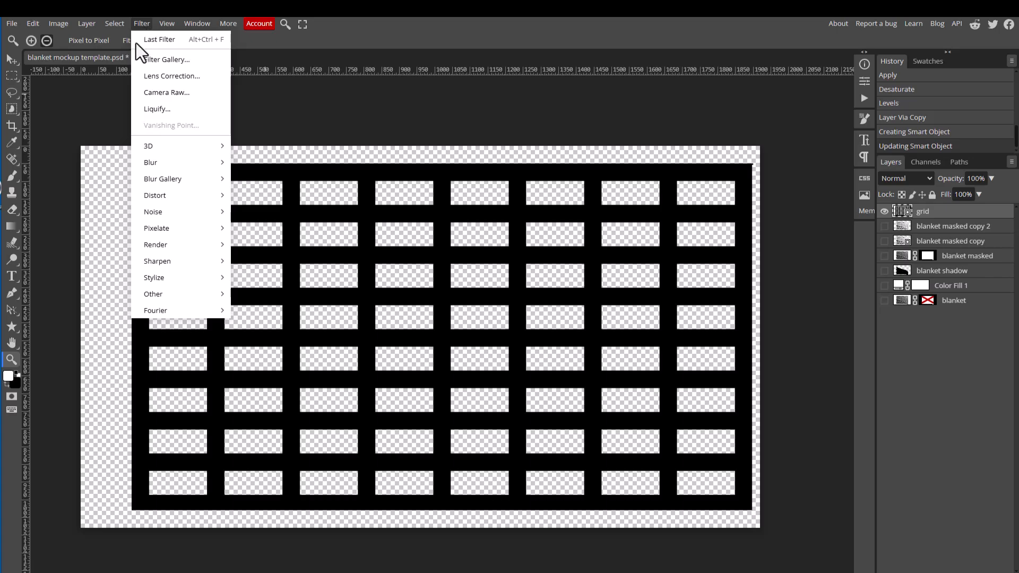
pyautogui.moveTo(195, 201)
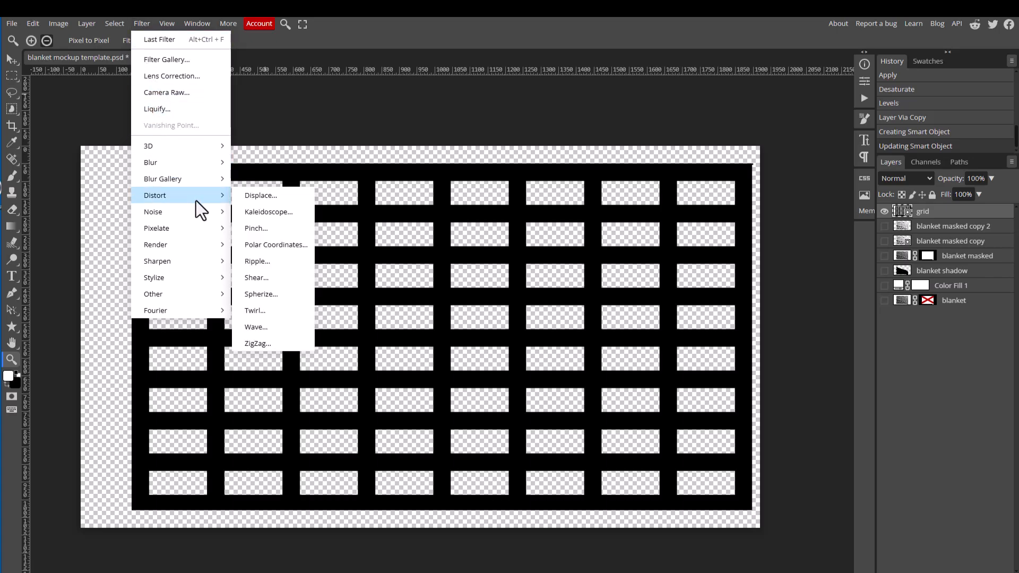
pyautogui.click(259, 196)
pyautogui.moveTo(265, 104); pyautogui.dragTo(498, 136)
pyautogui.click(459, 144)
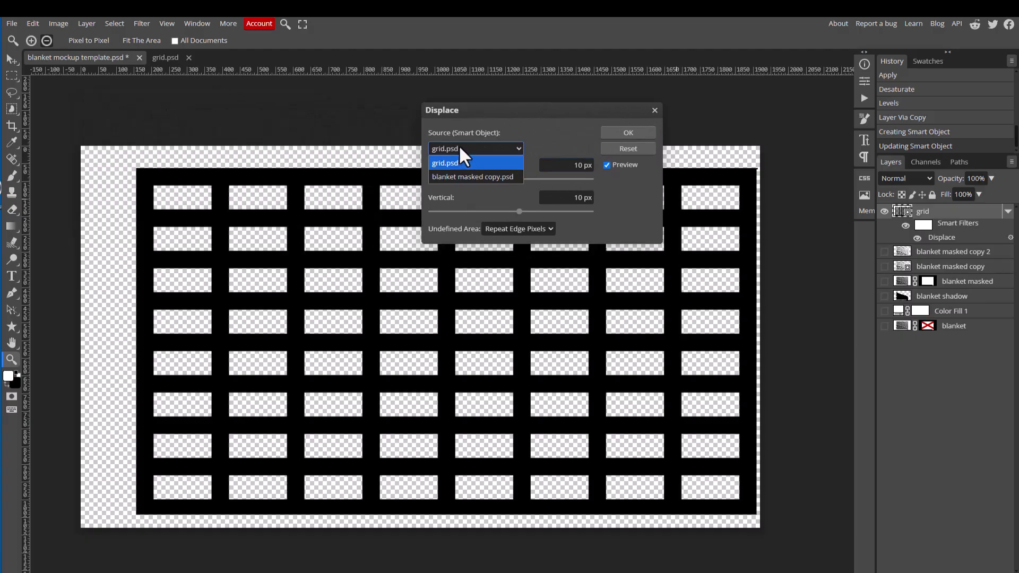
pyautogui.click(473, 178)
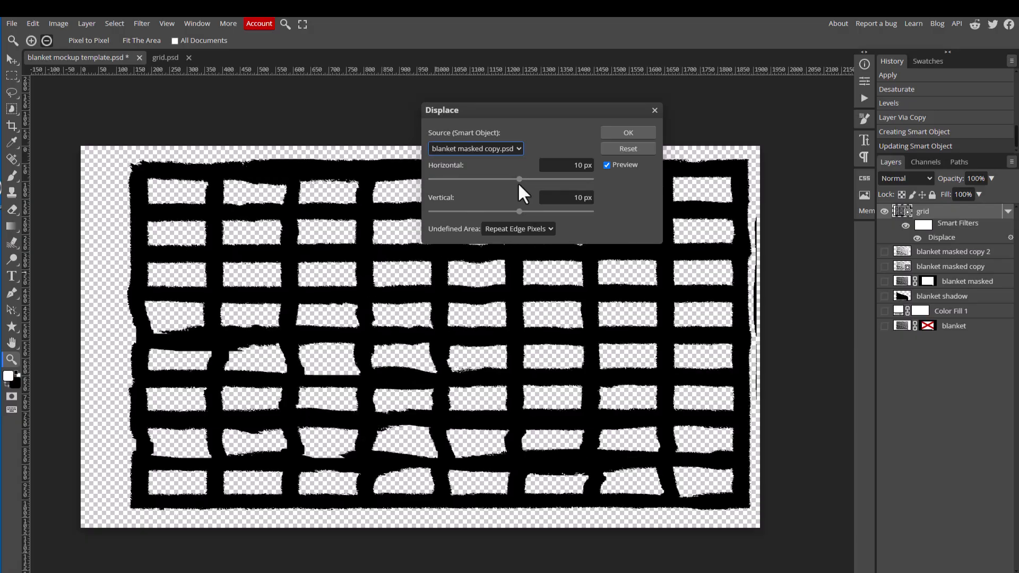
pyautogui.moveTo(537, 112); pyautogui.dragTo(686, 151)
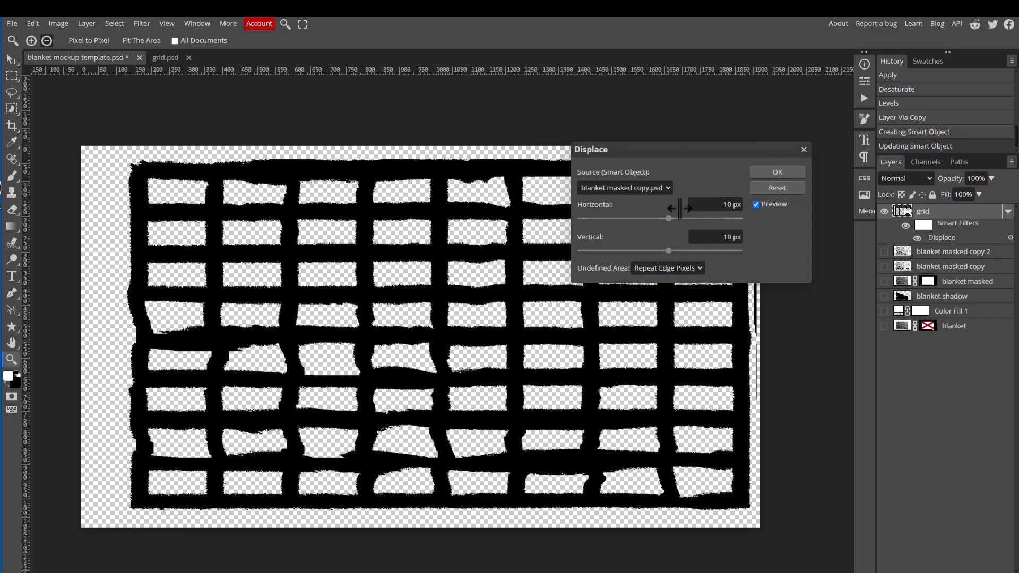
pyautogui.click(726, 207)
pyautogui.click(668, 219)
pyautogui.moveTo(670, 222); pyautogui.dragTo(693, 221)
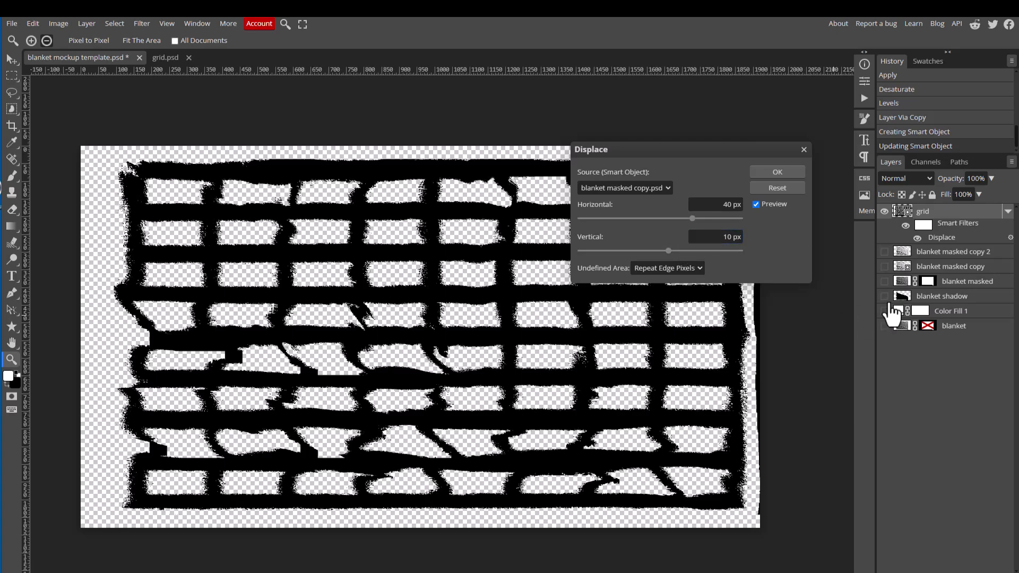
pyautogui.click(885, 282)
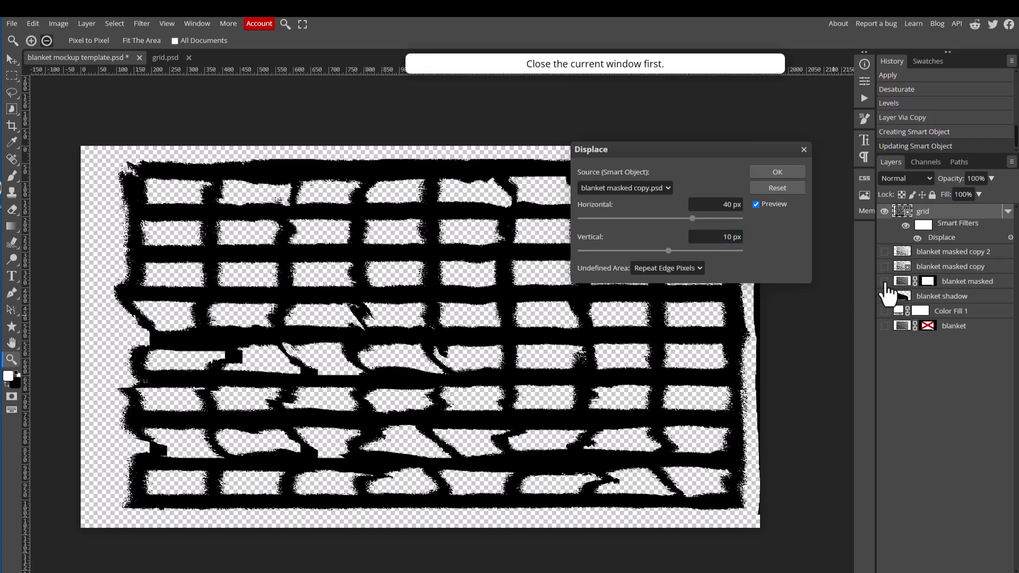
pyautogui.click(804, 151)
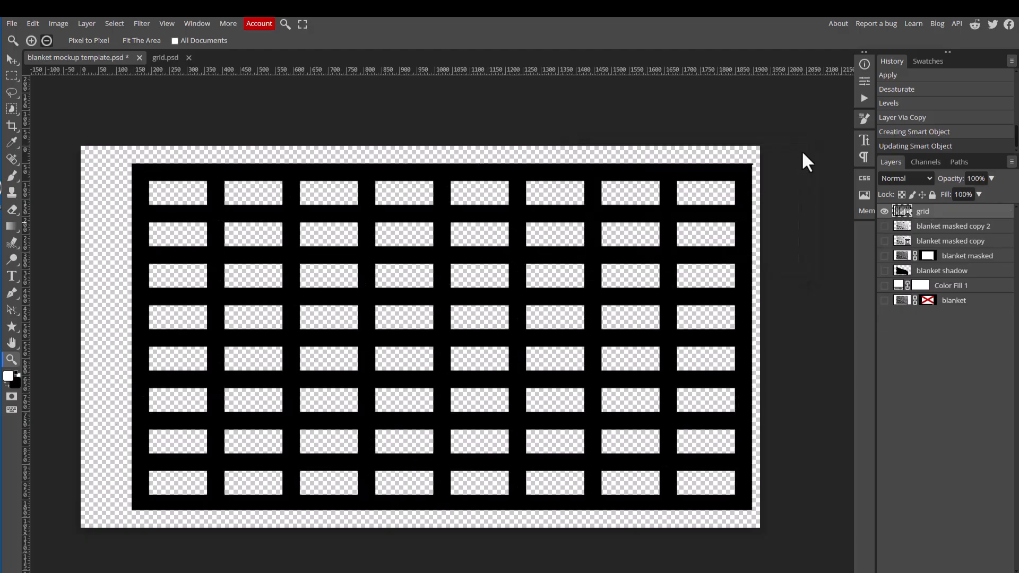
# - Show the blanket masked layer beneath the grid and reduce the grid layer's opacity to 41%
pyautogui.click(884, 256)
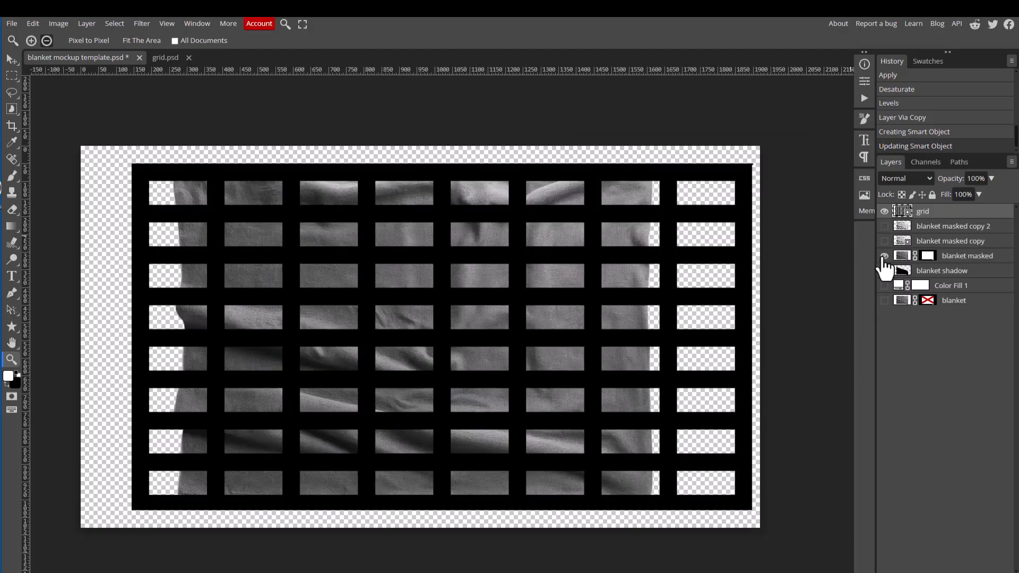
pyautogui.click(988, 178)
pyautogui.moveTo(970, 192); pyautogui.dragTo(953, 206)
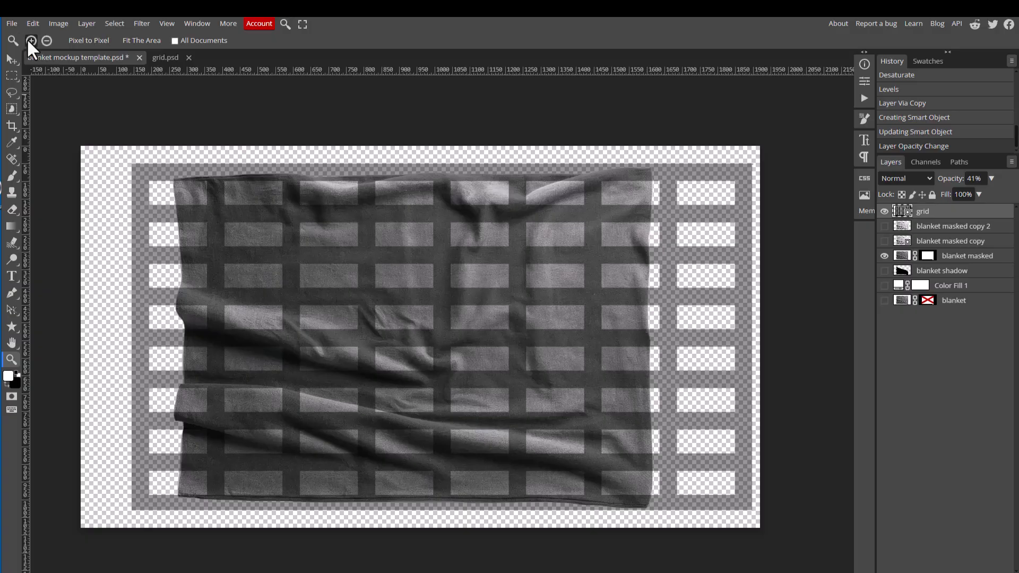
pyautogui.click(252, 350)
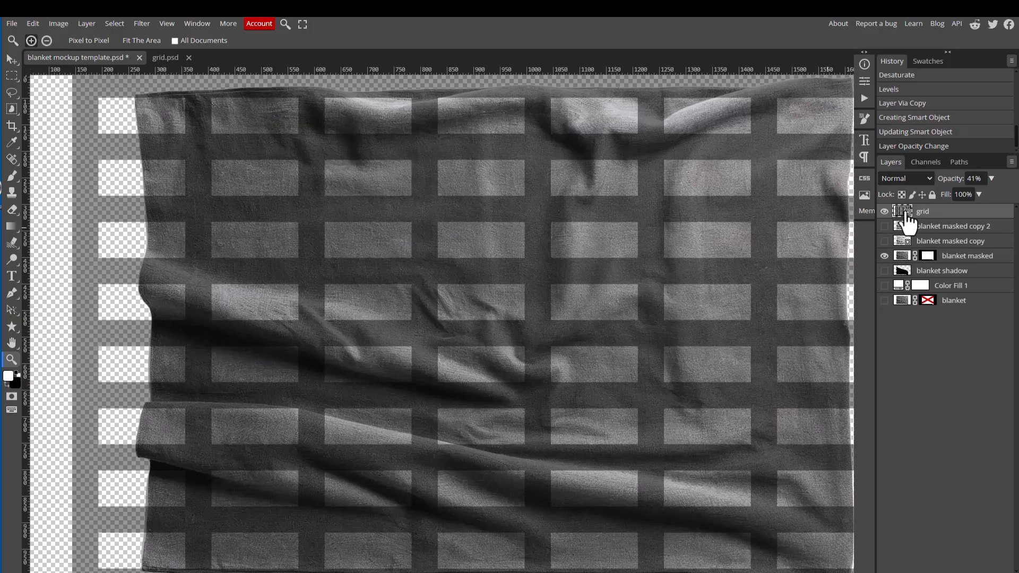
# - Try to displace the semi-transparent grid with blanket masked copy.psd at 27 px horizontal and 33 px vertical
pyautogui.click(142, 23)
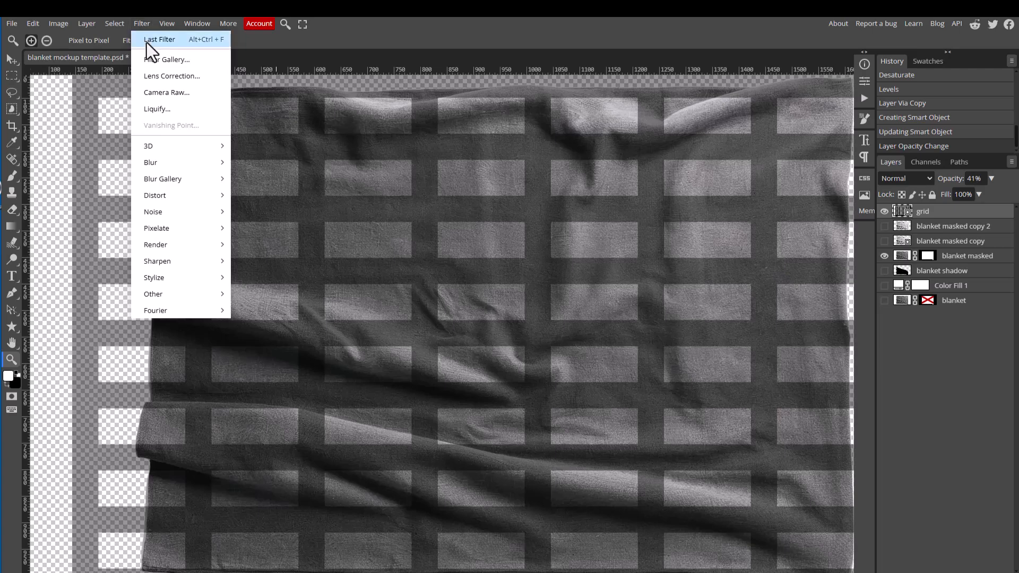
pyautogui.moveTo(193, 197)
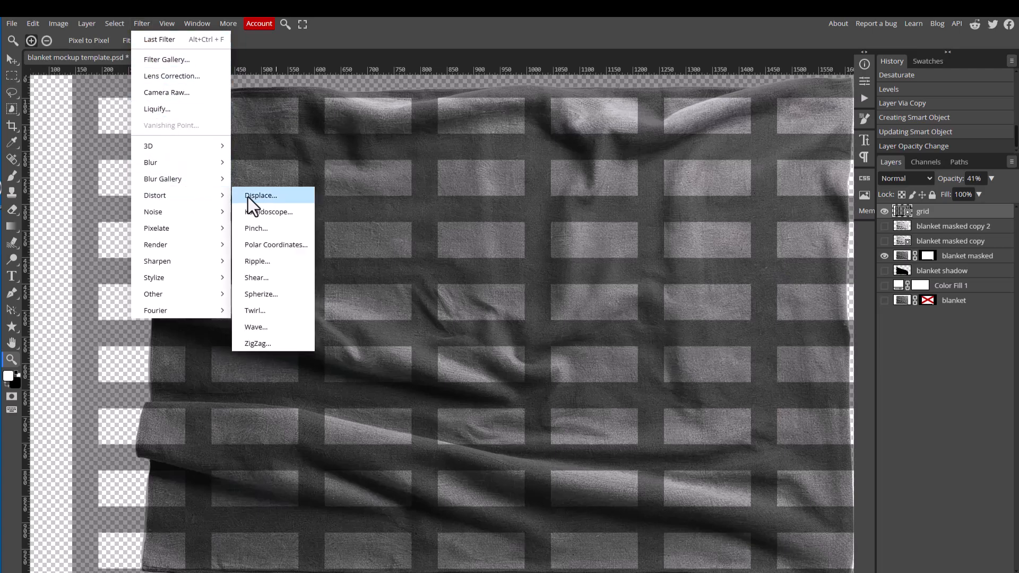
pyautogui.click(264, 198)
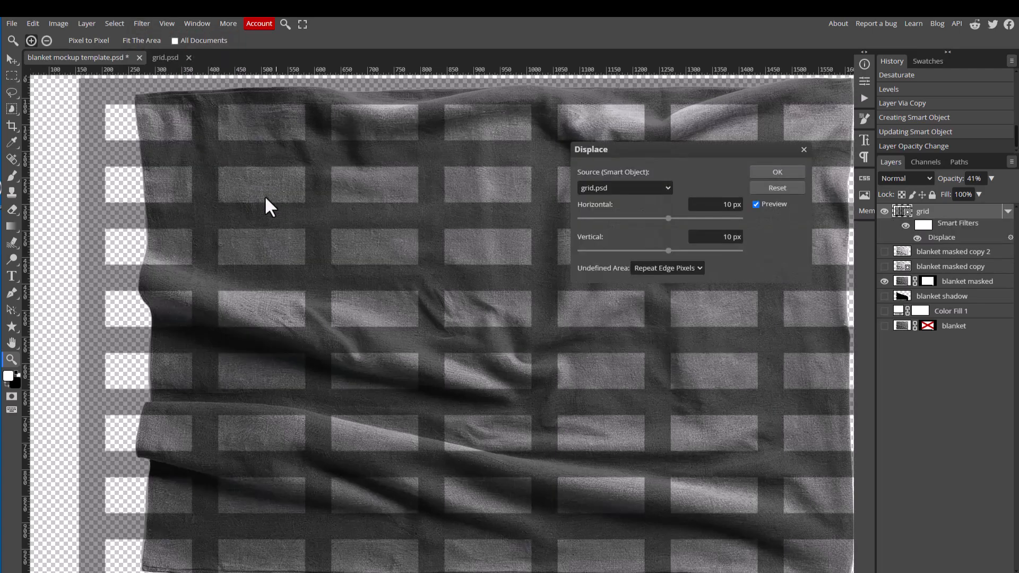
pyautogui.click(666, 189)
pyautogui.click(618, 216)
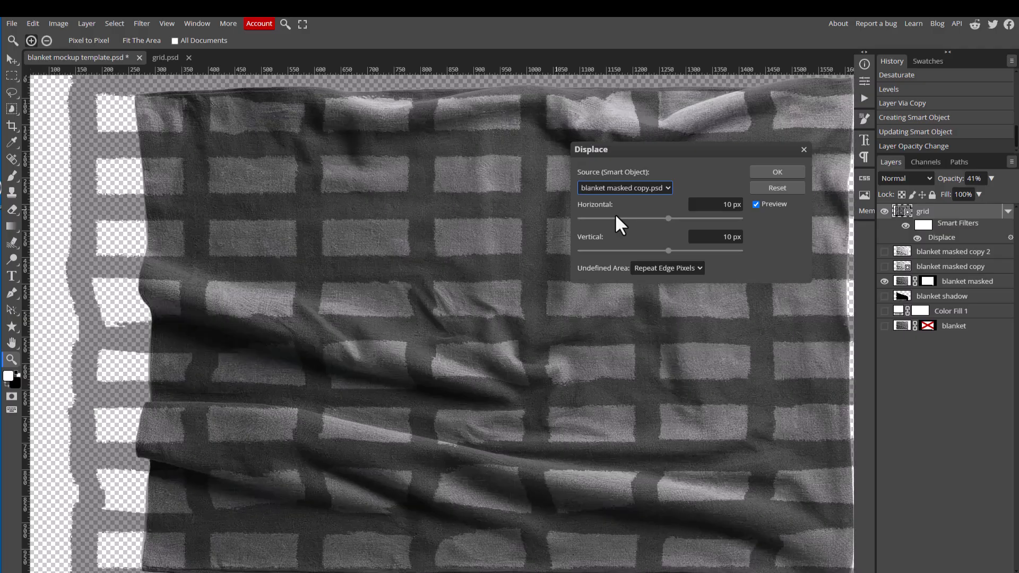
pyautogui.click(667, 218)
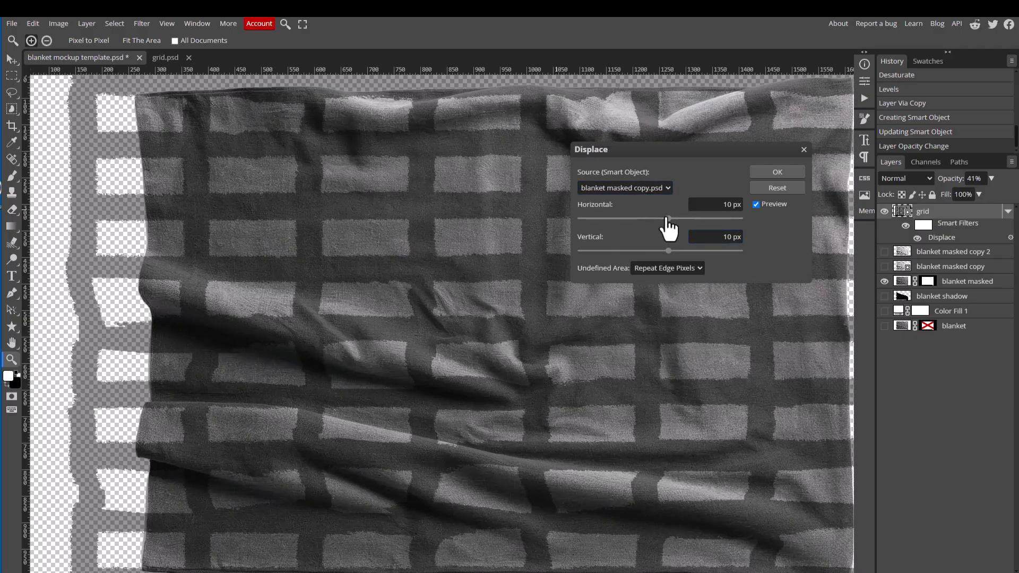
pyautogui.moveTo(667, 218); pyautogui.dragTo(681, 218)
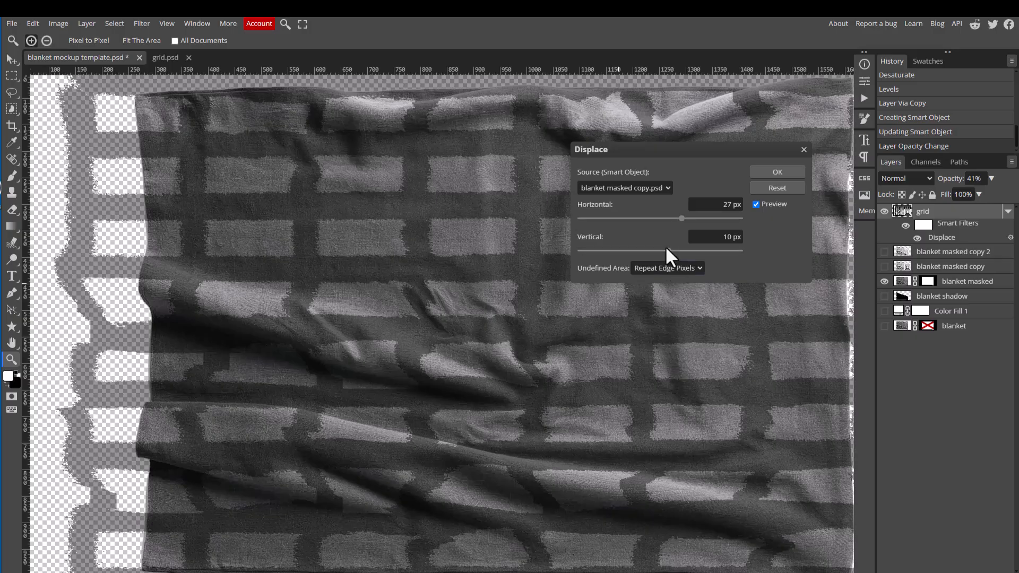
pyautogui.moveTo(667, 251); pyautogui.dragTo(686, 251)
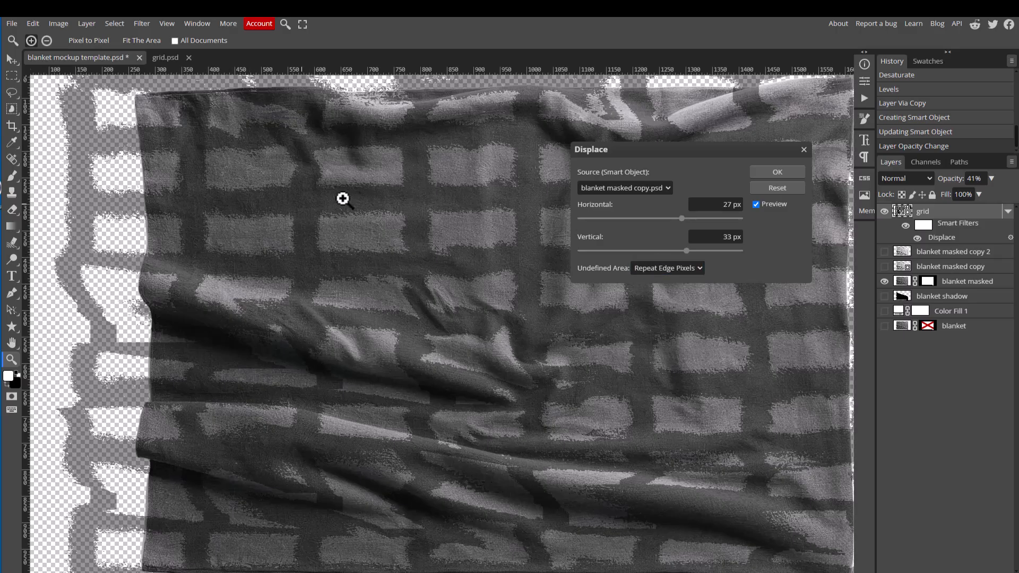
pyautogui.click(804, 149)
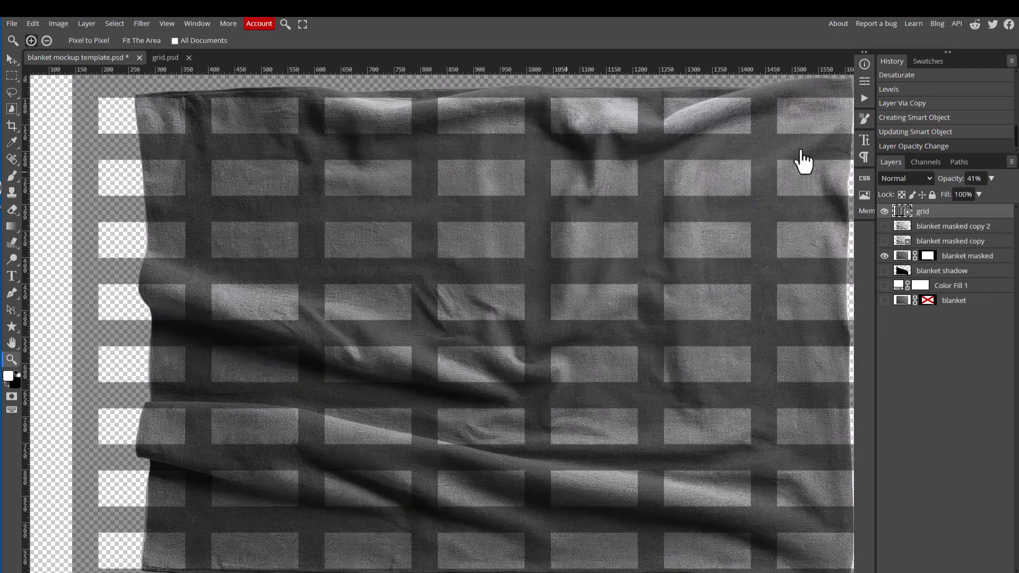
# - Hide the grid and show the high-contrast blanket masked copy 2 layer above the blanket, leaving blanket masked copy hidden
pyautogui.click(884, 241)
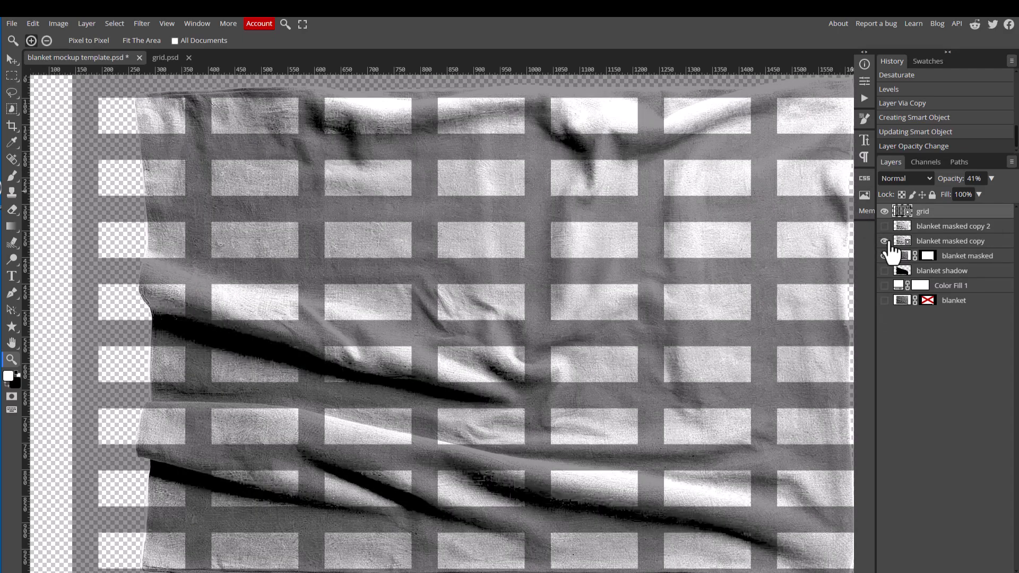
pyautogui.click(884, 211)
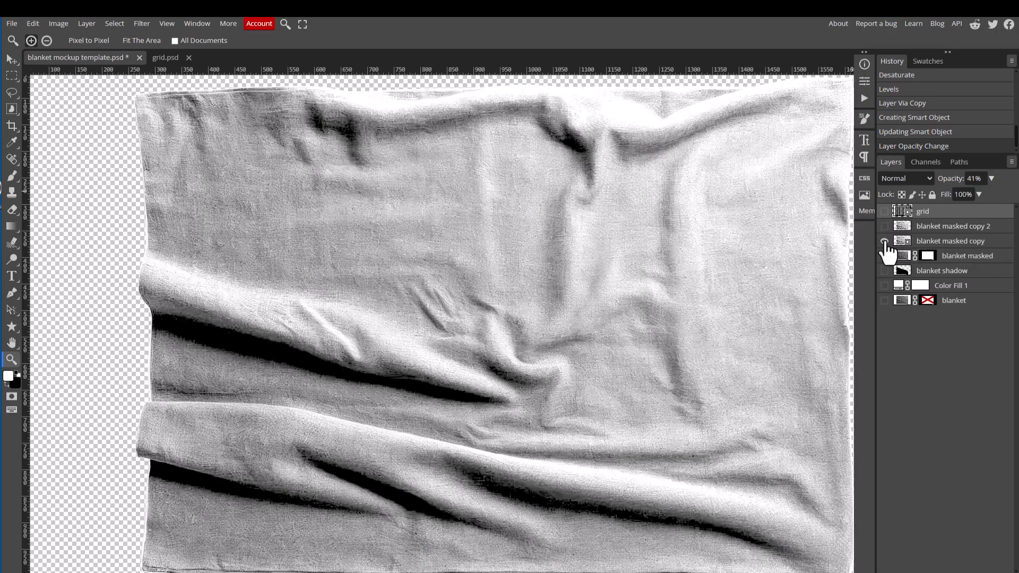
pyautogui.click(883, 241)
pyautogui.click(884, 226)
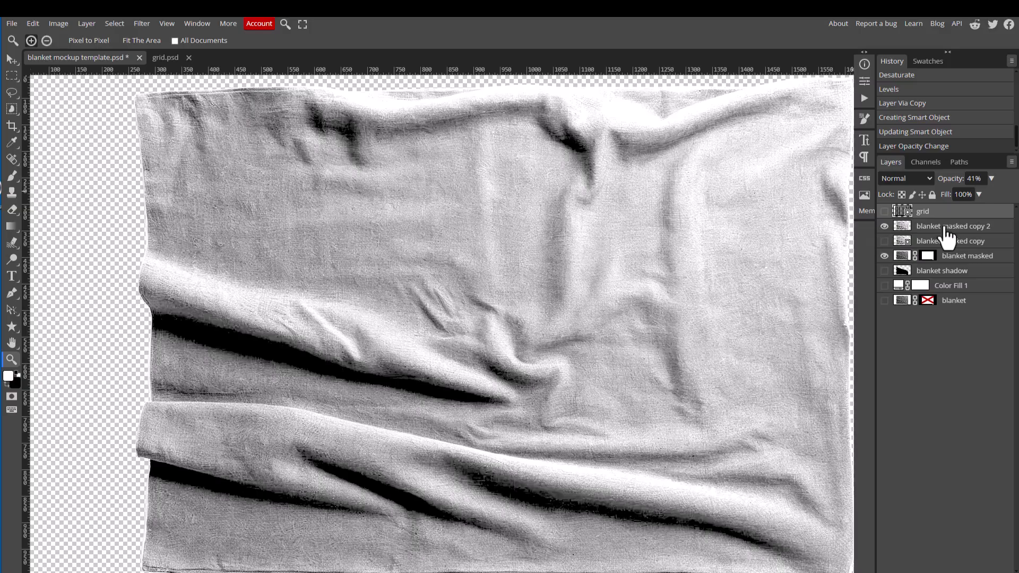
# - Apply a Gaussian Blur with an 11 px radius to the blanket masked copy 2 layer
pyautogui.click(988, 228)
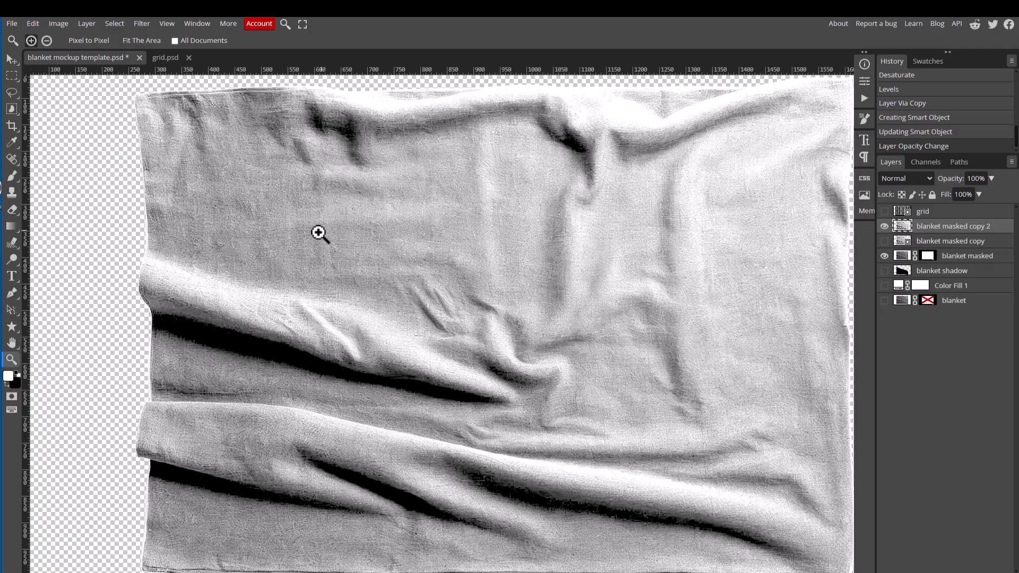
pyautogui.click(138, 24)
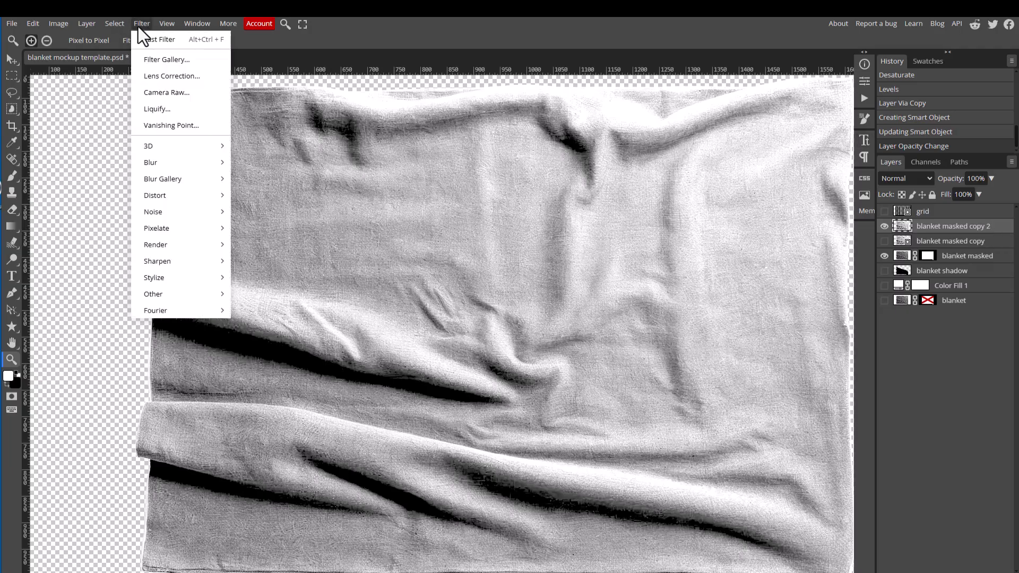
pyautogui.moveTo(170, 164)
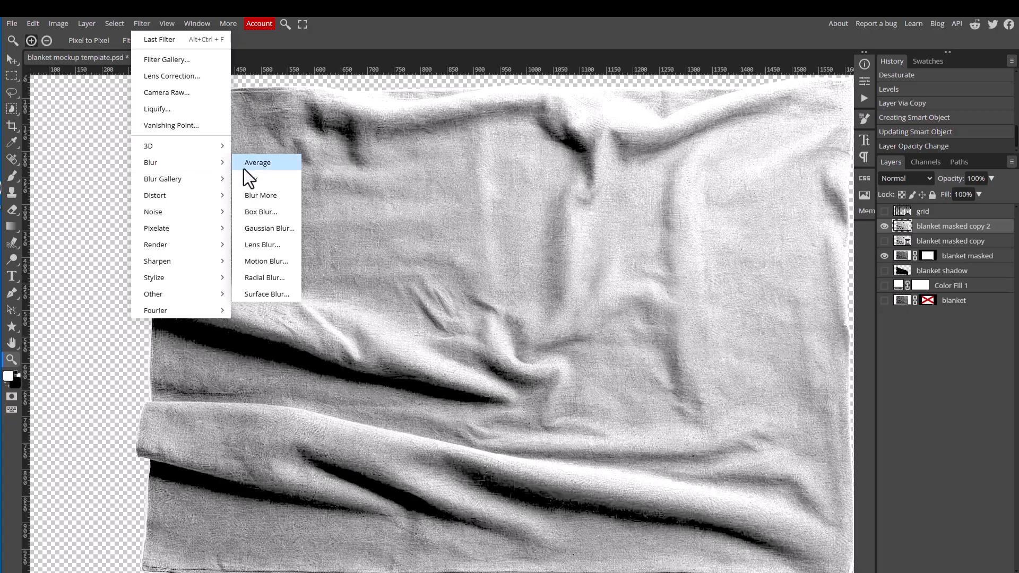
pyautogui.click(263, 228)
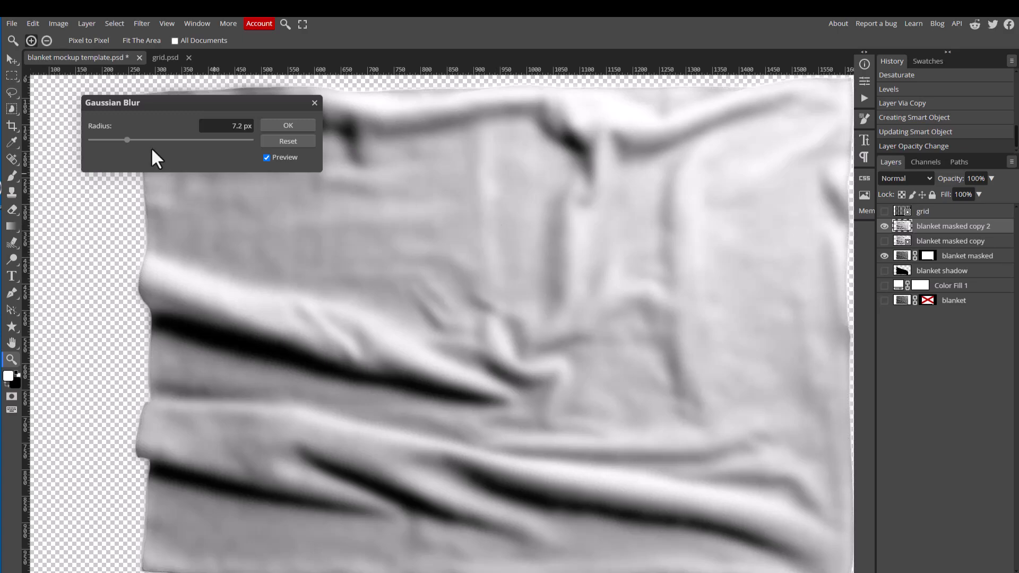
pyautogui.moveTo(143, 139); pyautogui.dragTo(132, 140)
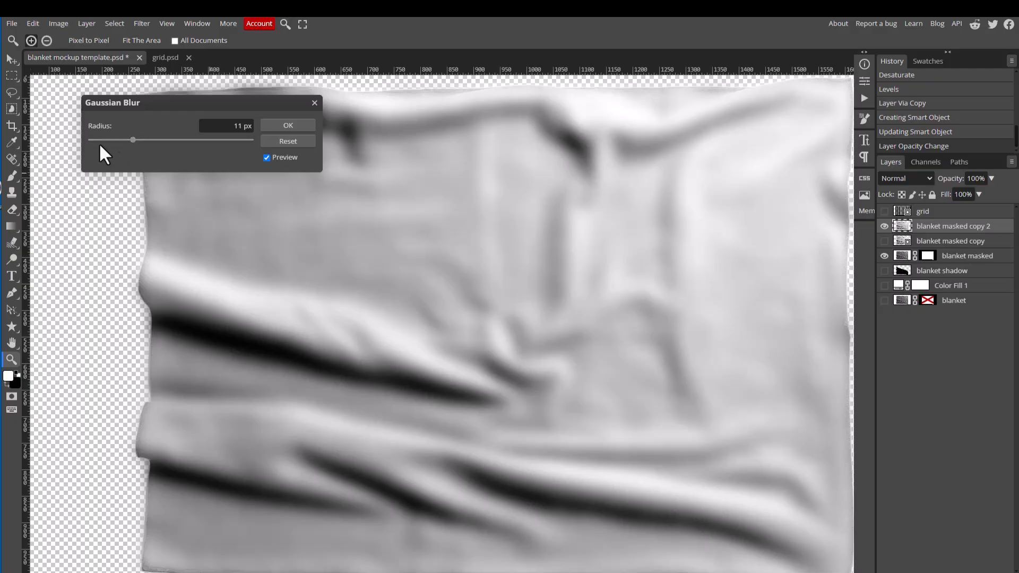
pyautogui.click(282, 123)
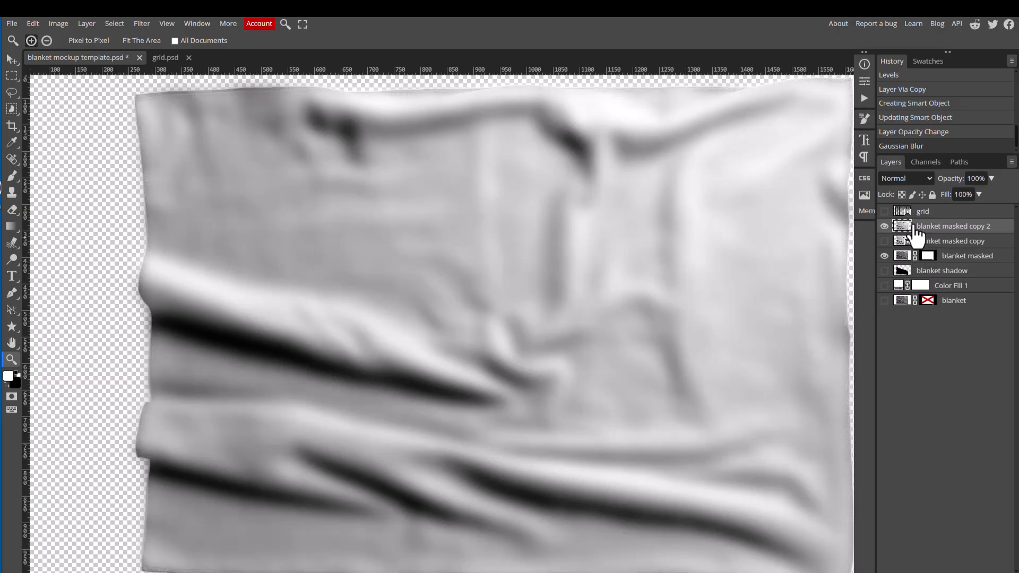
# - Hide blanket masked copy 2, show the grid over the blanket again, and make the grid the active layer
pyautogui.click(884, 212)
pyautogui.click(883, 226)
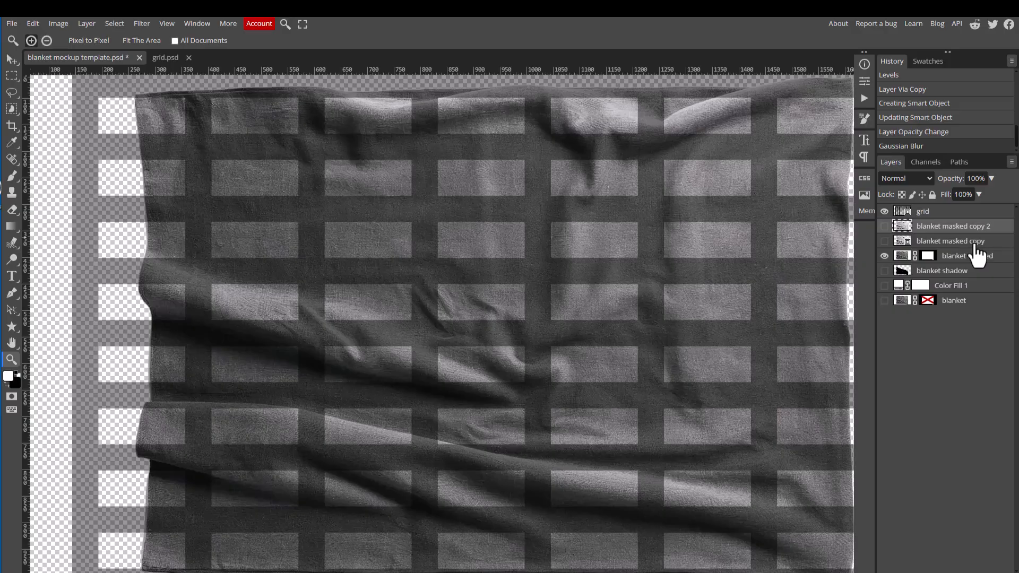
pyautogui.click(913, 214)
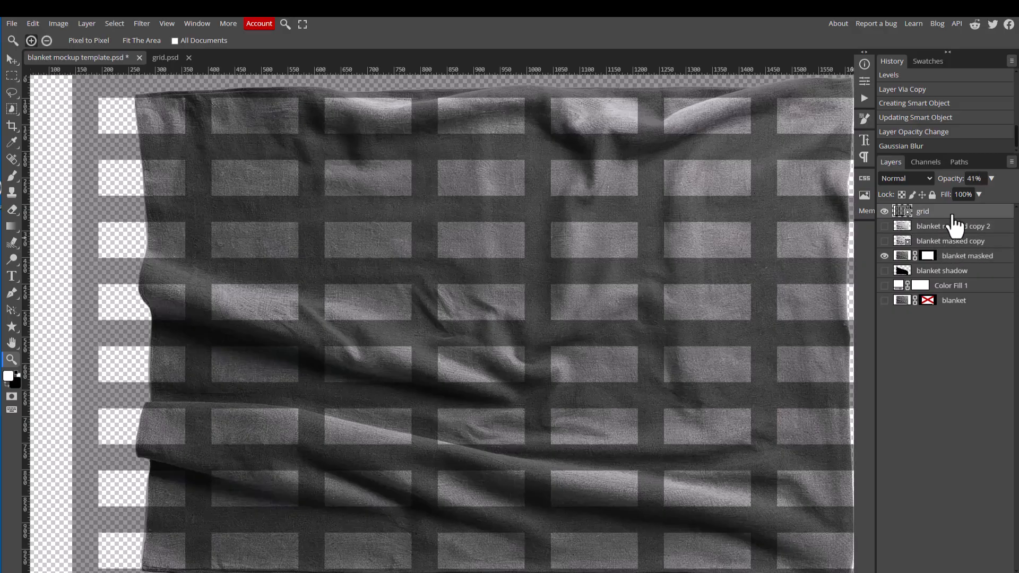
# - Check which smart objects the Displace filter offers as source for the grid layer, and close it without applying
pyautogui.click(141, 25)
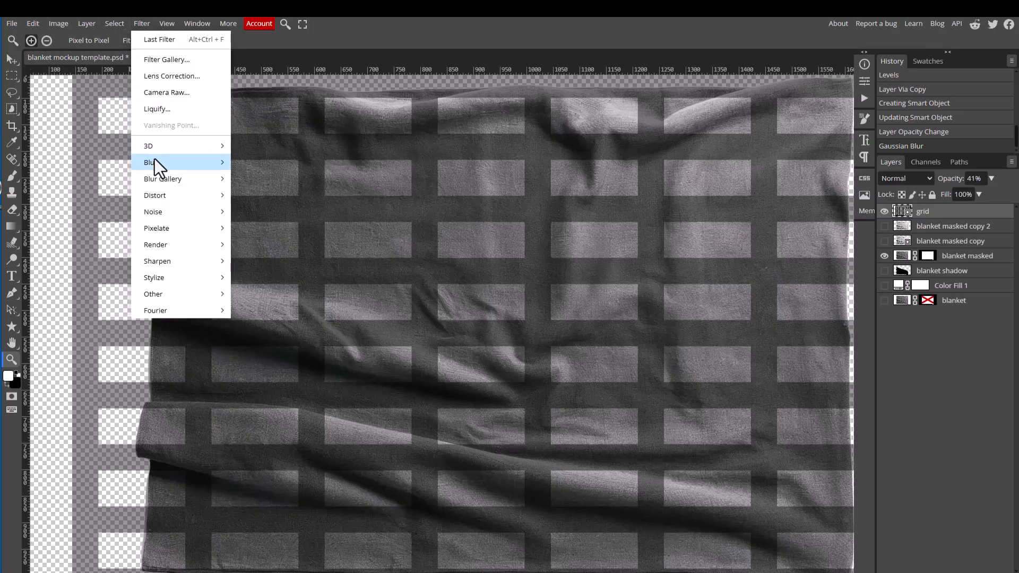
pyautogui.moveTo(151, 160)
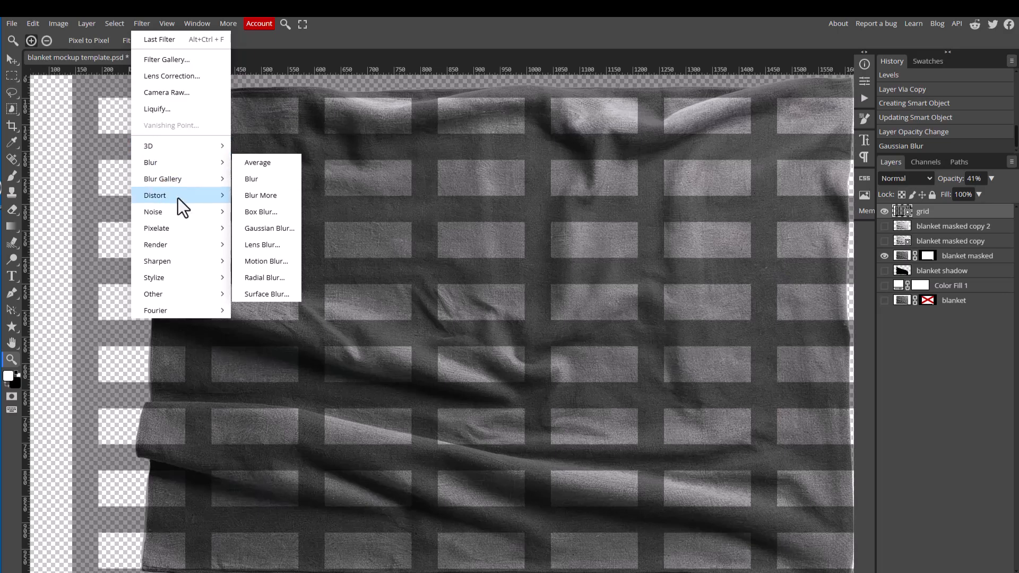
pyautogui.moveTo(175, 196)
pyautogui.click(271, 196)
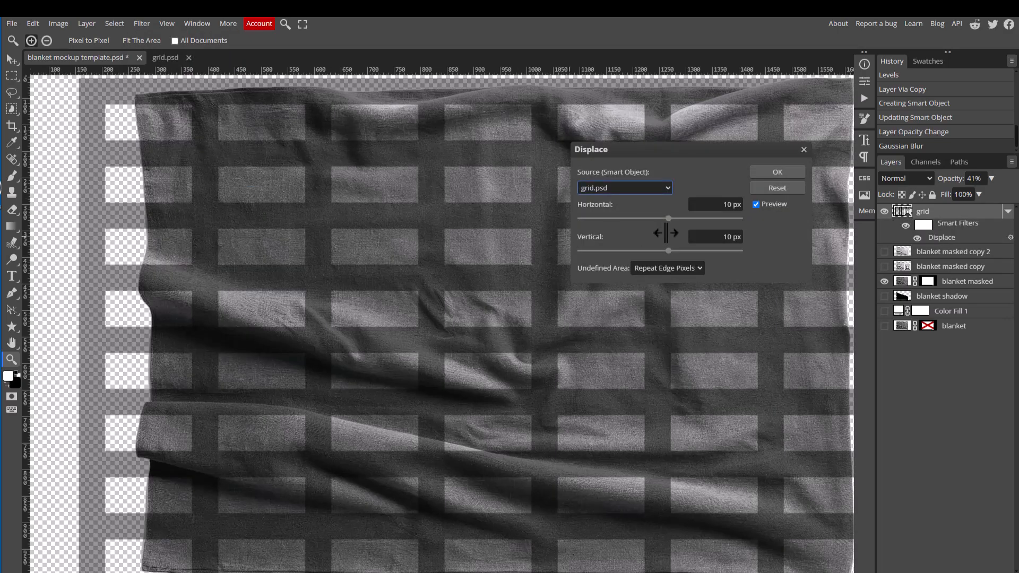
pyautogui.click(648, 189)
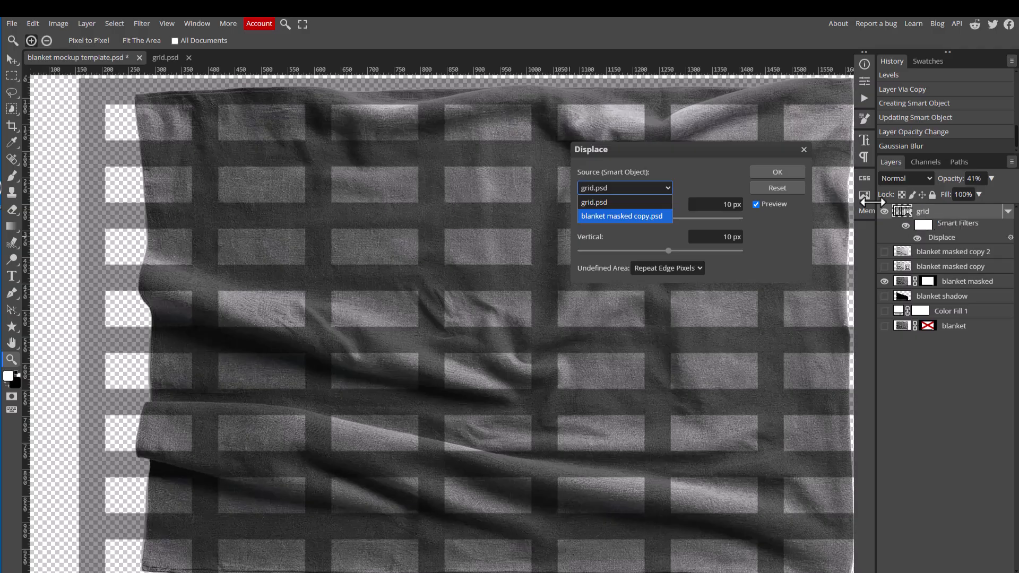
pyautogui.click(785, 171)
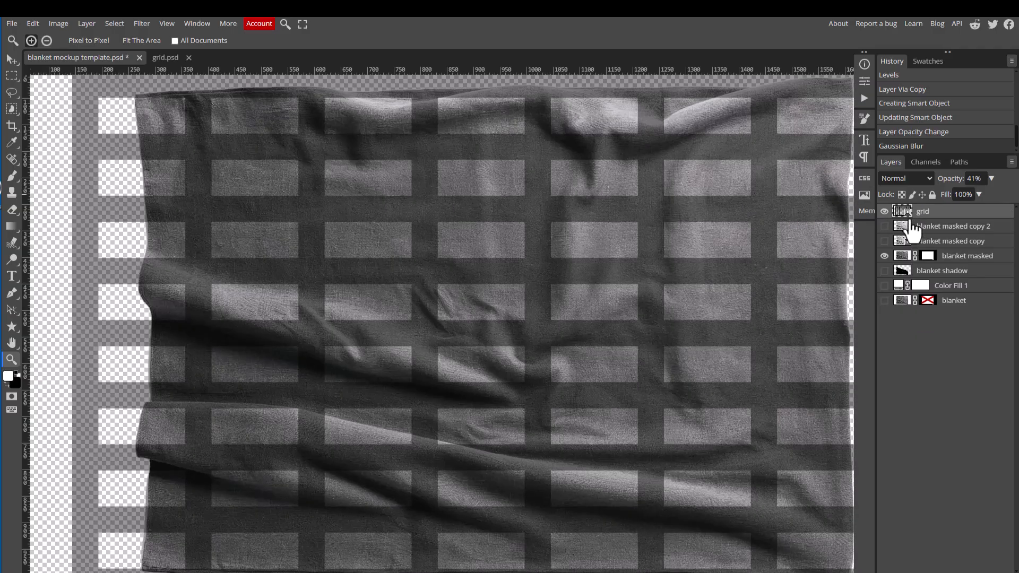
# - Convert the blanket masked copy 2 layer to a smart object and make the grid the active layer
pyautogui.click(921, 227)
pyautogui.rightClick(921, 227)
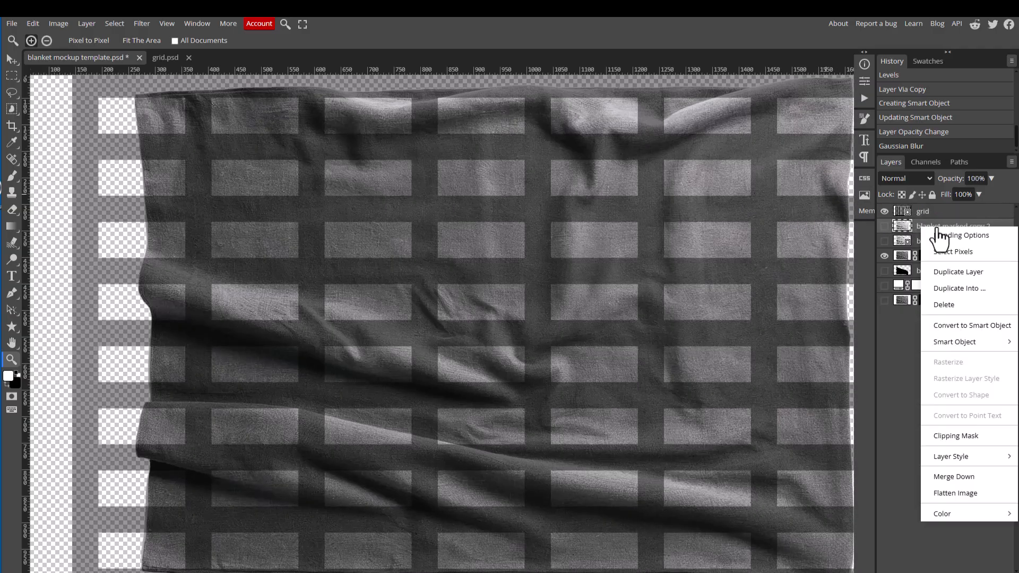
pyautogui.click(972, 326)
pyautogui.click(894, 211)
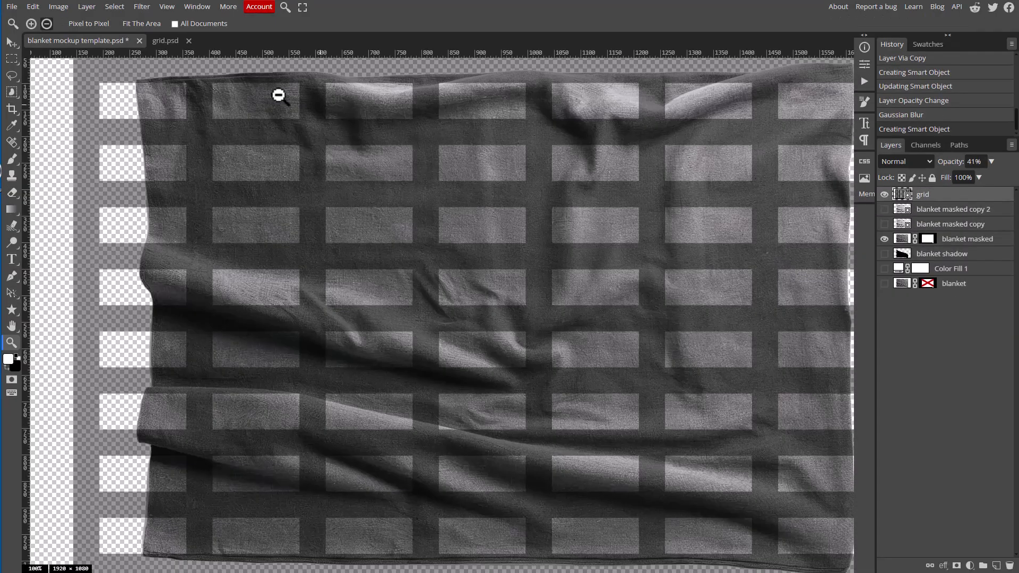
# - Apply a Displace filter to the grid using the newly converted blanket masked copy 2.psd as source, horizontal 43 px and vertical 8 px
pyautogui.click(141, 7)
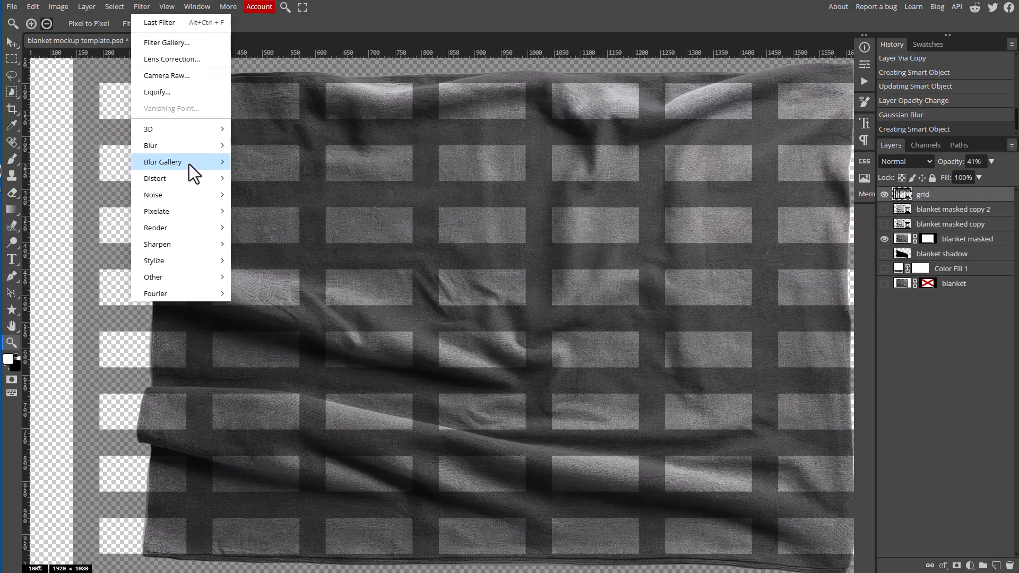
pyautogui.moveTo(211, 181)
pyautogui.click(266, 192)
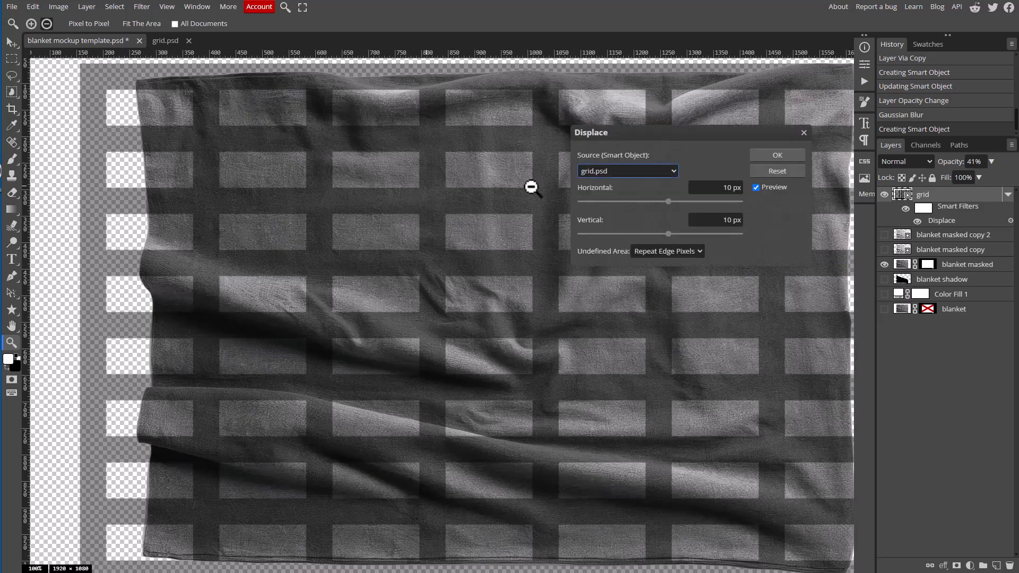
pyautogui.click(661, 172)
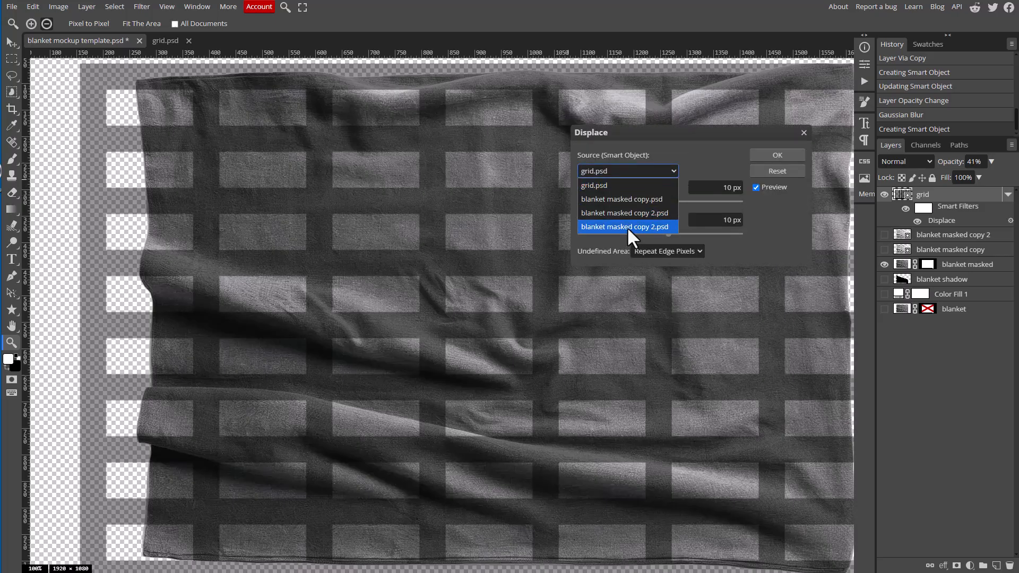
pyautogui.click(627, 229)
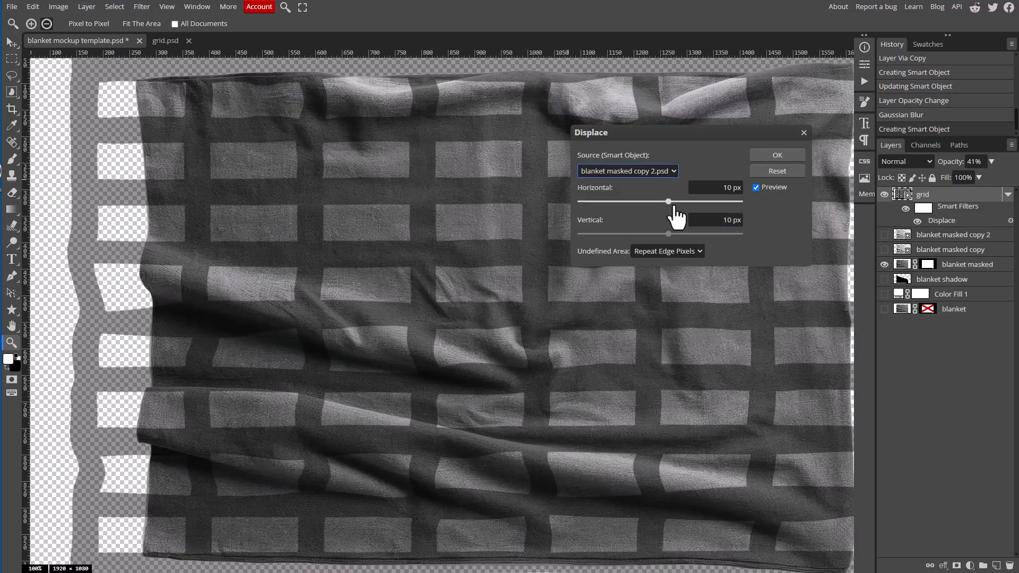
pyautogui.moveTo(672, 207); pyautogui.dragTo(695, 211)
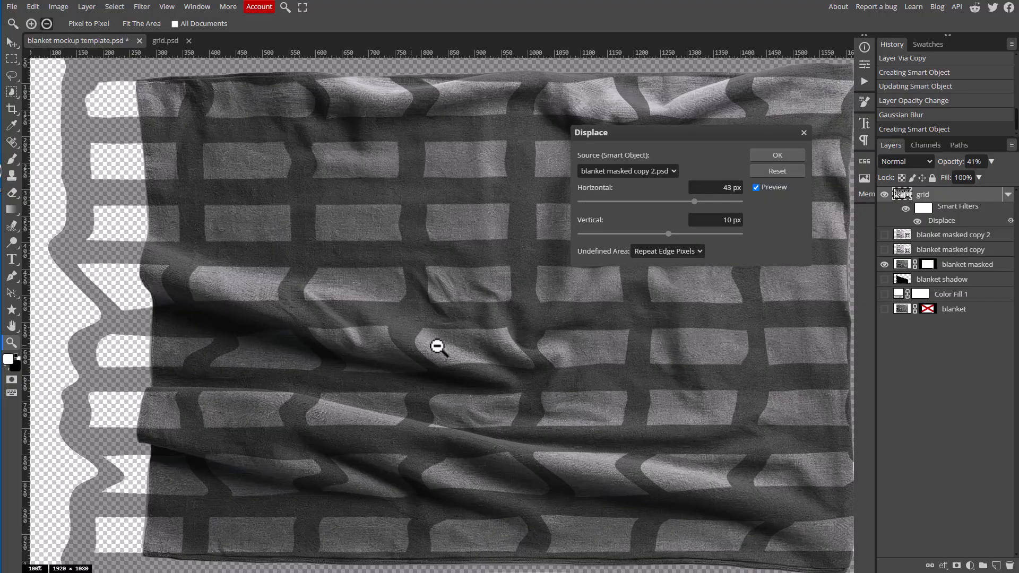
pyautogui.moveTo(669, 235); pyautogui.dragTo(673, 245)
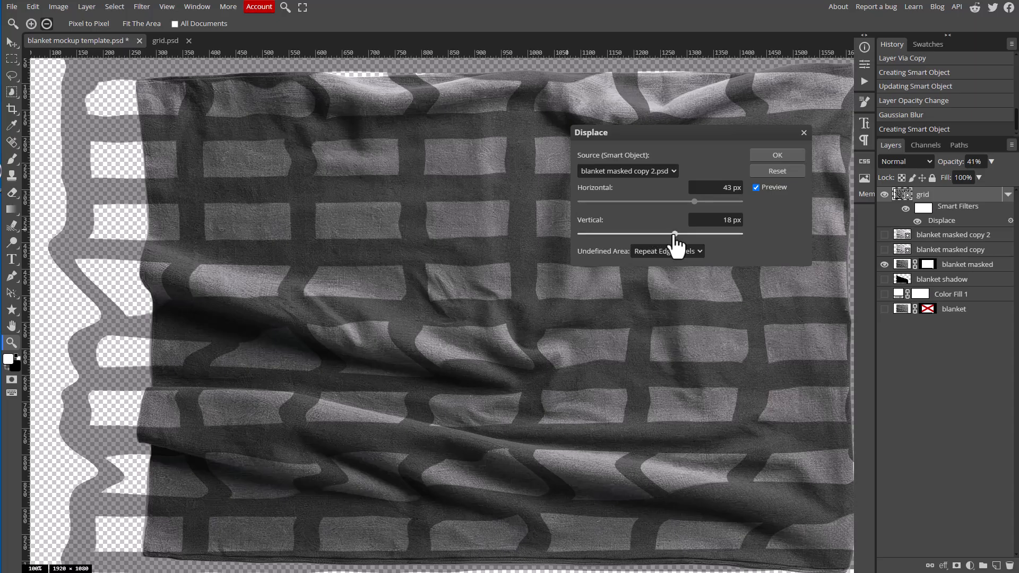
pyautogui.moveTo(675, 242); pyautogui.dragTo(668, 241)
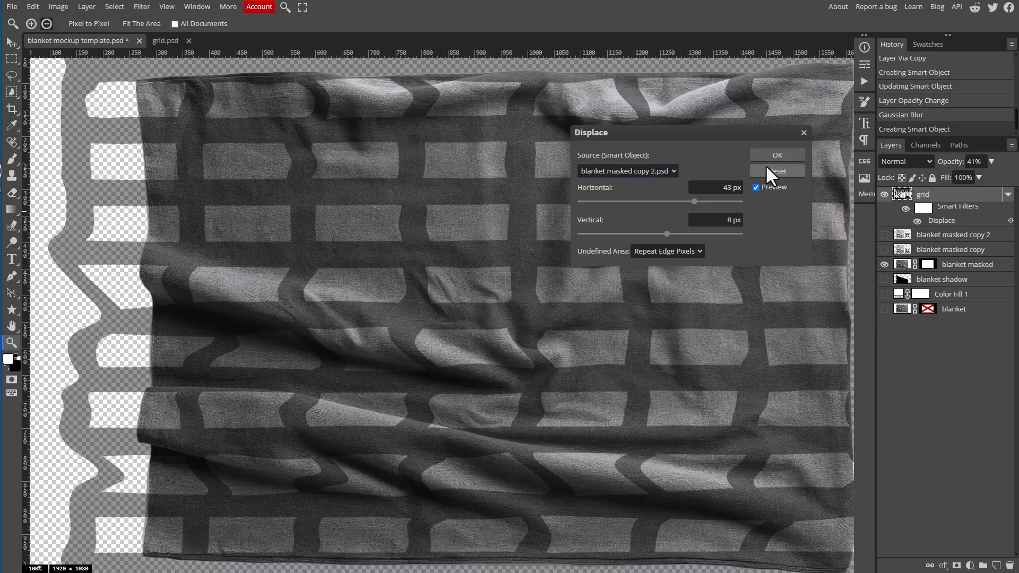
pyautogui.click(777, 156)
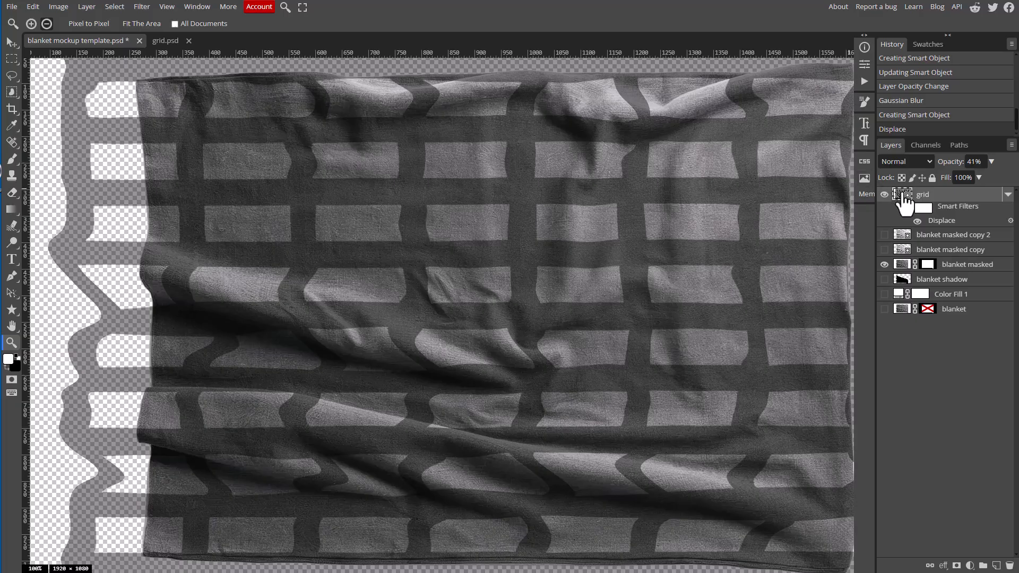
# - Open the grid smart object's contents and place the woman_sunflowe photo in it
pyautogui.doubleClick(903, 197)
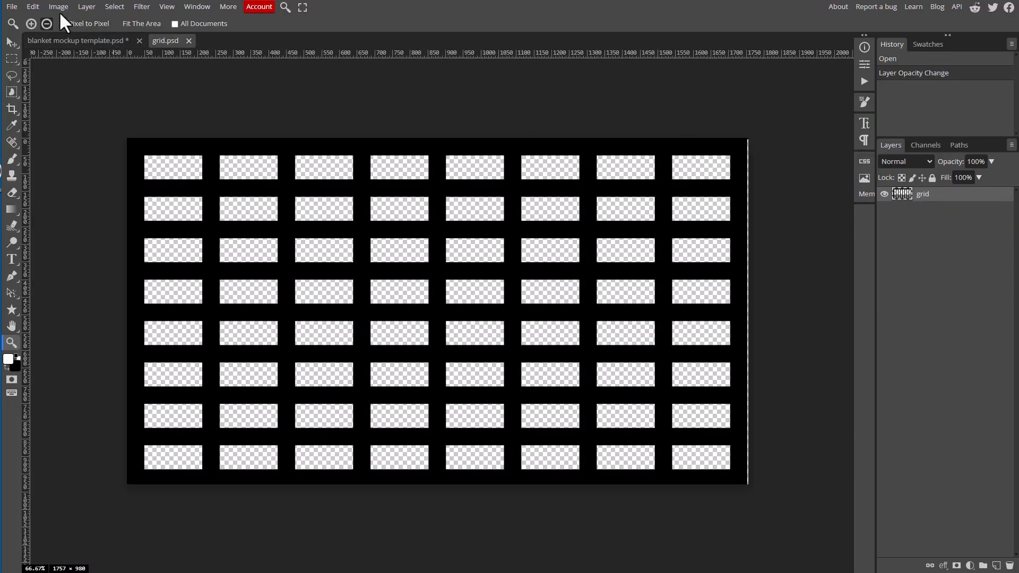
pyautogui.click(12, 8)
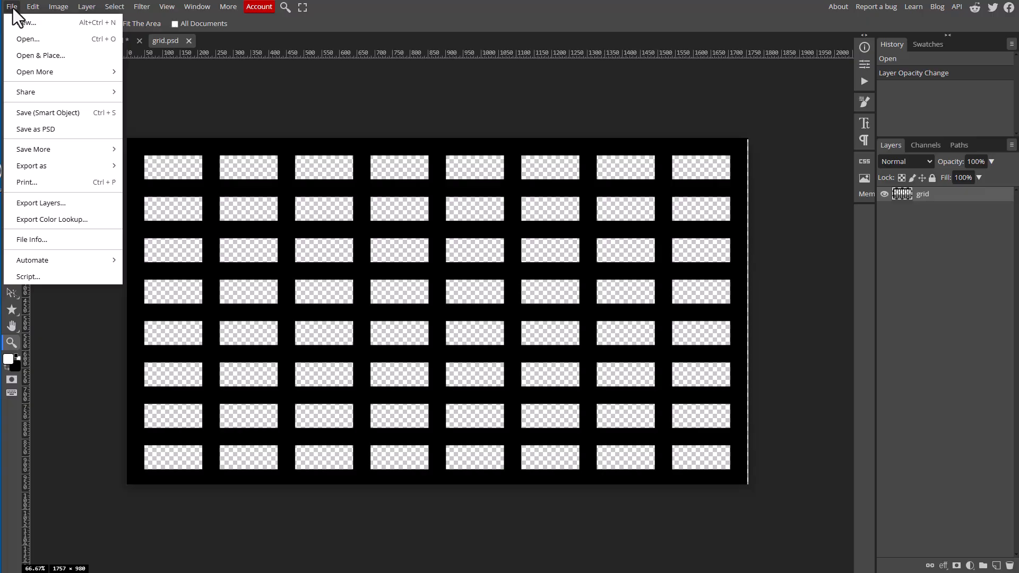
pyautogui.click(34, 46)
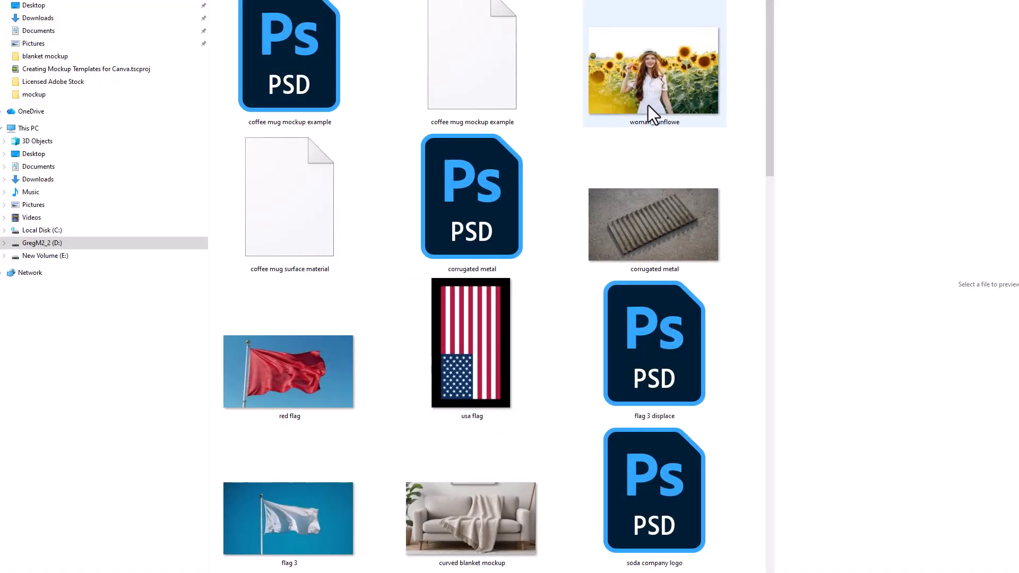
pyautogui.click(652, 111)
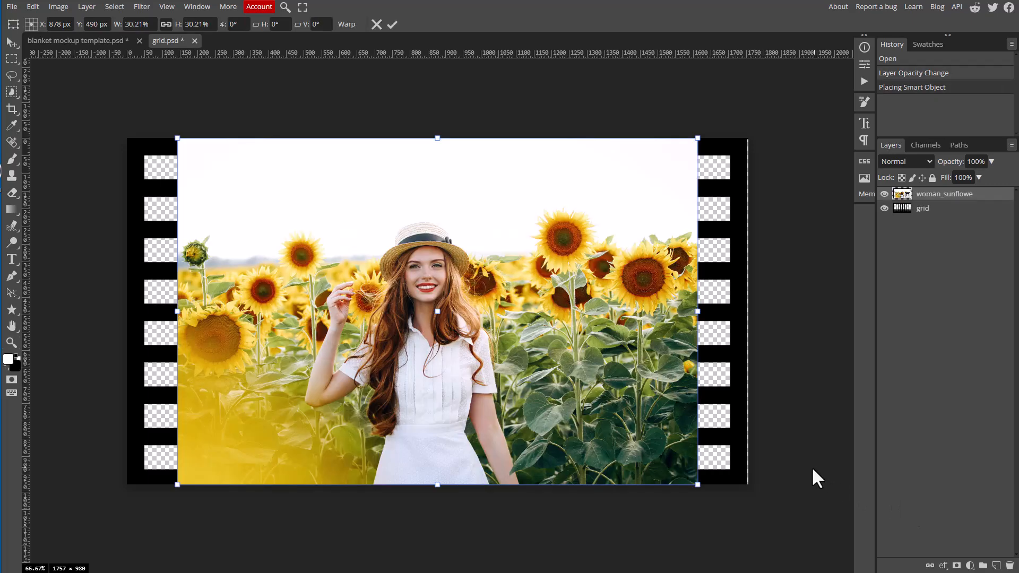
# - Scale the sunflower photo to about 37.34% and position it to cover the whole canvas
pyautogui.moveTo(504, 381); pyautogui.dragTo(446, 370)
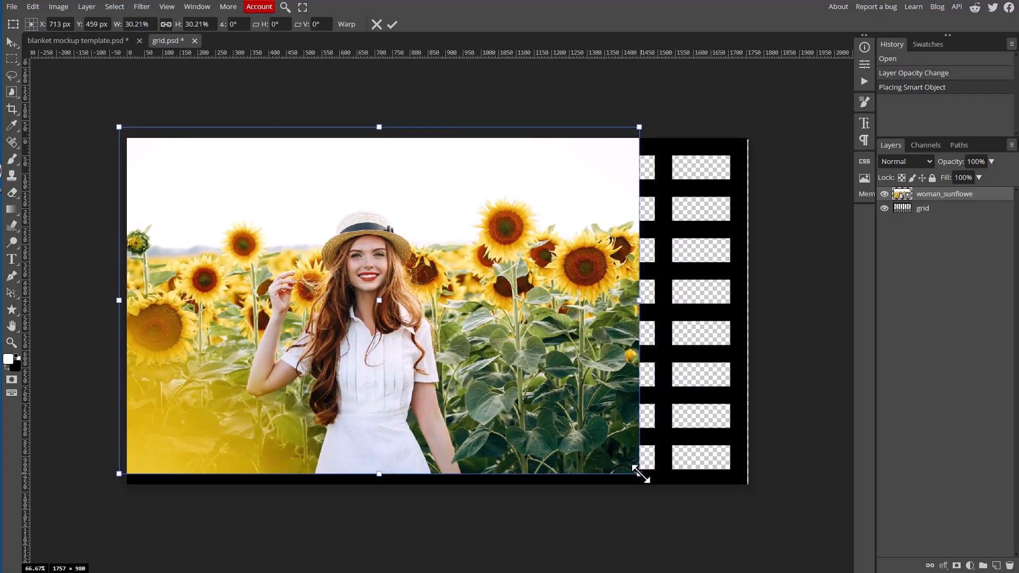
pyautogui.moveTo(640, 474); pyautogui.dragTo(762, 554)
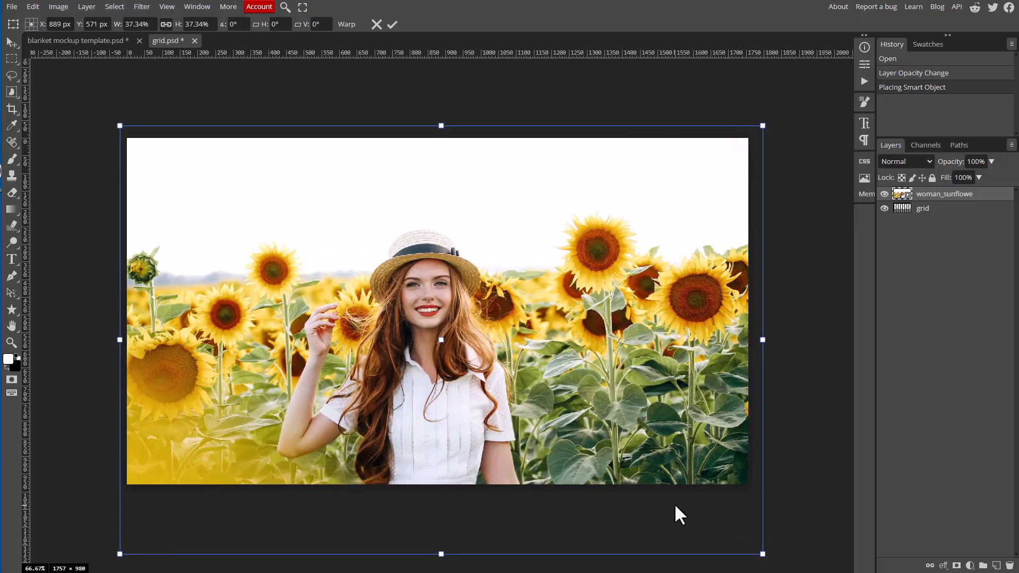
pyautogui.moveTo(674, 504); pyautogui.dragTo(669, 489)
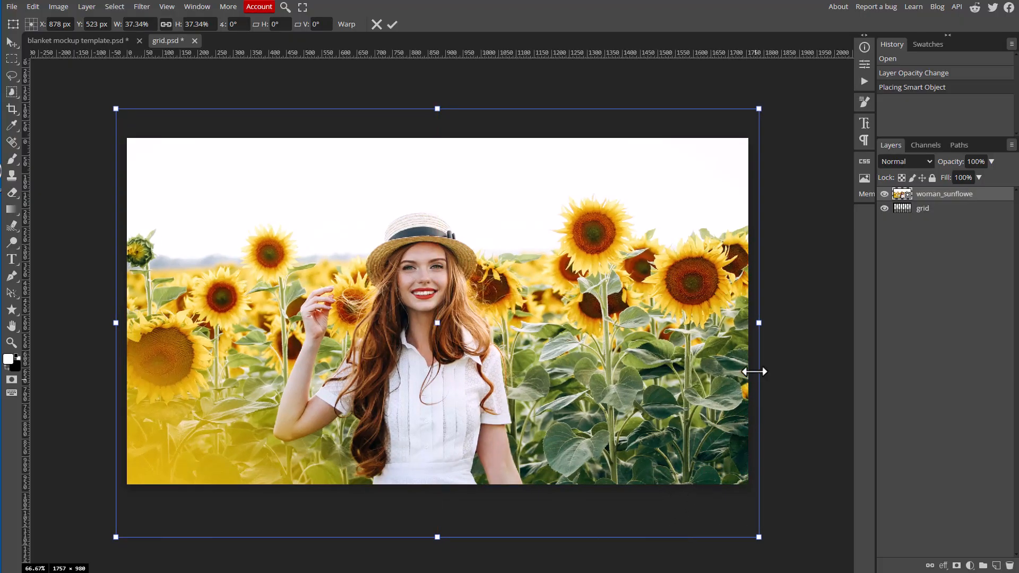
pyautogui.click(394, 25)
# - Save the edited smart object and return to the blanket mockup template document
pyautogui.click(7, 7)
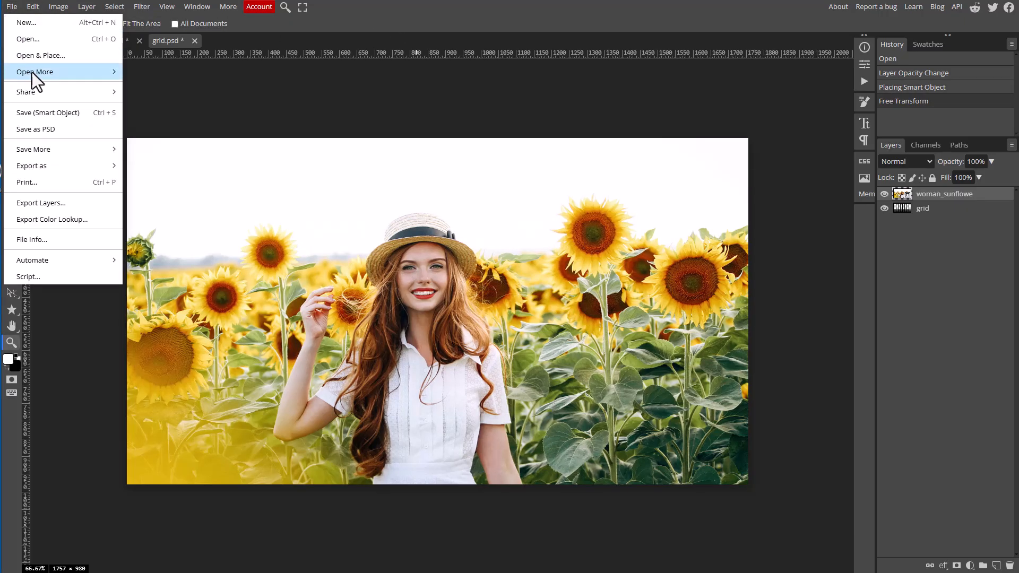
pyautogui.click(50, 113)
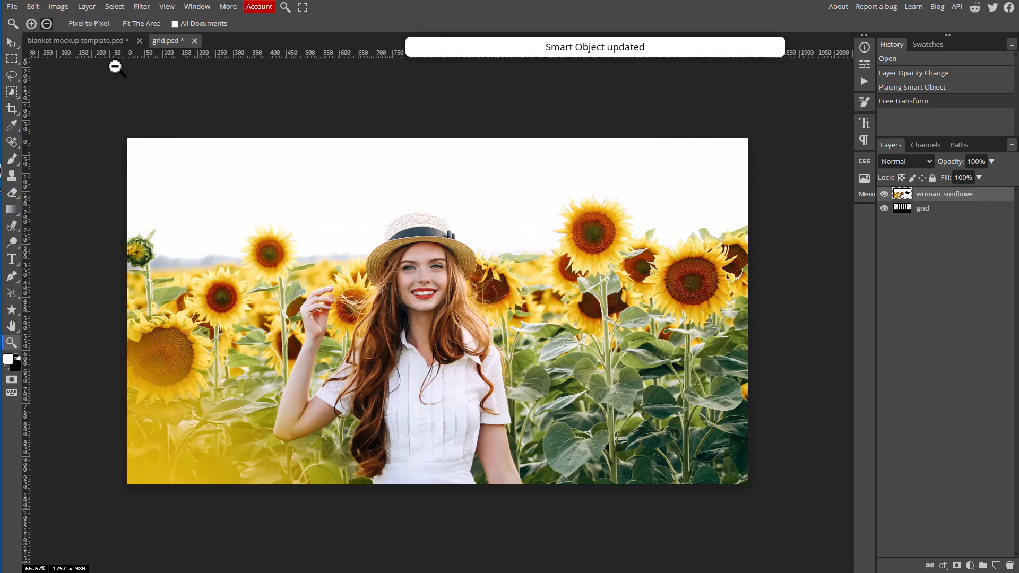
pyautogui.click(100, 41)
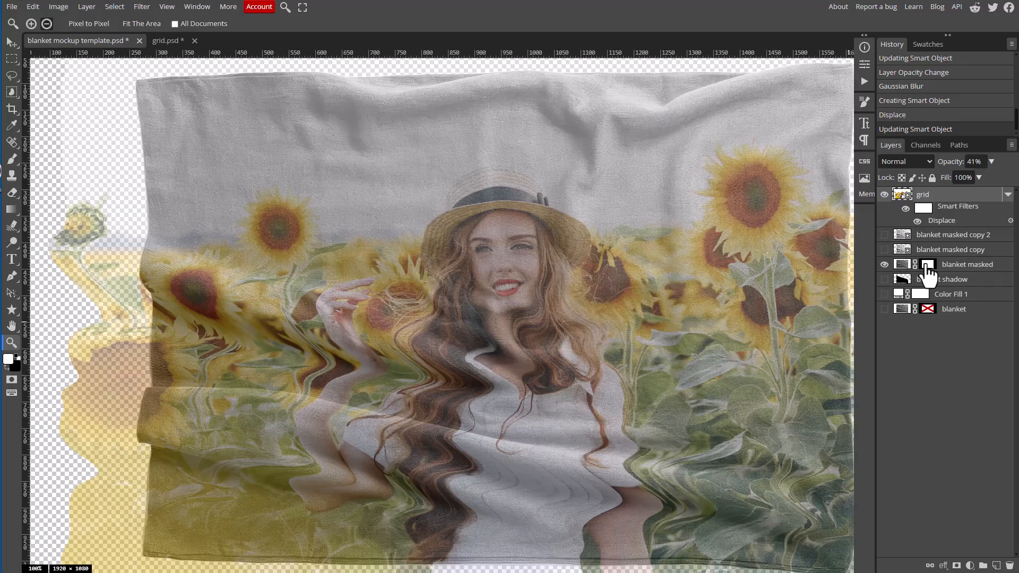
# - Move the mask from the blanket masked layer to the grid, then set the grid to Overlay blending at 81% opacity
pyautogui.moveTo(924, 265); pyautogui.dragTo(931, 195)
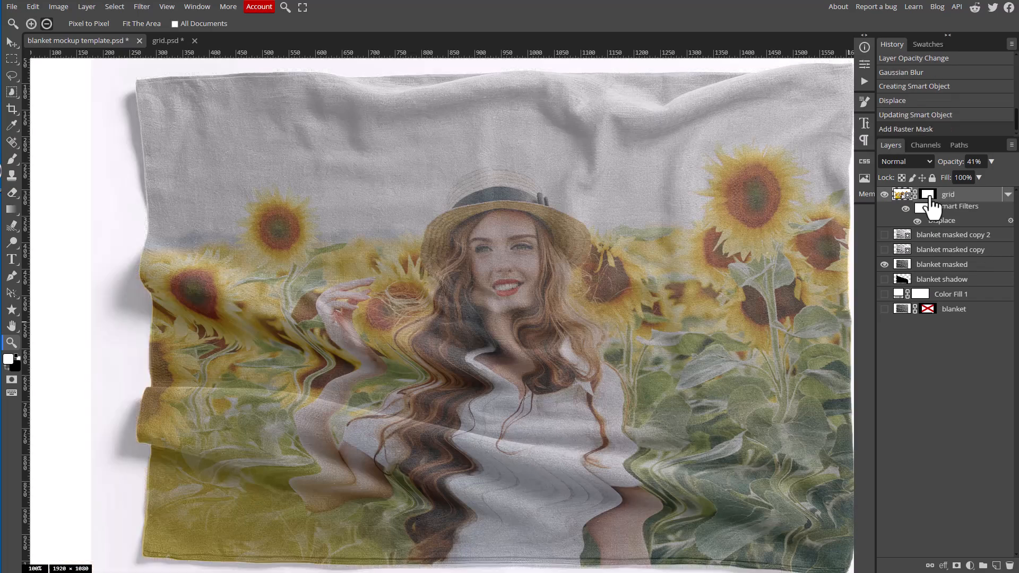
pyautogui.click(921, 162)
pyautogui.press('Escape')
pyautogui.click(902, 161)
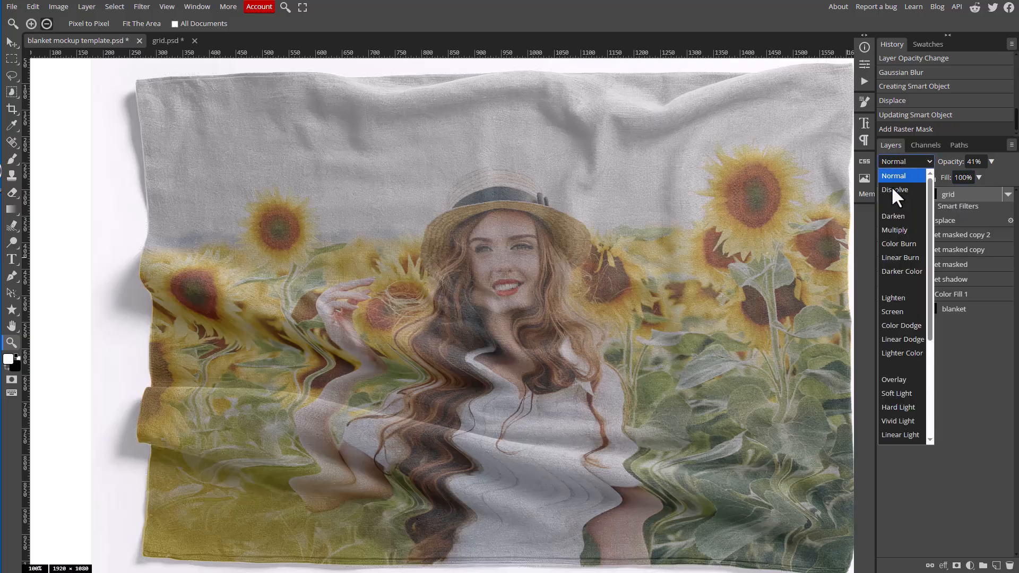
pyautogui.click(896, 380)
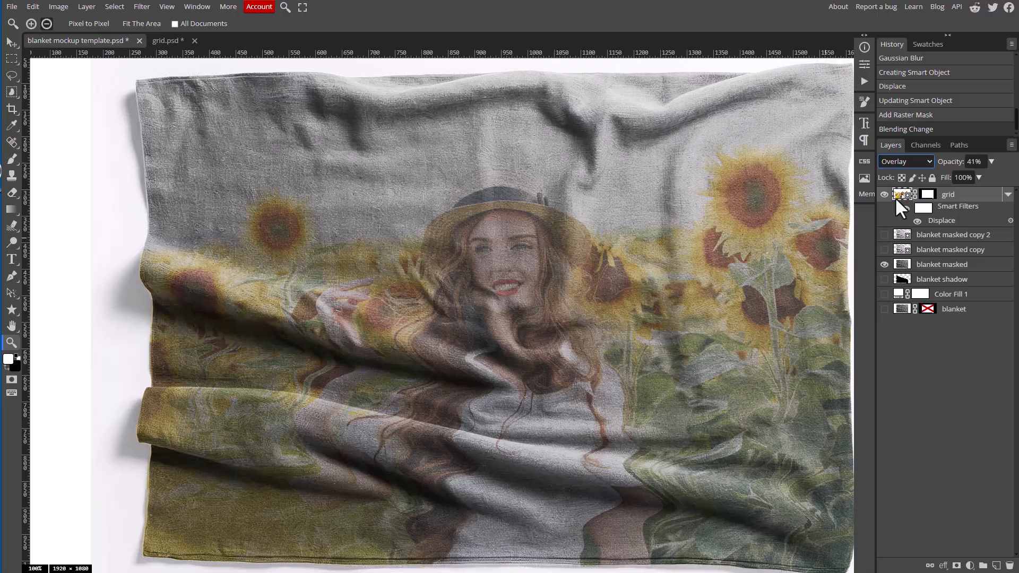
pyautogui.click(990, 161)
pyautogui.moveTo(960, 176); pyautogui.dragTo(981, 177)
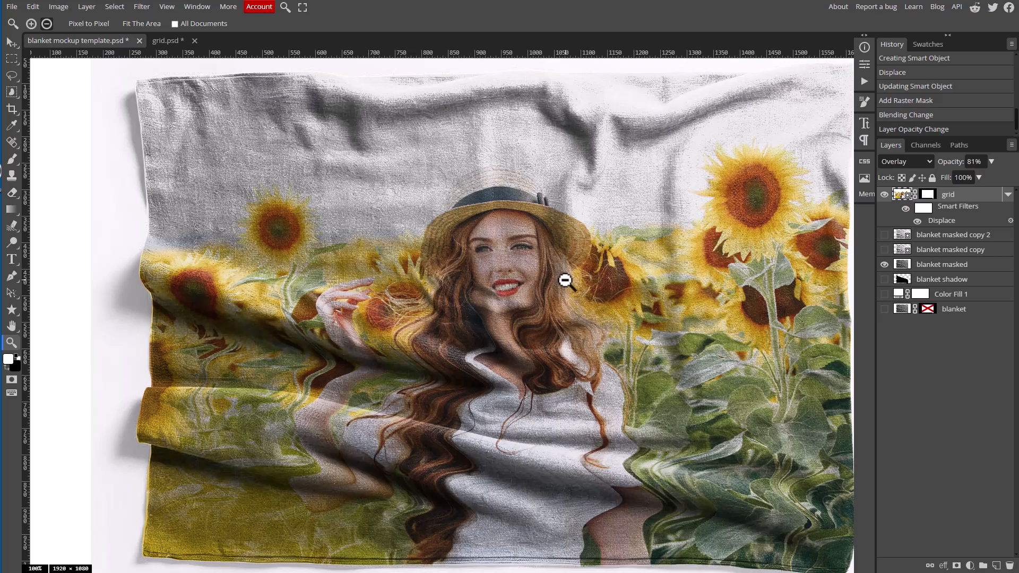
pyautogui.click(884, 279)
pyautogui.click(884, 294)
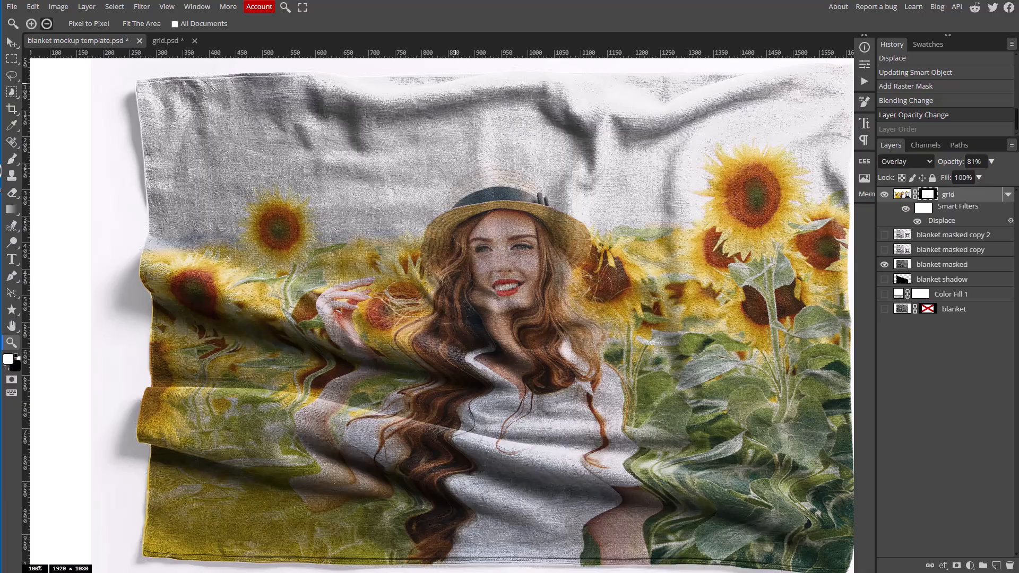
# - Move the blanket masked layer above the grid with a copy of the grid's mask on it, and hide the grid
pyautogui.click(955, 265)
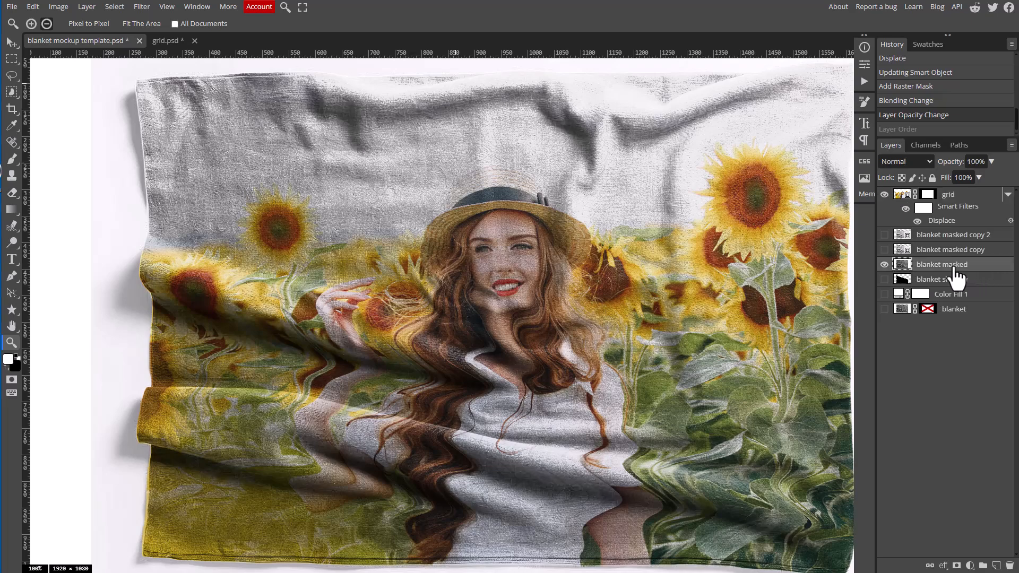
pyautogui.moveTo(955, 265); pyautogui.dragTo(947, 192)
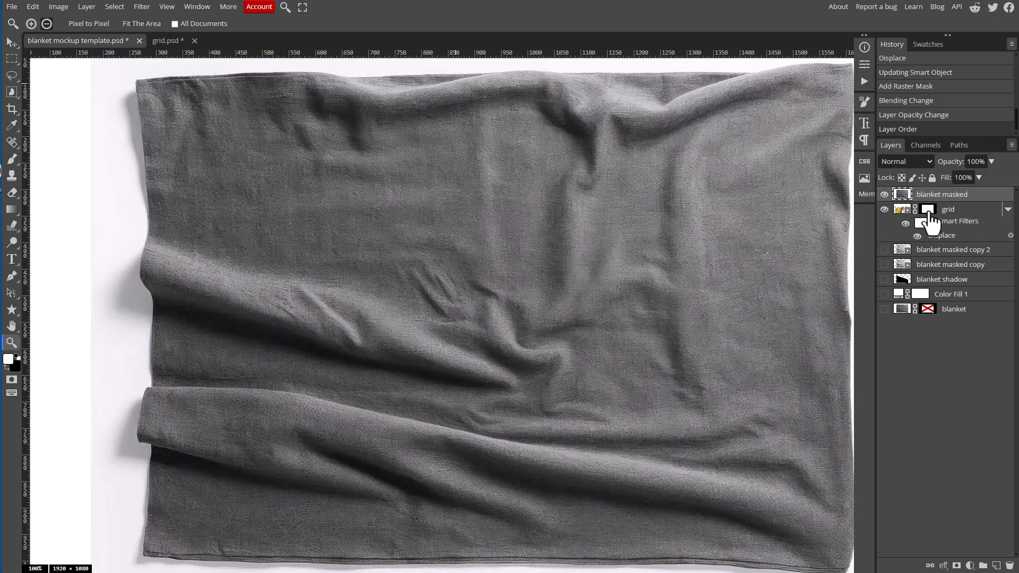
pyautogui.moveTo(930, 218); pyautogui.dragTo(930, 196)
pyautogui.click(883, 209)
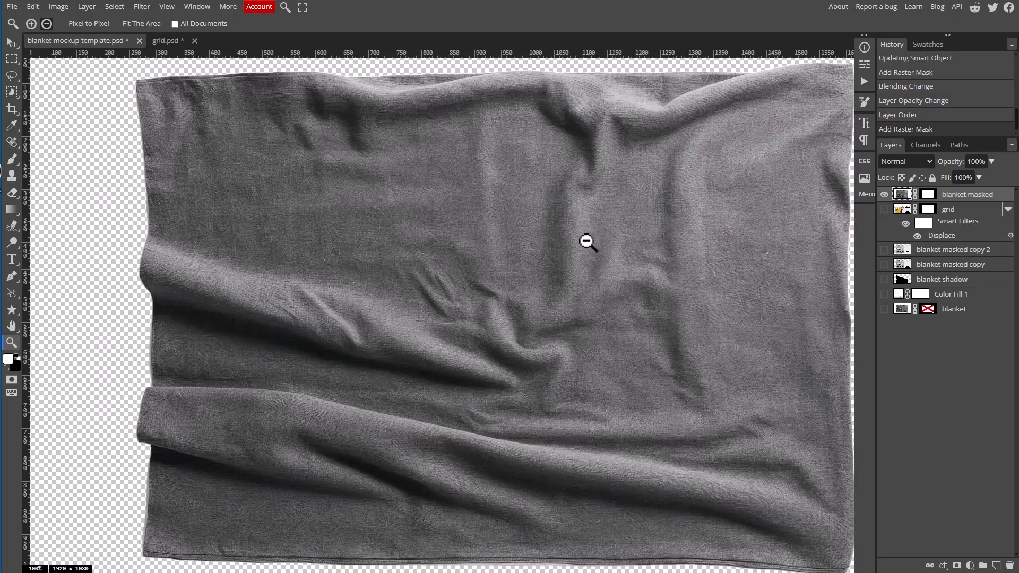
# - Load the blanket masked layer's mask as a selection and convert it to a work path around the blanket
pyautogui.click(541, 232)
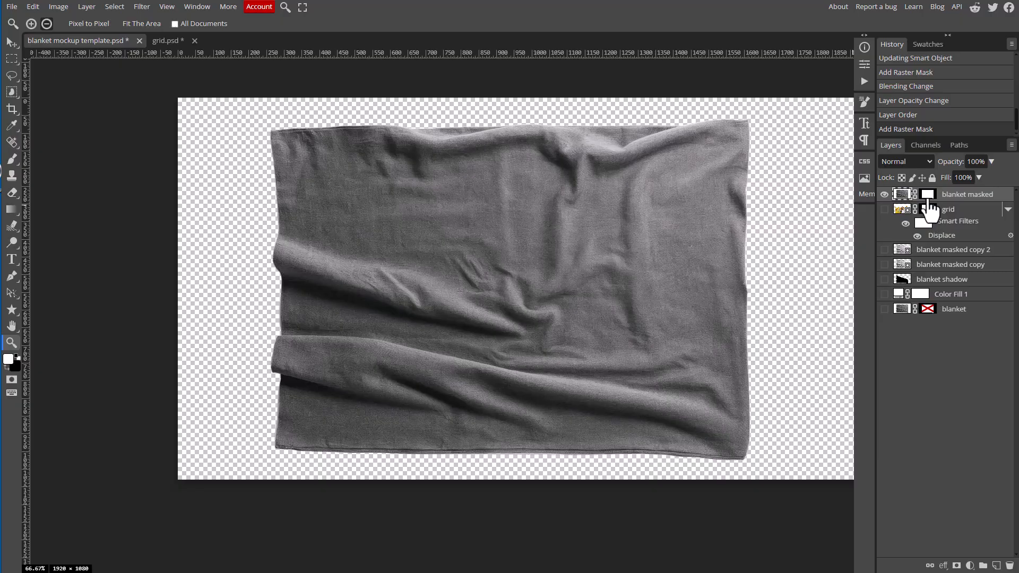
pyautogui.keyDown('ctrl'); pyautogui.click(927, 197); pyautogui.keyUp('ctrl')
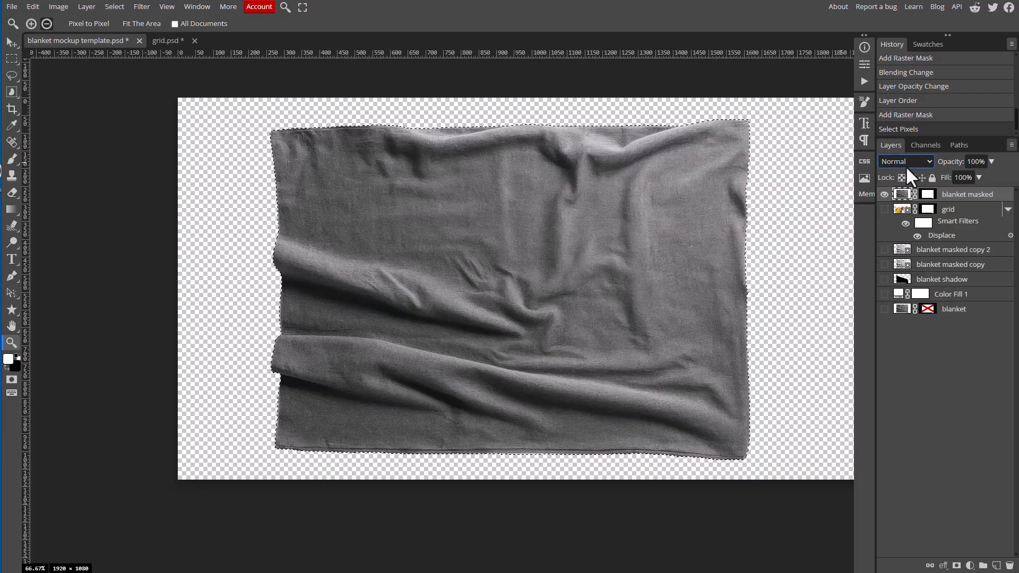
pyautogui.click(957, 144)
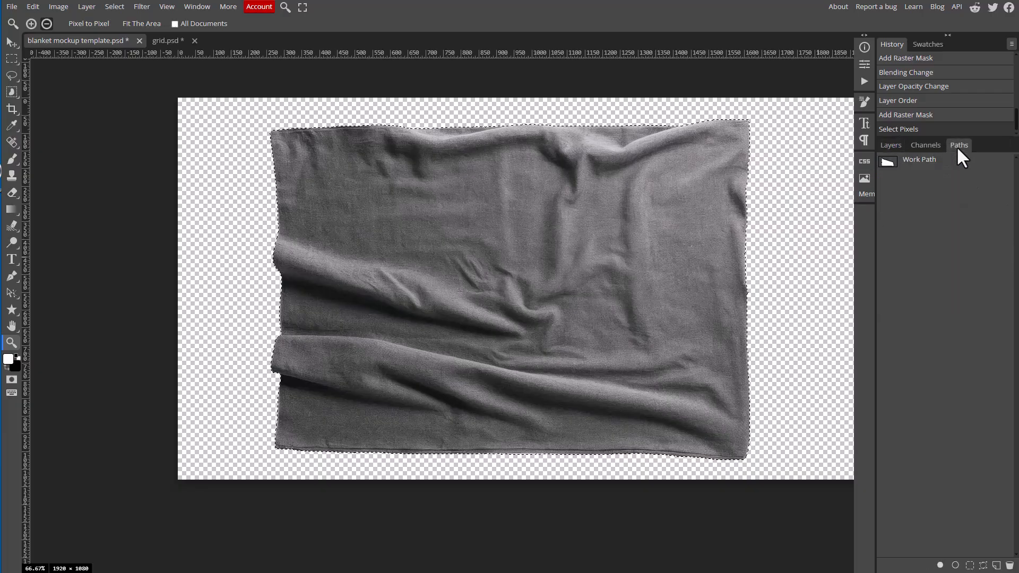
pyautogui.click(984, 565)
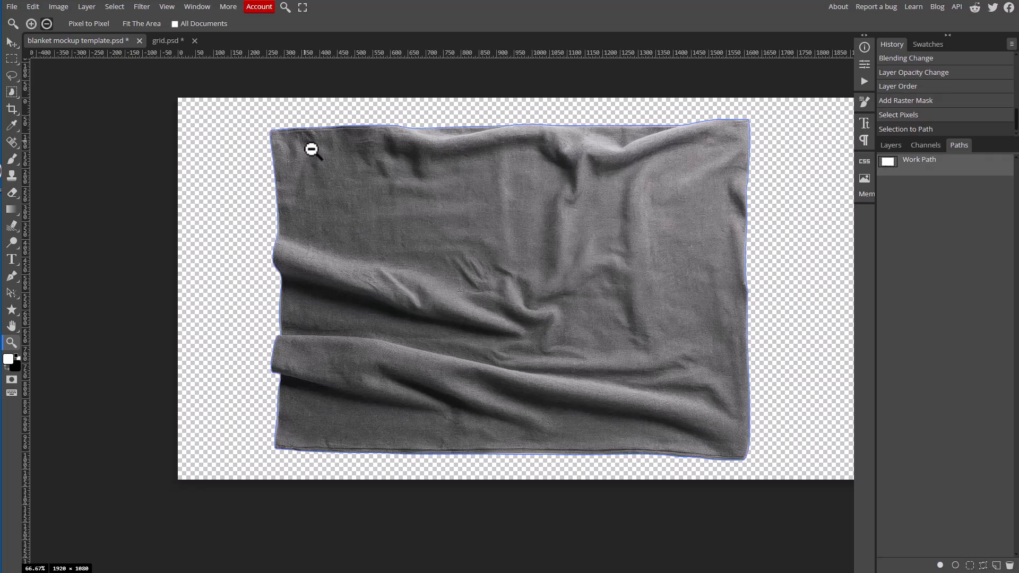
# - Add a new layer above the blanket masked layer and fill it with the black background colour
pyautogui.click(889, 146)
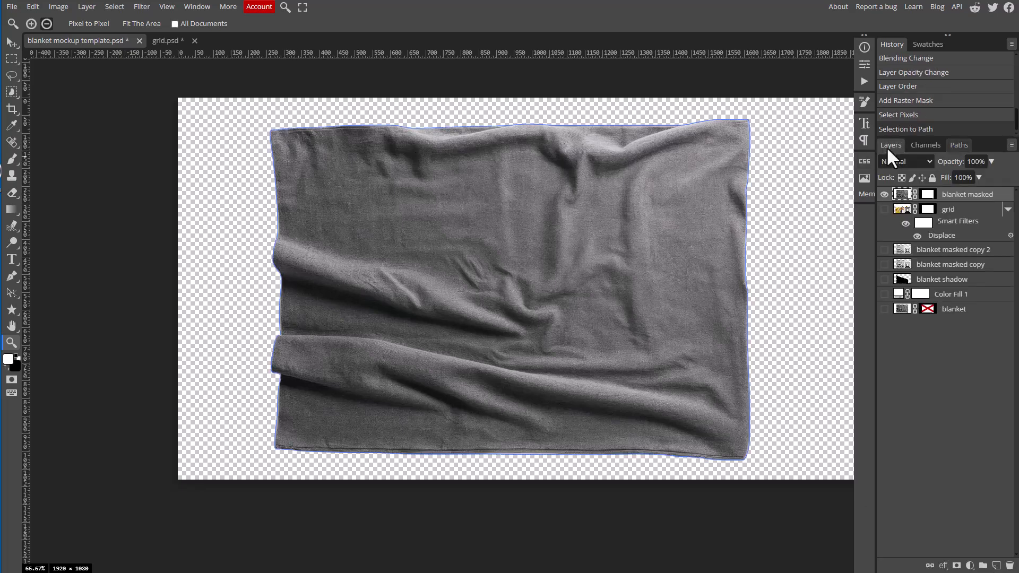
pyautogui.click(996, 566)
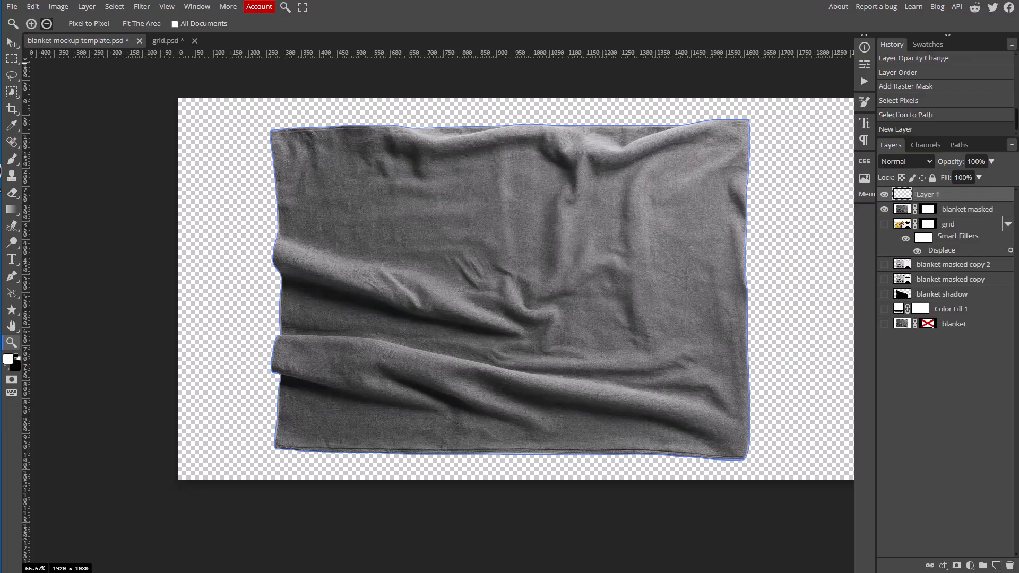
pyautogui.click(35, 7)
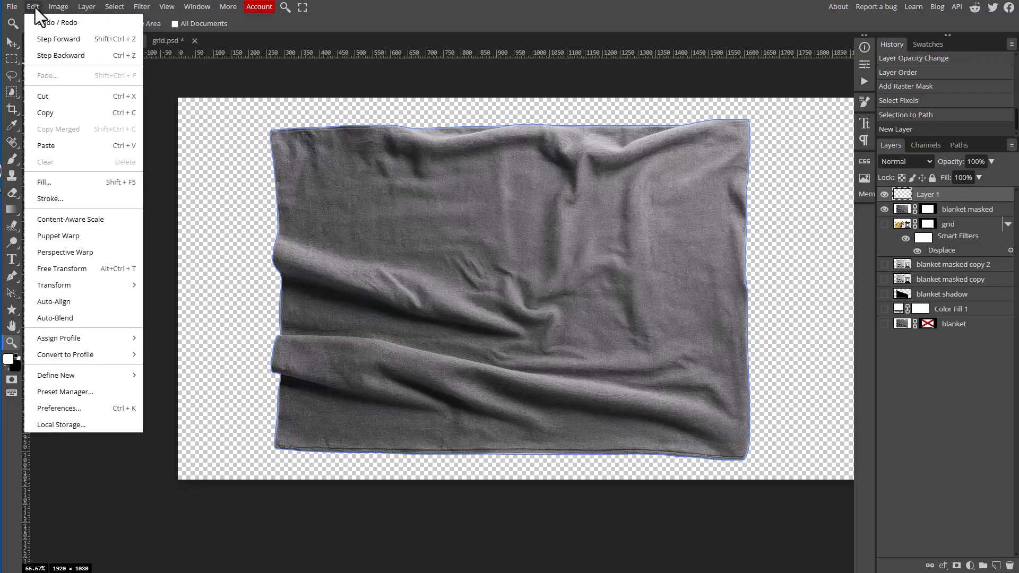
pyautogui.click(78, 181)
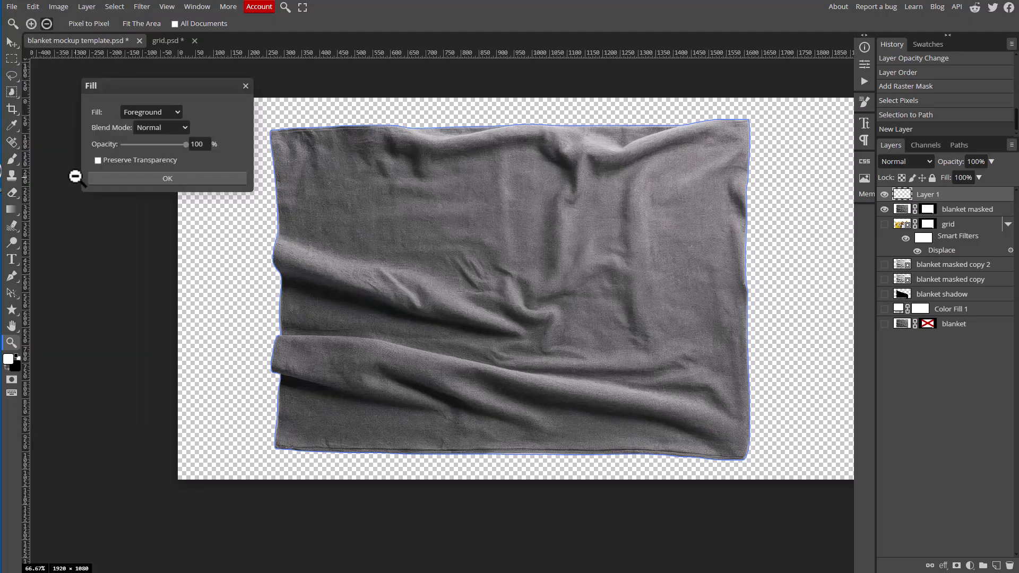
pyautogui.click(156, 114)
pyautogui.click(148, 140)
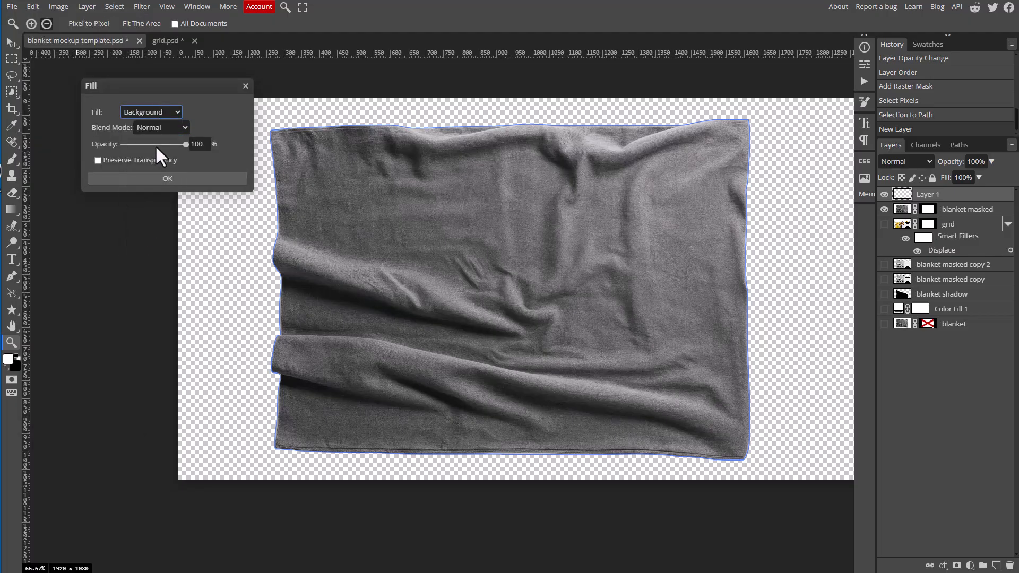
pyautogui.click(159, 179)
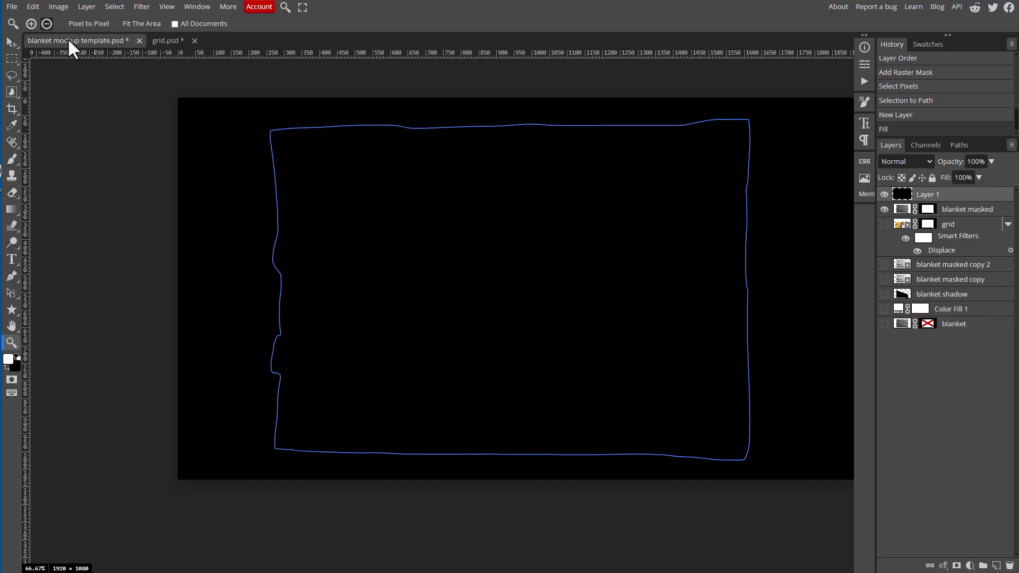
# - Add a vector mask to the black layer from the blanket's current work path and hide the layer
pyautogui.click(61, 7)
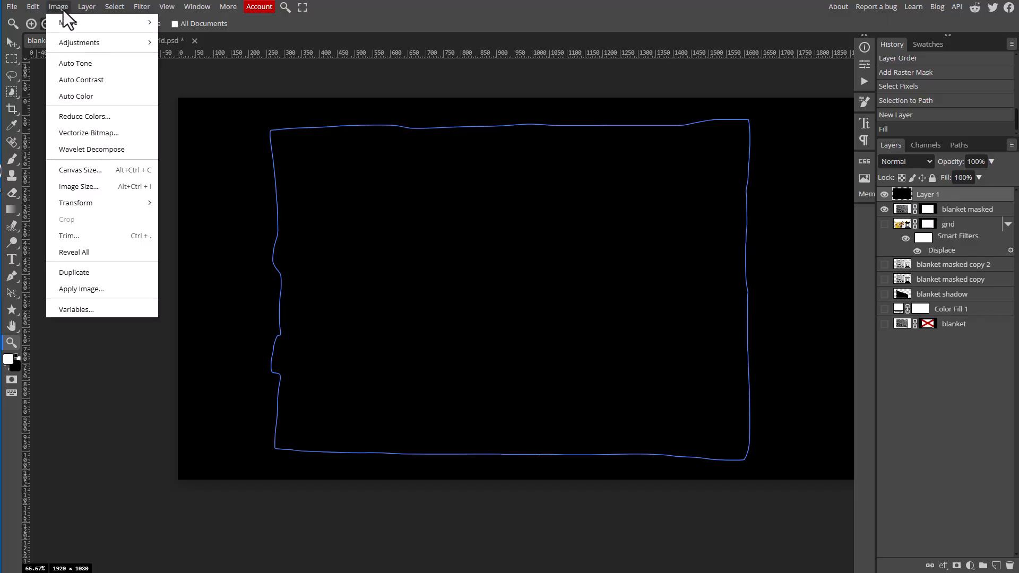
pyautogui.moveTo(84, 10)
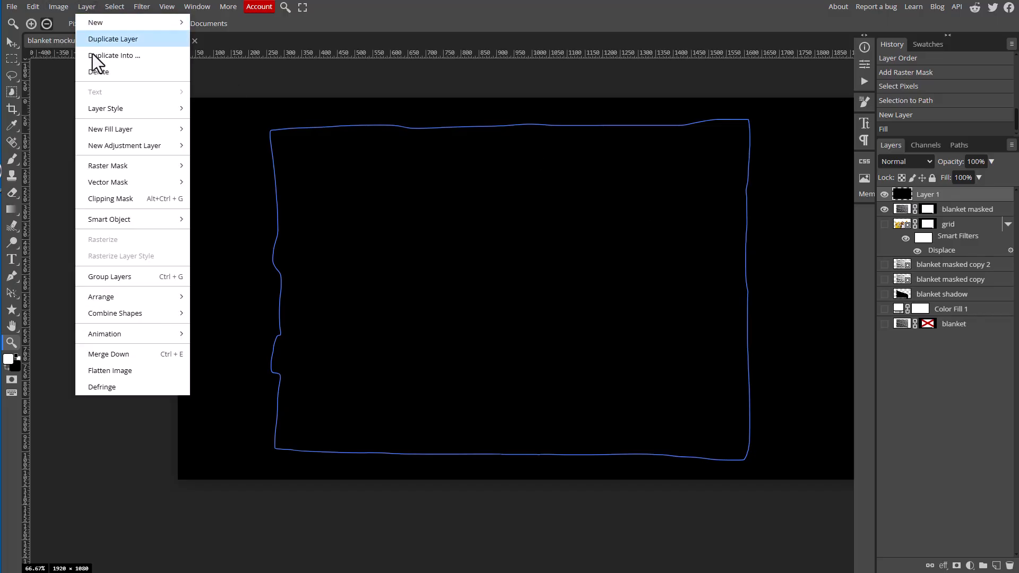
pyautogui.moveTo(150, 182)
pyautogui.click(241, 215)
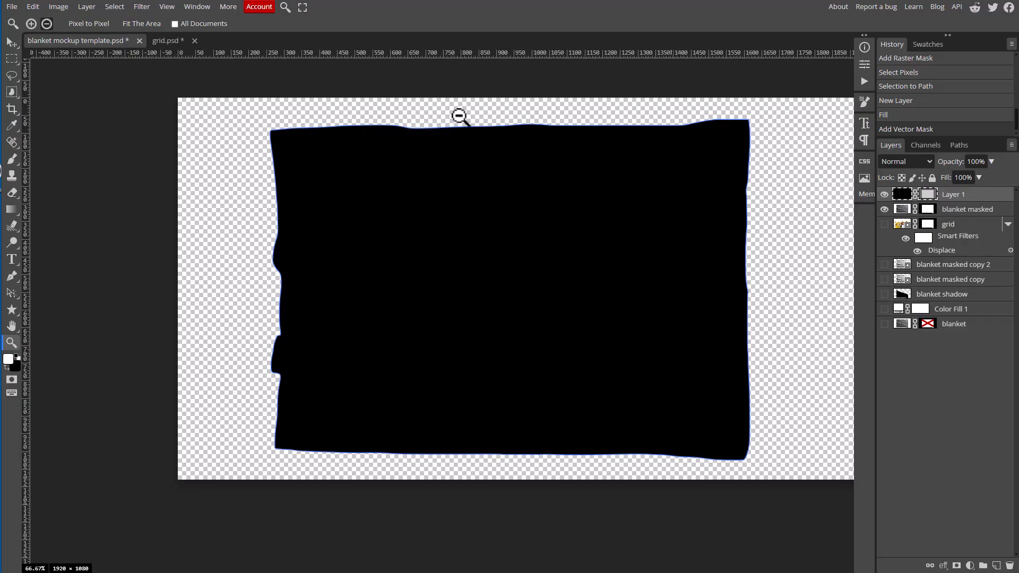
pyautogui.click(884, 194)
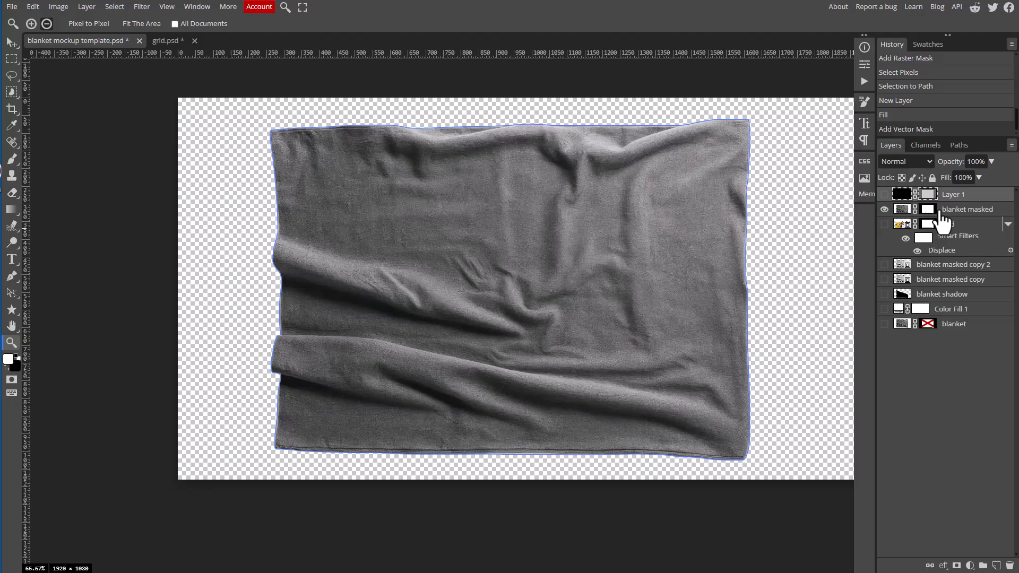
# - With the blanket masked layer active, load the RGB channel's brightness as a selection
pyautogui.click(912, 210)
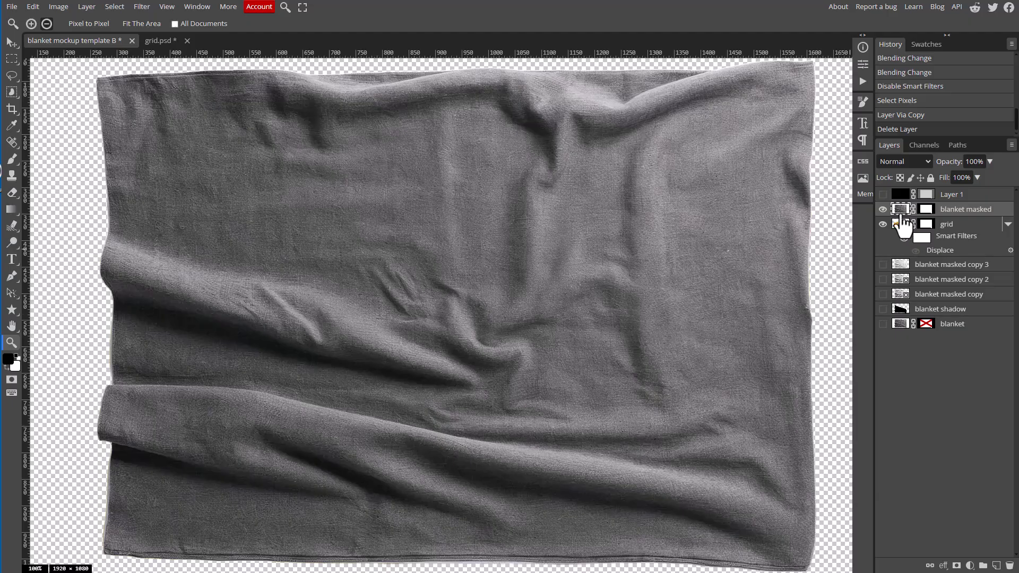
pyautogui.click(922, 147)
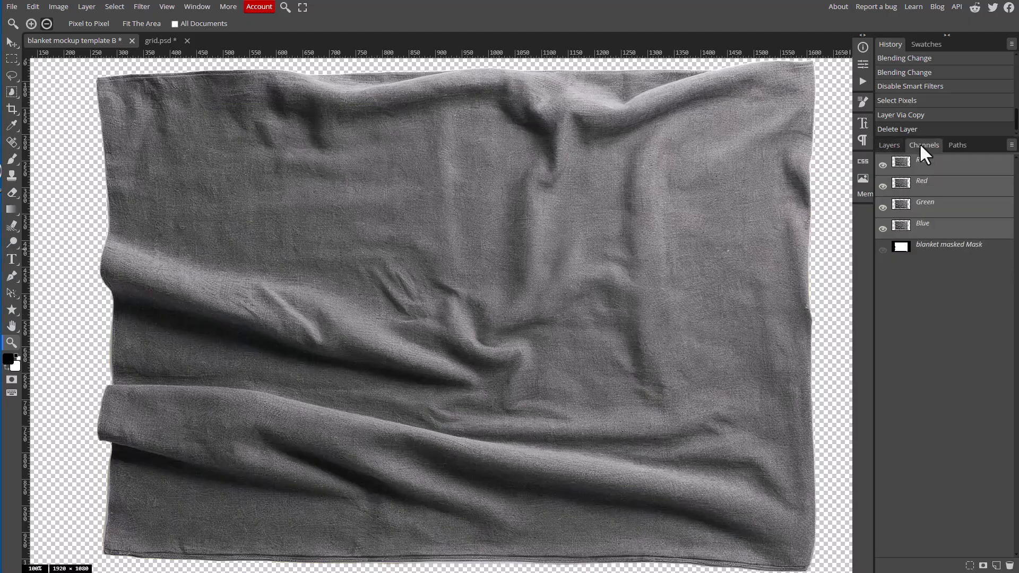
pyautogui.keyDown('ctrl'); pyautogui.click(906, 169); pyautogui.keyUp('ctrl')
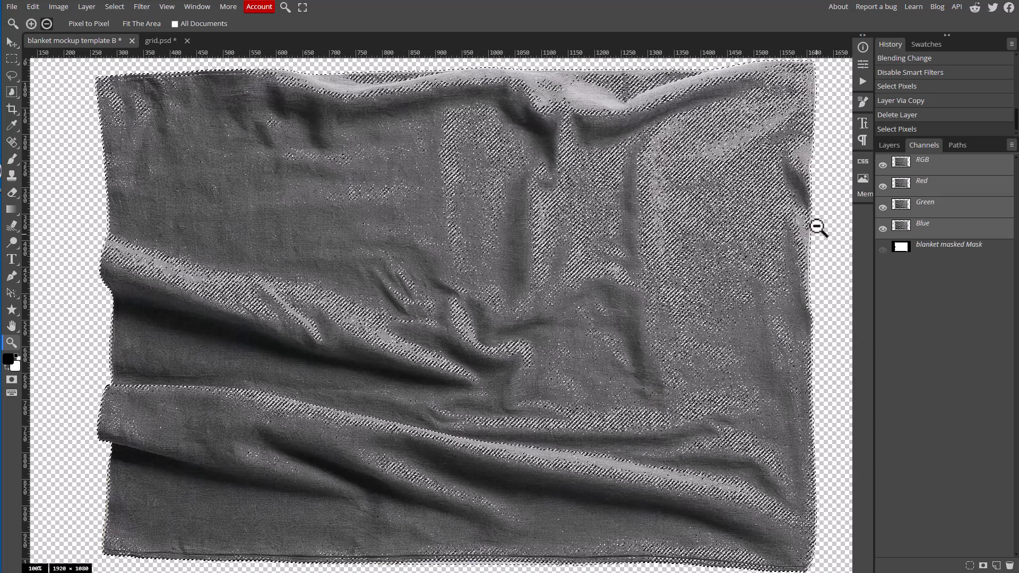
# - Try copying the selected highlights of the blanket masked layer to a new layer, check its visibility against the design, and undo the copy
pyautogui.click(890, 145)
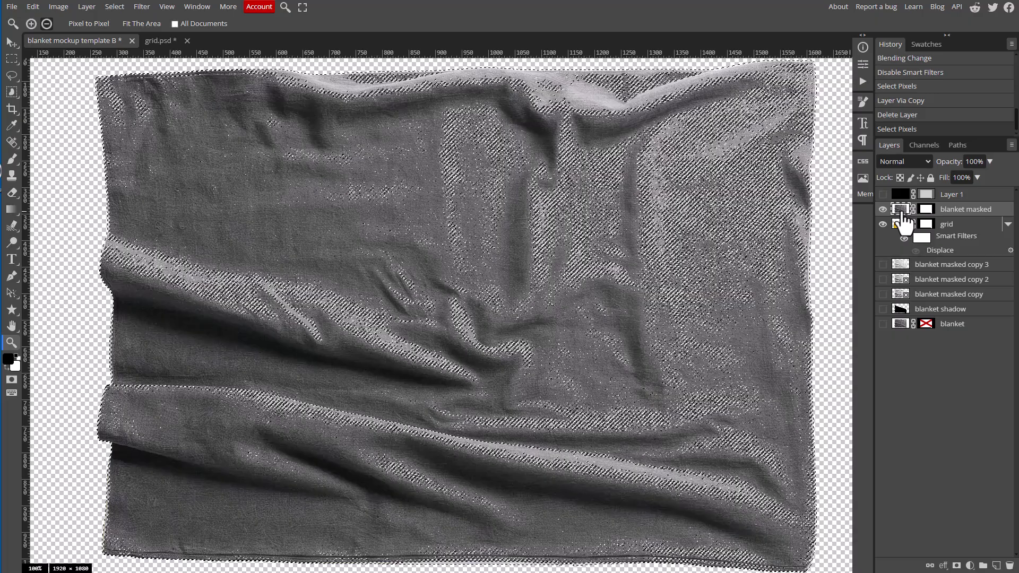
pyautogui.hotkey('ctrl', 'j')
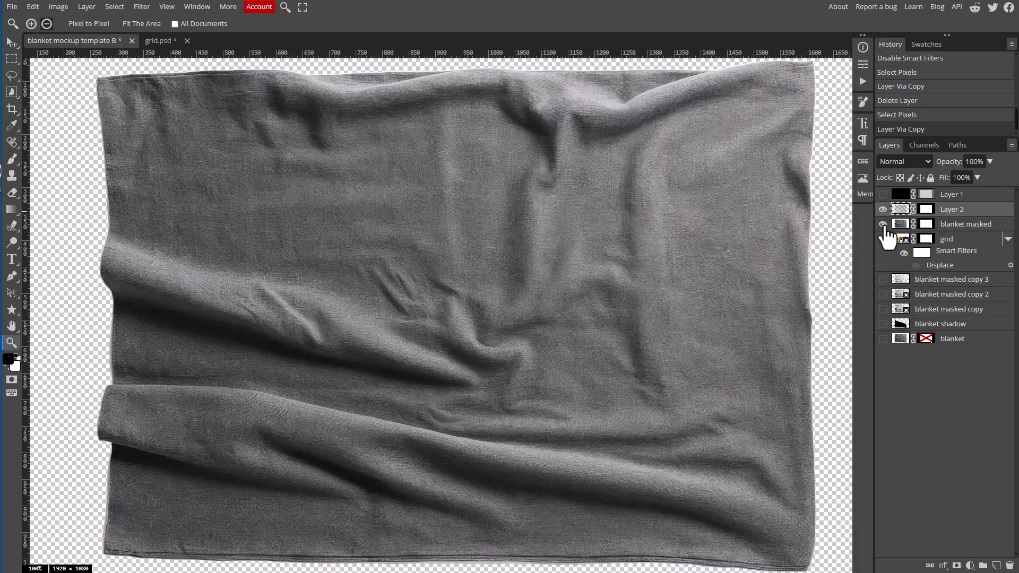
pyautogui.click(883, 224)
pyautogui.click(883, 210)
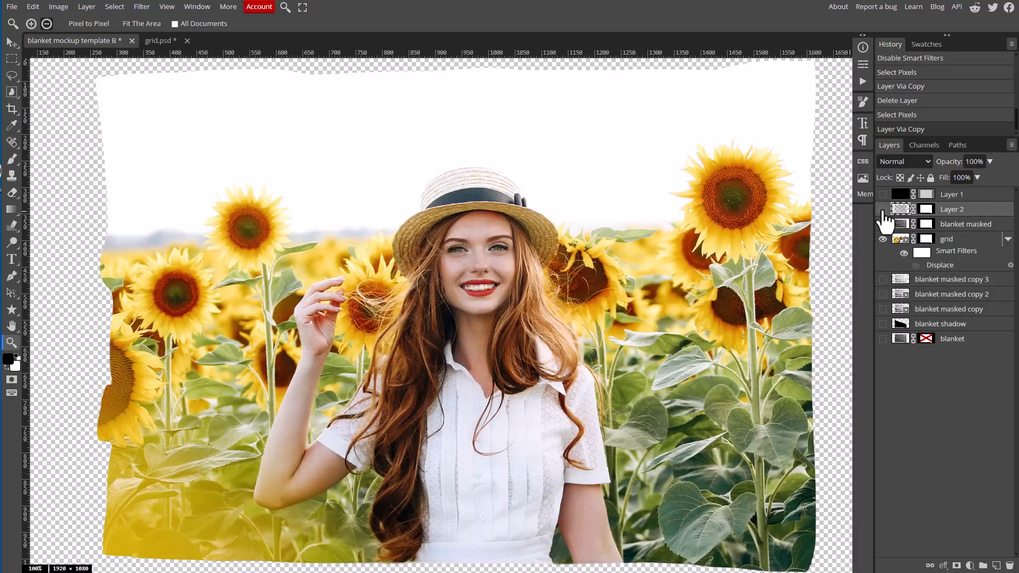
pyautogui.click(882, 210)
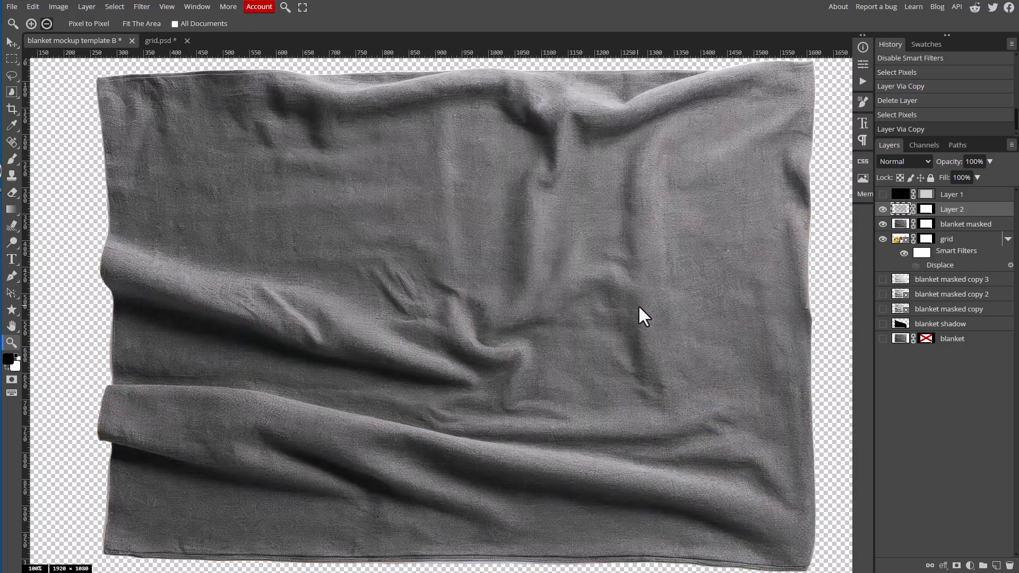
pyautogui.hotkey('ctrl', 'z')
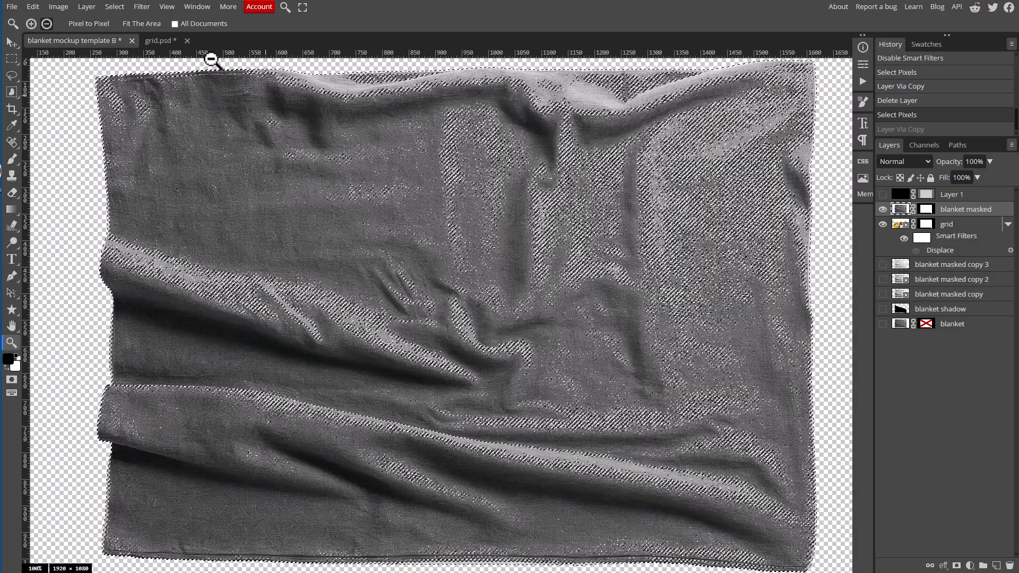
# - Invert the selection, copy the blanket masked layer's darker areas to a new layer, and hide the blanket masked layer
pyautogui.click(116, 8)
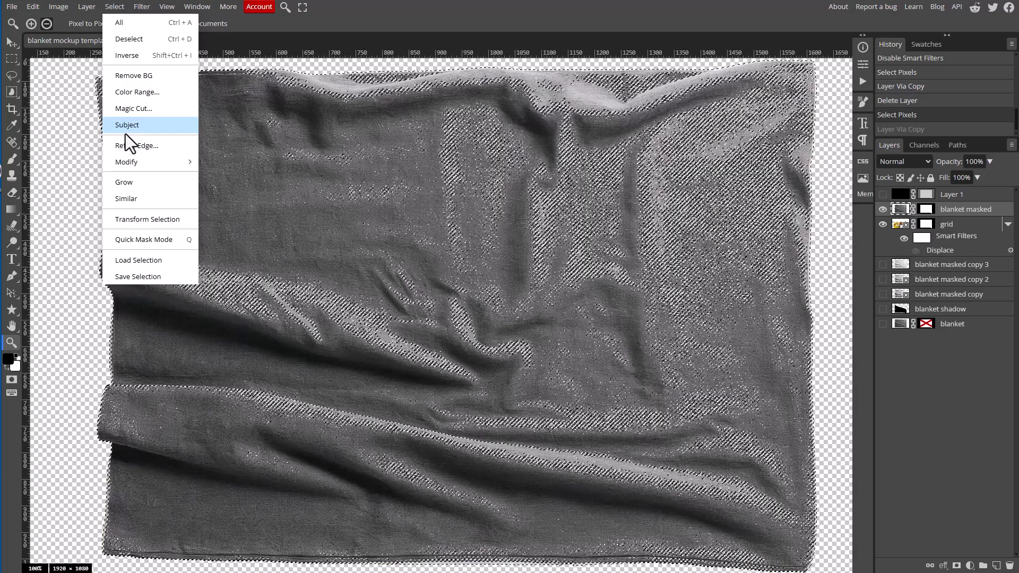
pyautogui.click(130, 54)
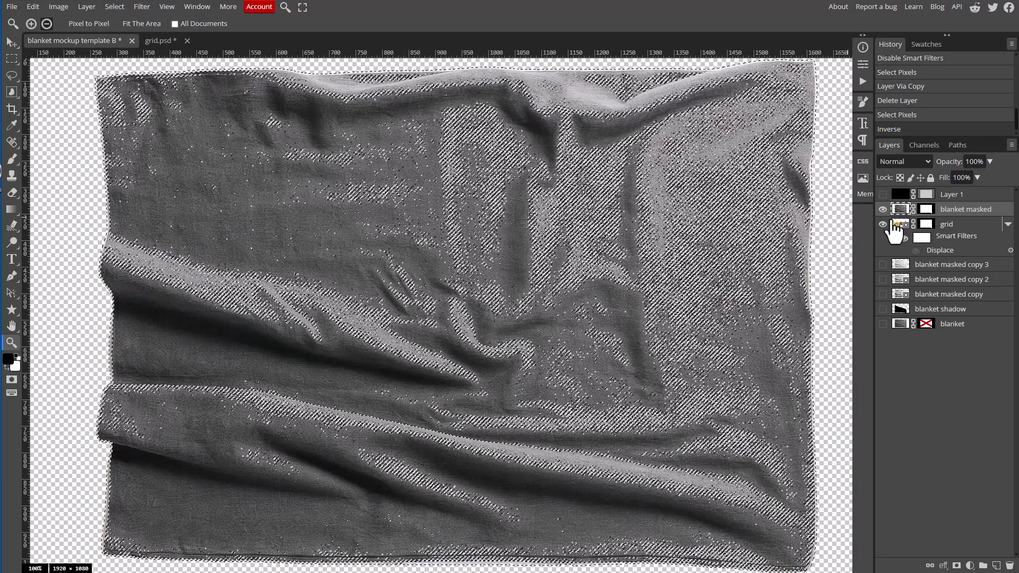
pyautogui.hotkey('ctrl', 'j')
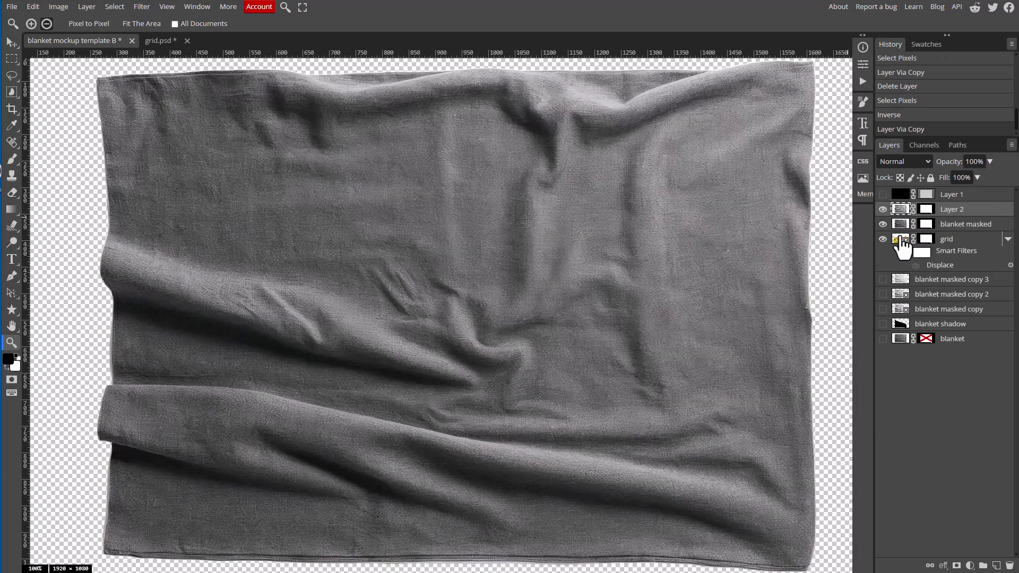
pyautogui.click(883, 224)
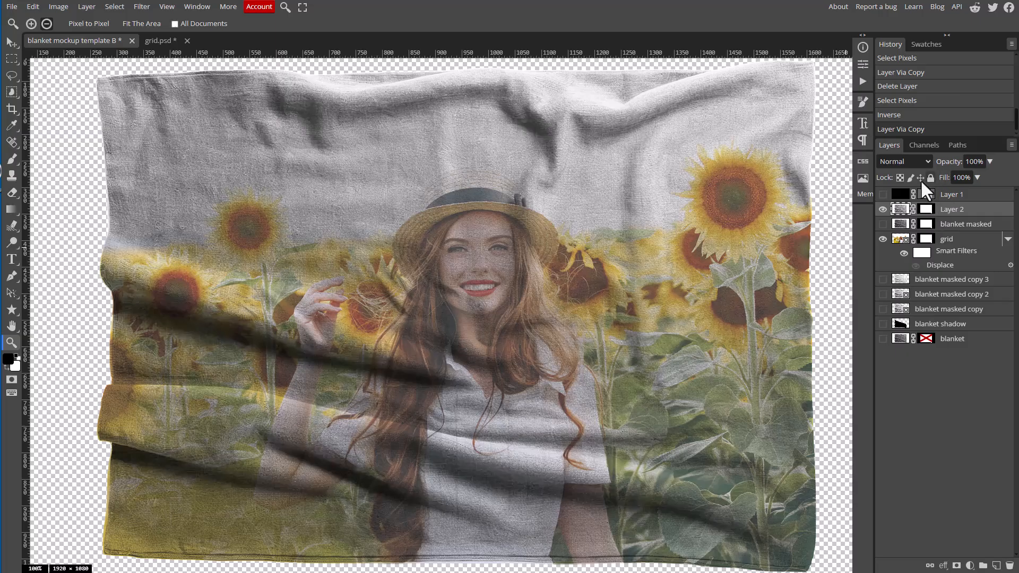
# - Set the copied shadow layer's opacity to 56% and rename it TEXTURE
pyautogui.click(990, 161)
pyautogui.moveTo(990, 176); pyautogui.dragTo(966, 181)
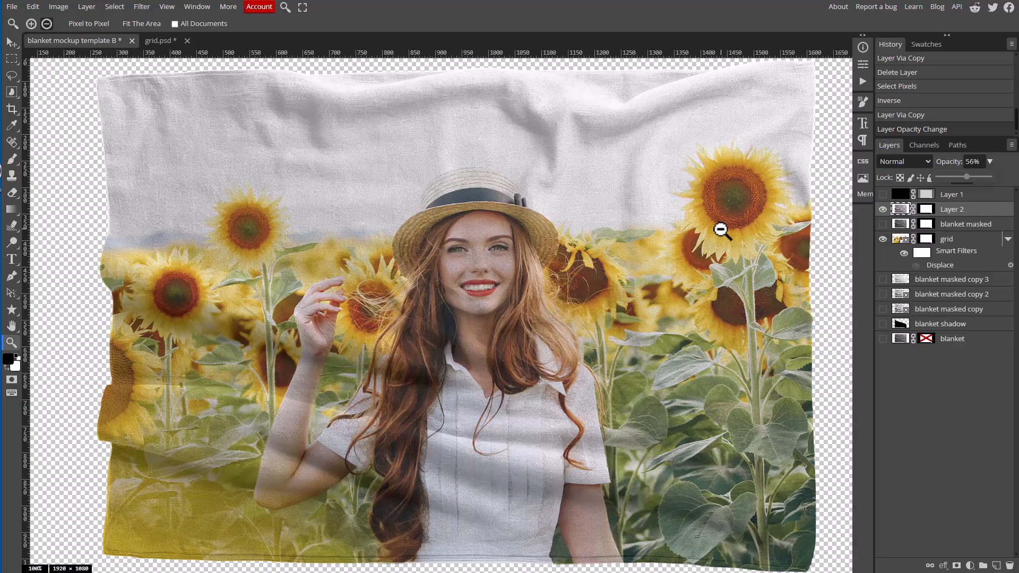
pyautogui.click(904, 212)
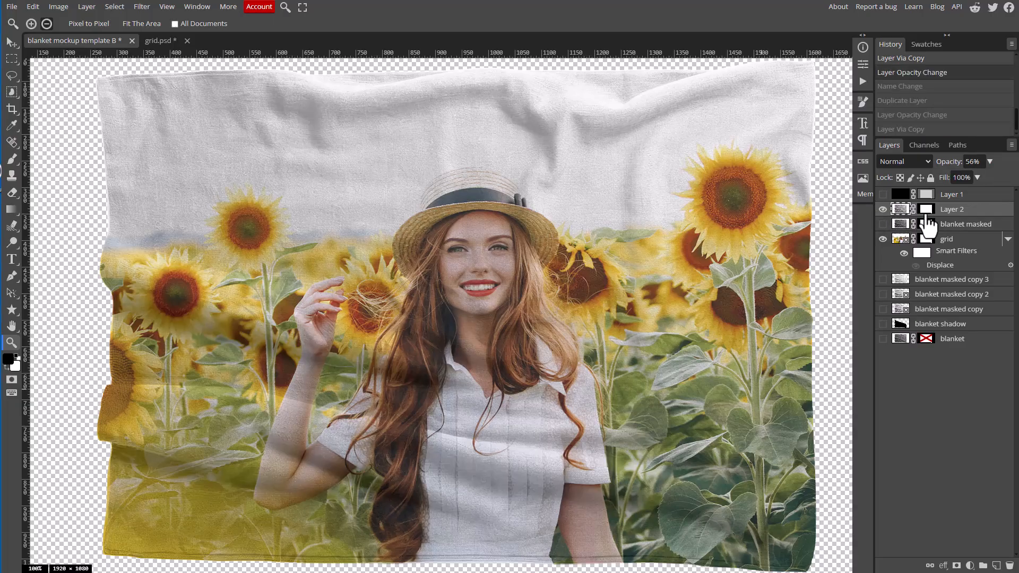
pyautogui.doubleClick(952, 210)
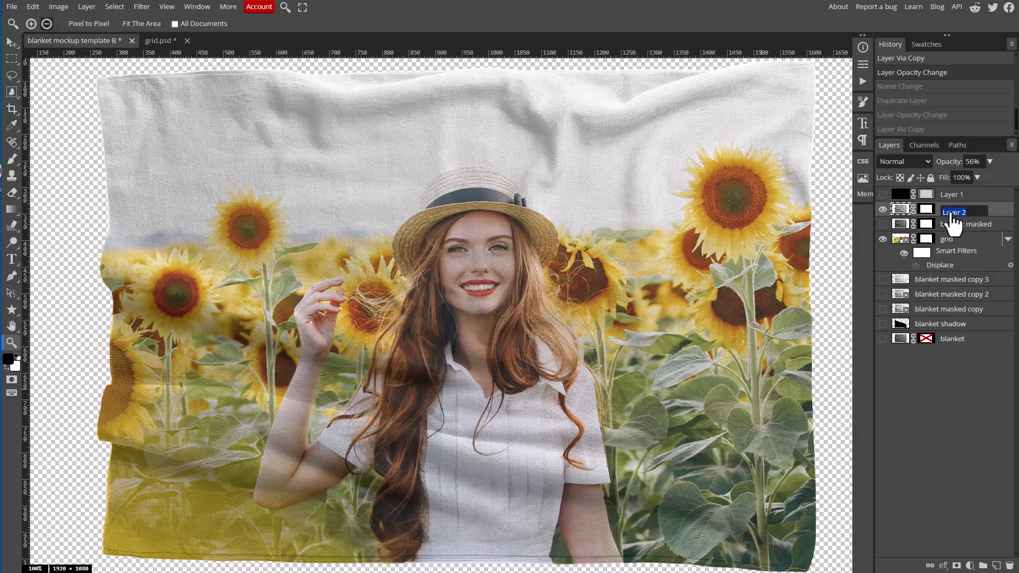
pyautogui.write('TF')
pyautogui.press('Return')
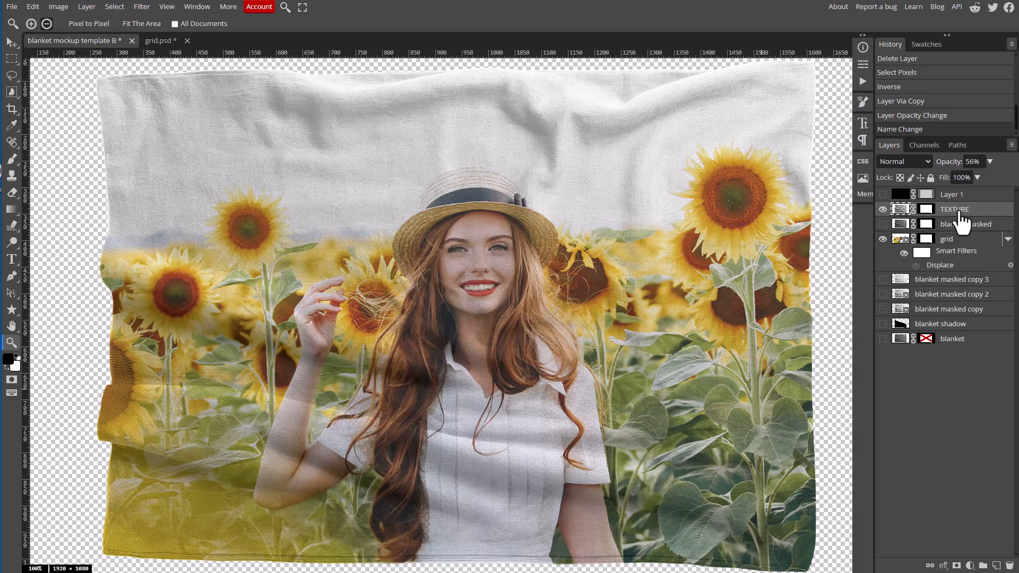
# - Duplicate the TEXTURE layer and set the copy's opacity to 100%
pyautogui.hotkey('ctrl', 'j')
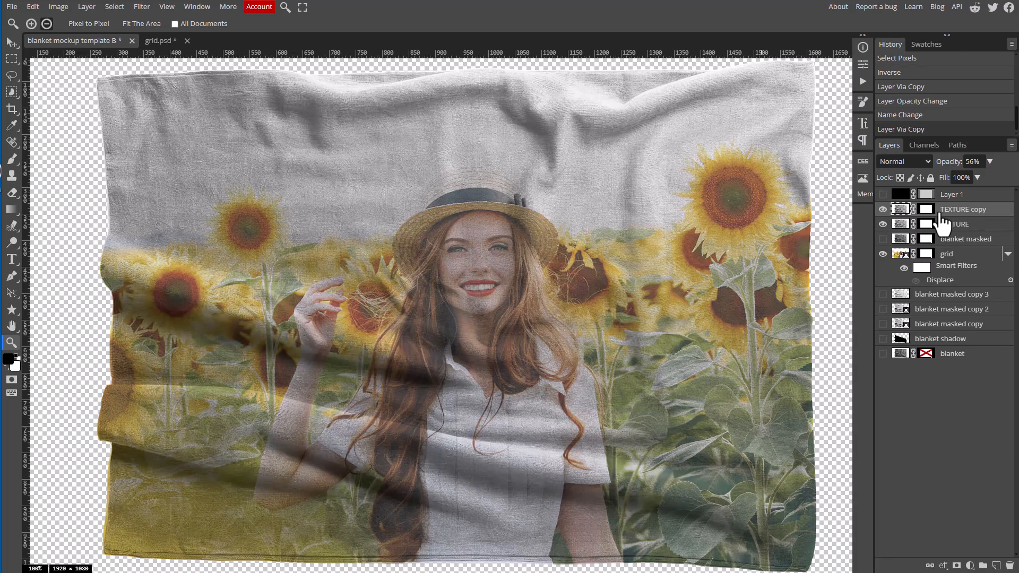
pyautogui.click(983, 160)
pyautogui.click(988, 160)
pyautogui.moveTo(971, 176); pyautogui.dragTo(994, 181)
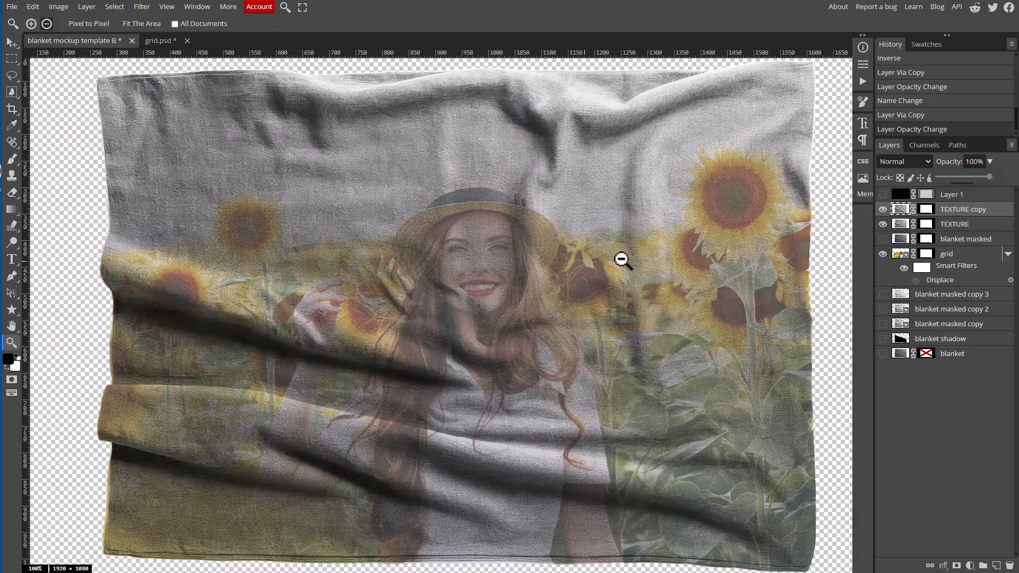
# - View the TEXTURE copy layer's mask on its own and return to the normal image view
pyautogui.click(924, 211)
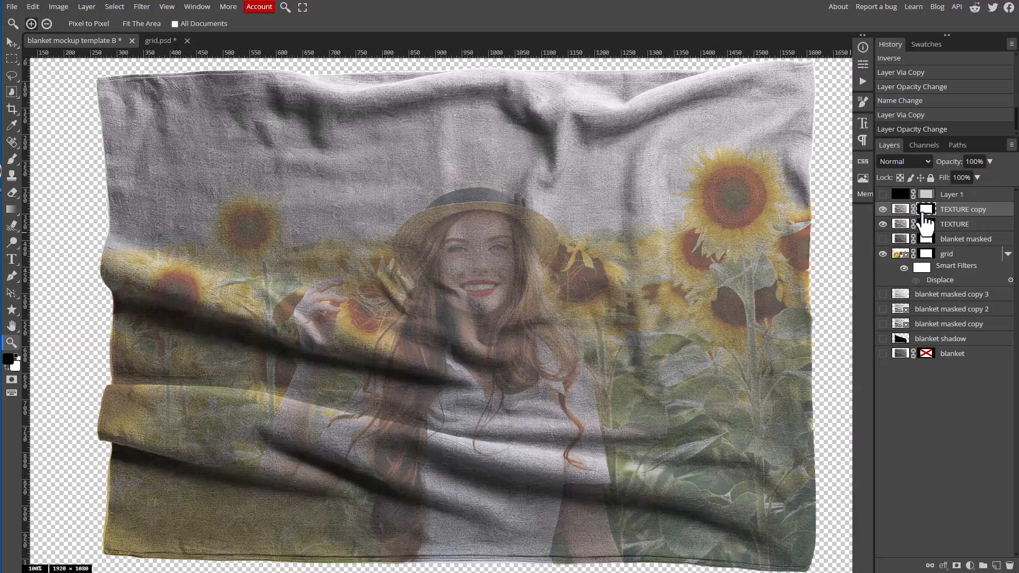
pyautogui.keyDown('alt'); pyautogui.click(924, 213); pyautogui.keyUp('alt')
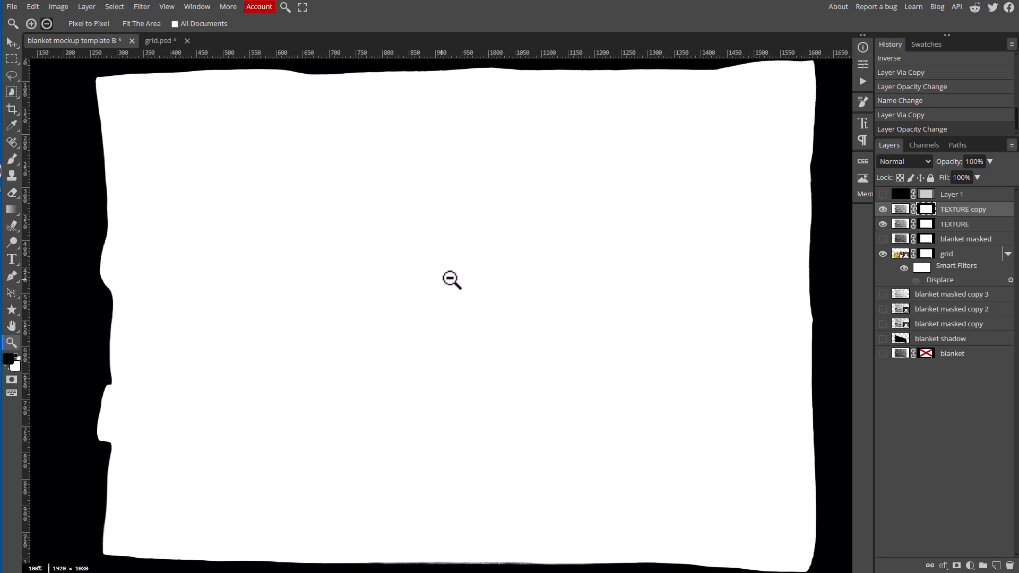
pyautogui.click(900, 211)
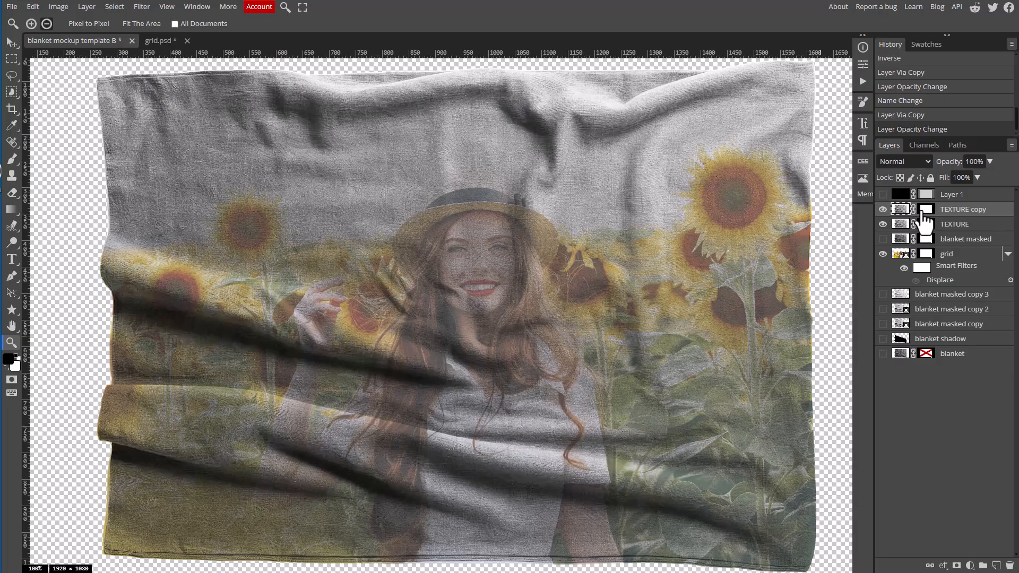
# - Paint black on the TEXTURE copy mask over the woman's face with a soft brush at 18% flow, undoing the extra dab on her shirt
pyautogui.click(926, 208)
pyautogui.click(11, 159)
pyautogui.click(39, 24)
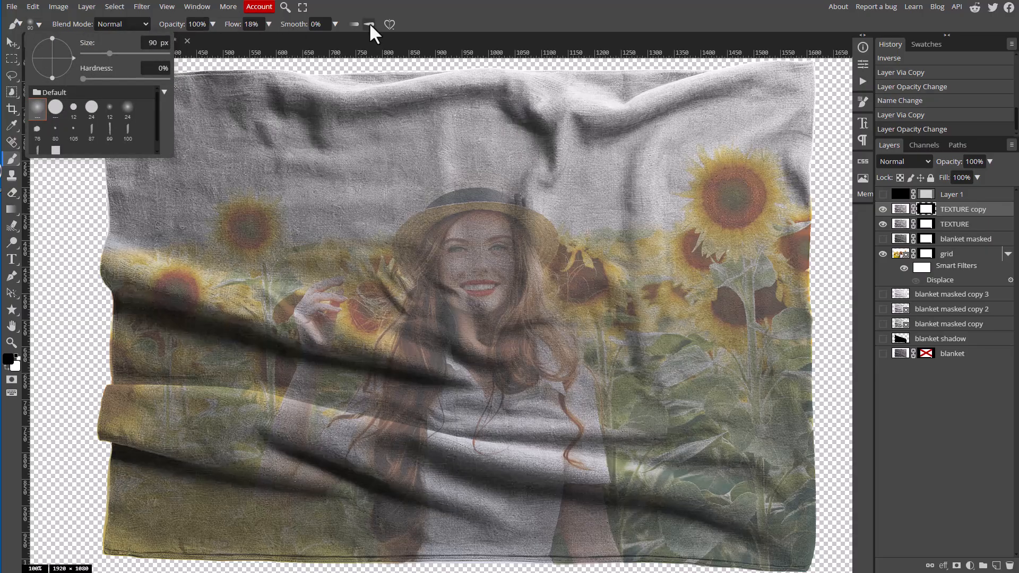
pyautogui.click(267, 25)
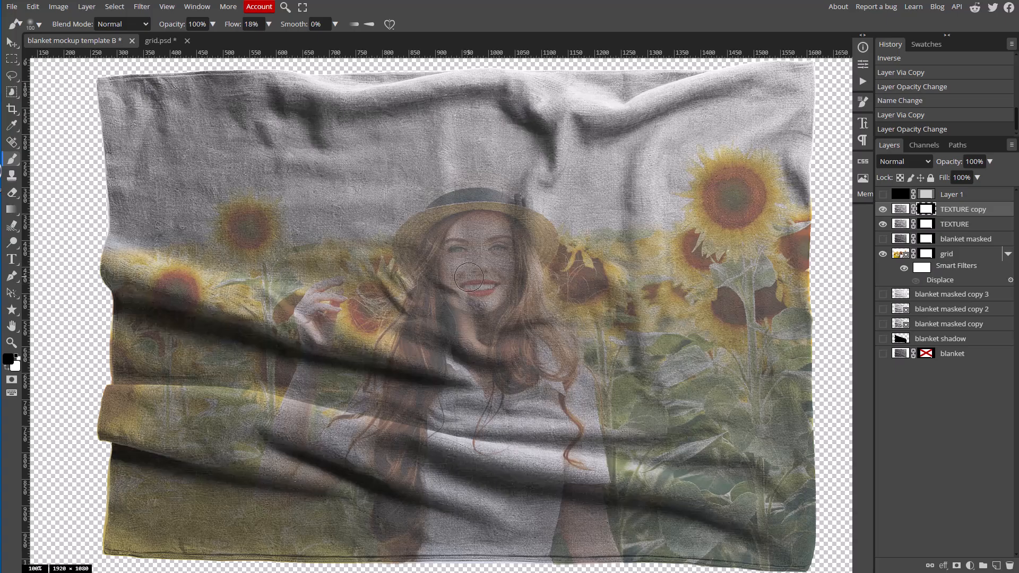
pyautogui.moveTo(468, 277)
pyautogui.mouseDown()
pyautogui.moveTo(459, 263)
pyautogui.moveTo(480, 274)
pyautogui.mouseUp()
pyautogui.press(']')
pyautogui.press(']')
pyautogui.moveTo(457, 248)
pyautogui.mouseDown()
pyautogui.moveTo(475, 236)
pyautogui.moveTo(492, 253)
pyautogui.moveTo(473, 261)
pyautogui.moveTo(485, 269)
pyautogui.moveTo(418, 252)
pyautogui.moveTo(493, 236)
pyautogui.moveTo(428, 249)
pyautogui.moveTo(479, 229)
pyautogui.moveTo(477, 265)
pyautogui.mouseUp()
pyautogui.press(']')
pyautogui.click(449, 463)
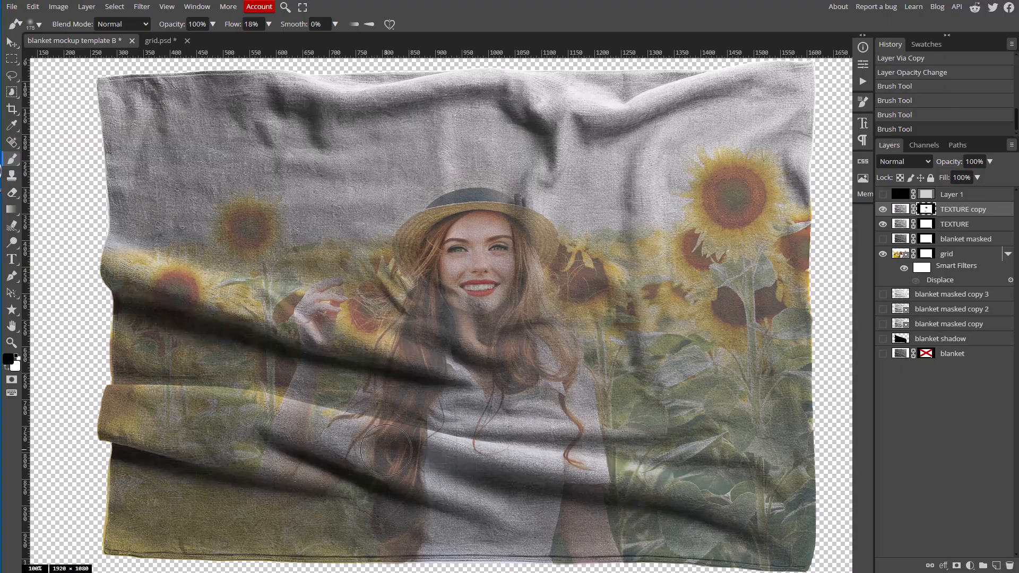
pyautogui.hotkey('ctrl', 'z')
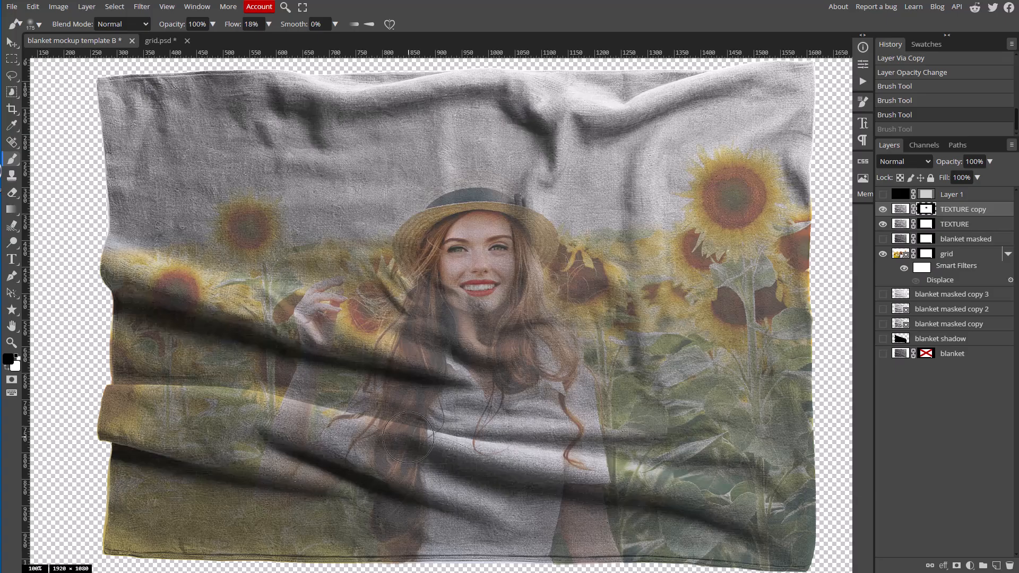
# - Paint black on the TEXTURE copy mask at 18% flow over the sunflowers, sky, hair, arm, shirt and leaves, sparing the dark folds
pyautogui.moveTo(315, 378)
pyautogui.mouseDown()
pyautogui.moveTo(196, 353)
pyautogui.moveTo(281, 379)
pyautogui.moveTo(138, 339)
pyautogui.moveTo(188, 353)
pyautogui.moveTo(180, 350)
pyautogui.mouseUp()
pyautogui.moveTo(175, 347)
pyautogui.mouseDown()
pyautogui.moveTo(278, 341)
pyautogui.moveTo(299, 352)
pyautogui.moveTo(281, 362)
pyautogui.moveTo(368, 357)
pyautogui.mouseUp()
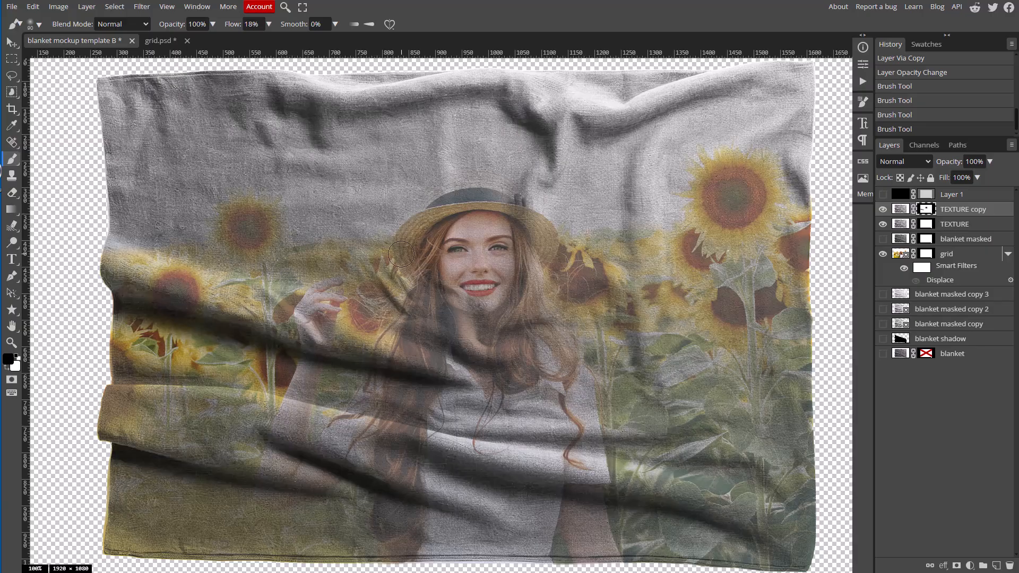
pyautogui.moveTo(382, 241); pyautogui.dragTo(234, 223)
pyautogui.moveTo(132, 212); pyautogui.dragTo(170, 106)
pyautogui.moveTo(213, 106); pyautogui.dragTo(446, 127)
pyautogui.moveTo(382, 250); pyautogui.dragTo(350, 297)
pyautogui.moveTo(573, 254); pyautogui.dragTo(775, 297)
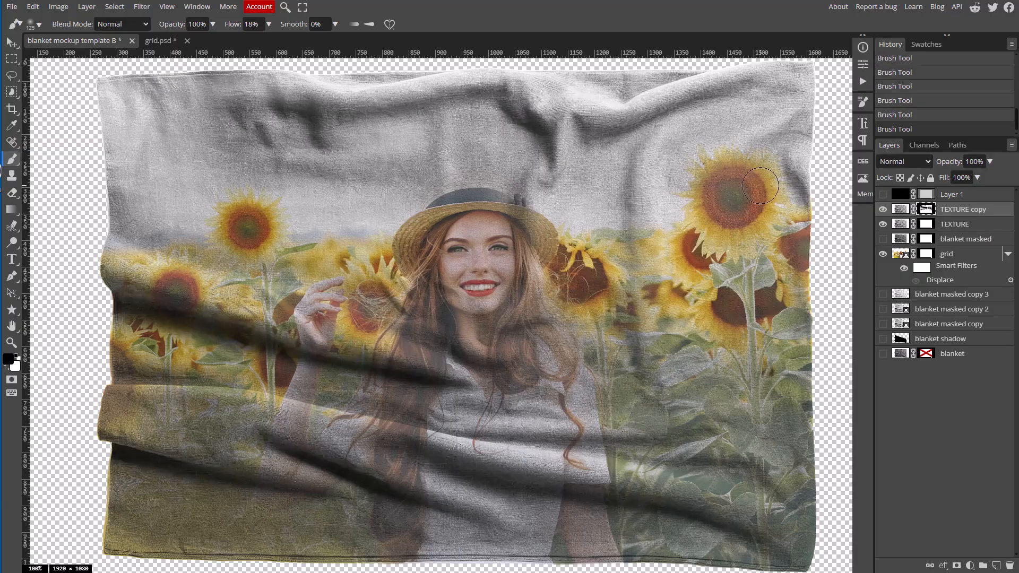
pyautogui.moveTo(594, 95); pyautogui.dragTo(786, 128)
pyautogui.press('[')
pyautogui.moveTo(340, 531); pyautogui.dragTo(128, 510)
pyautogui.moveTo(132, 408); pyautogui.dragTo(361, 440)
pyautogui.moveTo(461, 451); pyautogui.dragTo(599, 466)
pyautogui.moveTo(351, 180); pyautogui.dragTo(196, 133)
pyautogui.moveTo(425, 541); pyautogui.dragTo(552, 535)
pyautogui.moveTo(541, 339); pyautogui.dragTo(743, 318)
pyautogui.moveTo(604, 212); pyautogui.dragTo(604, 164)
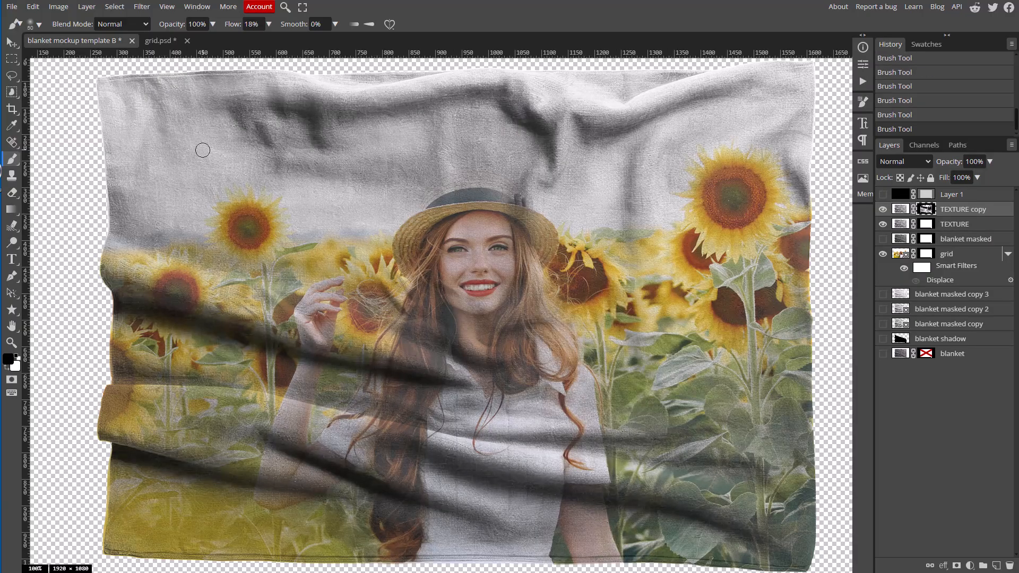
pyautogui.moveTo(200, 150); pyautogui.dragTo(414, 159)
pyautogui.moveTo(414, 160); pyautogui.dragTo(536, 154)
pyautogui.moveTo(578, 210); pyautogui.dragTo(567, 163)
pyautogui.moveTo(260, 390); pyautogui.dragTo(146, 416)
pyautogui.moveTo(456, 400); pyautogui.dragTo(592, 398)
# - Brush black lightly on the TEXTURE copy mask with a larger soft brush at 4% flow across the upper sky and lower shirt
pyautogui.press(']')
pyautogui.press(']')
pyautogui.press(']')
pyautogui.moveTo(297, 122); pyautogui.dragTo(636, 138)
pyautogui.moveTo(525, 536); pyautogui.dragTo(471, 547)
# - Toggle the visibility of the TEXTURE copy and TEXTURE layers to compare the blanket with and without each overlay
pyautogui.click(882, 210)
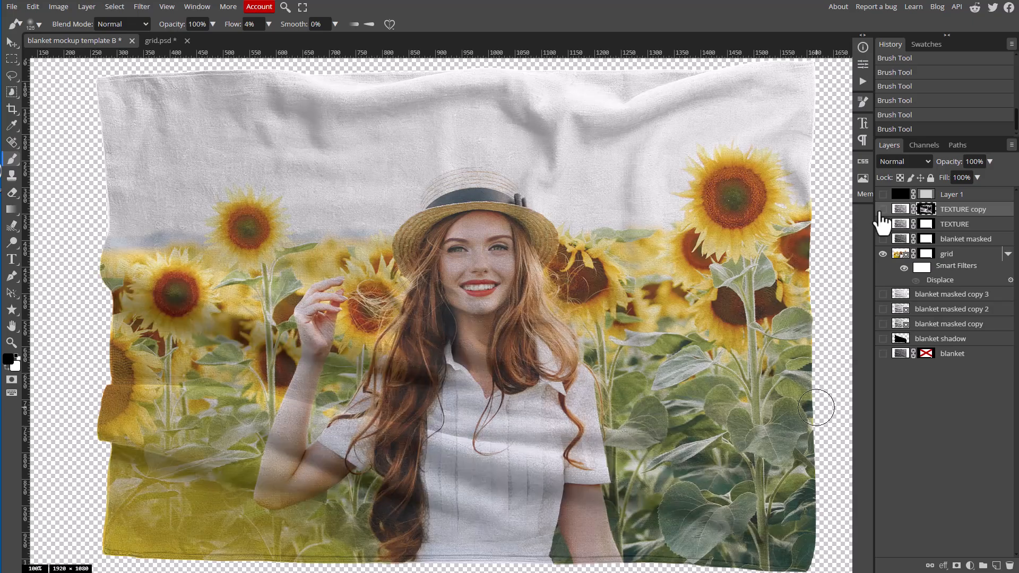
pyautogui.click(882, 209)
pyautogui.click(882, 209)
pyautogui.click(882, 209)
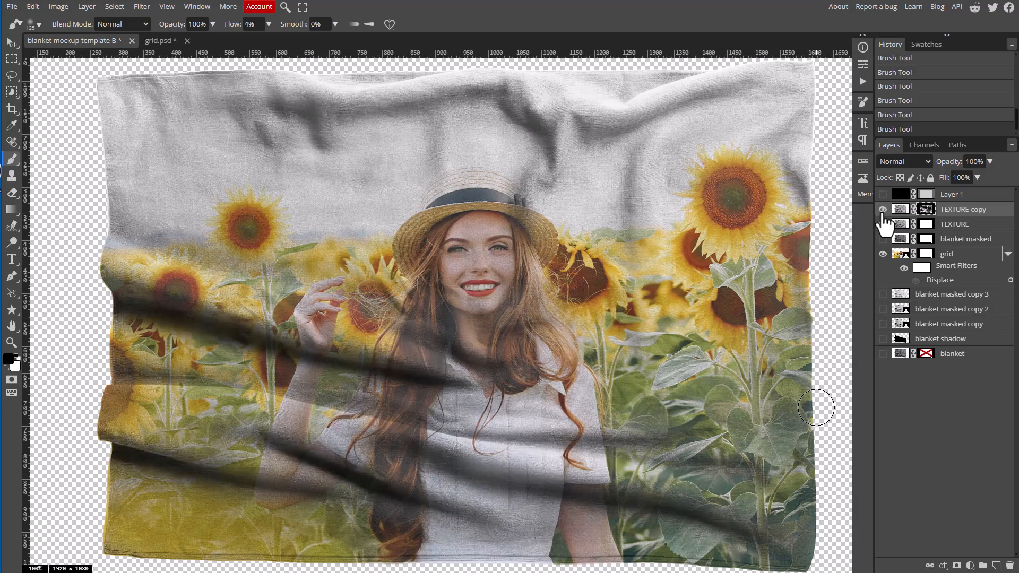
pyautogui.click(882, 210)
pyautogui.click(882, 209)
pyautogui.click(889, 218)
pyautogui.click(890, 219)
pyautogui.click(892, 224)
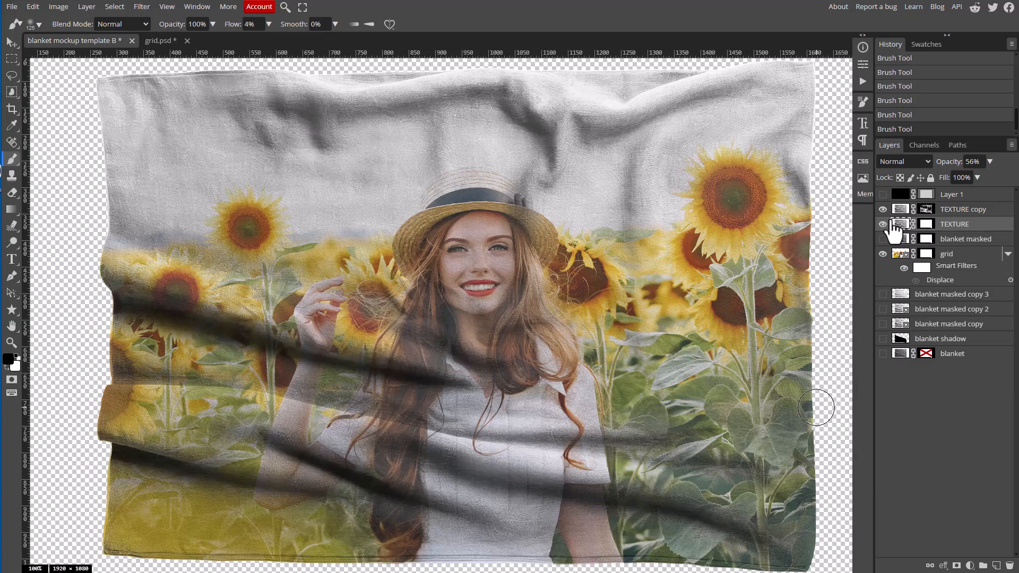
pyautogui.click(883, 210)
pyautogui.click(883, 210)
pyautogui.click(882, 210)
pyautogui.click(883, 210)
pyautogui.click(883, 210)
pyautogui.click(882, 210)
pyautogui.click(882, 211)
pyautogui.click(883, 210)
pyautogui.click(883, 224)
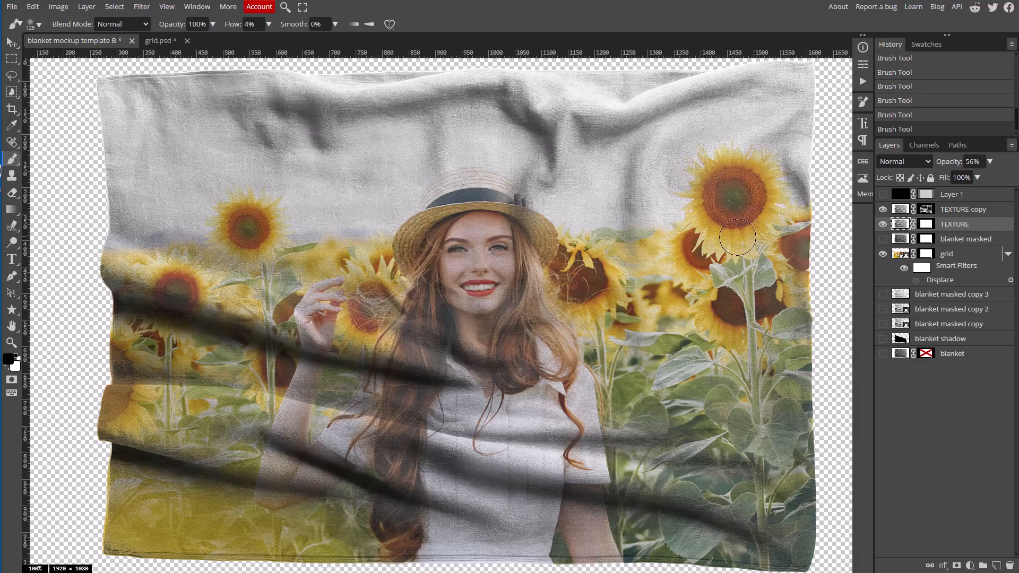
pyautogui.moveTo(882, 208); pyautogui.dragTo(882, 224)
pyautogui.click(882, 209)
# - Hide the grid and TEXTURE copy layers so only the TEXTURE layer shows on a transparent background
pyautogui.click(883, 255)
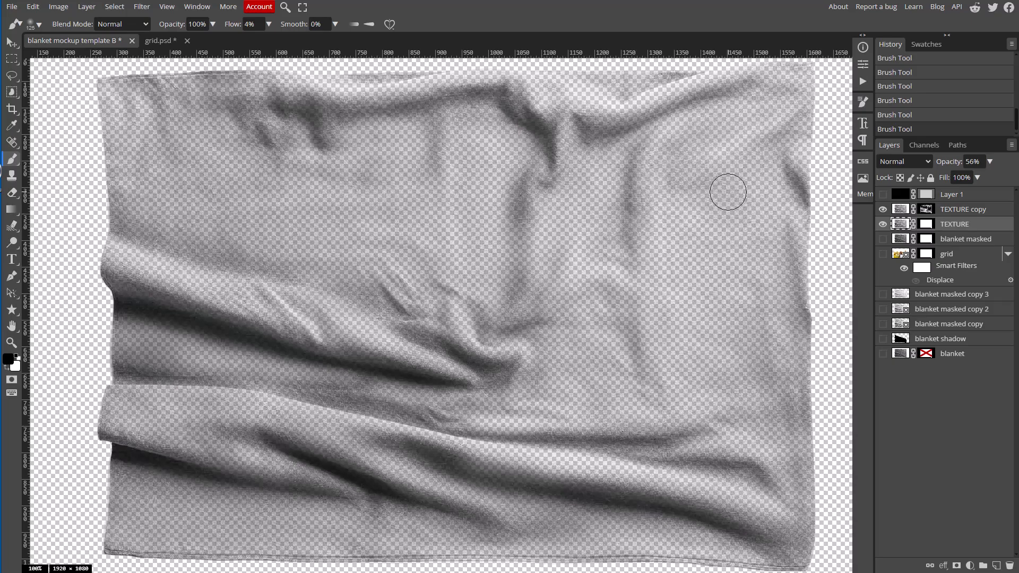
pyautogui.click(883, 209)
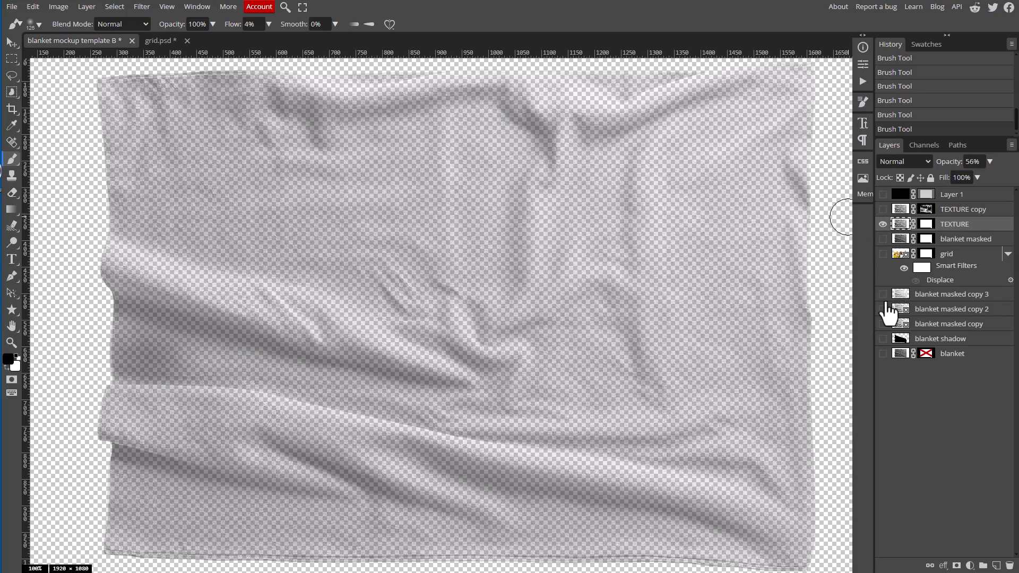
pyautogui.click(882, 224)
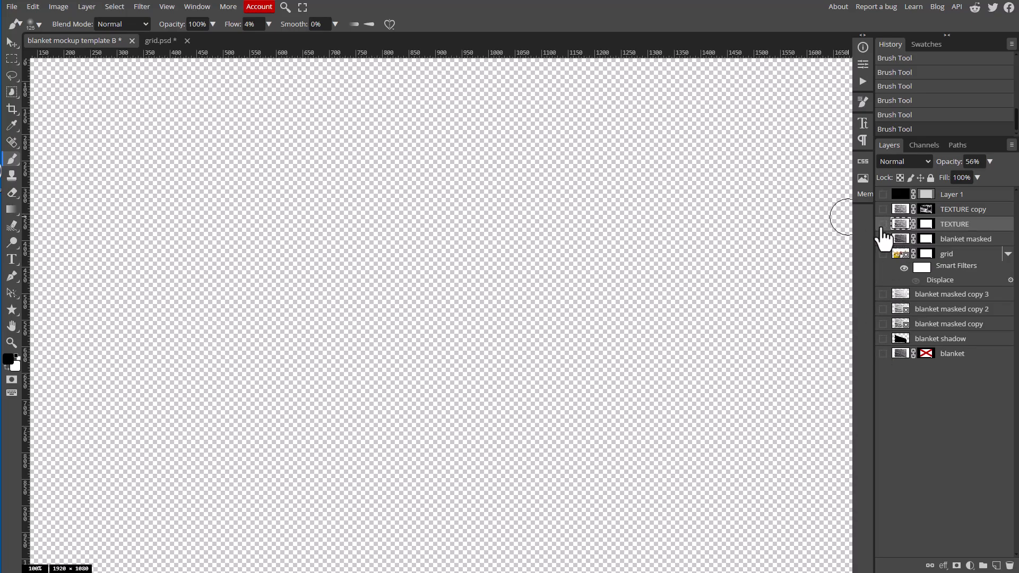
pyautogui.click(882, 224)
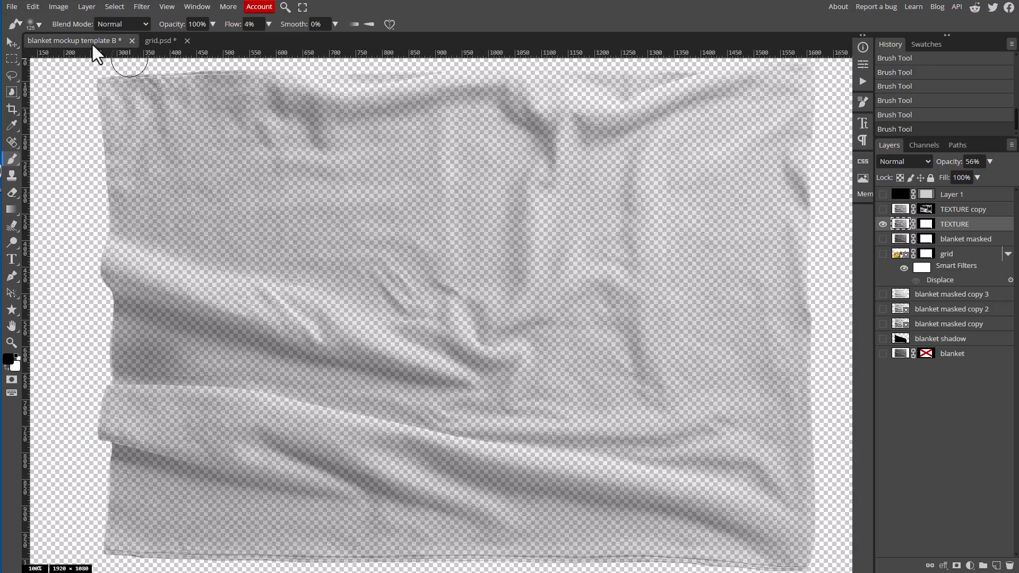
# - Export the visible texture as a PNG named "blanket main texture" into the blanket mockup folder
pyautogui.click(11, 7)
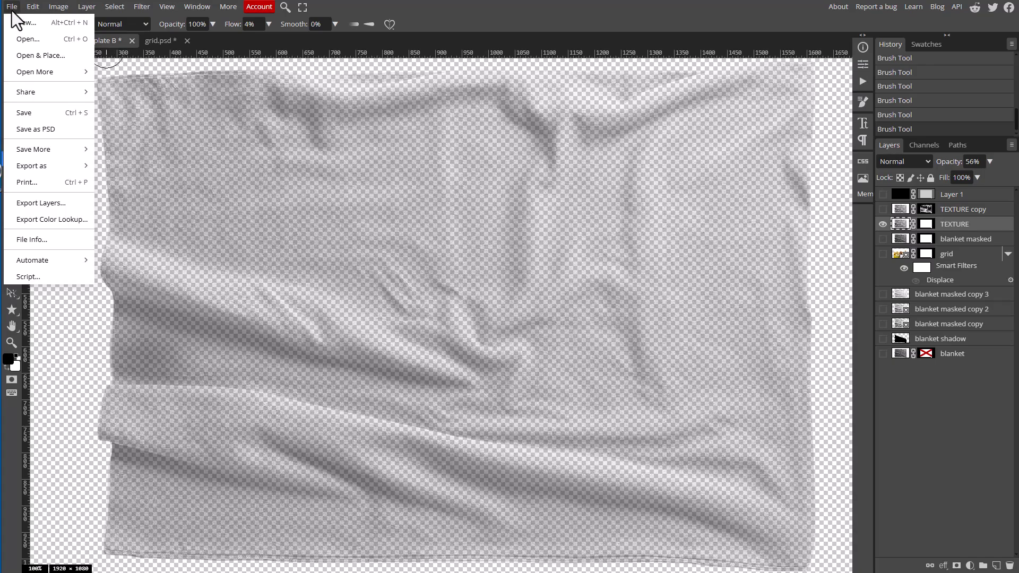
pyautogui.moveTo(40, 151)
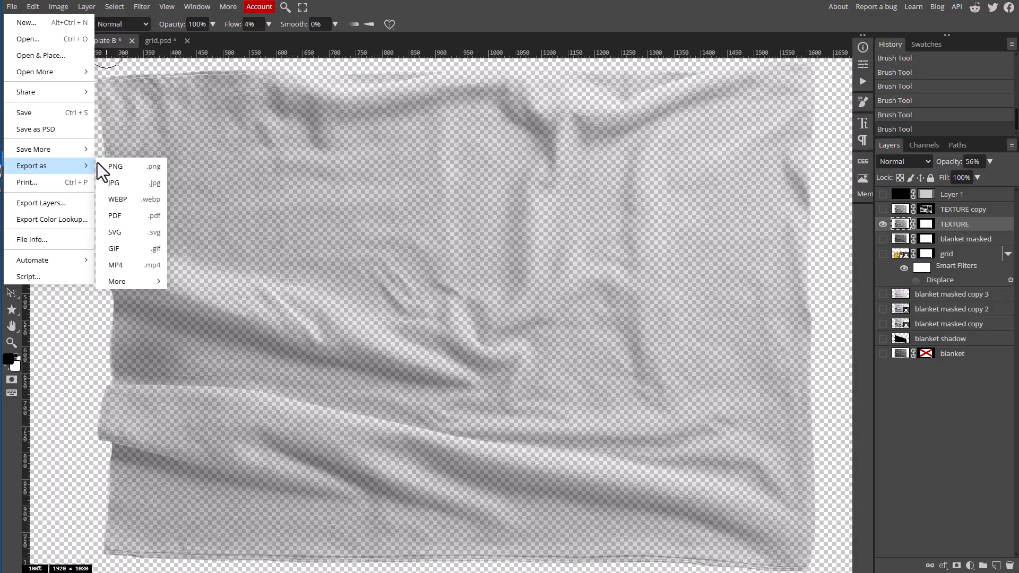
pyautogui.click(114, 166)
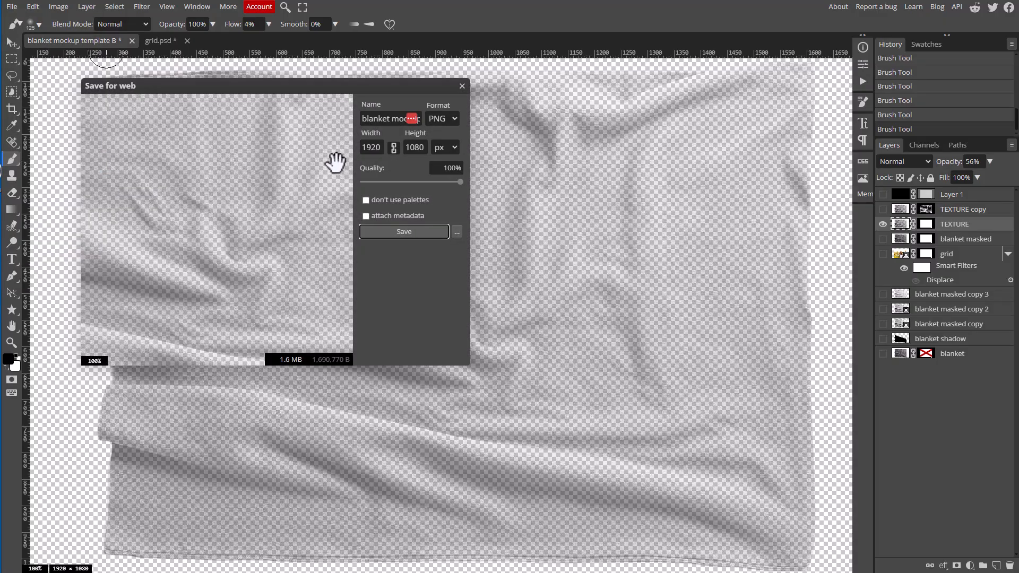
pyautogui.click(366, 119)
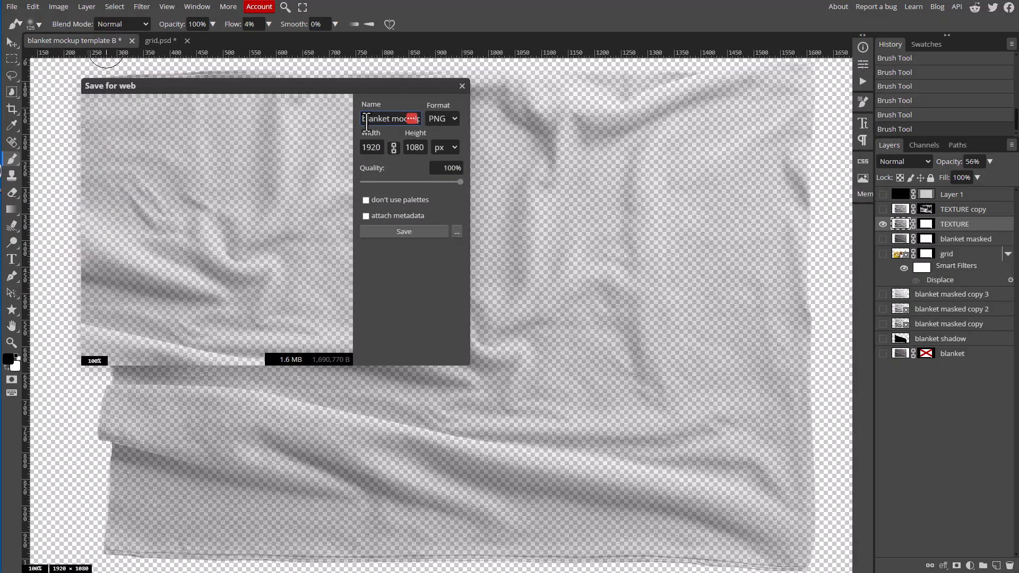
pyautogui.hotkey('ctrl', 'a')
pyautogui.press('BackSpace')
pyautogui.write('blanket main texture')
pyautogui.press('Return')
pyautogui.click(413, 233)
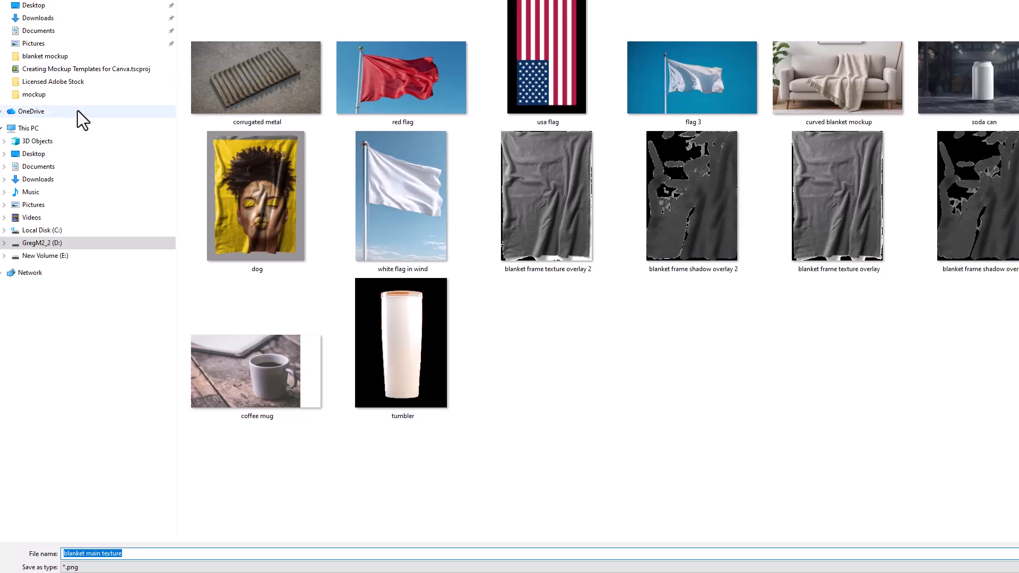
pyautogui.click(50, 61)
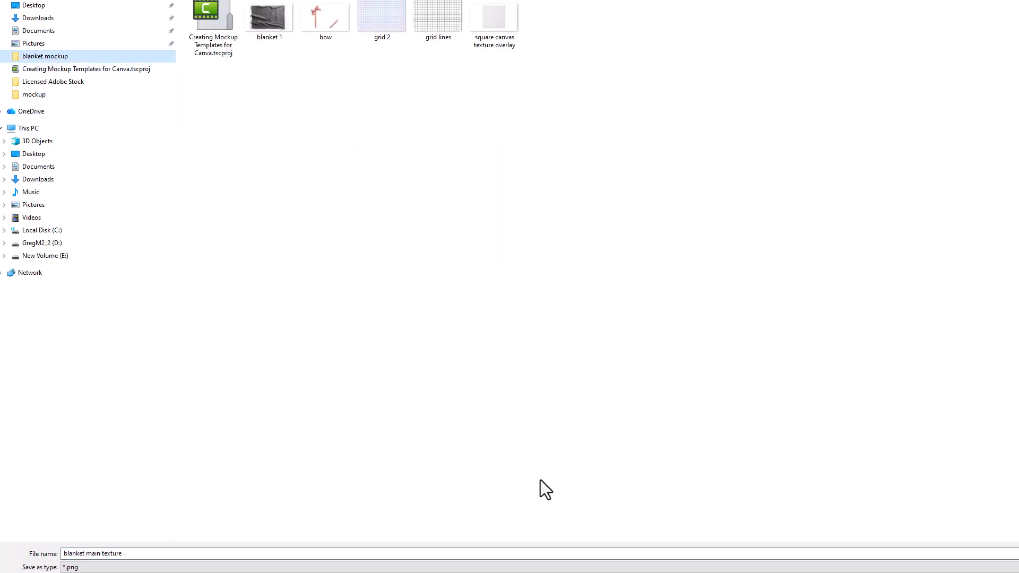
pyautogui.press('Return')
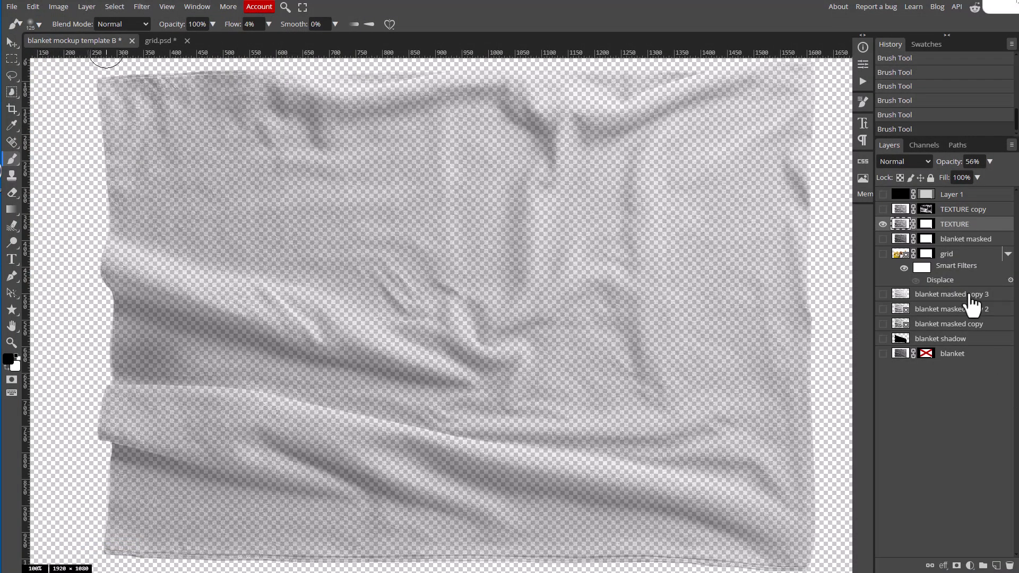
# - Show only the TEXTURE copy layer and export it as a PNG named "blanket shadows"
pyautogui.click(882, 223)
pyautogui.click(883, 209)
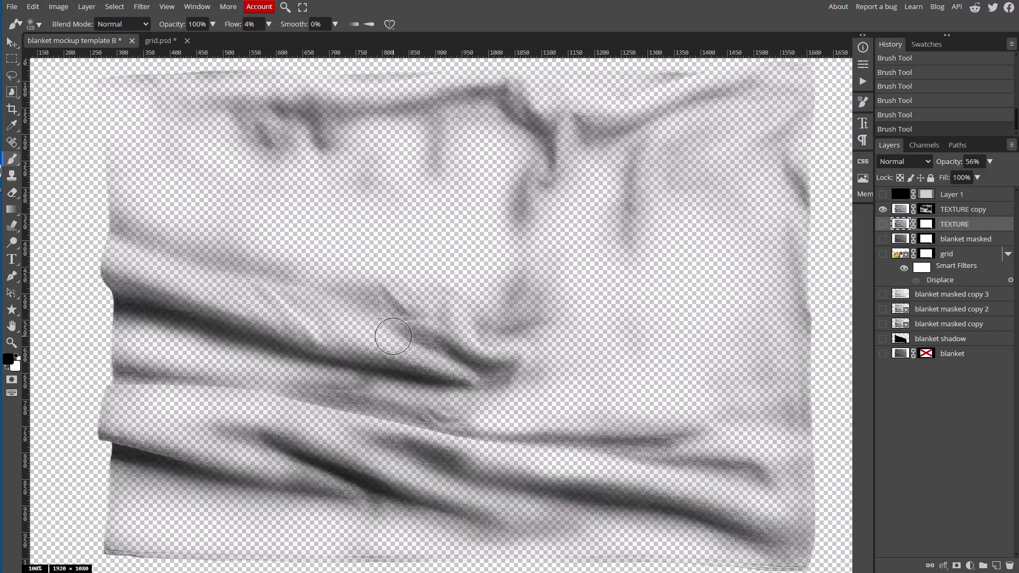
pyautogui.click(13, 6)
pyautogui.moveTo(50, 148)
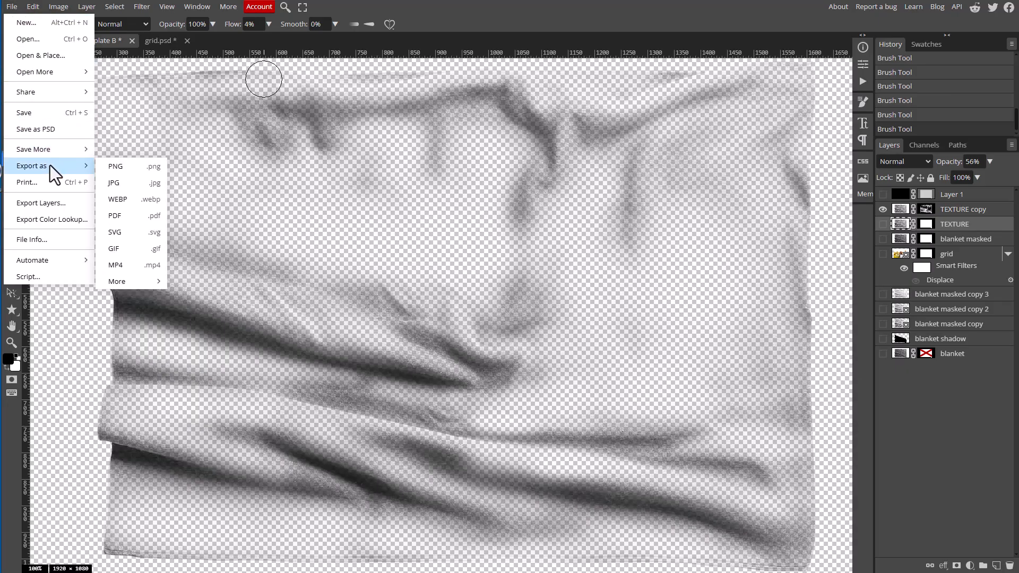
pyautogui.click(114, 167)
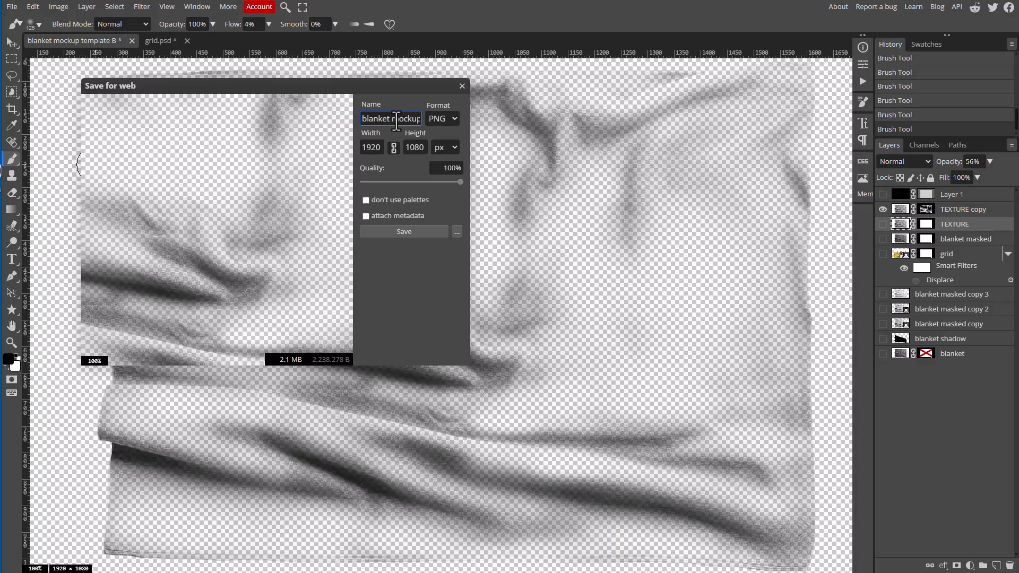
pyautogui.tripleClick(390, 123)
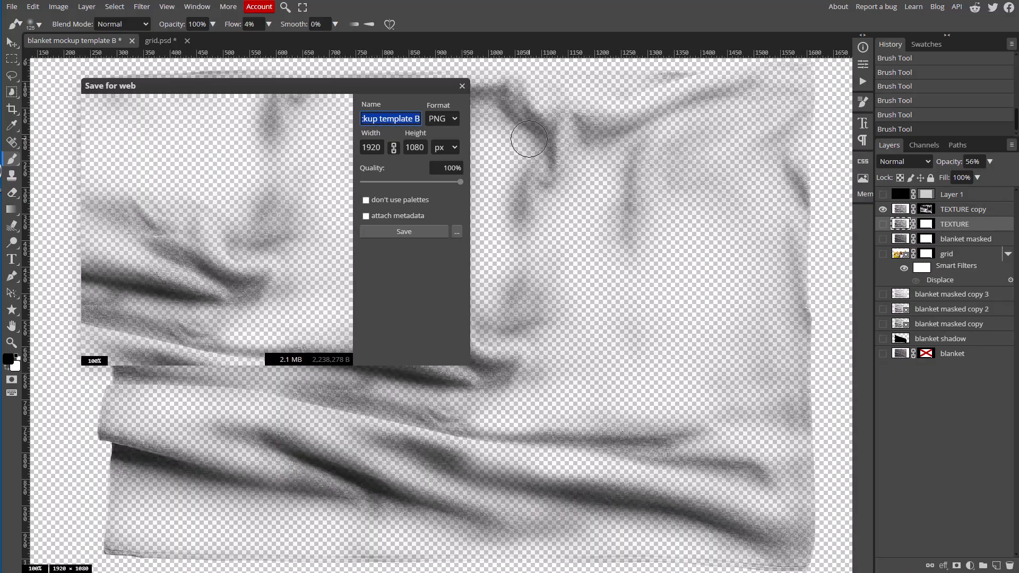
pyautogui.write('blanket shadows')
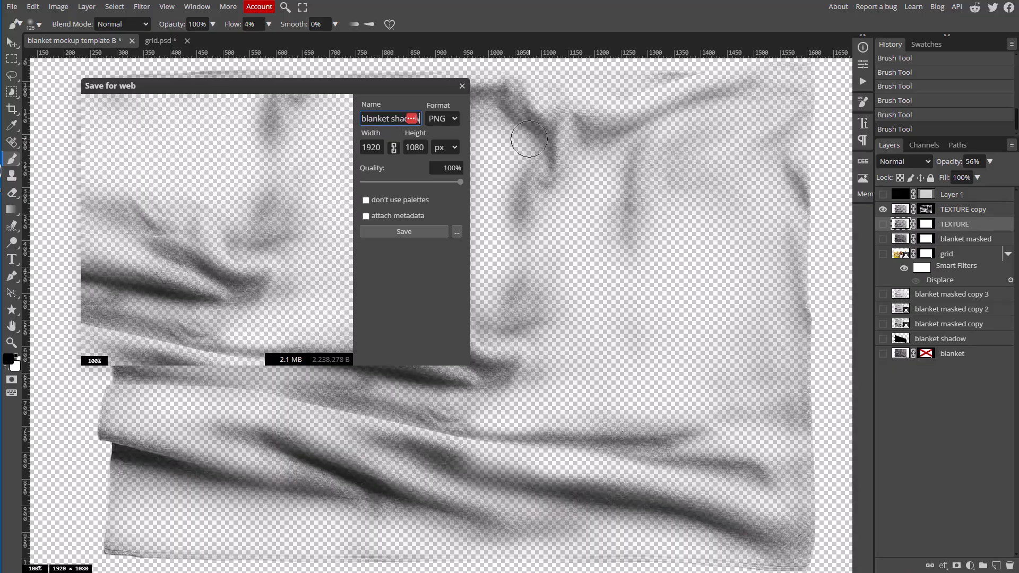
pyautogui.click(402, 231)
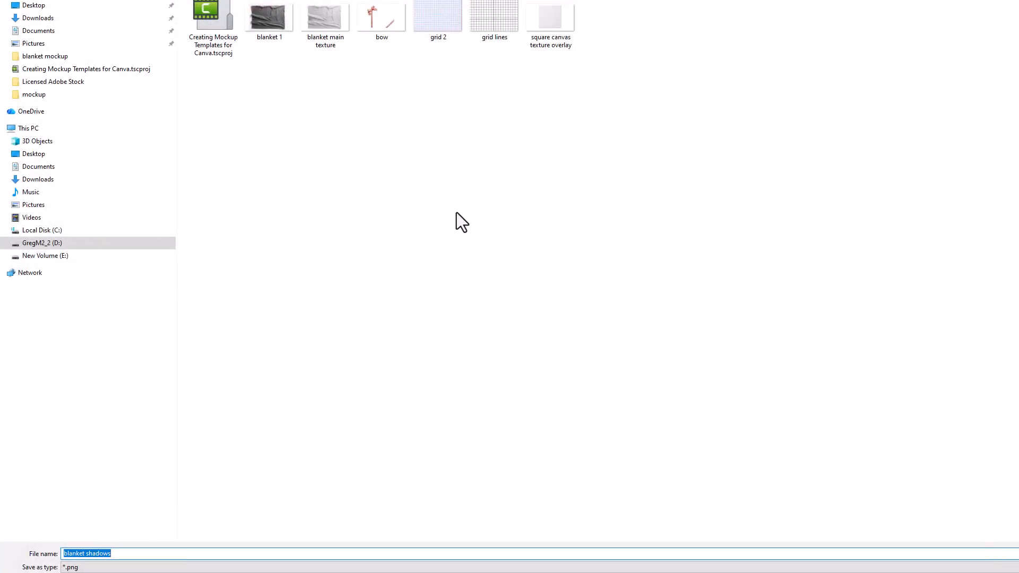
pyautogui.press('Return')
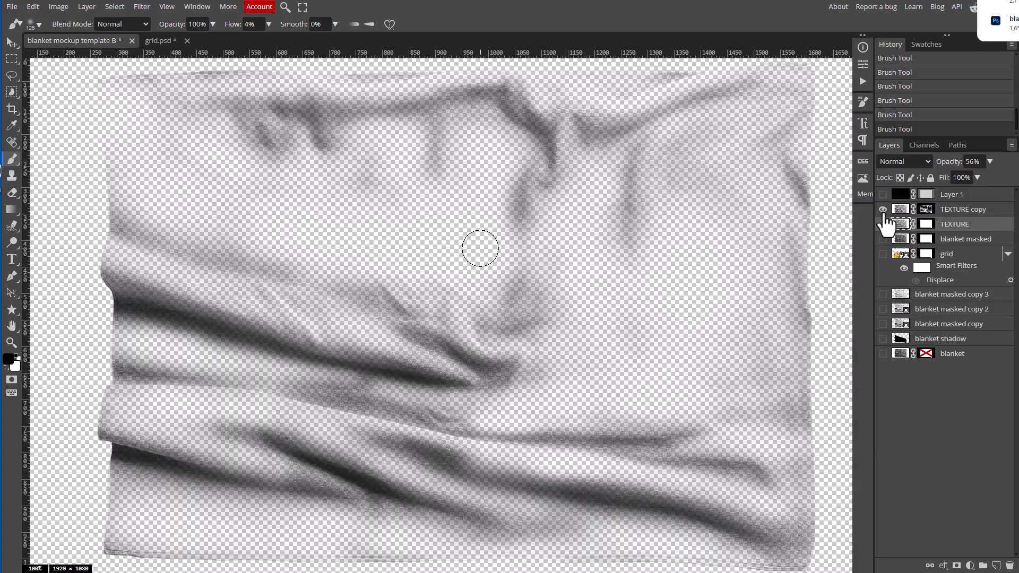
# - Show only the blanket shadow layer and export it as a PNG named "under shadow"
pyautogui.click(883, 209)
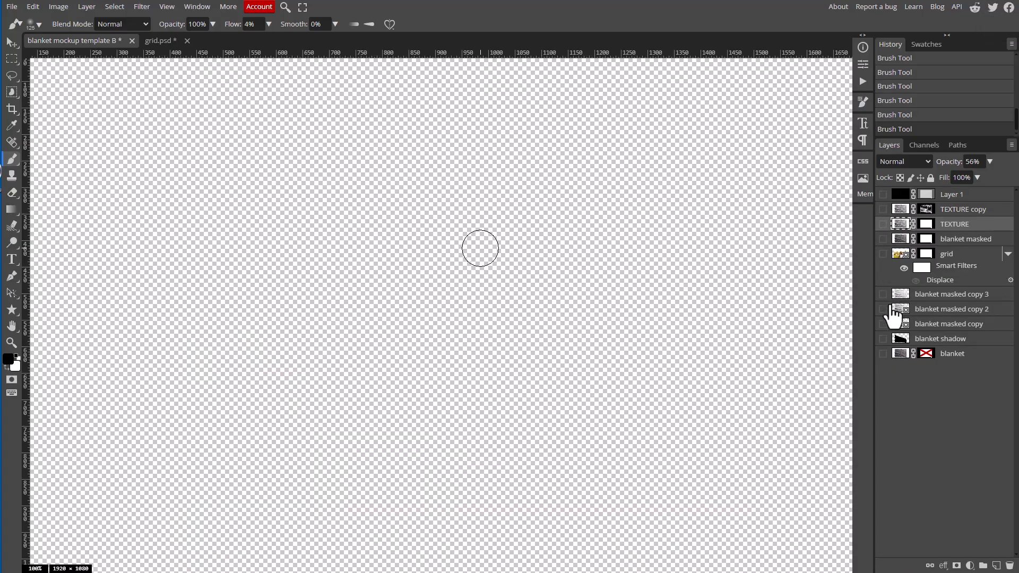
pyautogui.click(882, 338)
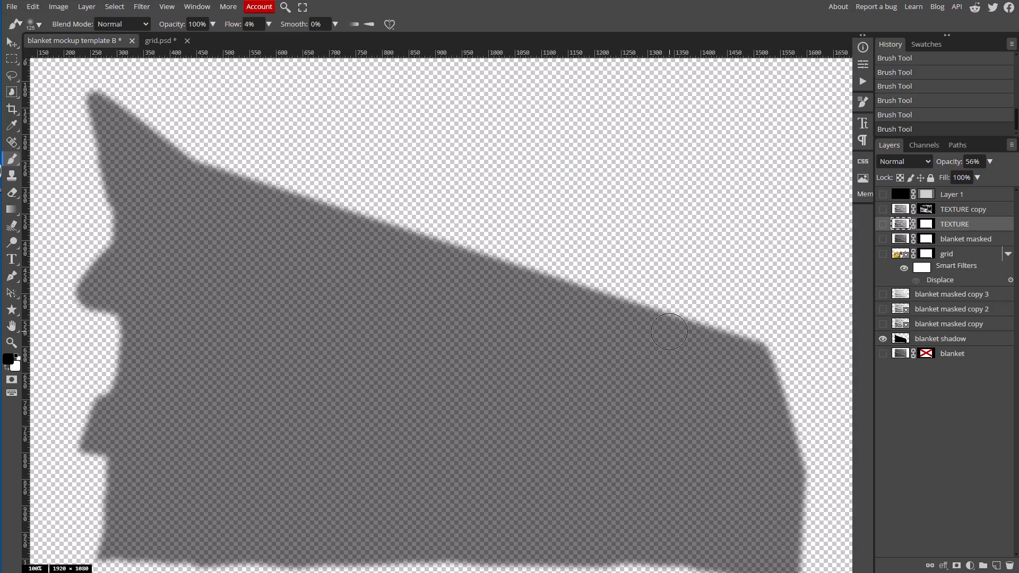
pyautogui.click(12, 8)
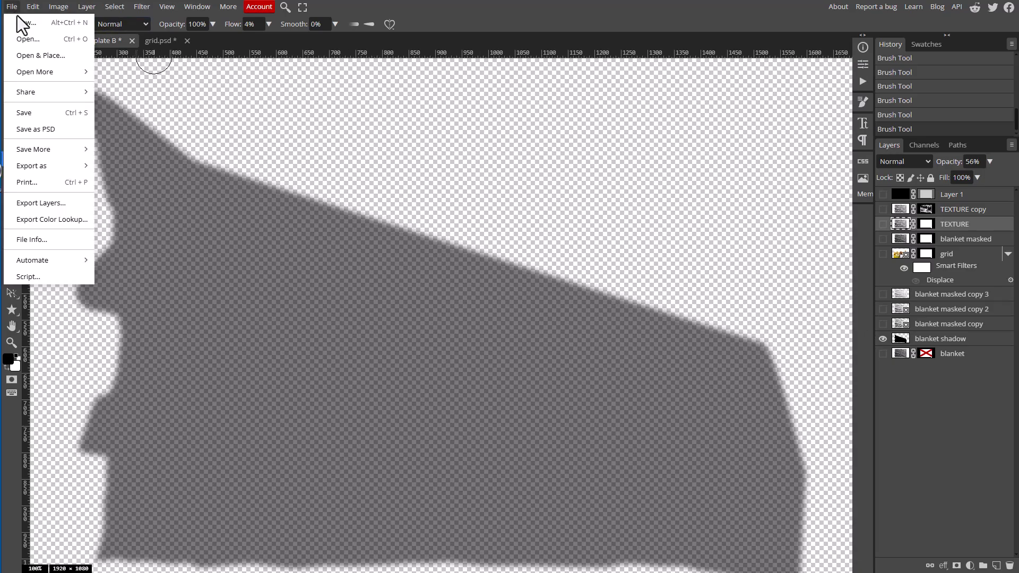
pyautogui.moveTo(54, 167)
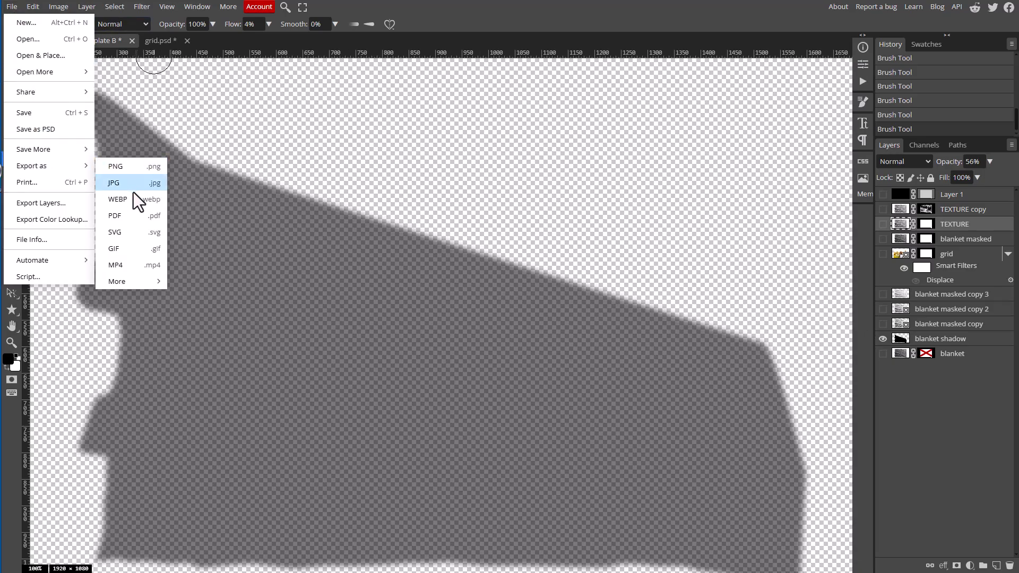
pyautogui.click(128, 166)
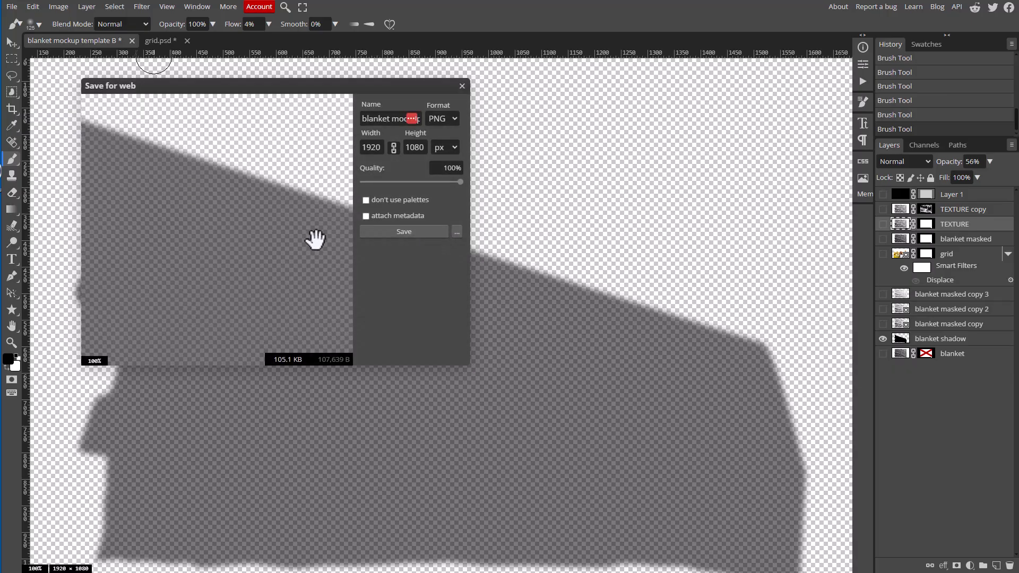
pyautogui.click(381, 119)
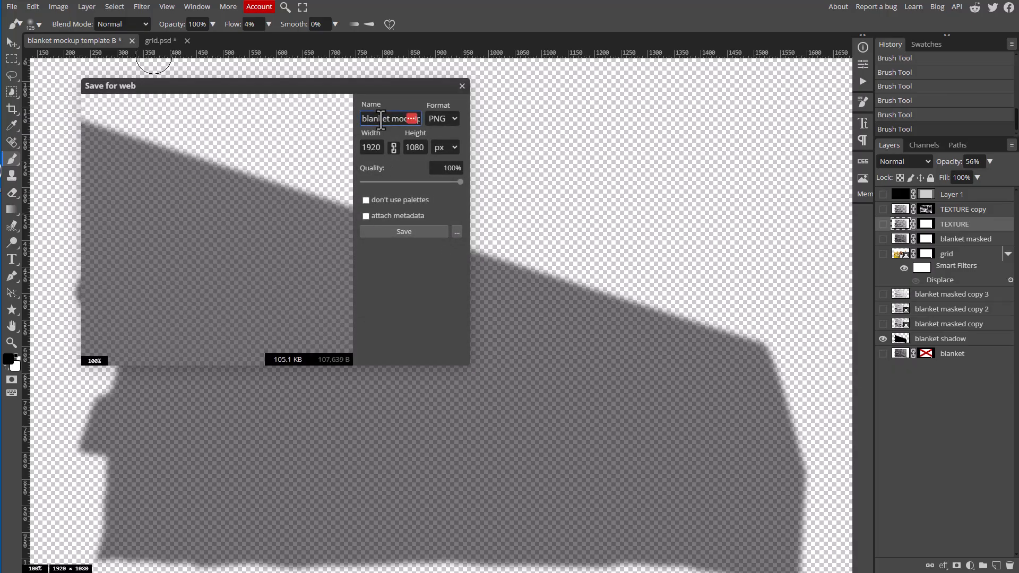
pyautogui.hotkey('ctrl', 'a')
pyautogui.write('u')
pyautogui.click(423, 231)
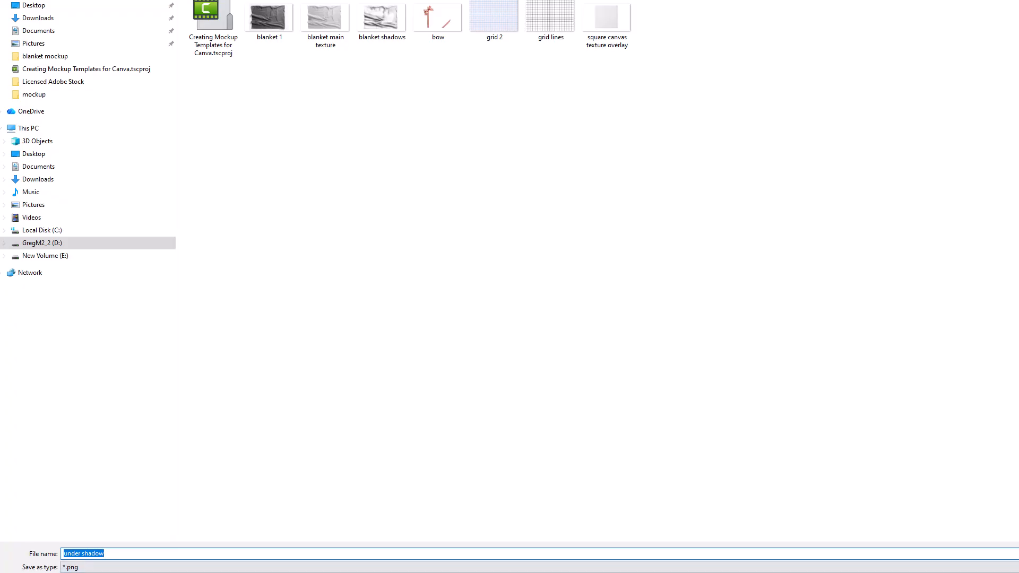
pyautogui.press('Return')
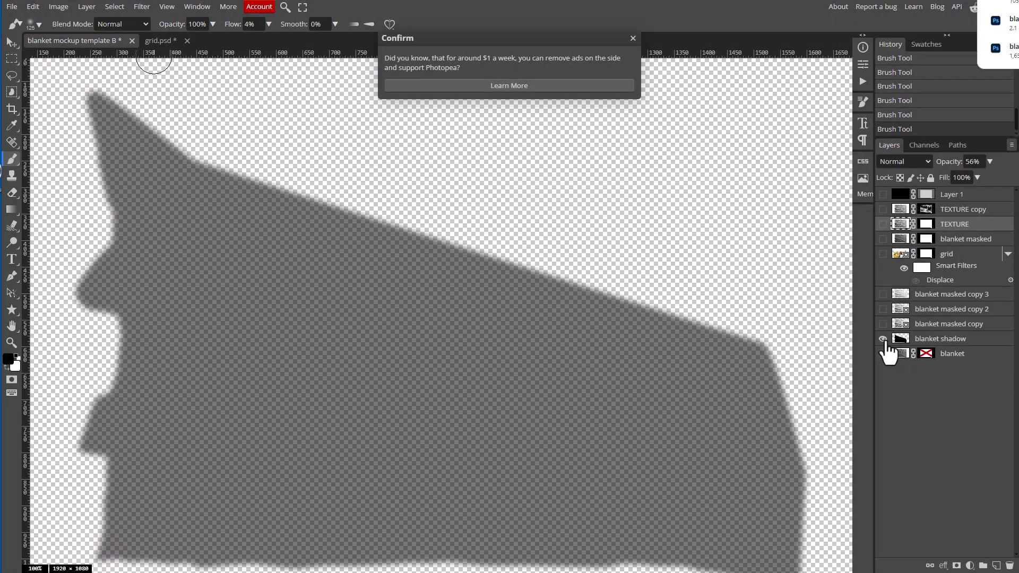
# - Hide the blanket shadow layer, then show and select Layer 1 so only the solid black blanket shape is visible
pyautogui.click(882, 339)
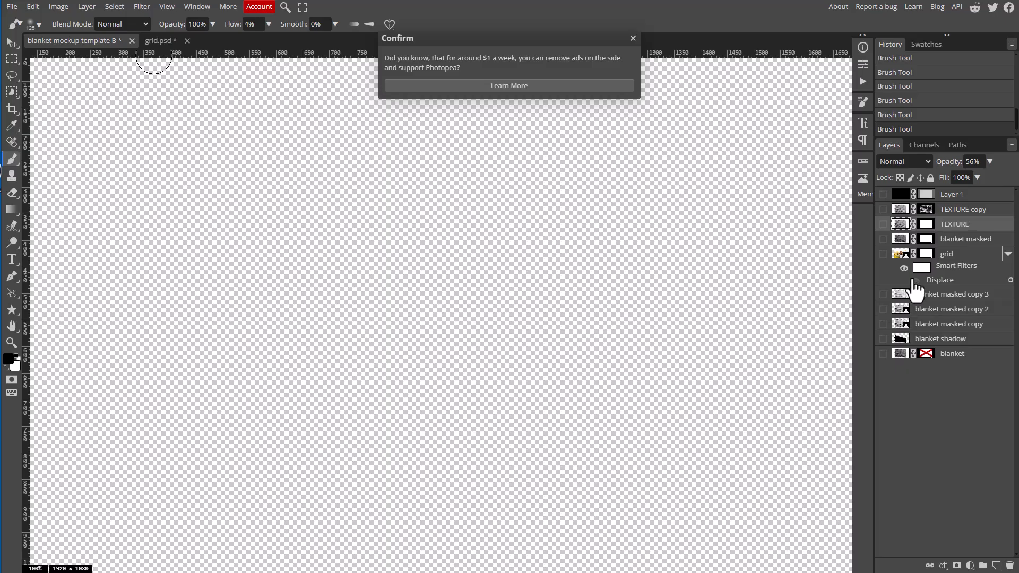
pyautogui.click(882, 195)
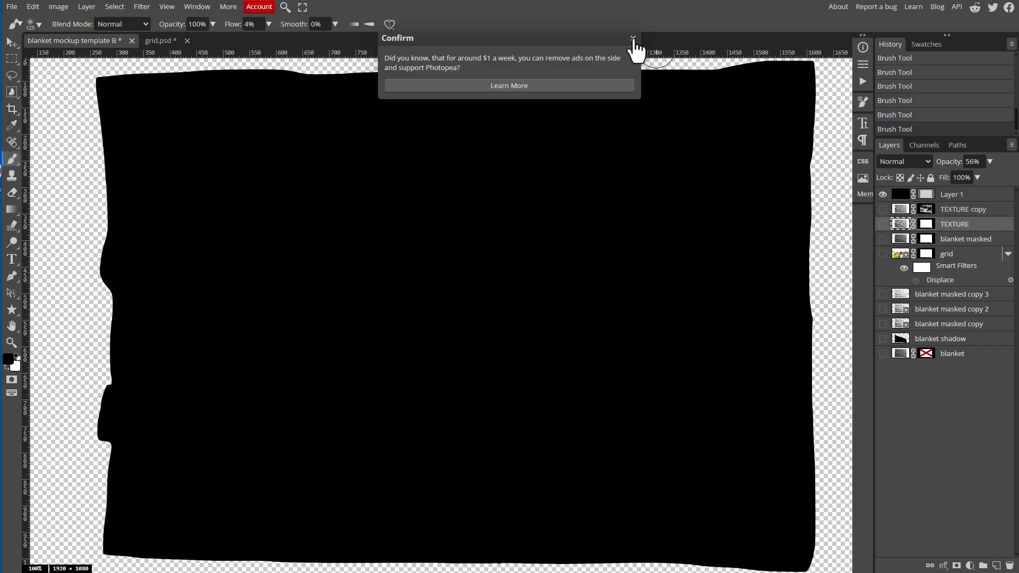
pyautogui.click(632, 38)
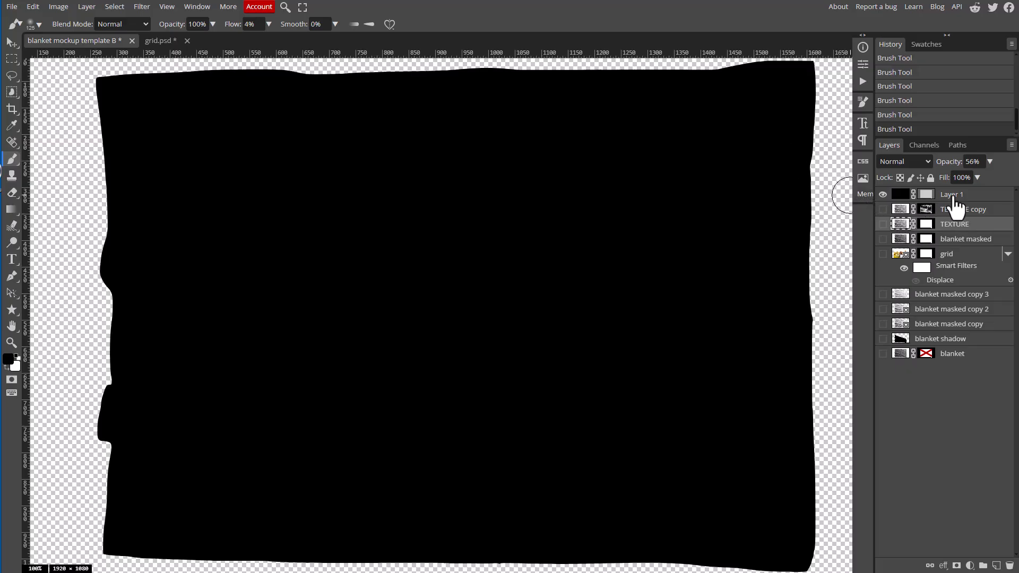
pyautogui.click(951, 196)
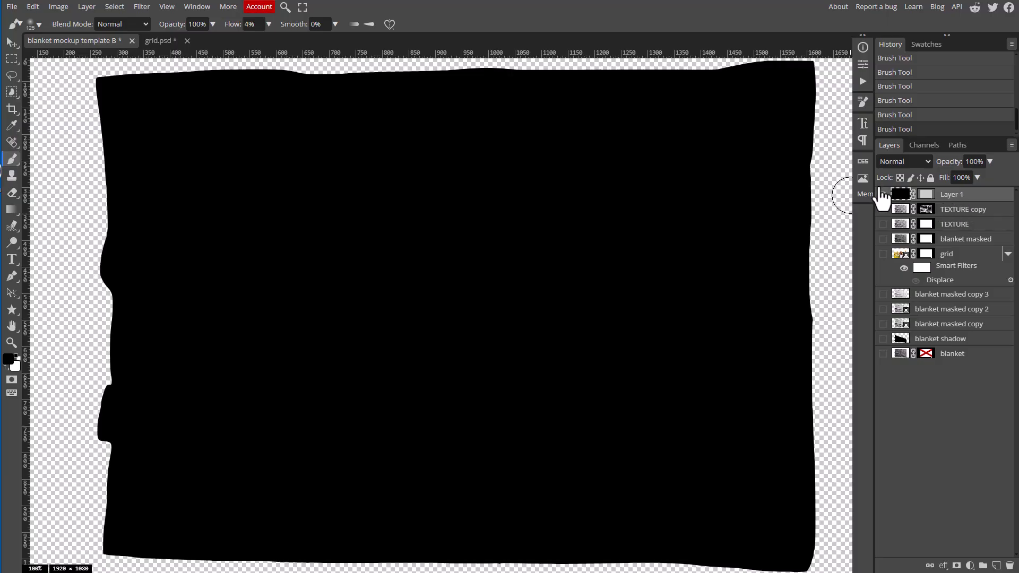
# - Start a PDF export of the black blanket shape at 1920 × 1080 px with text vectorization turned off
pyautogui.click(10, 6)
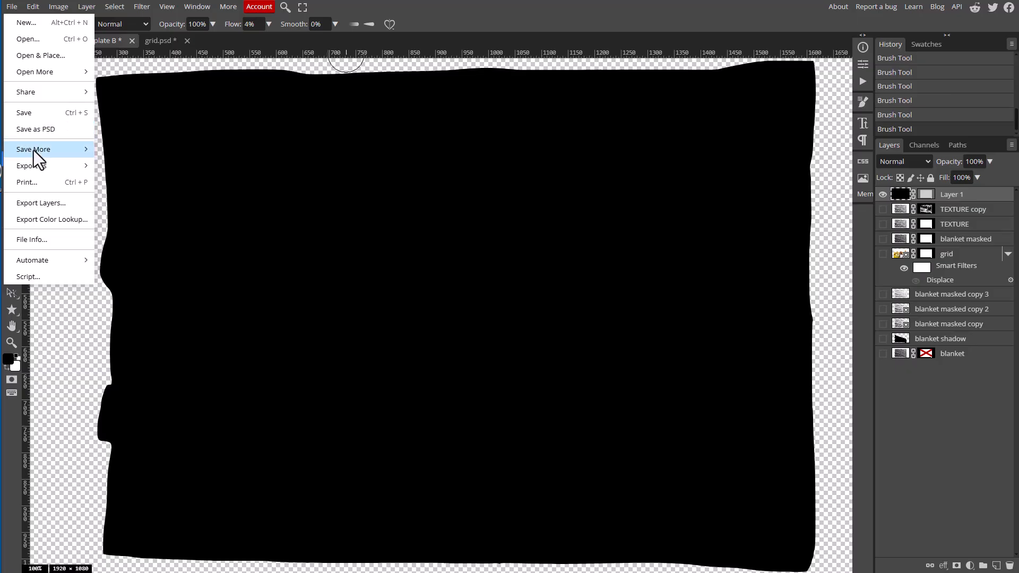
pyautogui.moveTo(41, 168)
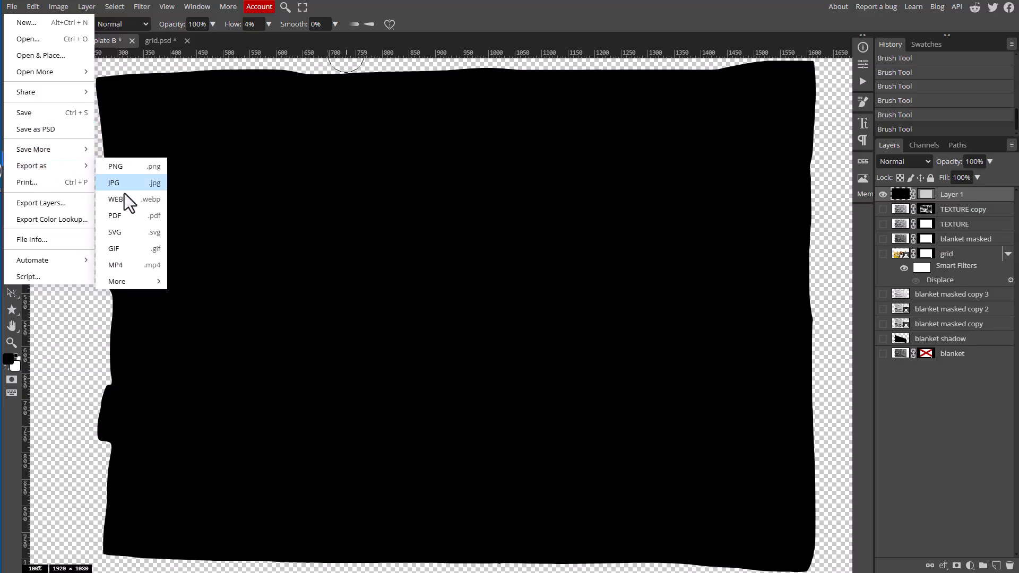
pyautogui.click(128, 215)
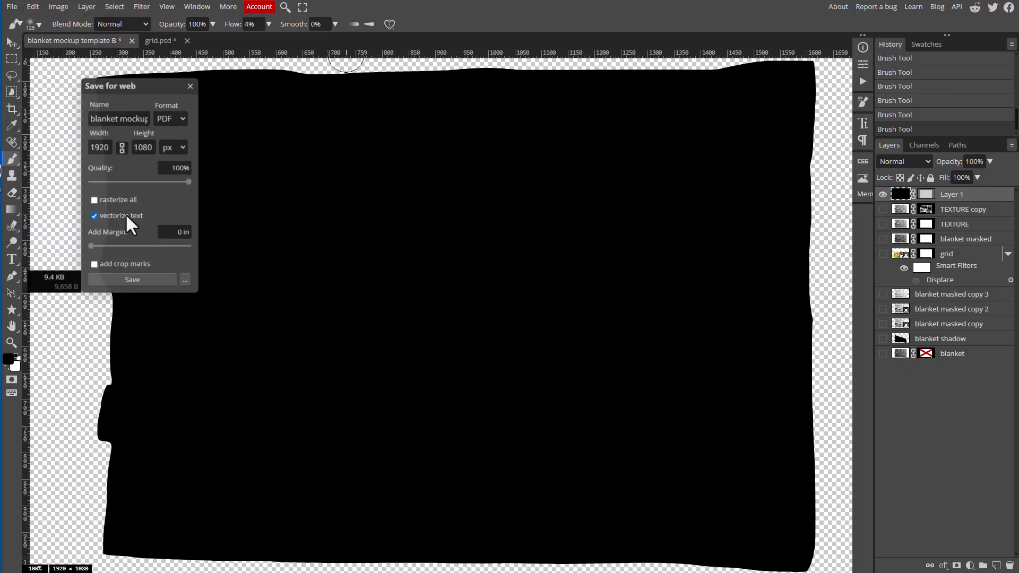
pyautogui.click(93, 216)
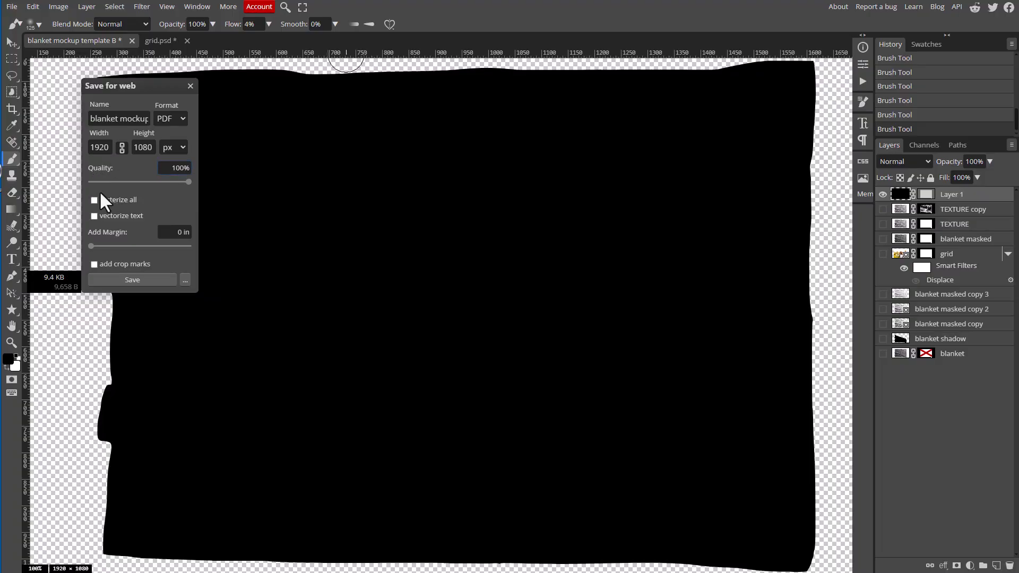
pyautogui.click(146, 278)
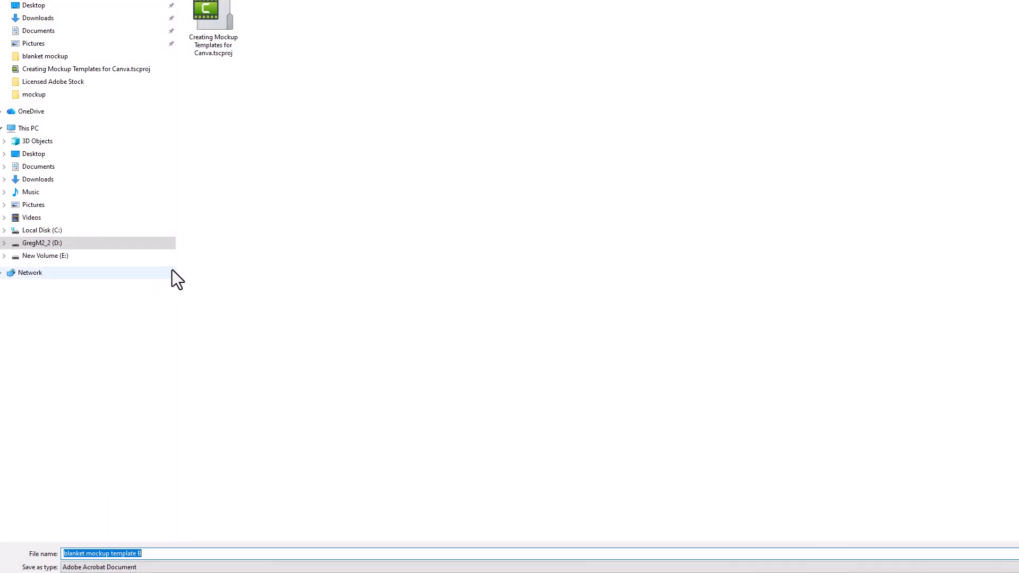
# - Name the exported PDF "blanket mockup frame" and save it
pyautogui.click(162, 553)
pyautogui.press('BackSpace')
pyautogui.press('BackSpace')
pyautogui.press('BackSpace')
pyautogui.press('BackSpace')
pyautogui.press('BackSpace')
pyautogui.press('BackSpace')
pyautogui.press('BackSpace')
pyautogui.press('BackSpace')
pyautogui.press('BackSpace')
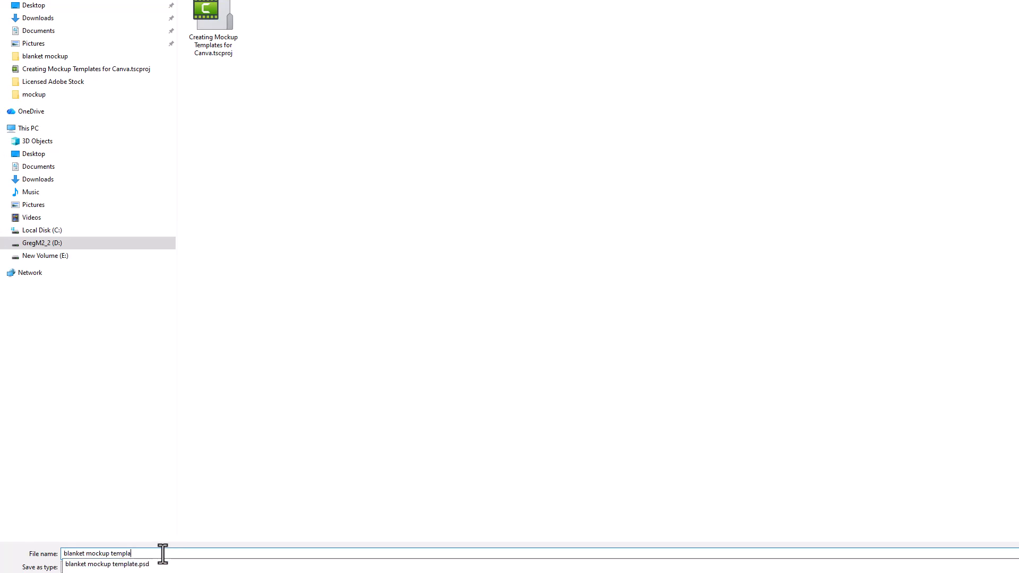
pyautogui.write('fram')
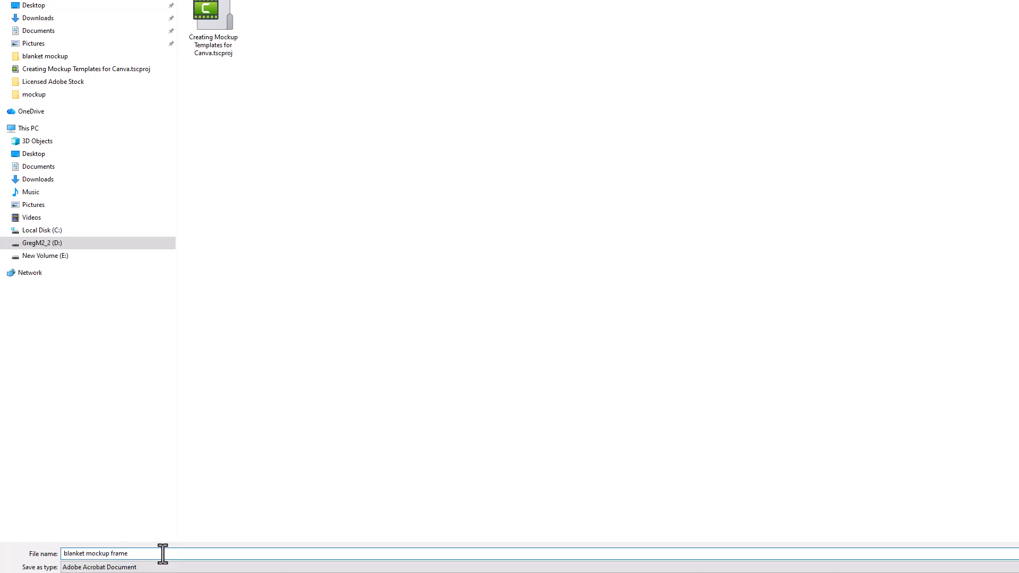
pyautogui.press('Return')
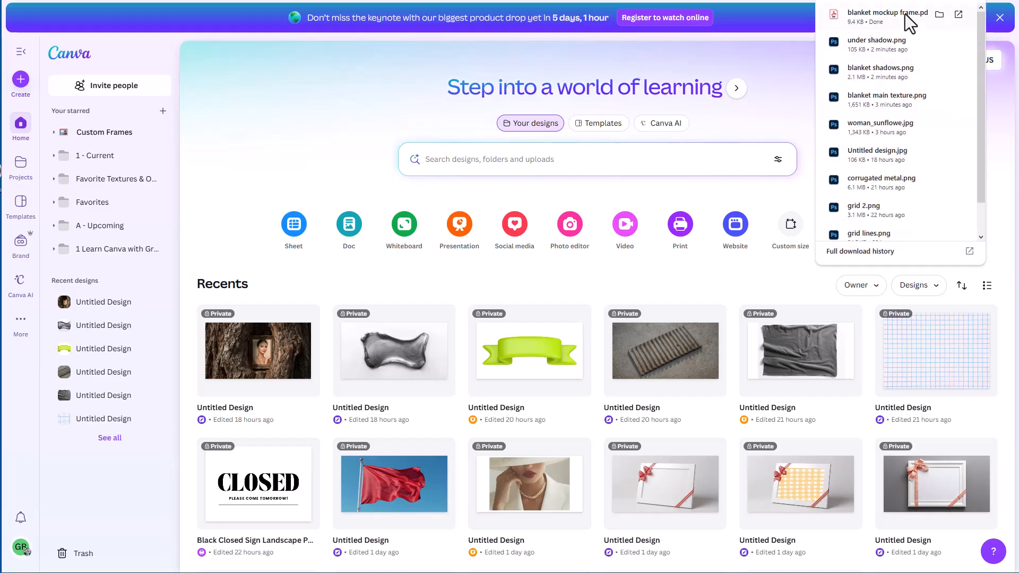
# - Switch to Canva, import blanket mockup frame.pdf as a design, and detach and delete the black image from its frame
pyautogui.moveTo(905, 16); pyautogui.dragTo(390, 249)
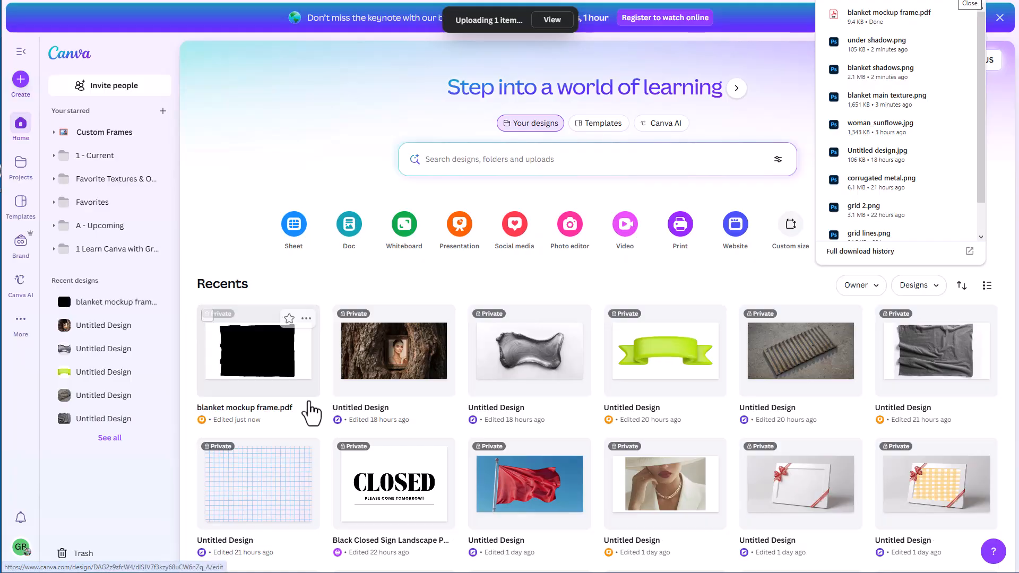
pyautogui.click(274, 378)
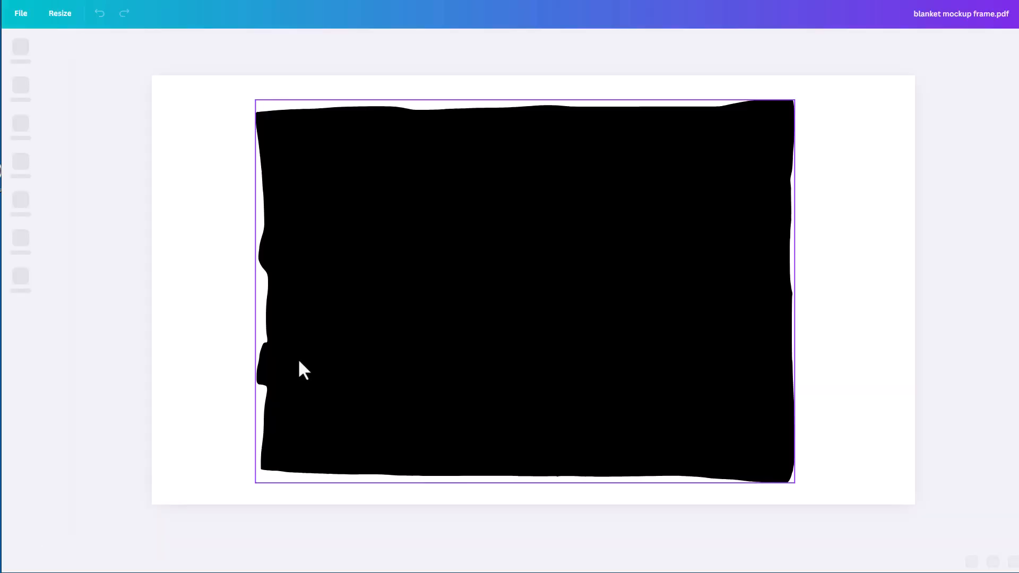
pyautogui.rightClick(417, 321)
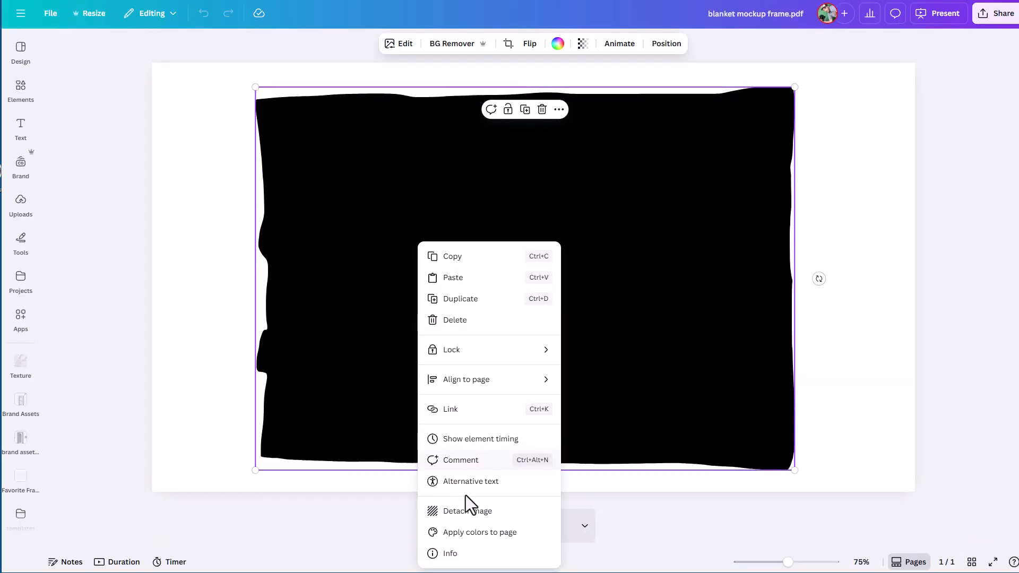
pyautogui.click(467, 511)
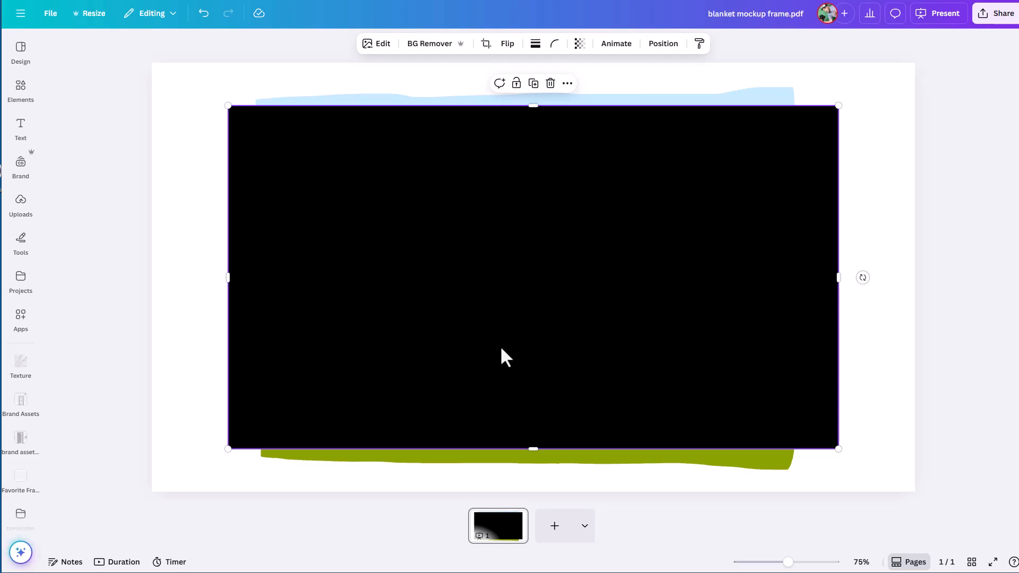
pyautogui.press('Delete')
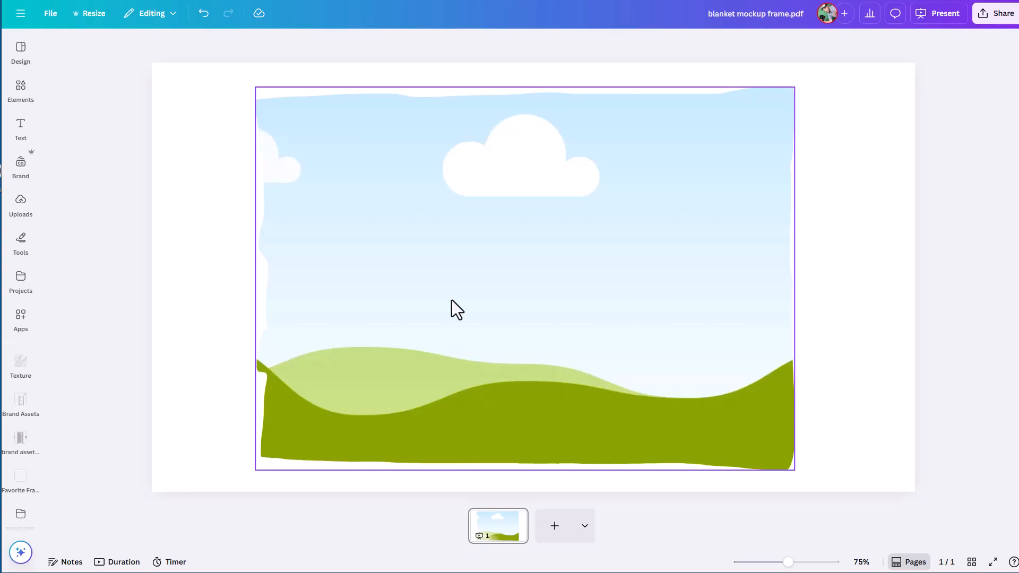
# - Search the elements for wildlife photos and fill the blanket frame with the blue-and-yellow parrot photo
pyautogui.click(30, 102)
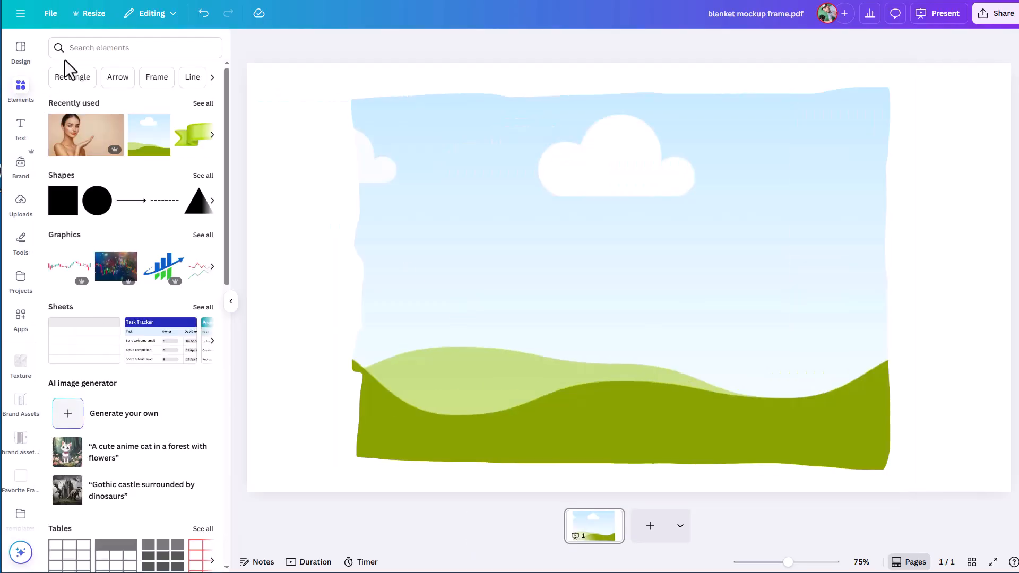
pyautogui.click(74, 49)
pyautogui.write('wi')
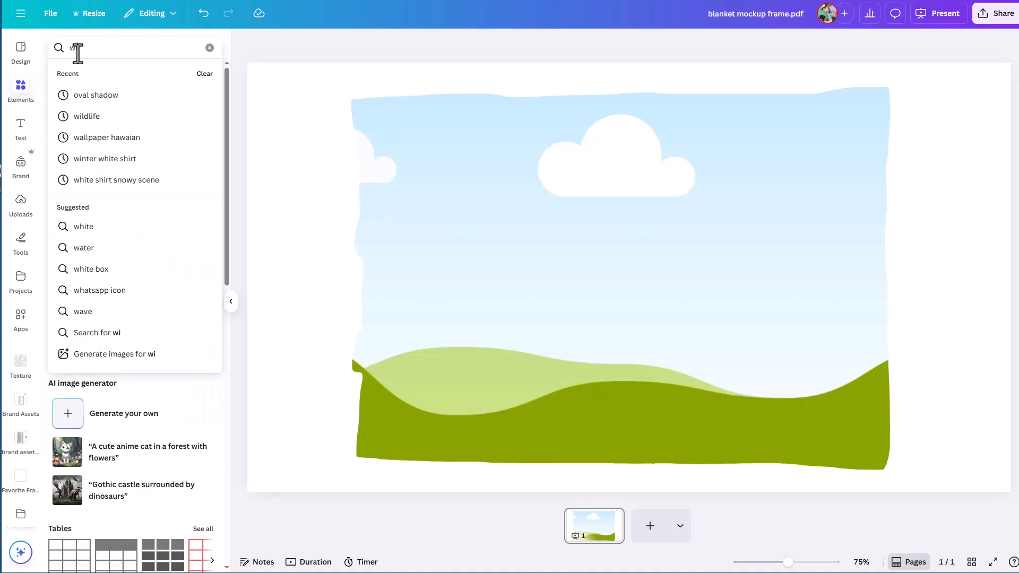
pyautogui.write('ldlife')
pyautogui.press('Return')
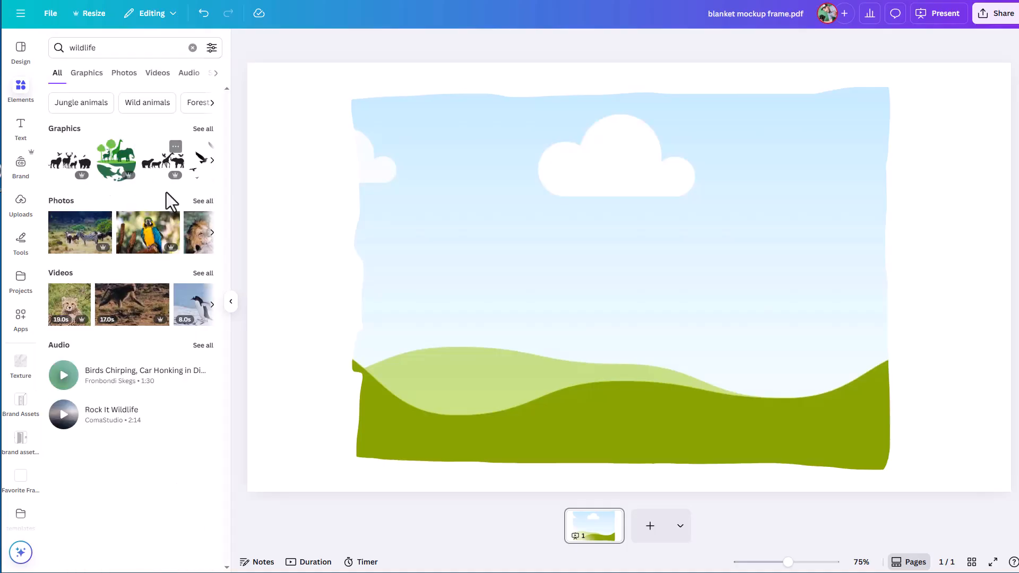
pyautogui.click(201, 201)
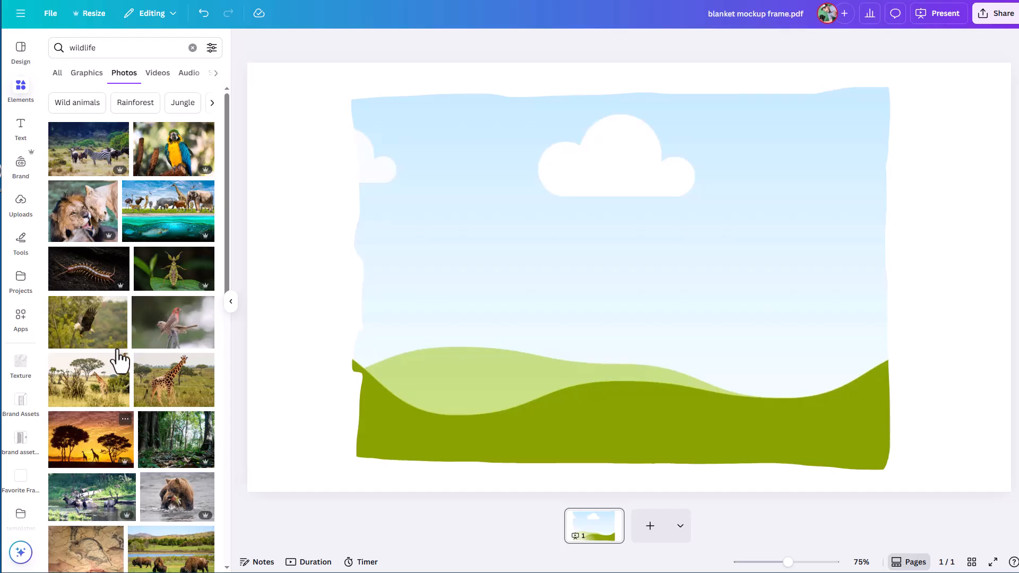
pyautogui.moveTo(174, 149); pyautogui.dragTo(467, 276)
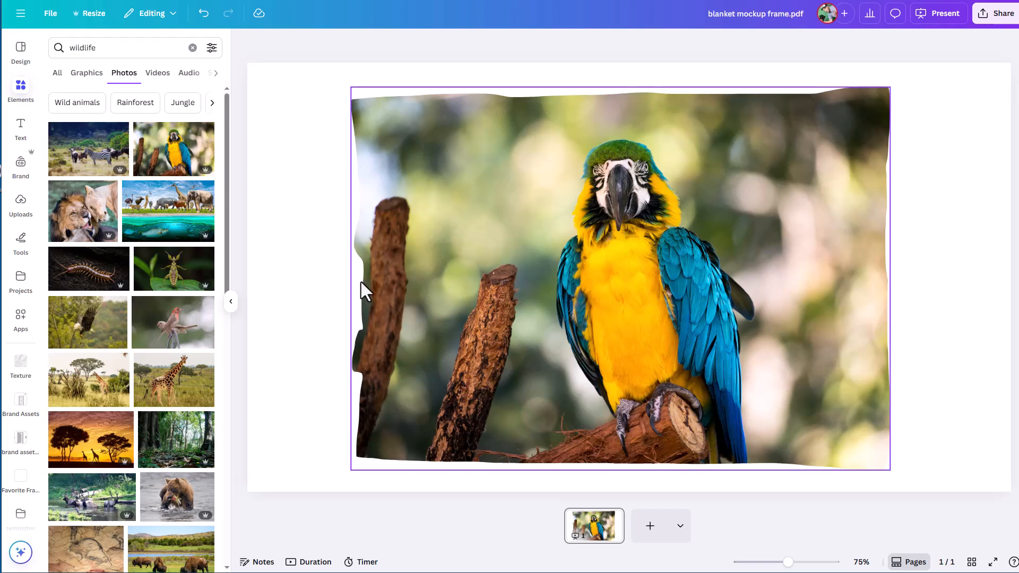
pyautogui.click(318, 199)
# - Upload the under shadow, blanket main texture and blanket shadows images from the blanket mockup folder
pyautogui.click(21, 204)
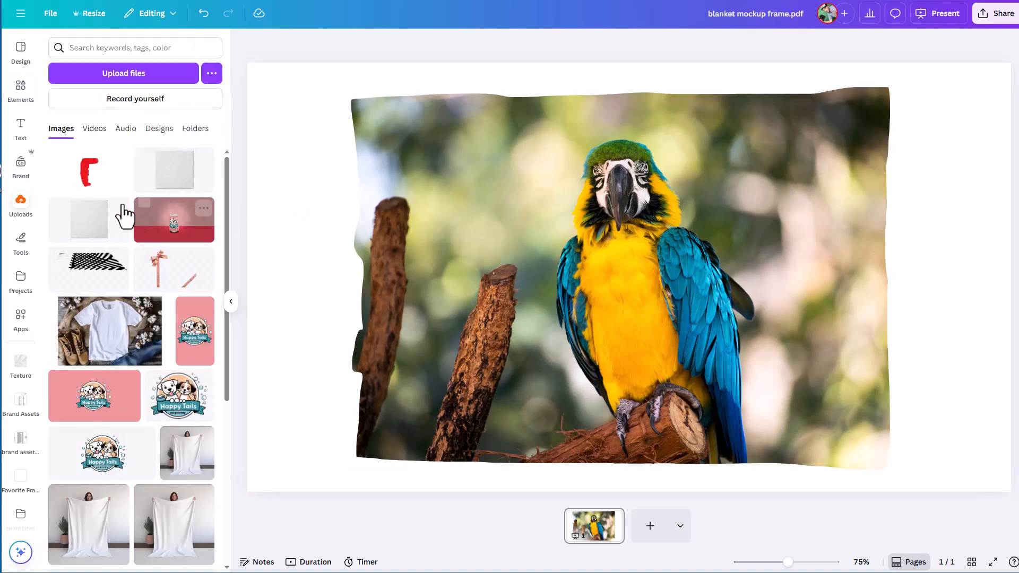
pyautogui.click(104, 82)
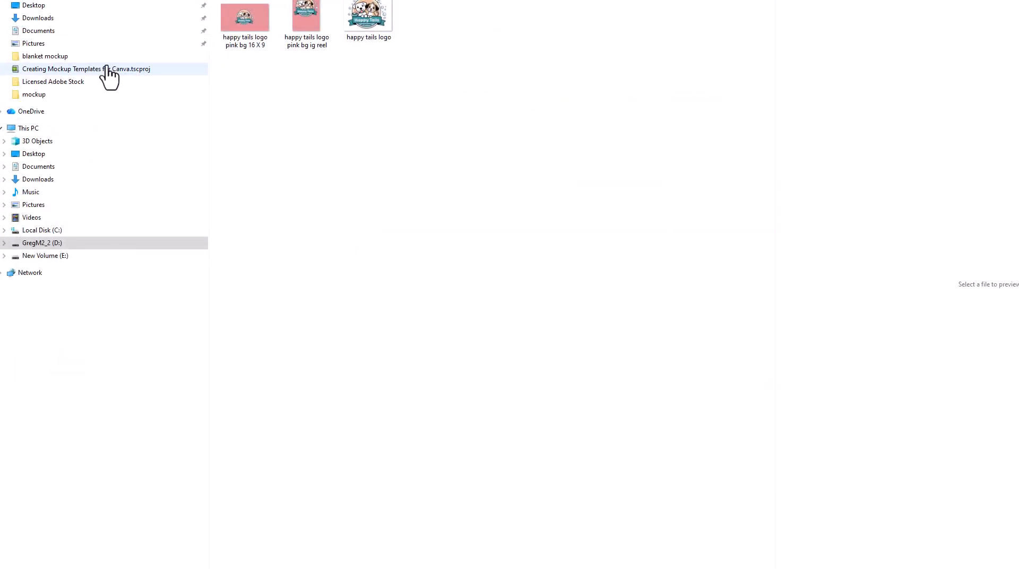
pyautogui.click(61, 57)
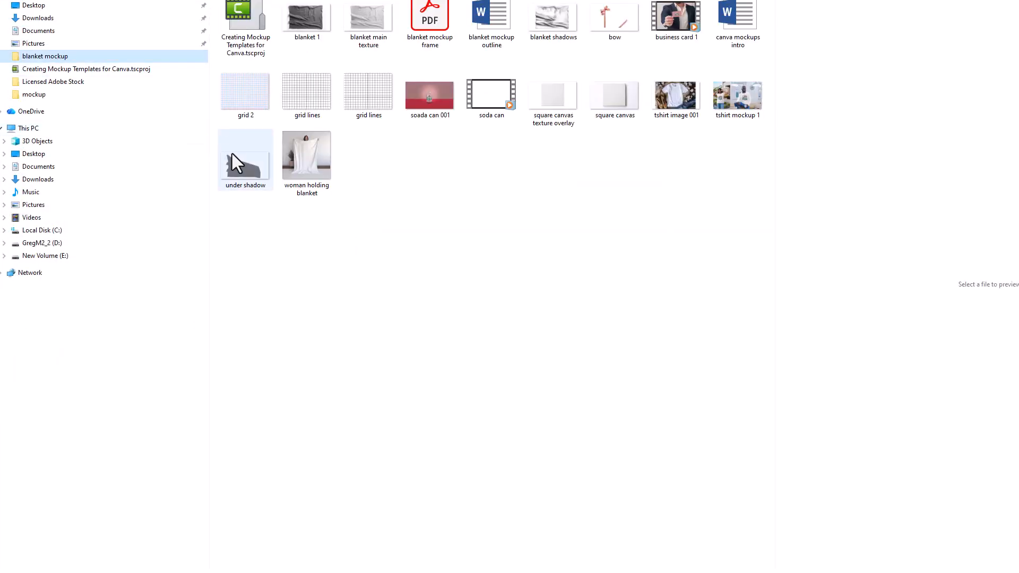
pyautogui.click(247, 167)
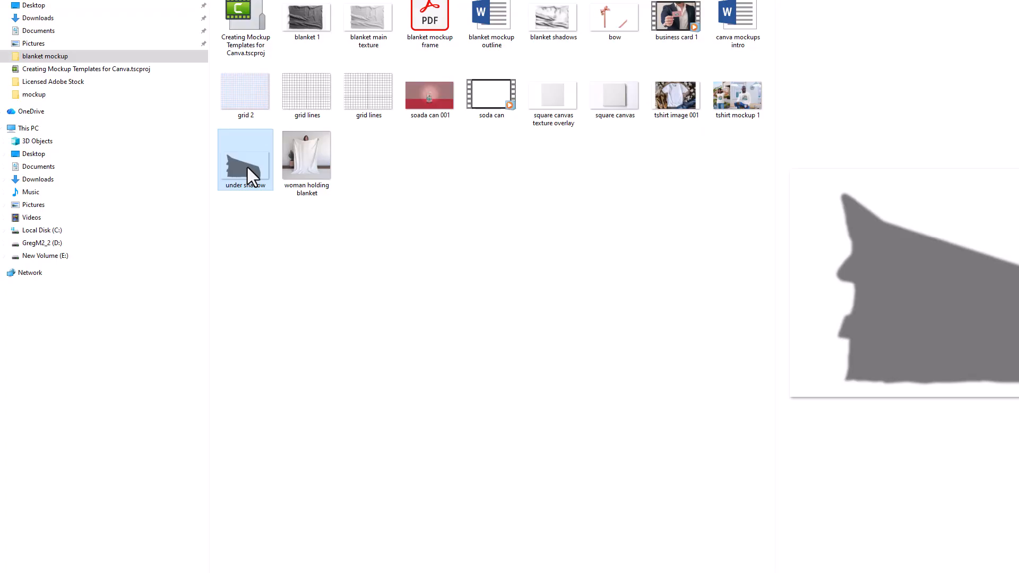
pyautogui.keyDown('ctrl'); pyautogui.click(357, 25); pyautogui.keyUp('ctrl')
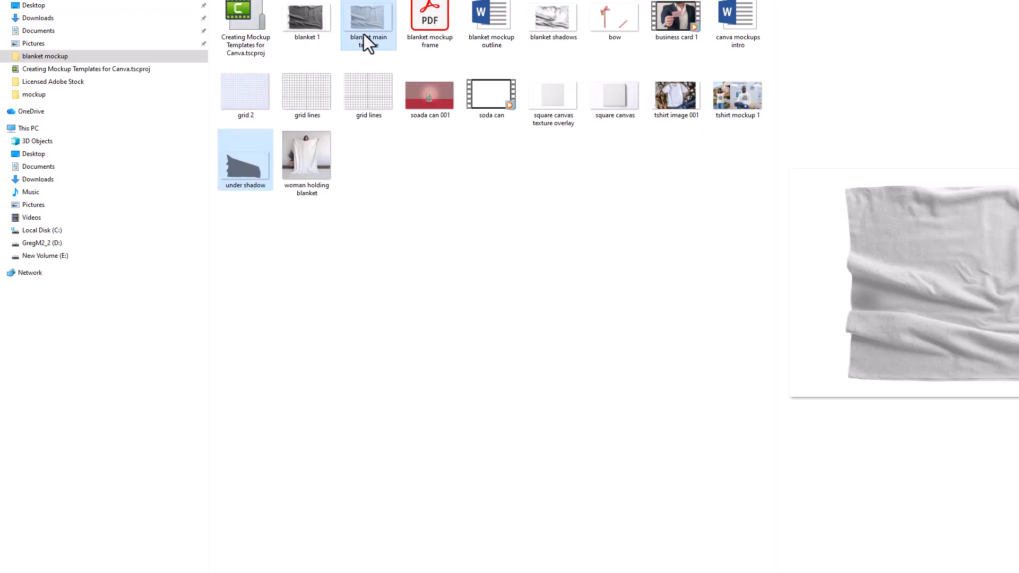
pyautogui.keyDown('ctrl'); pyautogui.click(543, 32); pyautogui.keyUp('ctrl')
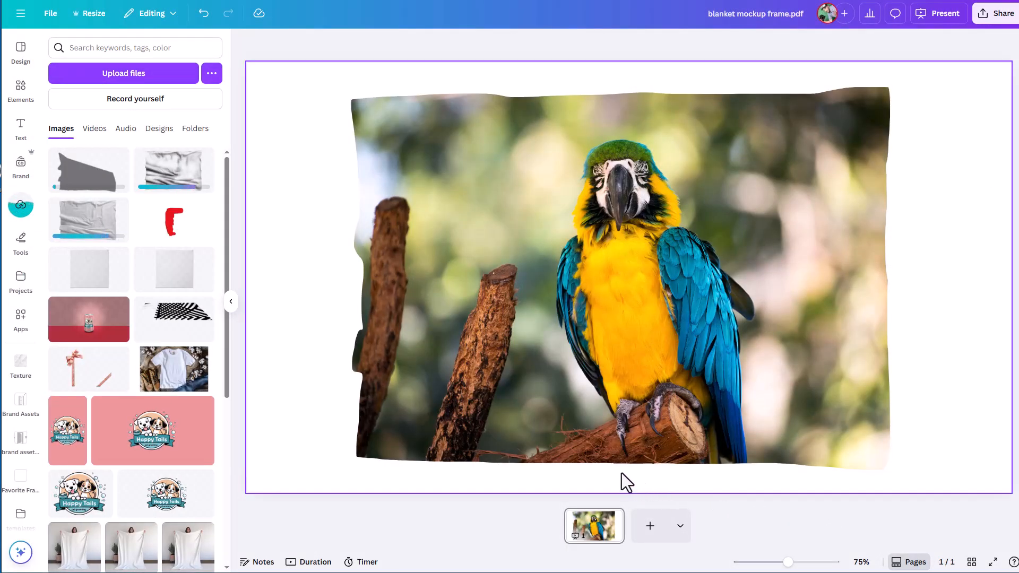
# - Add the under shadow image, scale it to cover the whole page, and place it behind the parrot frame
pyautogui.click(83, 180)
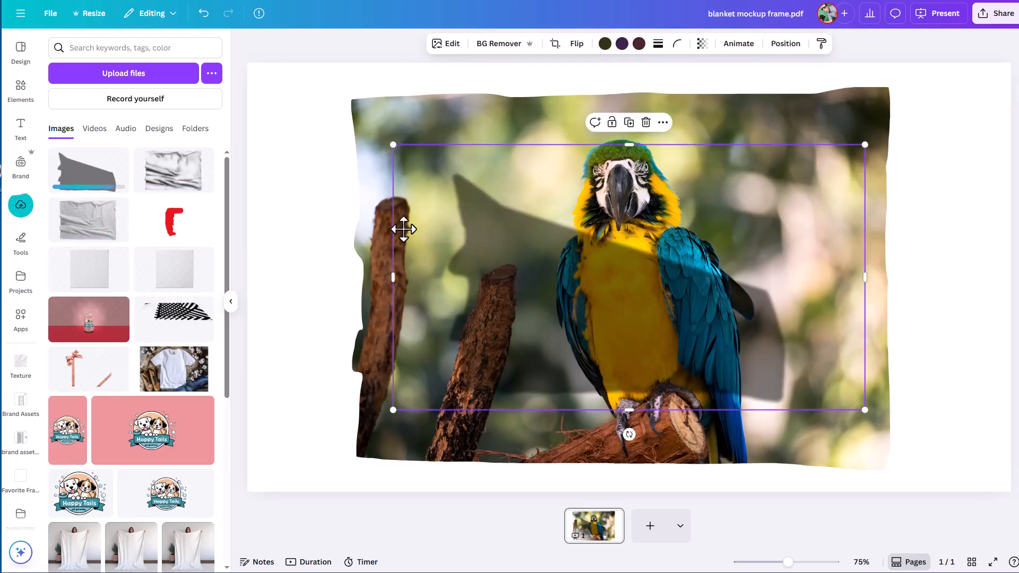
pyautogui.moveTo(402, 228); pyautogui.dragTo(279, 154)
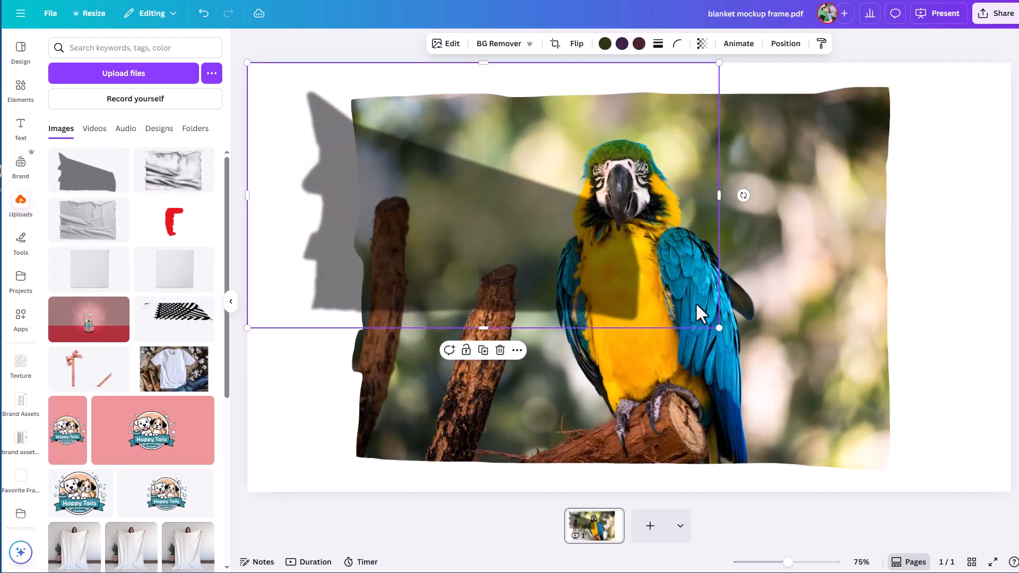
pyautogui.moveTo(719, 328); pyautogui.dragTo(1011, 492)
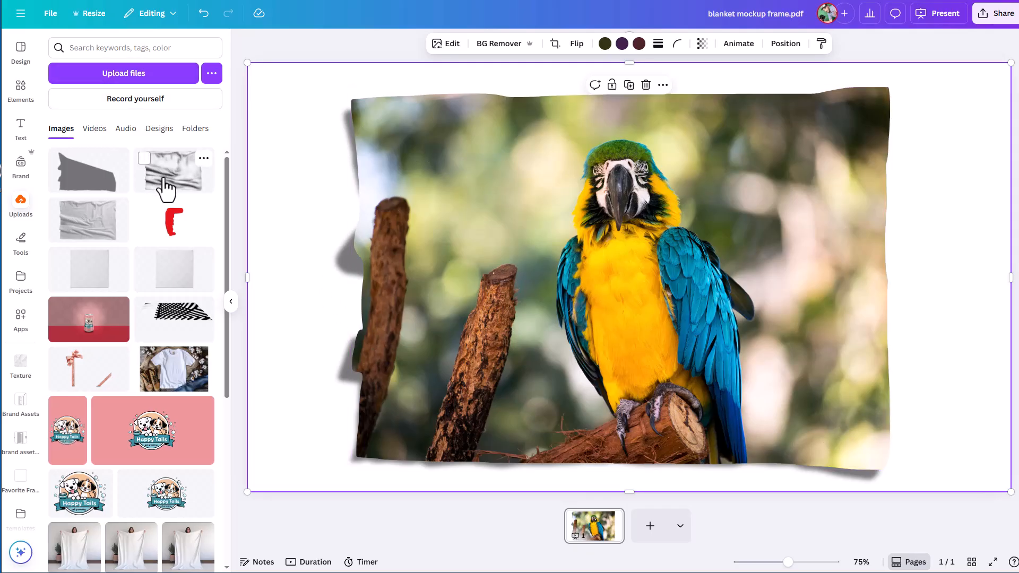
# - Add the blanket shadows image over the parrot photo and scale it to cover the whole page
pyautogui.moveTo(167, 186); pyautogui.dragTo(334, 316)
pyautogui.moveTo(278, 163); pyautogui.dragTo(318, 153)
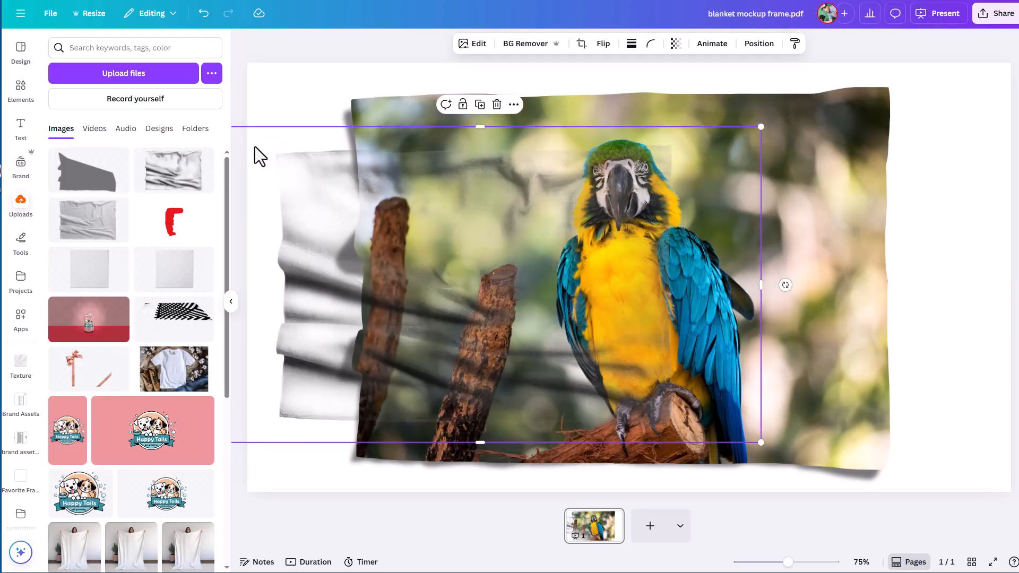
pyautogui.moveTo(254, 147); pyautogui.dragTo(257, 81)
pyautogui.moveTo(807, 376); pyautogui.dragTo(1004, 521)
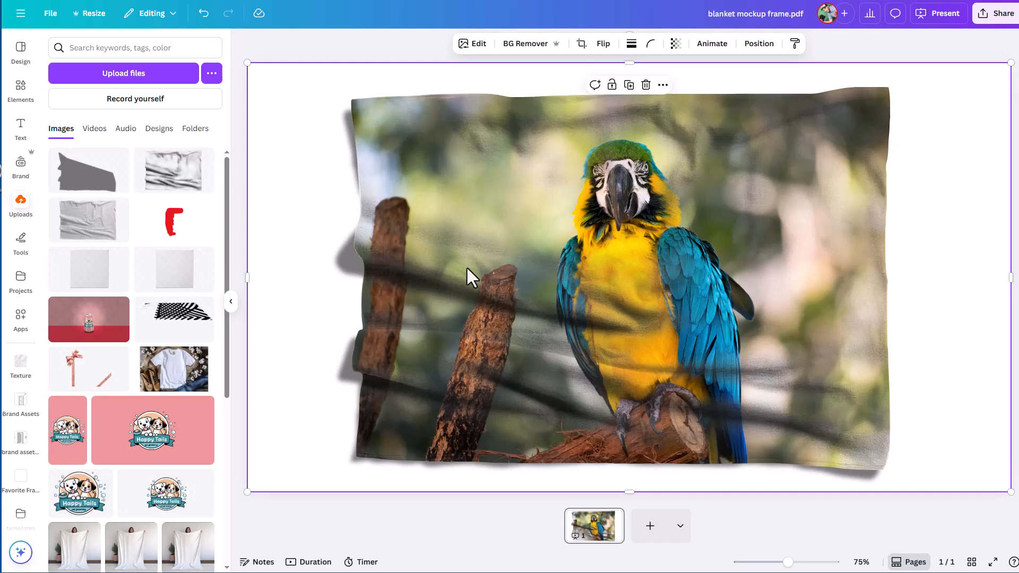
# - Add the blanket main texture image above the shadows overlay and scale it to cover the whole page
pyautogui.click(90, 234)
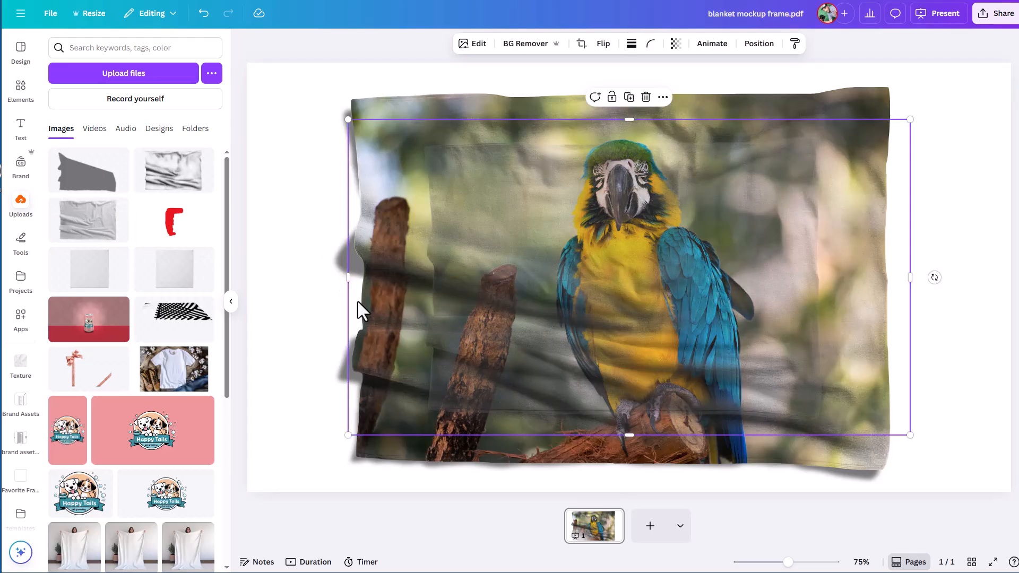
pyautogui.moveTo(358, 301); pyautogui.dragTo(257, 245)
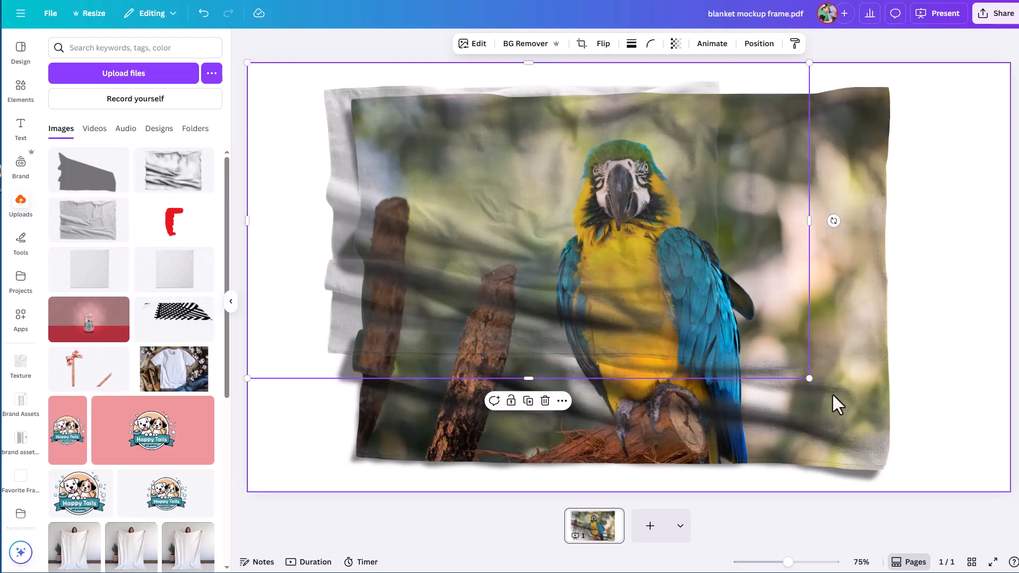
pyautogui.moveTo(808, 379); pyautogui.dragTo(1011, 489)
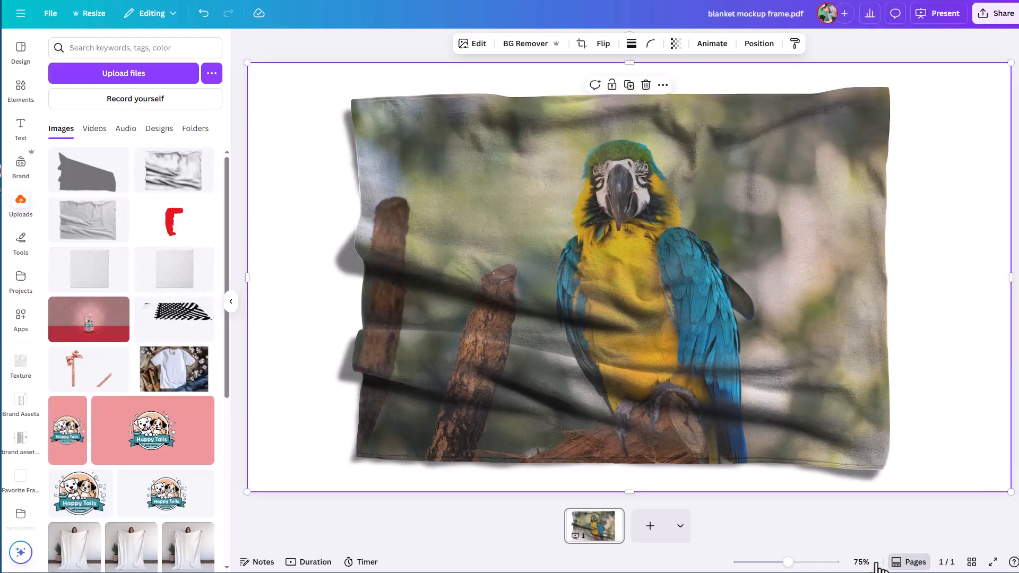
pyautogui.moveTo(788, 563); pyautogui.dragTo(790, 564)
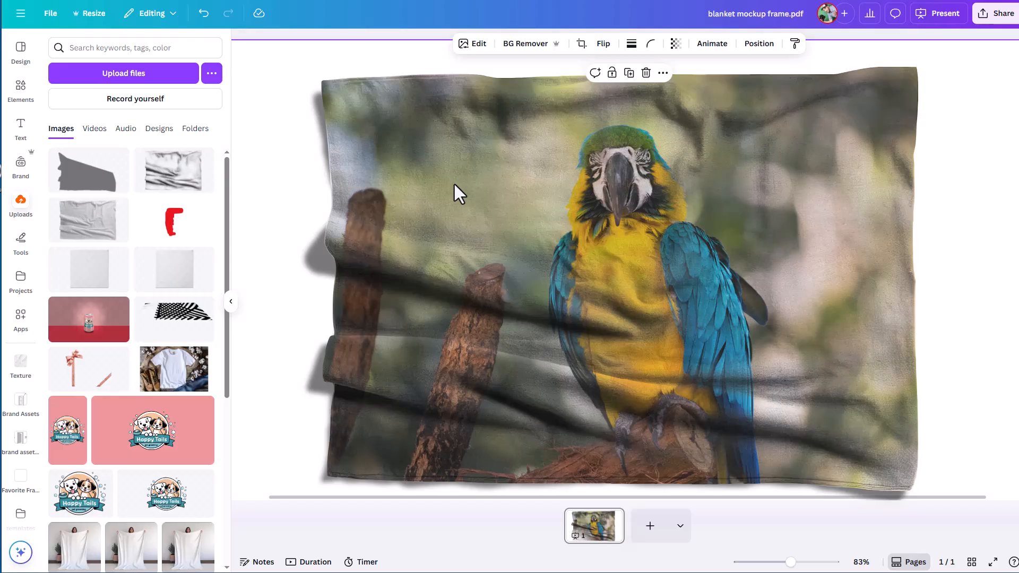
# - Group the blanket main texture and blanket shadows layers
pyautogui.click(22, 92)
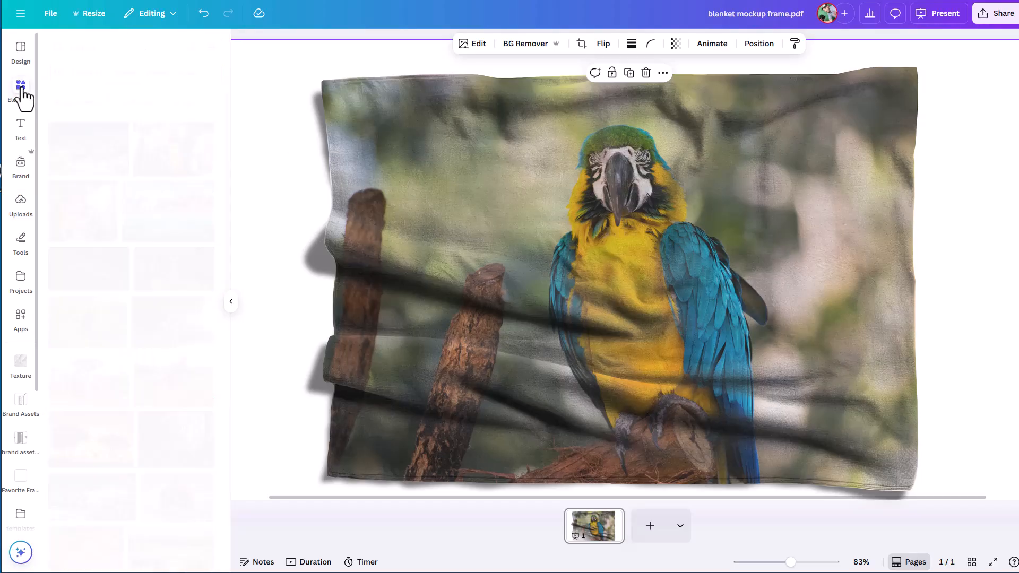
pyautogui.moveTo(83, 150); pyautogui.dragTo(9, 109)
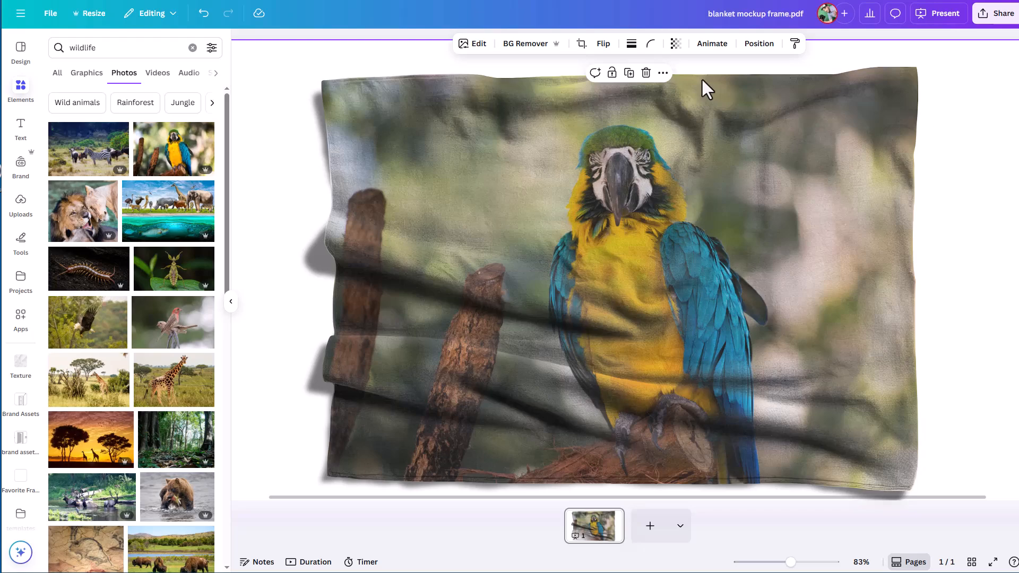
pyautogui.click(760, 45)
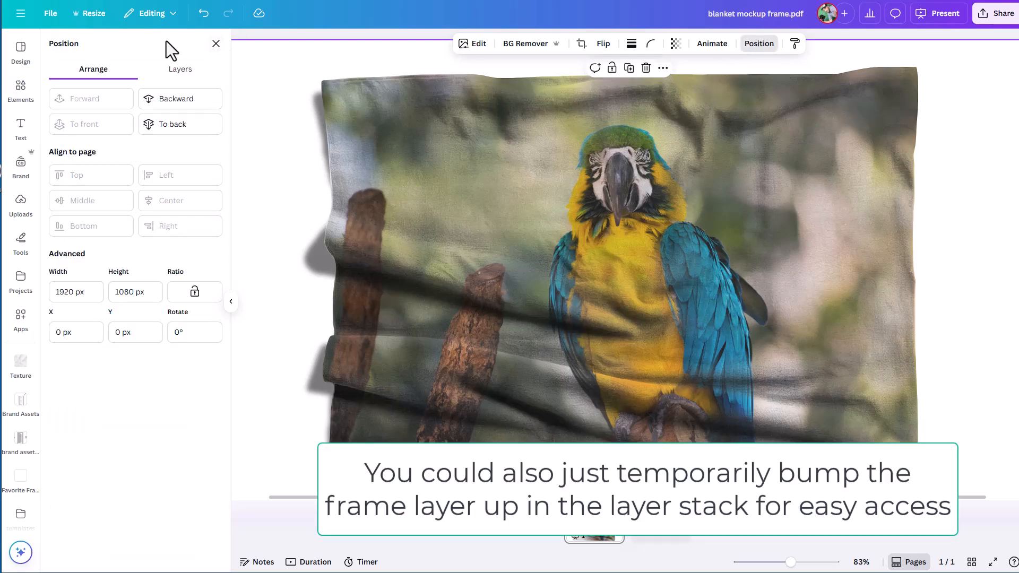
pyautogui.click(178, 72)
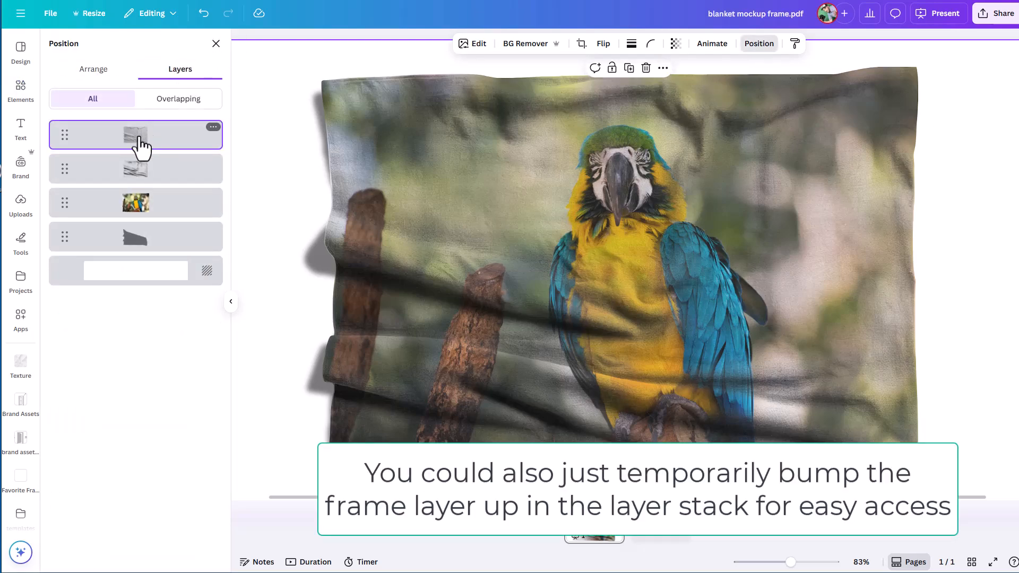
pyautogui.keyDown('shift'); pyautogui.click(134, 180); pyautogui.keyUp('shift')
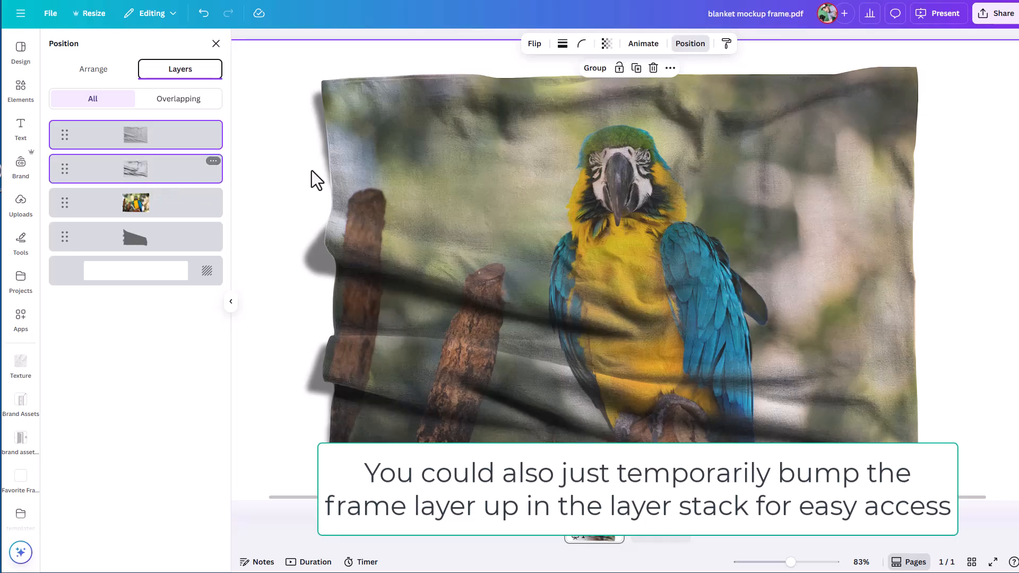
pyautogui.click(595, 69)
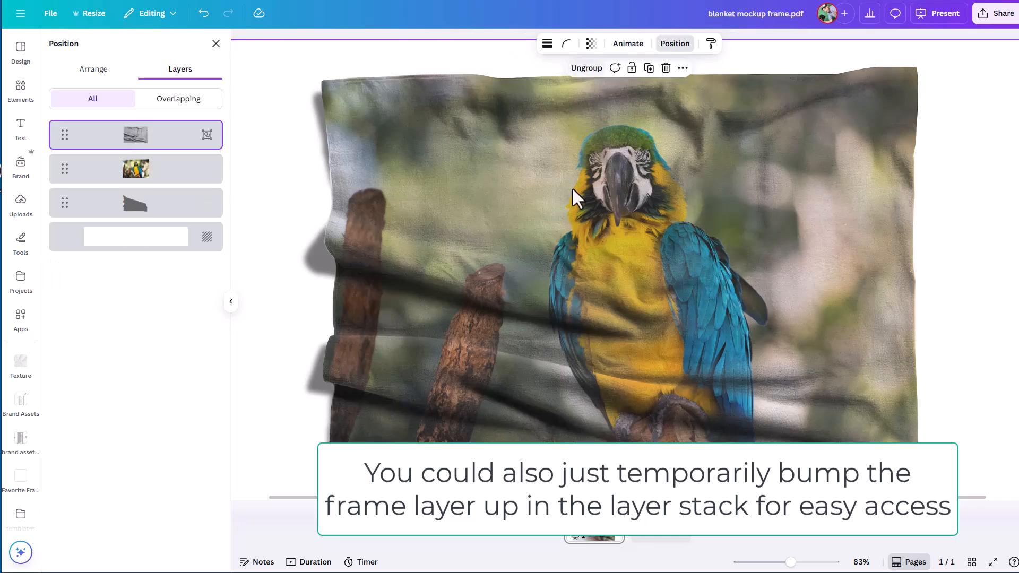
# - Narrow the overlay group from its left edge to expose part of the parrot frame
pyautogui.click(861, 562)
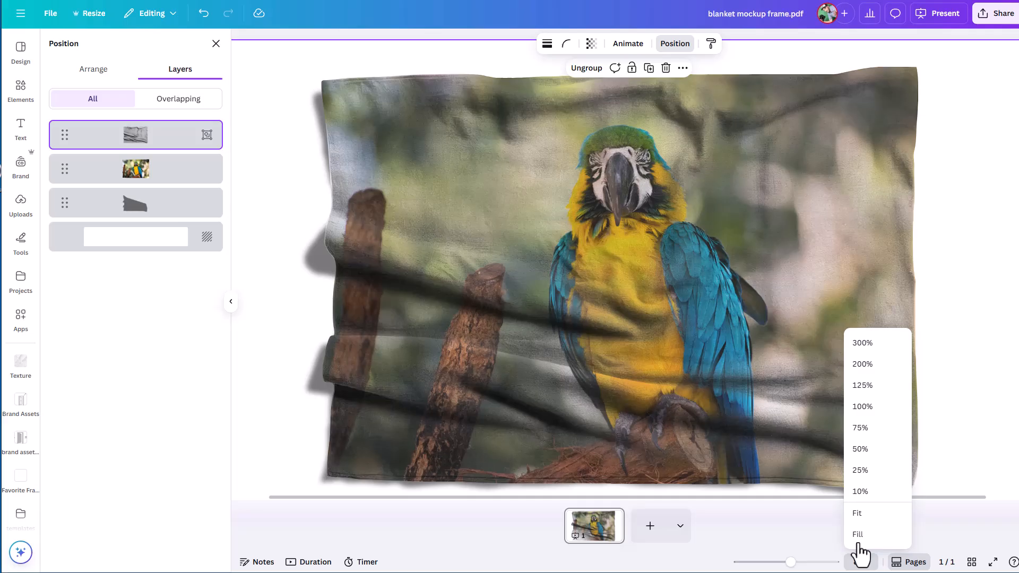
pyautogui.click(861, 515)
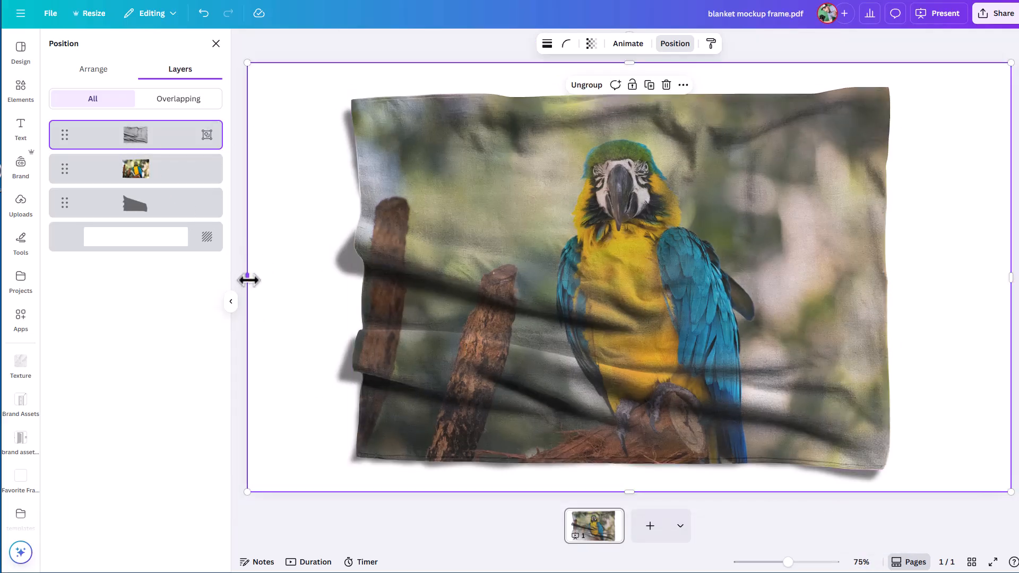
pyautogui.moveTo(246, 278); pyautogui.dragTo(403, 282)
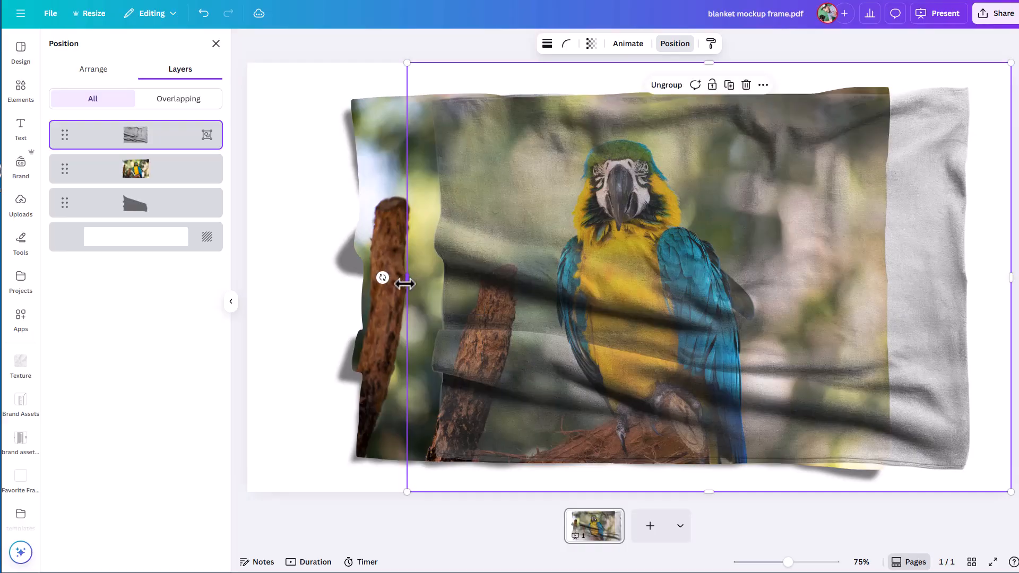
pyautogui.click(394, 277)
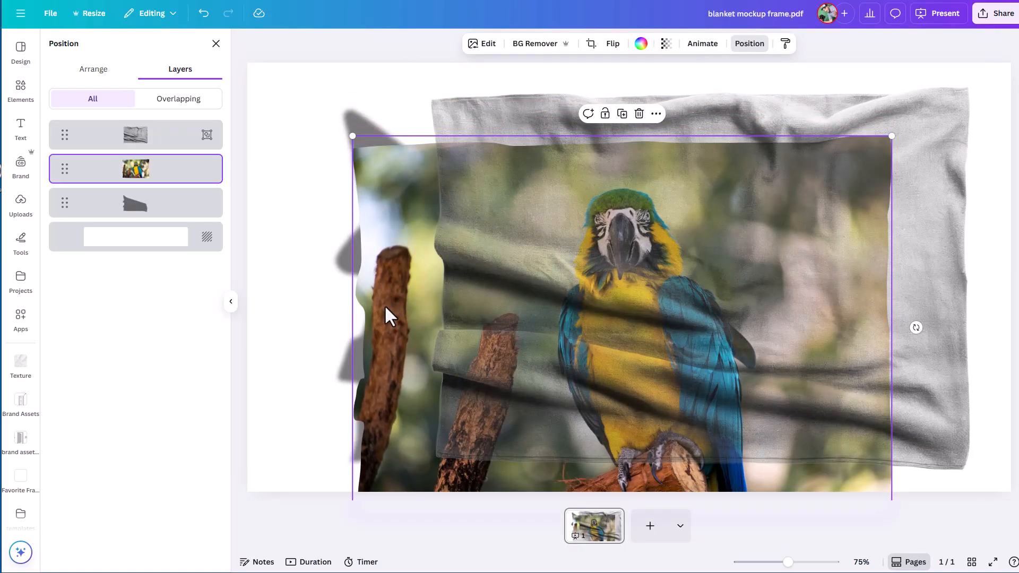
pyautogui.hotkey('ctrl', 'z')
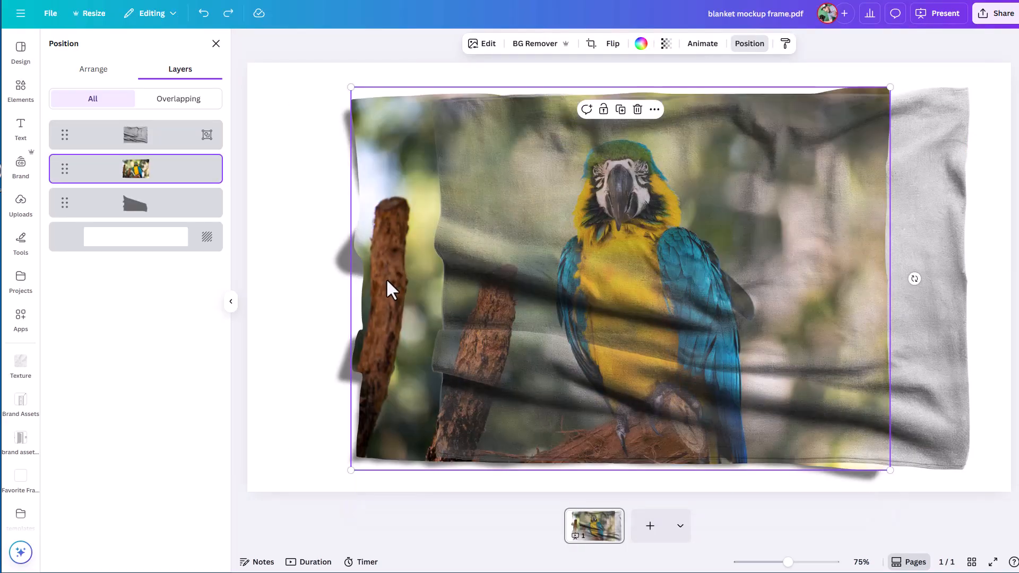
# - Search for wildlife photos, replace the parrot in the frame with the brown bear photo, and stretch the overlay group back over the page
pyautogui.click(21, 104)
pyautogui.click(105, 50)
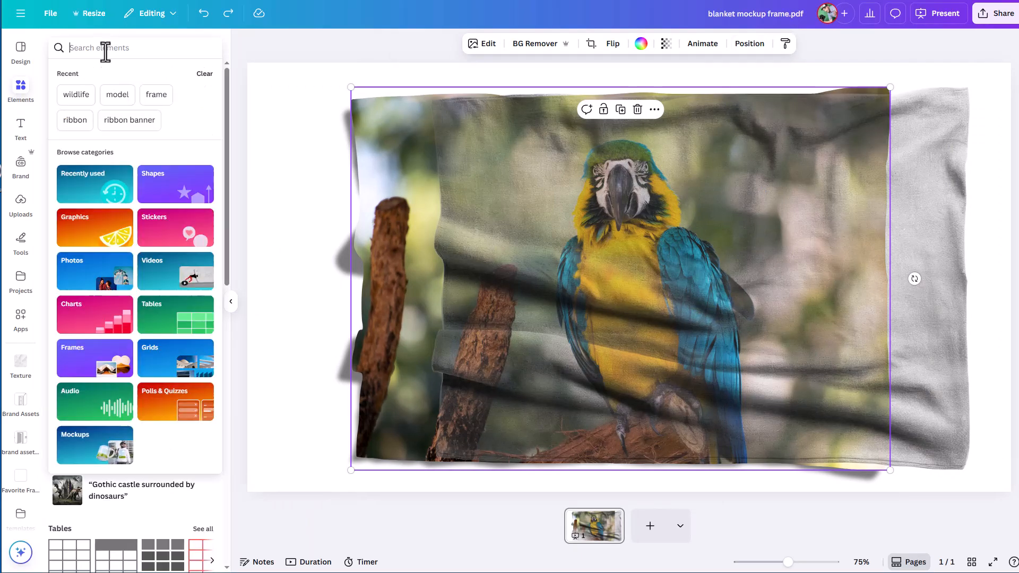
pyautogui.write('wild')
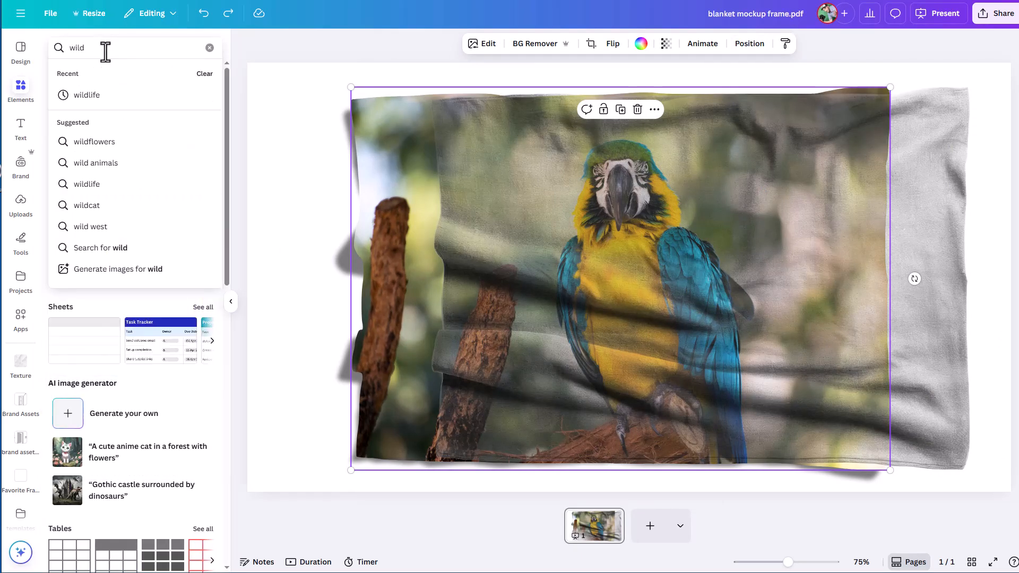
pyautogui.write('life')
pyautogui.press('Return')
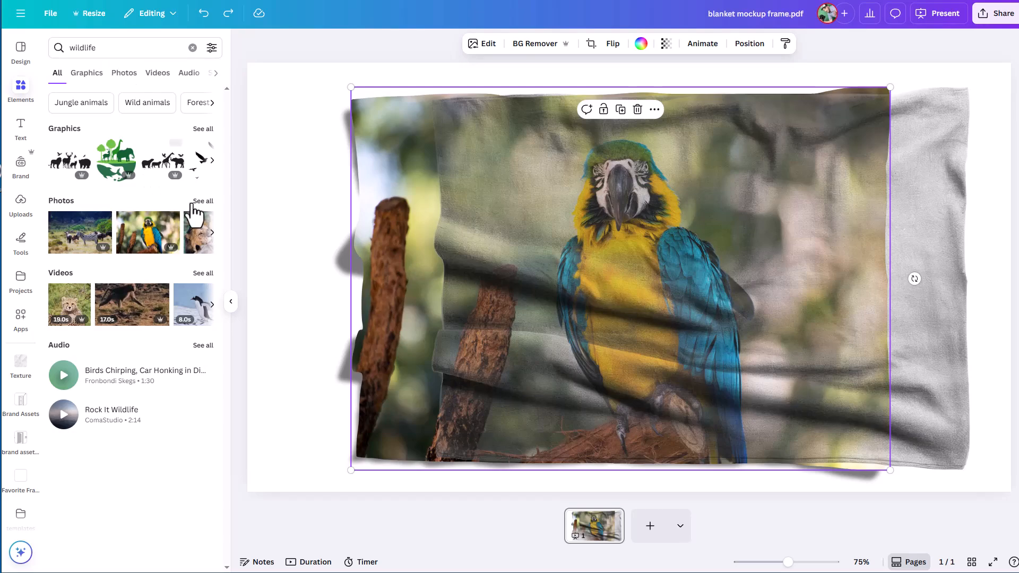
pyautogui.click(208, 205)
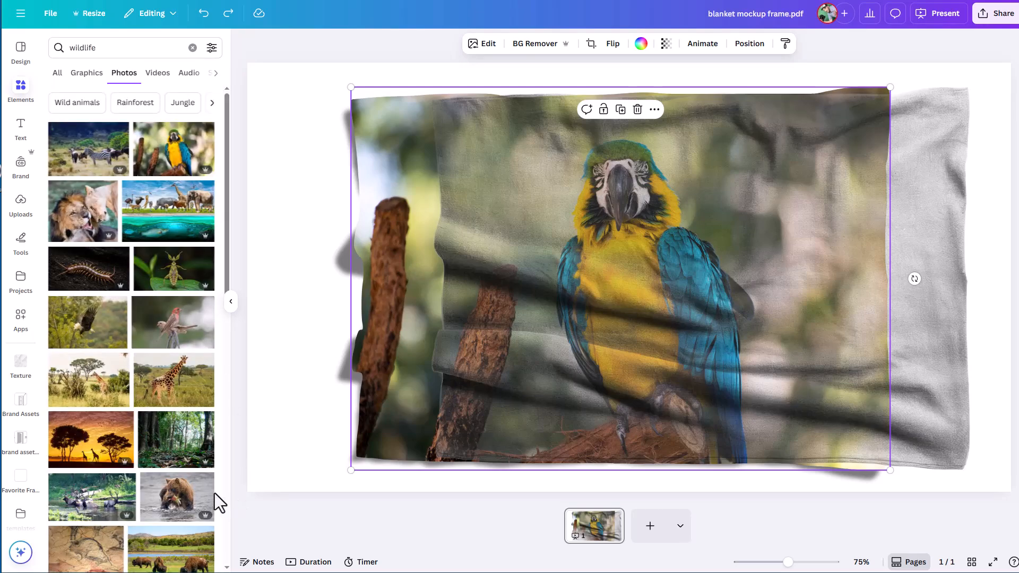
pyautogui.scroll(-5, 210, 493)
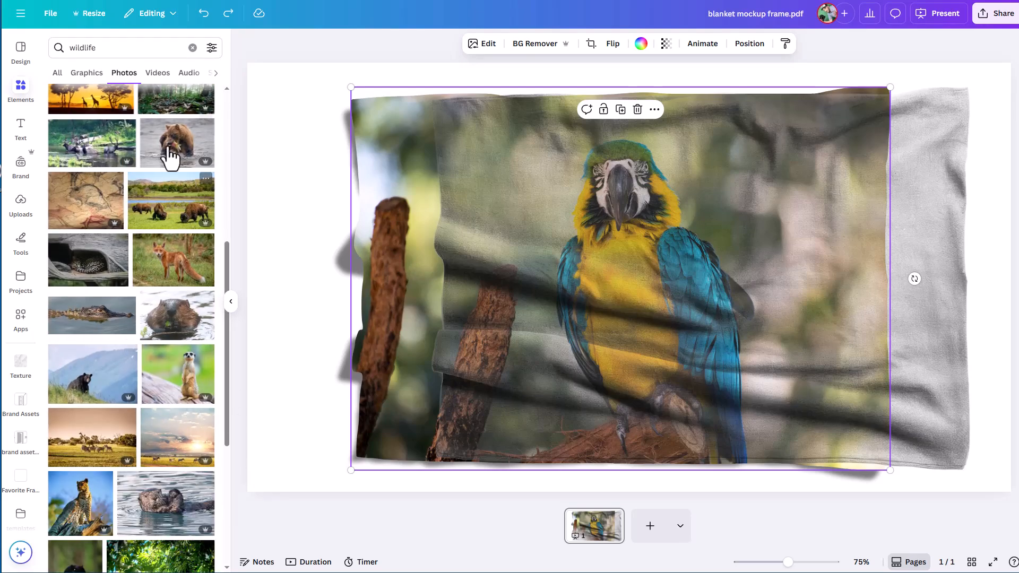
pyautogui.moveTo(175, 151); pyautogui.dragTo(248, 284)
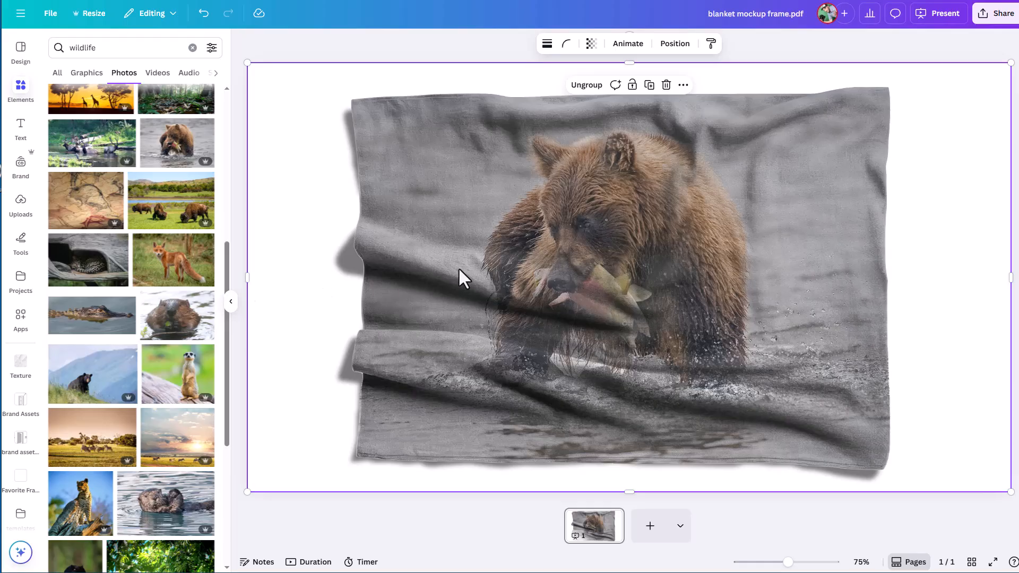
# - Expose the frame's left part, replace the bear with the tree-at-sunset photo, and stretch the overlay group back over the whole page
pyautogui.moveTo(247, 277); pyautogui.dragTo(496, 296)
pyautogui.scroll(-10, 72, 318)
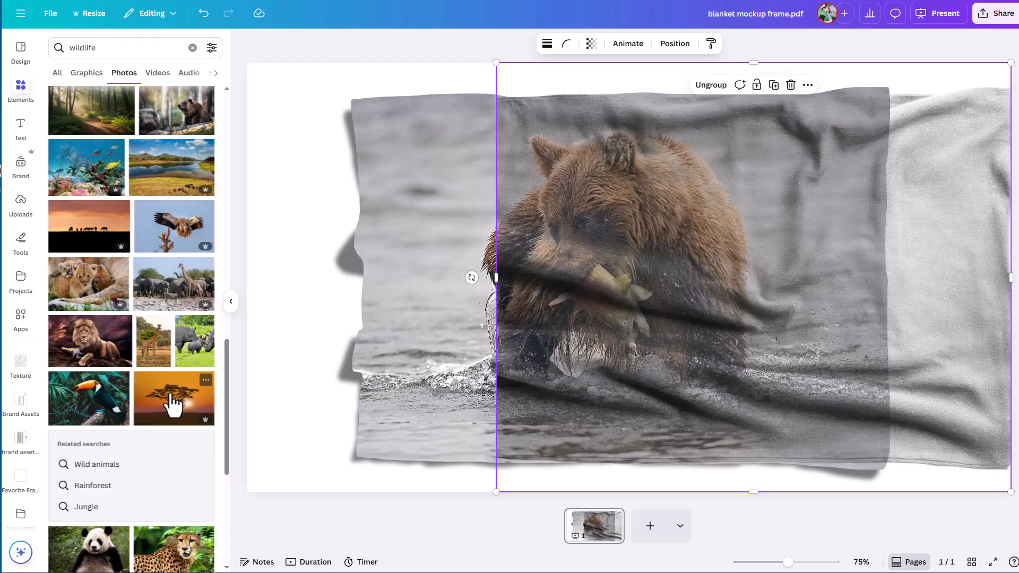
pyautogui.moveTo(171, 402); pyautogui.dragTo(403, 344)
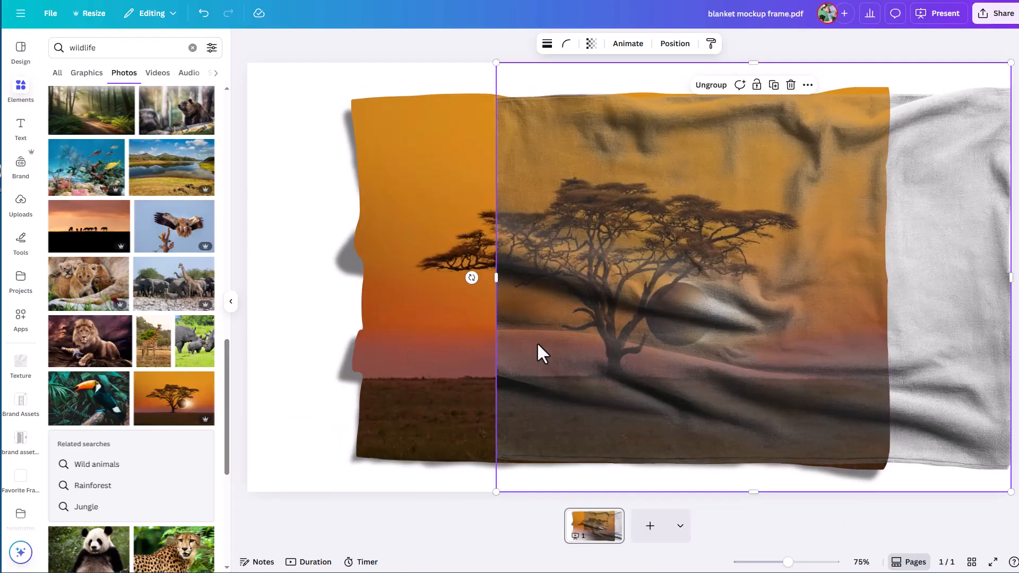
pyautogui.moveTo(496, 280); pyautogui.dragTo(247, 279)
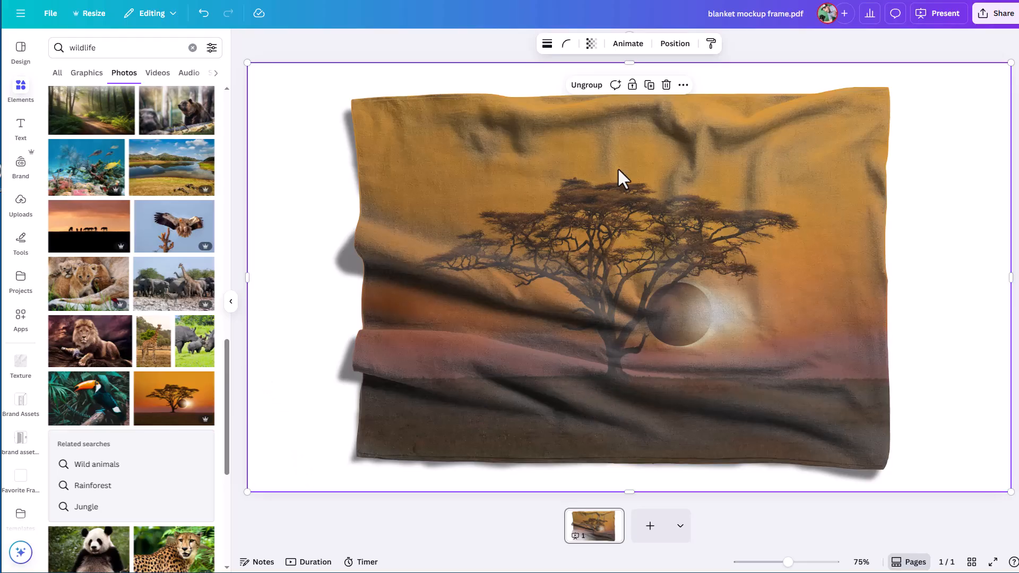
# - Ungroup the texture and shadows overlays in the layer stack
pyautogui.click(590, 43)
pyautogui.click(591, 43)
pyautogui.click(675, 45)
pyautogui.rightClick(113, 132)
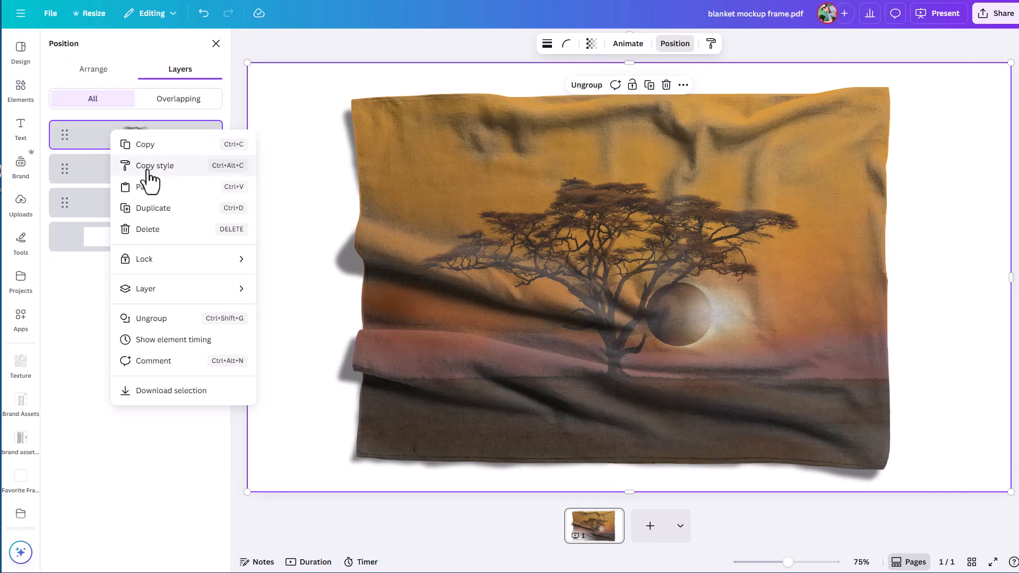
pyautogui.click(147, 319)
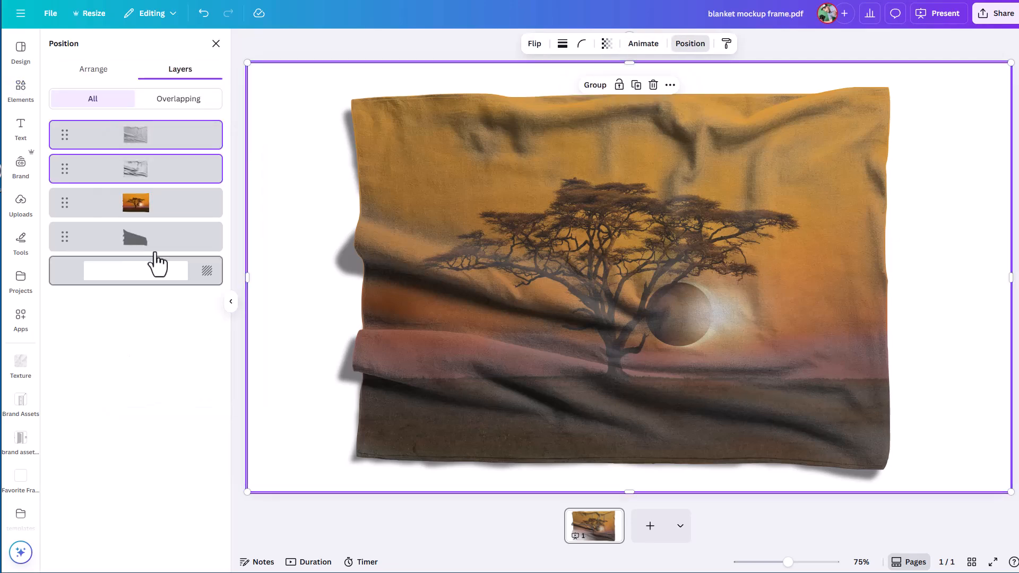
# - Set the transparency of the blanket shadows layer to 38
pyautogui.click(142, 175)
pyautogui.click(675, 44)
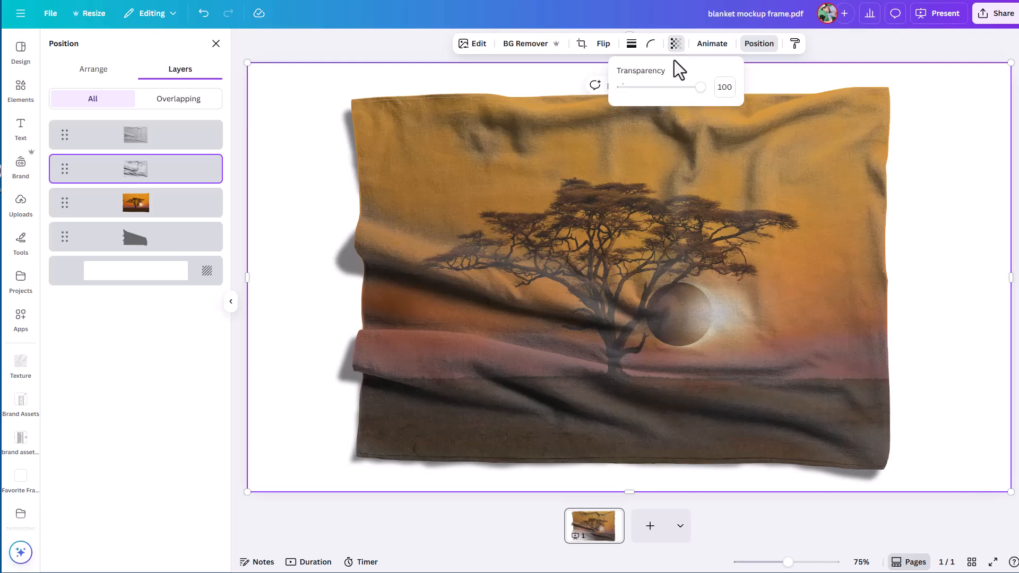
pyautogui.moveTo(704, 87); pyautogui.dragTo(653, 111)
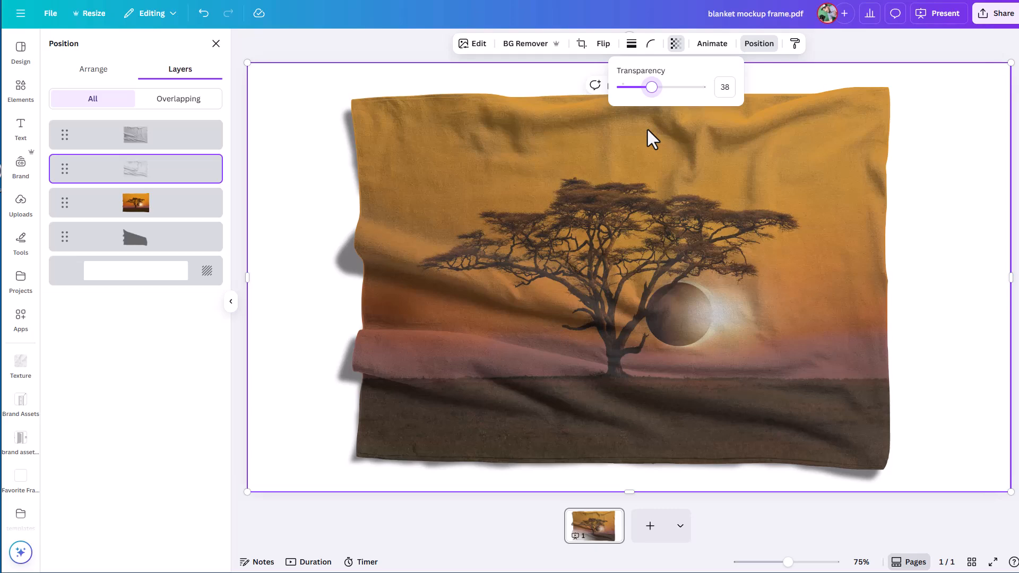
# - Present the blanket mockup full screen and advance to the next design
pyautogui.hotkey('ctrl', 'alt', 'p')
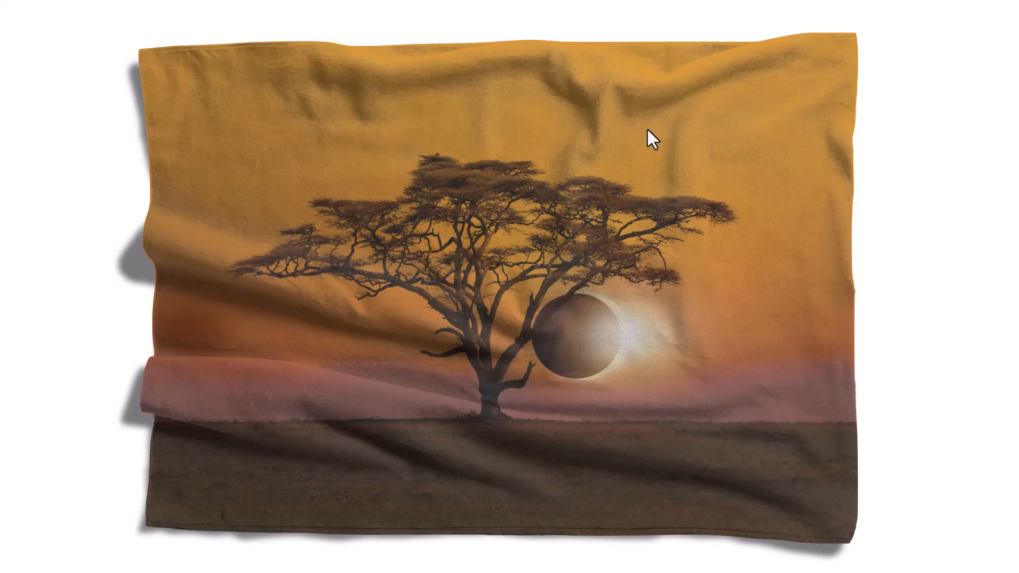
pyautogui.press('Right')
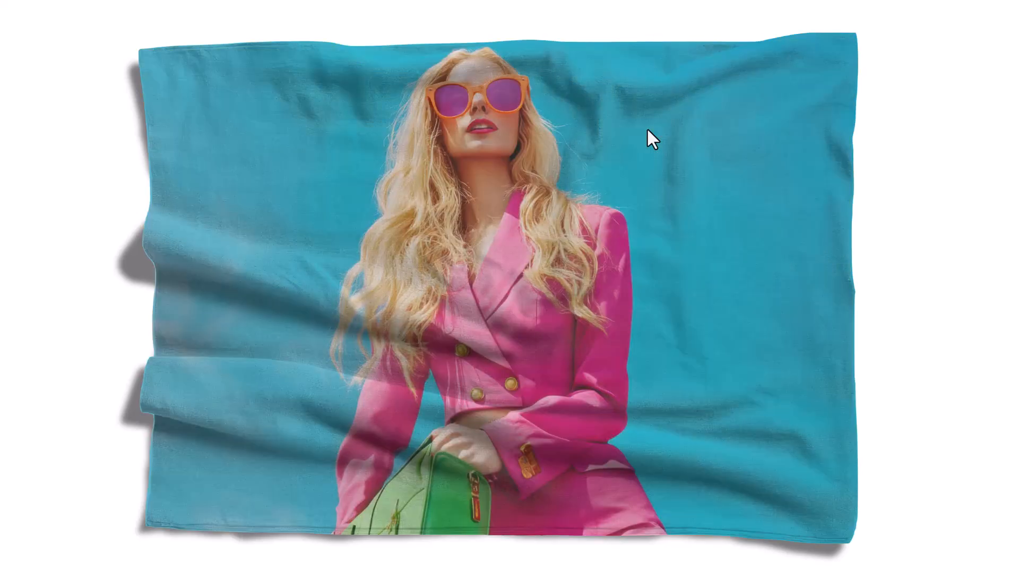